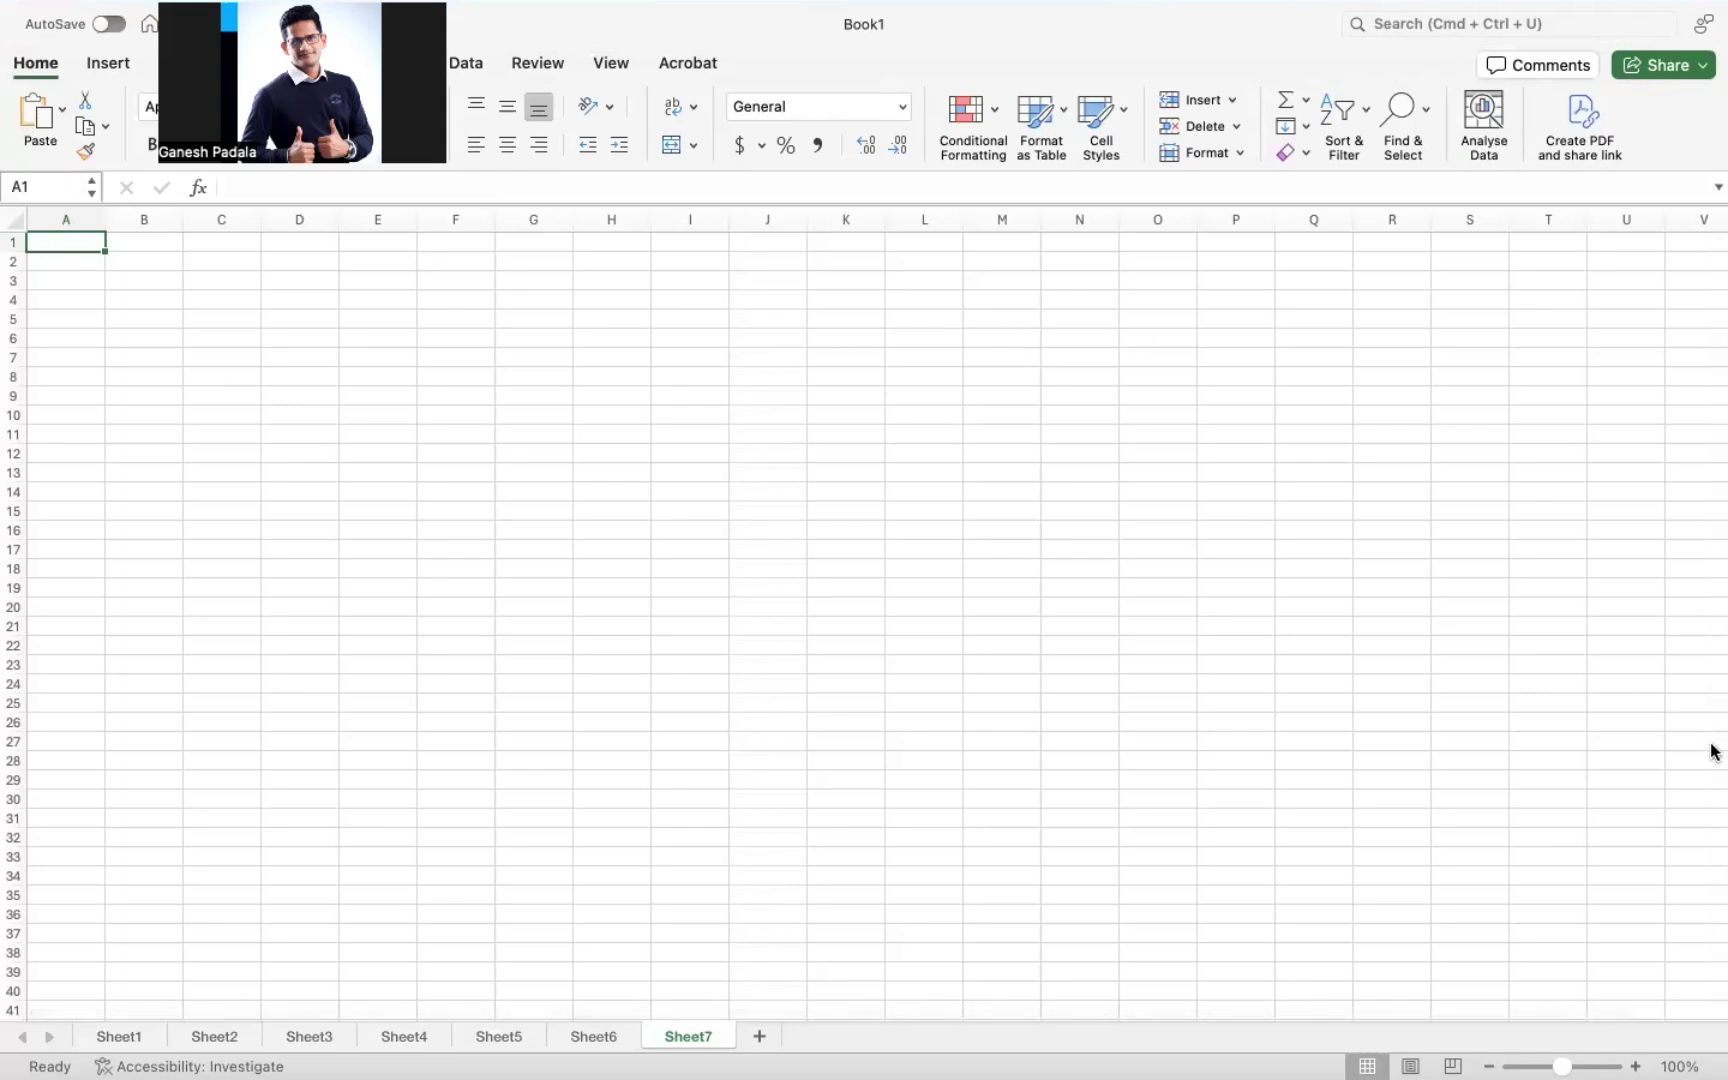
- Select every cell of blank Sheet7 with the Select All corner button
{"action": "left_click", "coordinate": [18, 219]}
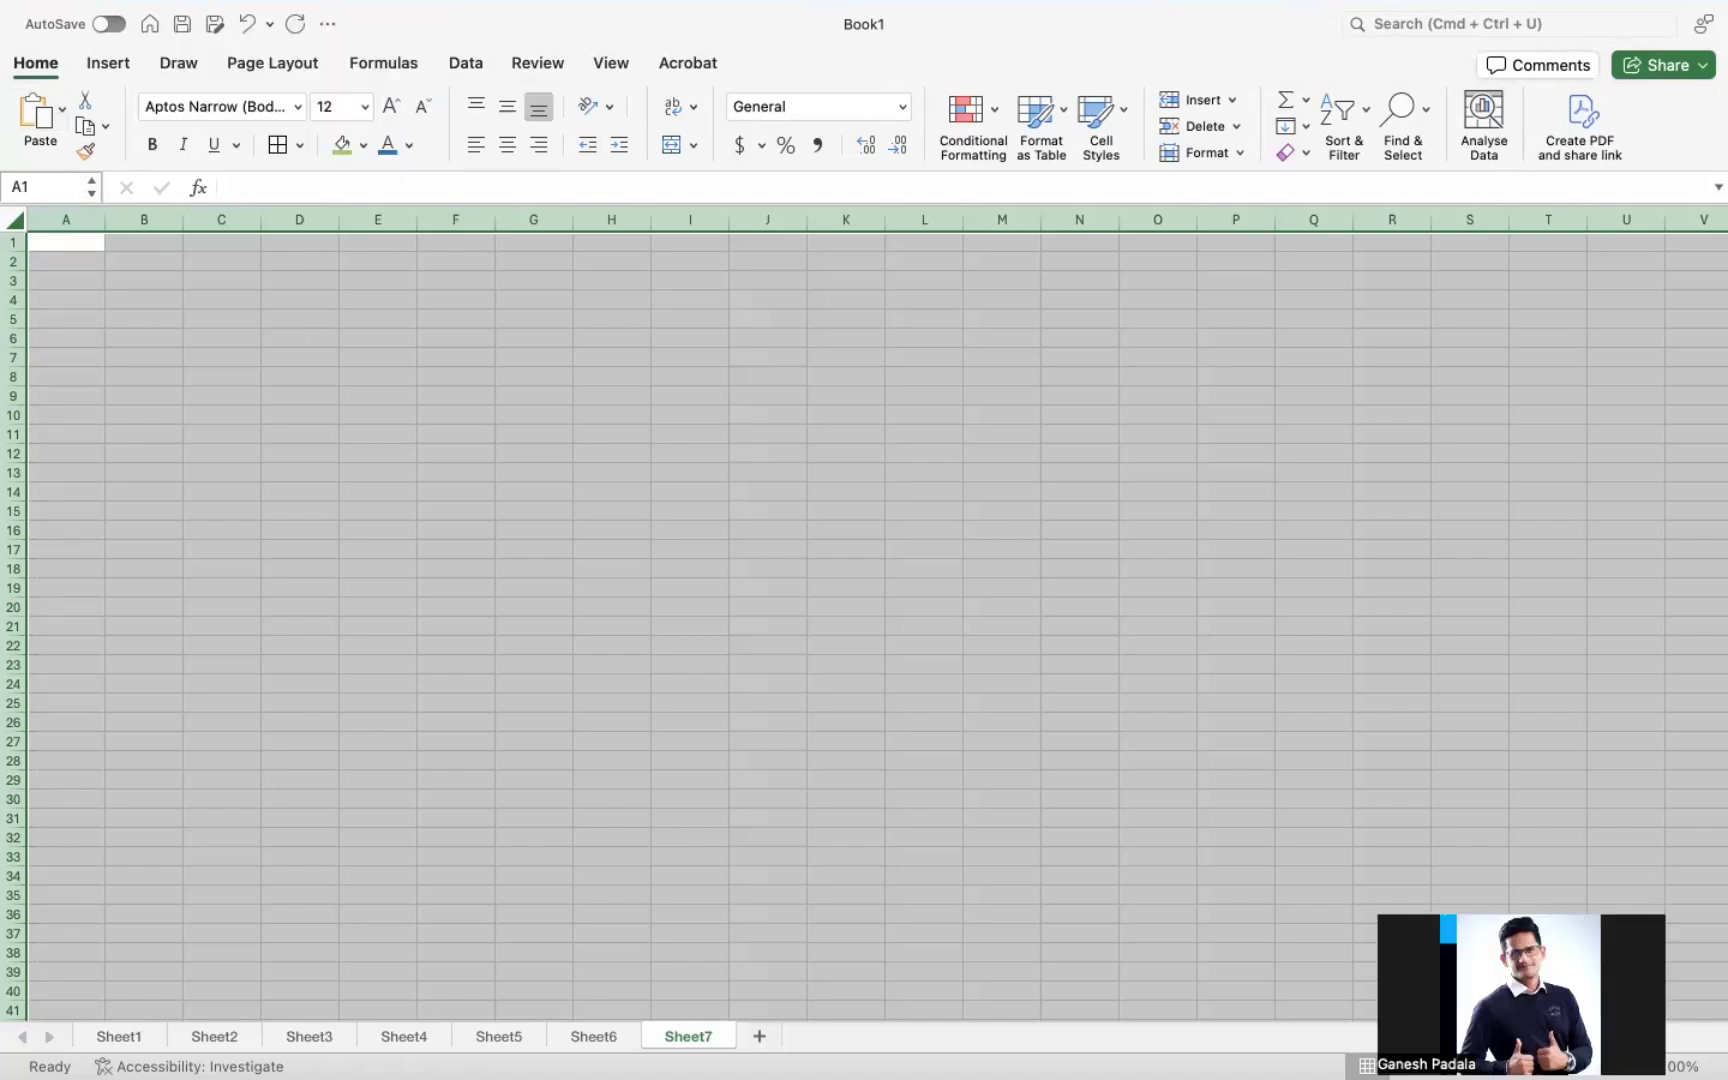
- Set the whole sheet's font size to 30
{"action": "left_click", "coordinate": [241, 106]}
{"action": "left_click", "coordinate": [327, 105]}
{"action": "type", "text": "30"}
{"action": "key", "text": "Return"}
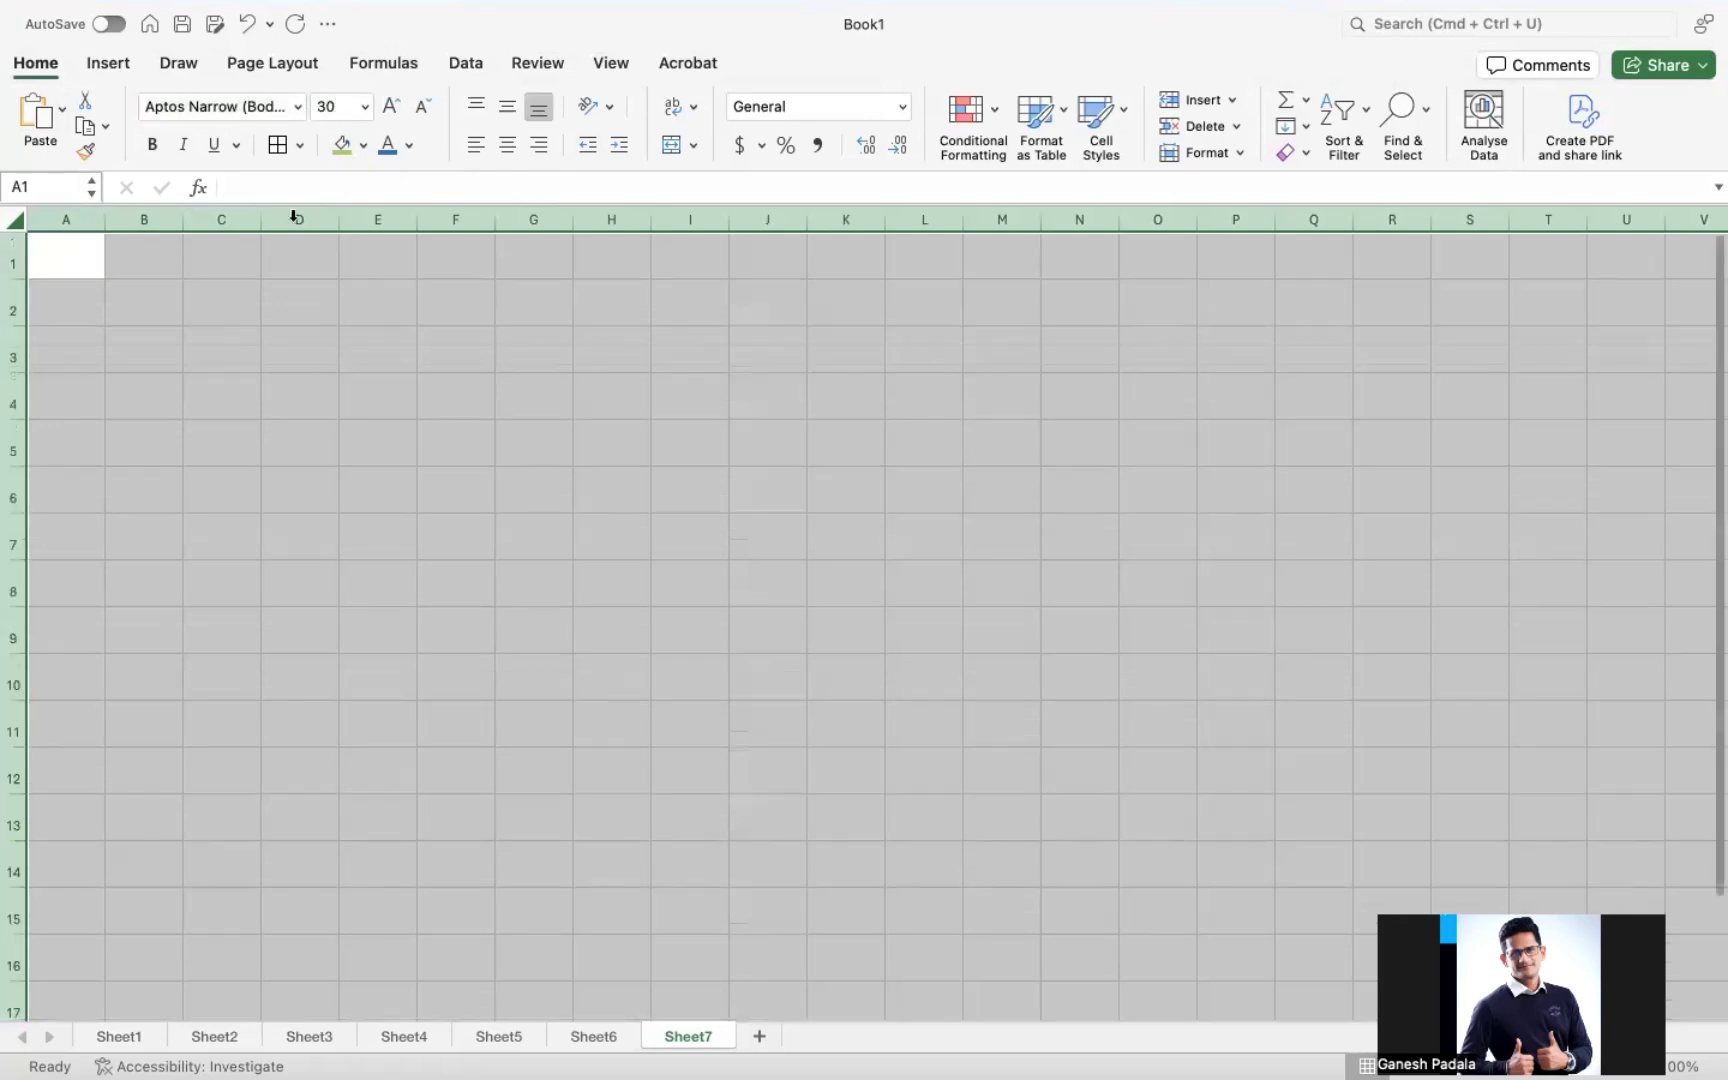
- Enter Storage Type and 916 in C3:D3, autofitting column C
{"action": "left_click", "coordinate": [197, 365]}
{"action": "type", "text": "Sto"}
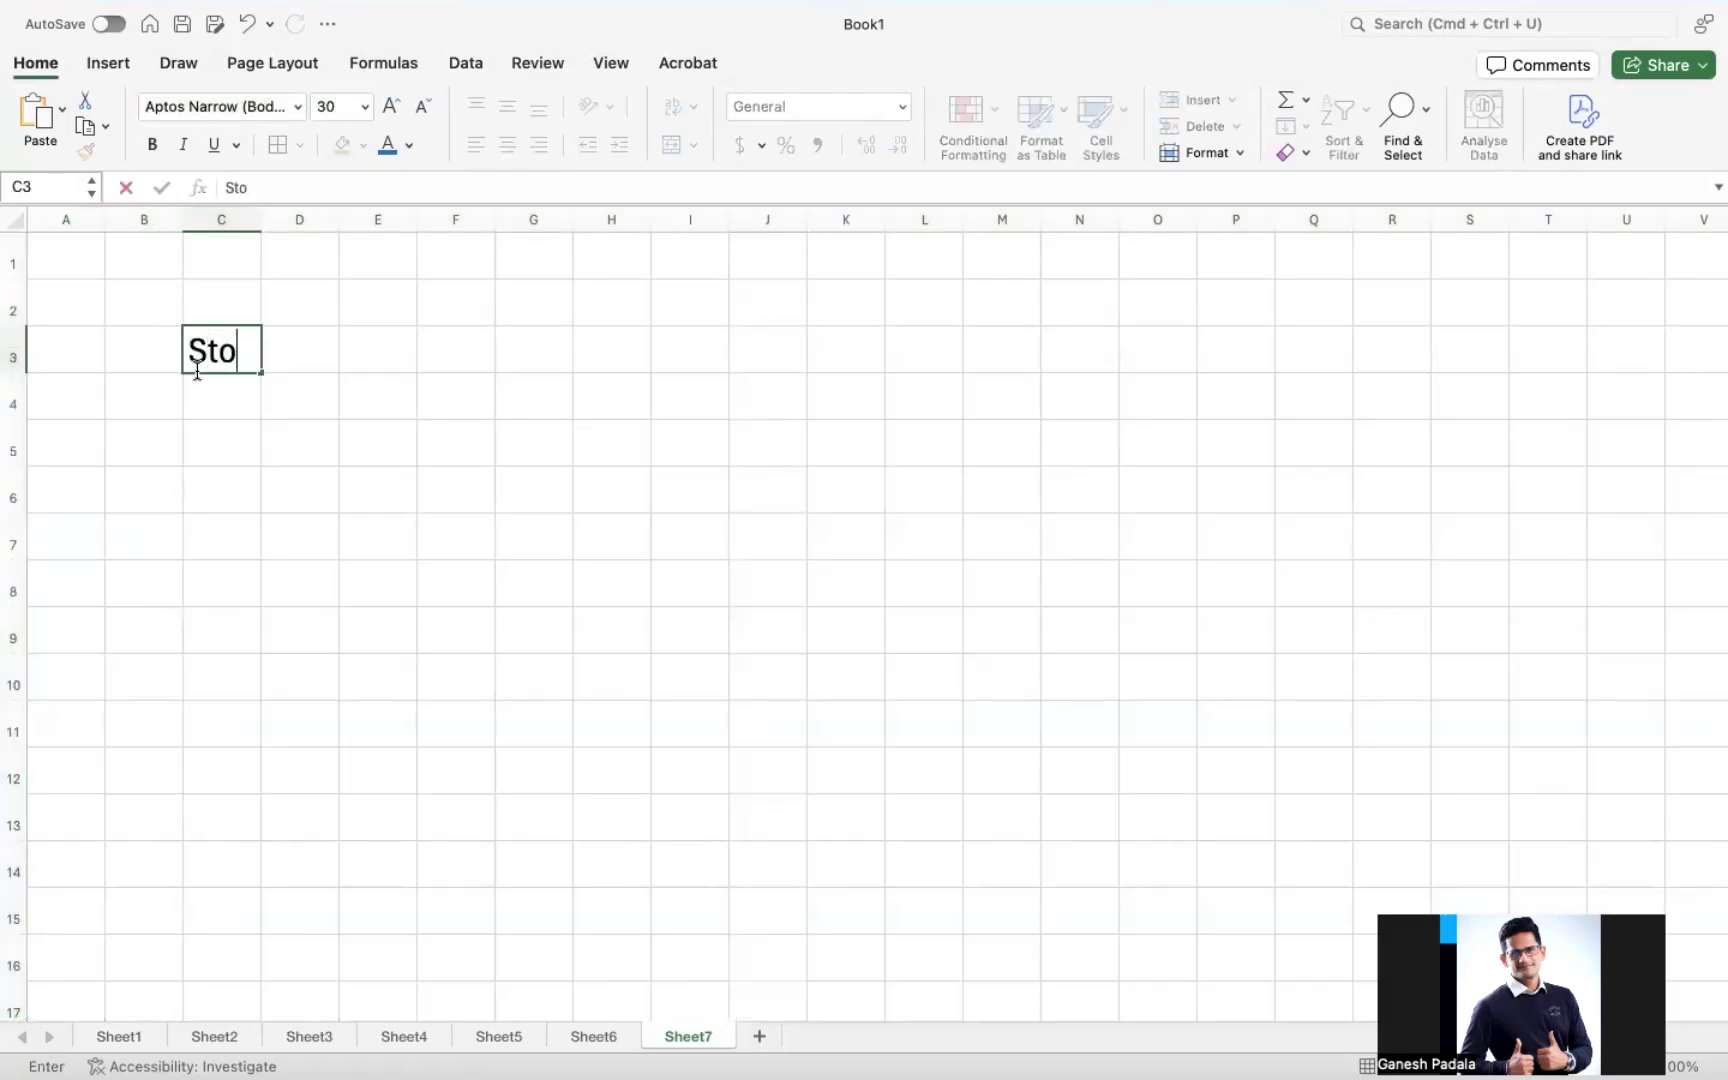
{"action": "type", "text": "rage Type"}
{"action": "key", "text": "Tab"}
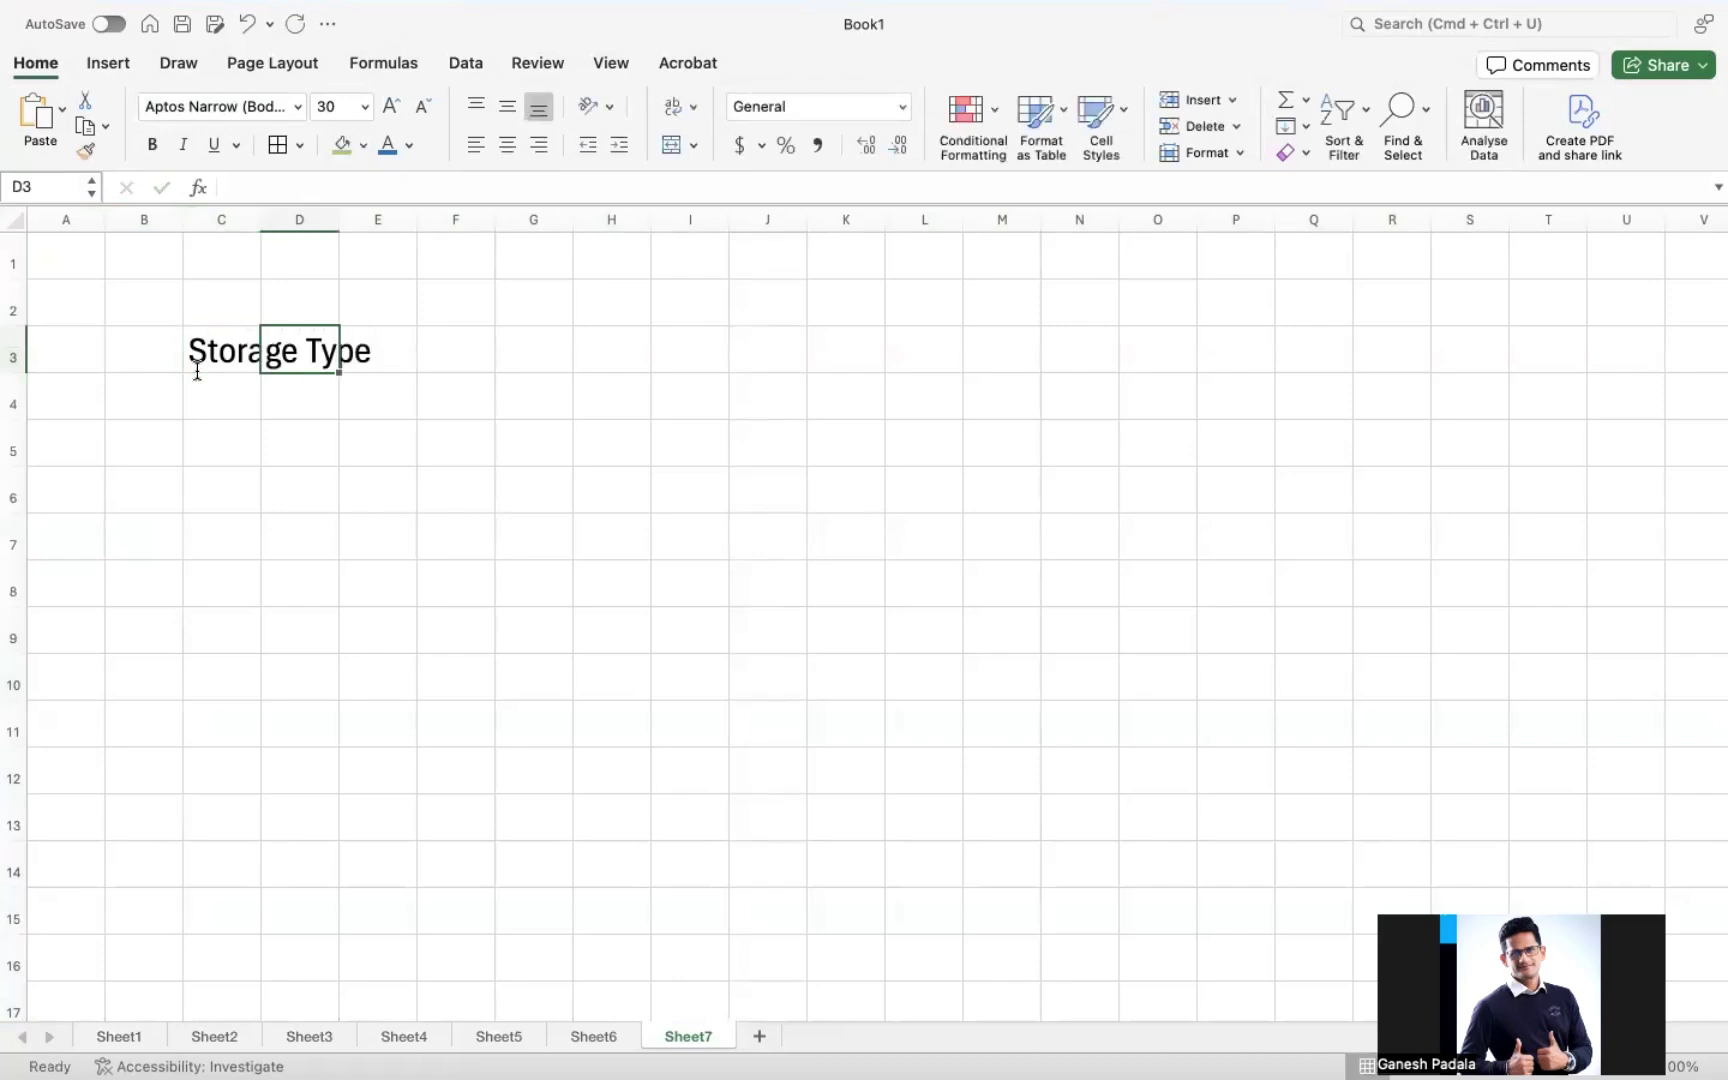
{"action": "type", "text": "916"}
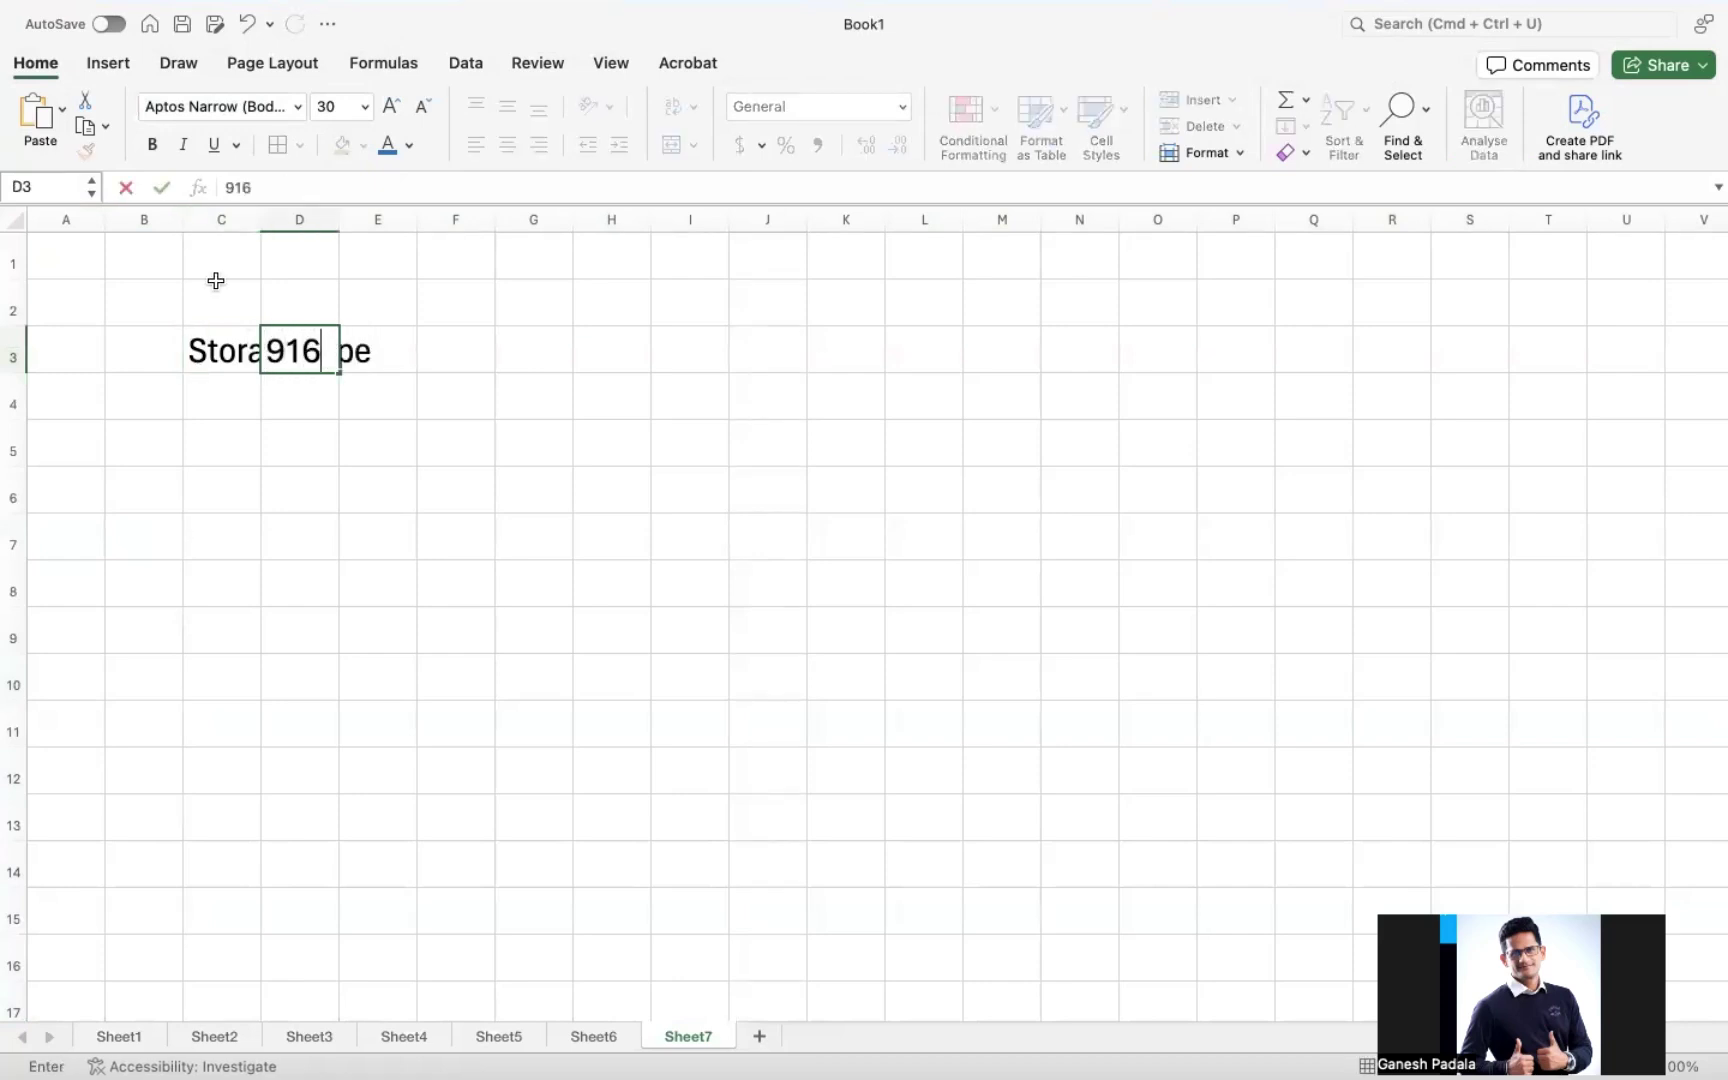
{"action": "double_click", "coordinate": [259, 218]}
{"action": "left_click", "coordinate": [421, 444]}
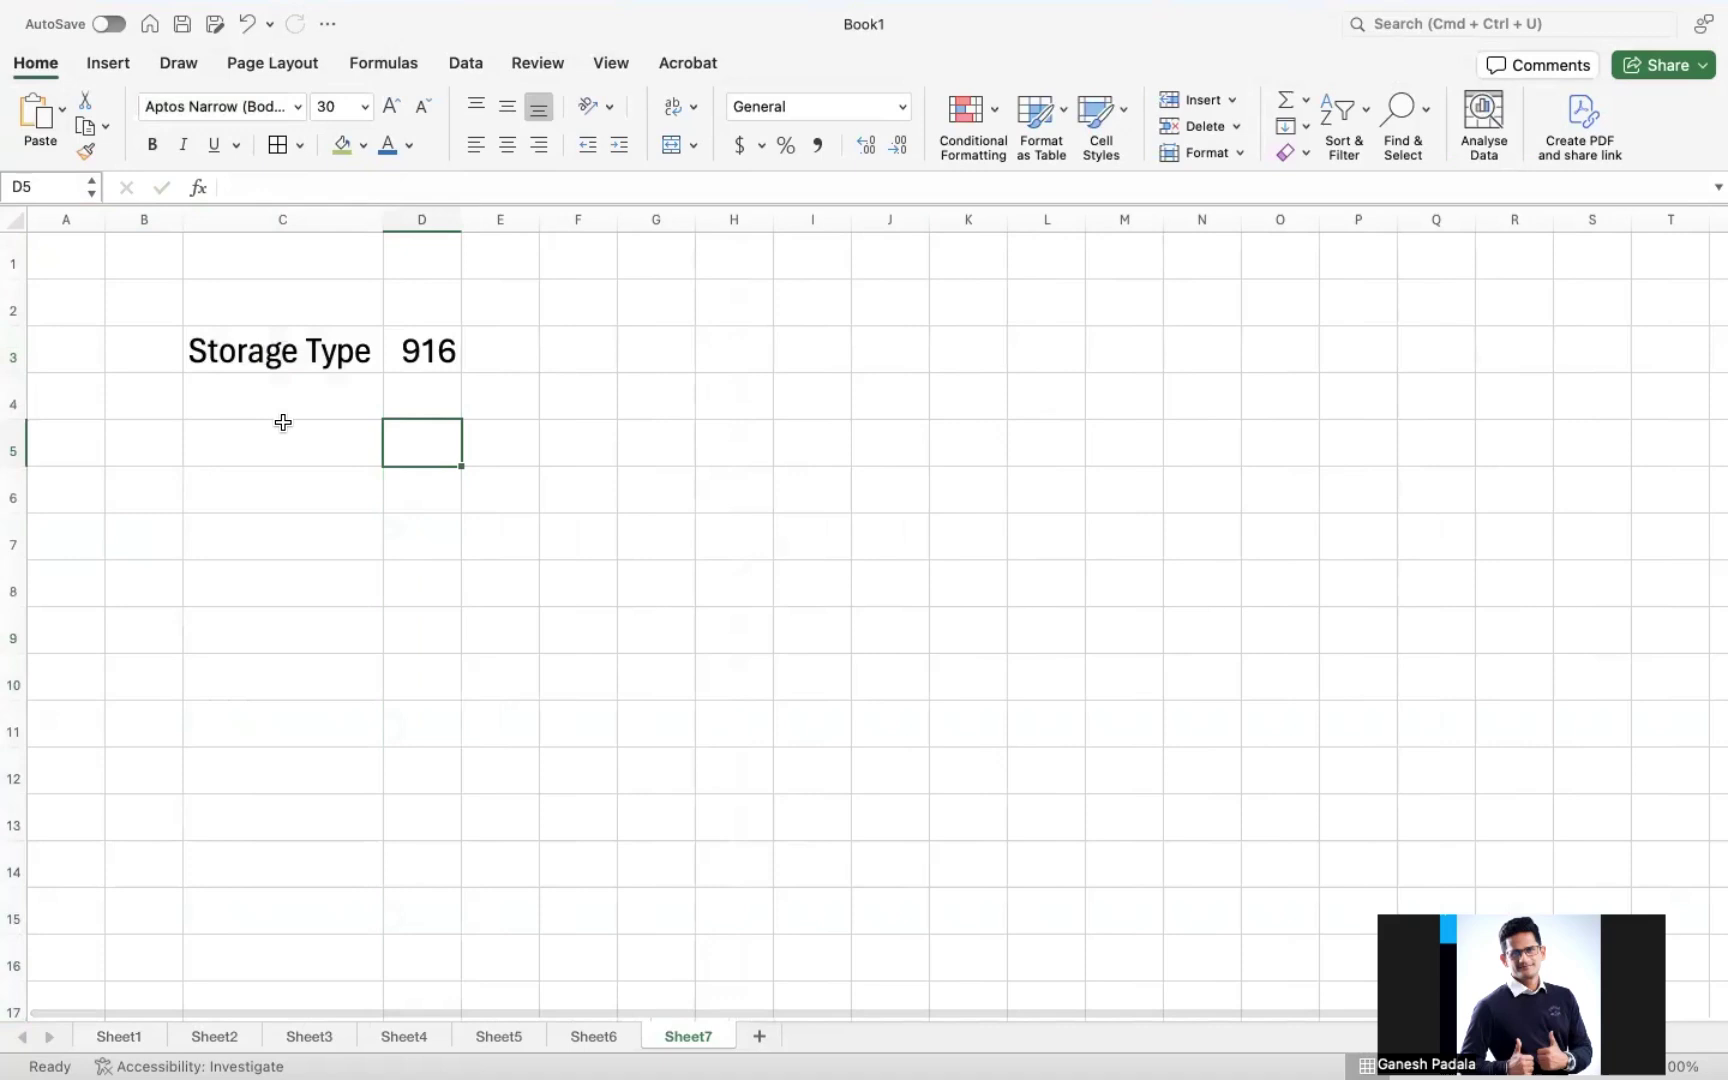
- Enter Storage Type and 902 in C6:D6, and the third Storage Type label in C9
{"action": "left_click", "coordinate": [248, 476]}
{"action": "type", "text": "Stor"}
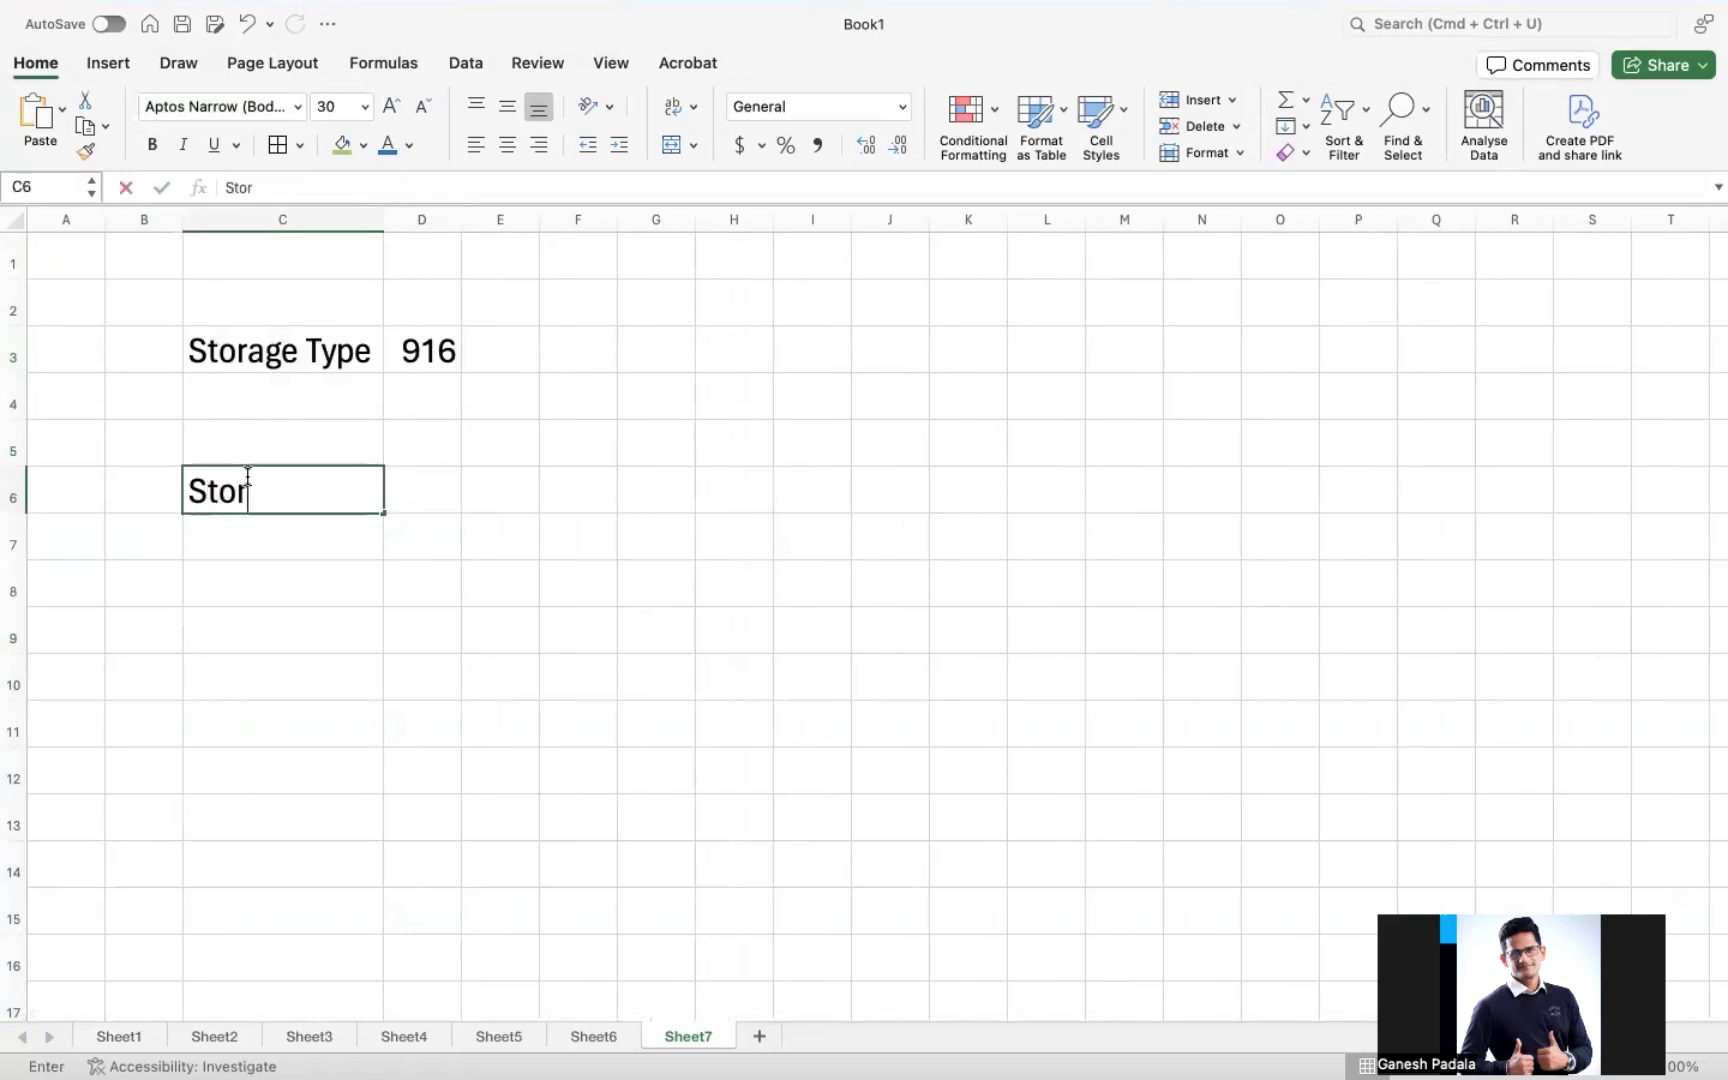
{"action": "type", "text": "age Type"}
{"action": "key", "text": "Tab"}
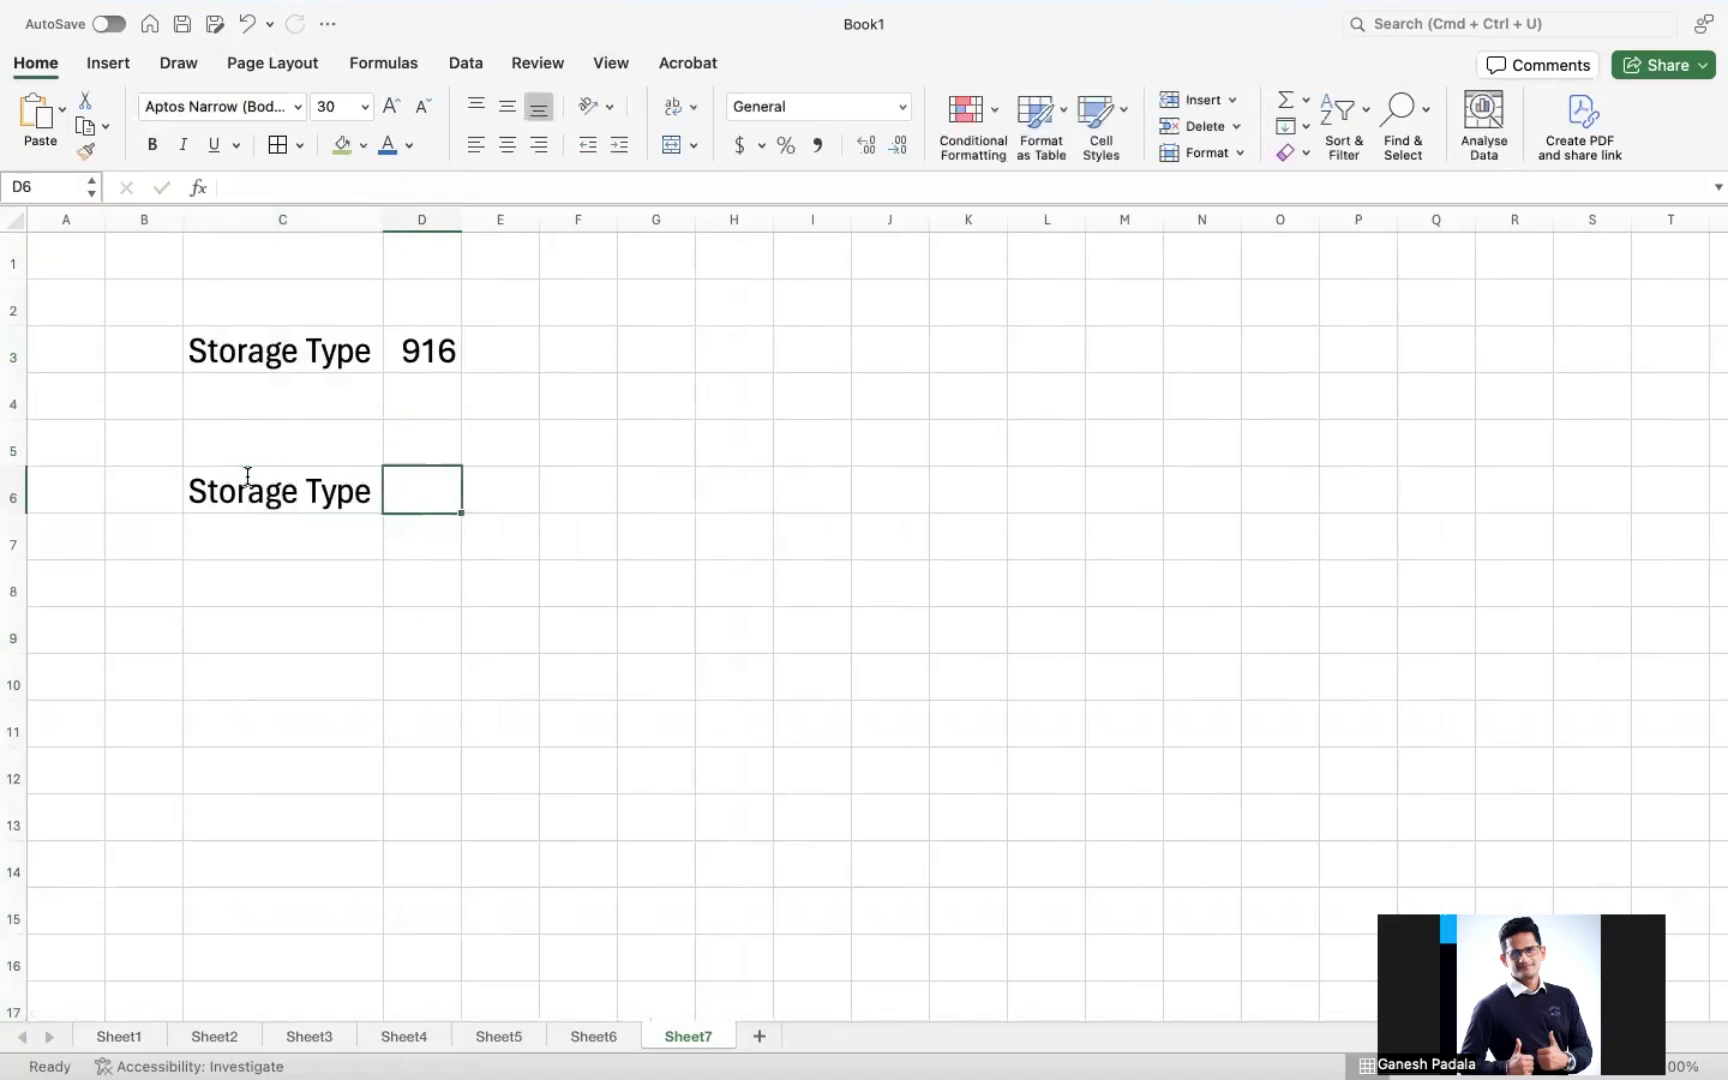
{"action": "type", "text": "902"}
{"action": "key", "text": "Return"}
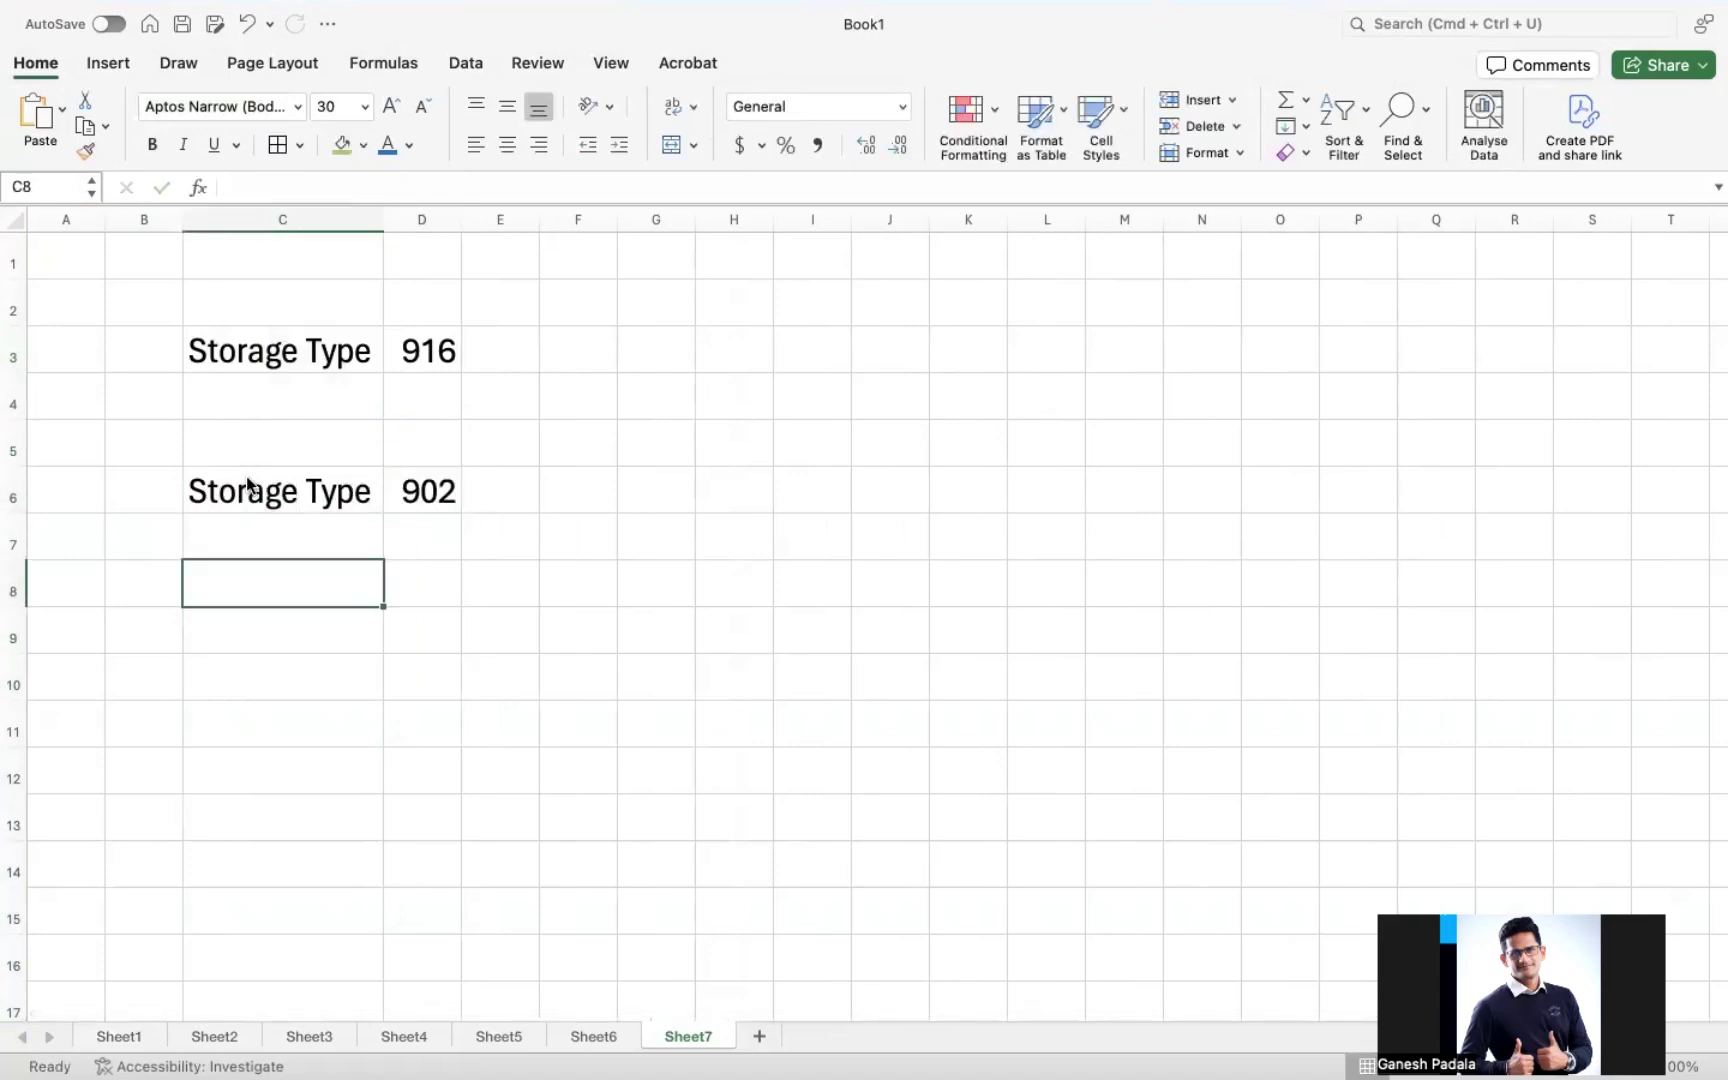
{"action": "key", "text": "Return"}
{"action": "type", "text": "Storae"}
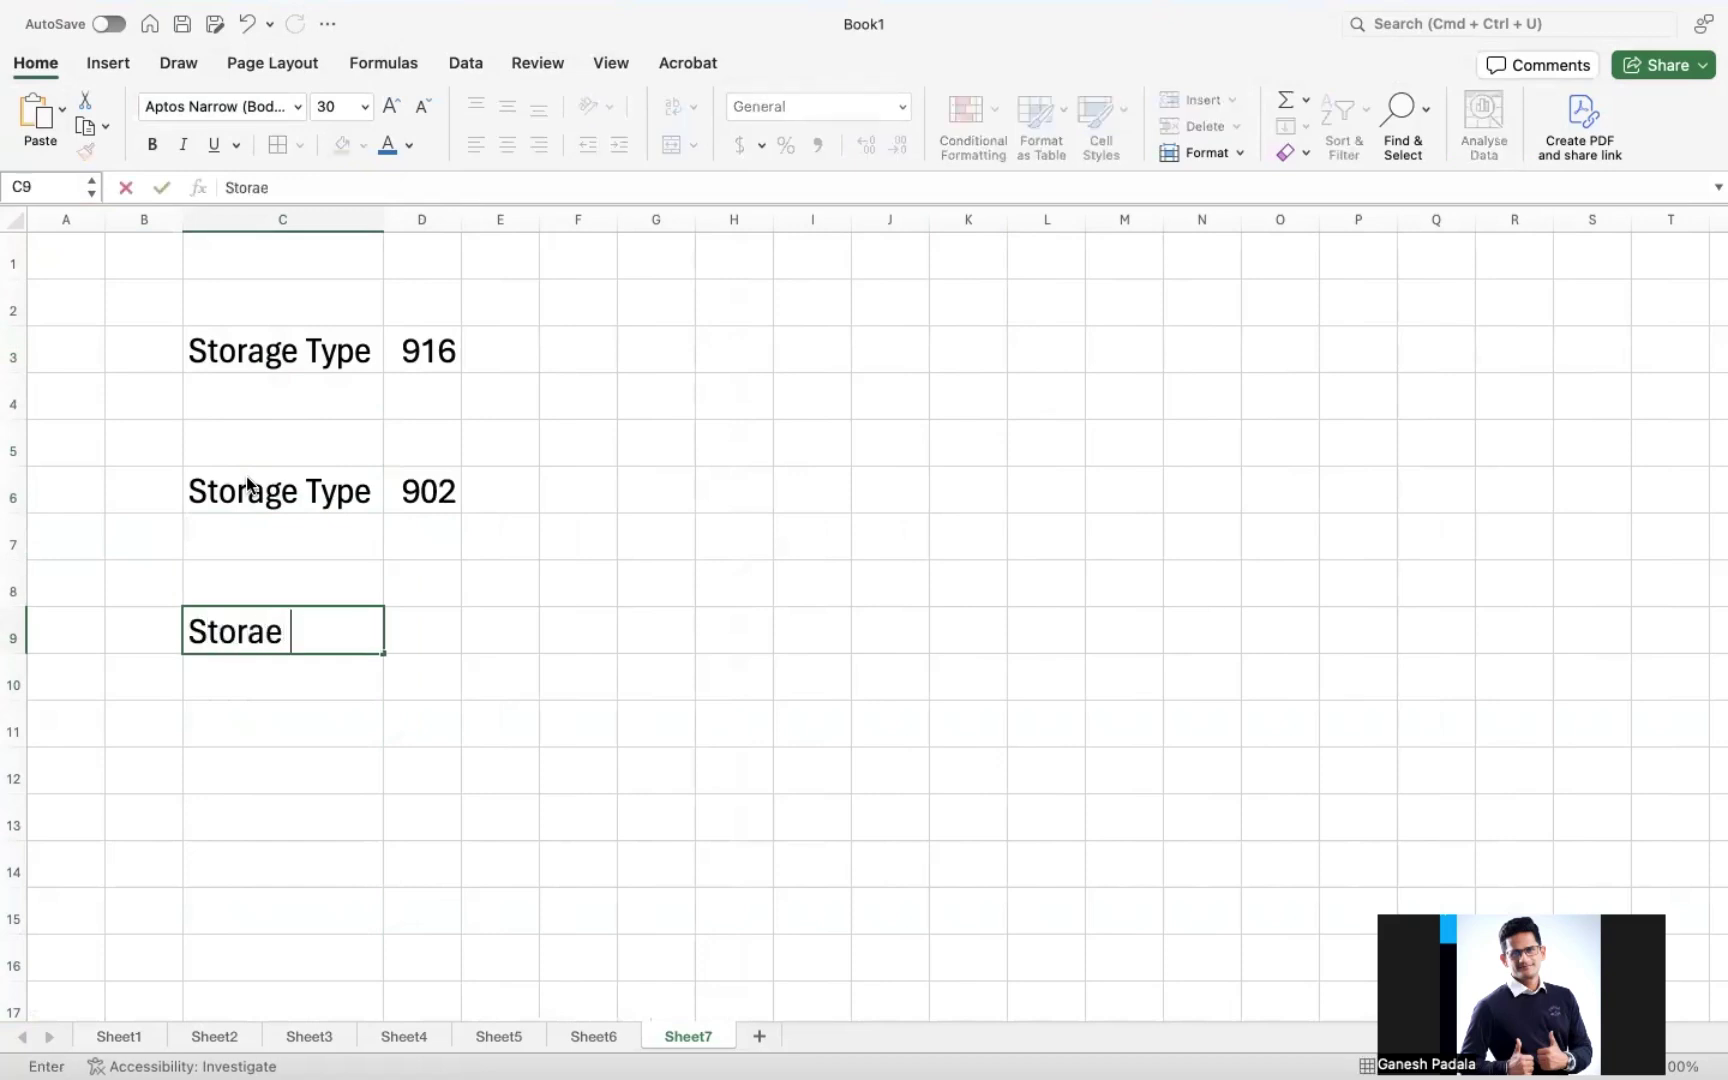
{"action": "key", "text": "BackSpace"}
{"action": "key", "text": "BackSpace"}
{"action": "type", "text": "ge t"}
{"action": "key", "text": "BackSpace"}
{"action": "type", "text": "T"}
{"action": "type", "text": "ype 921"}
{"action": "key", "text": "Return"}
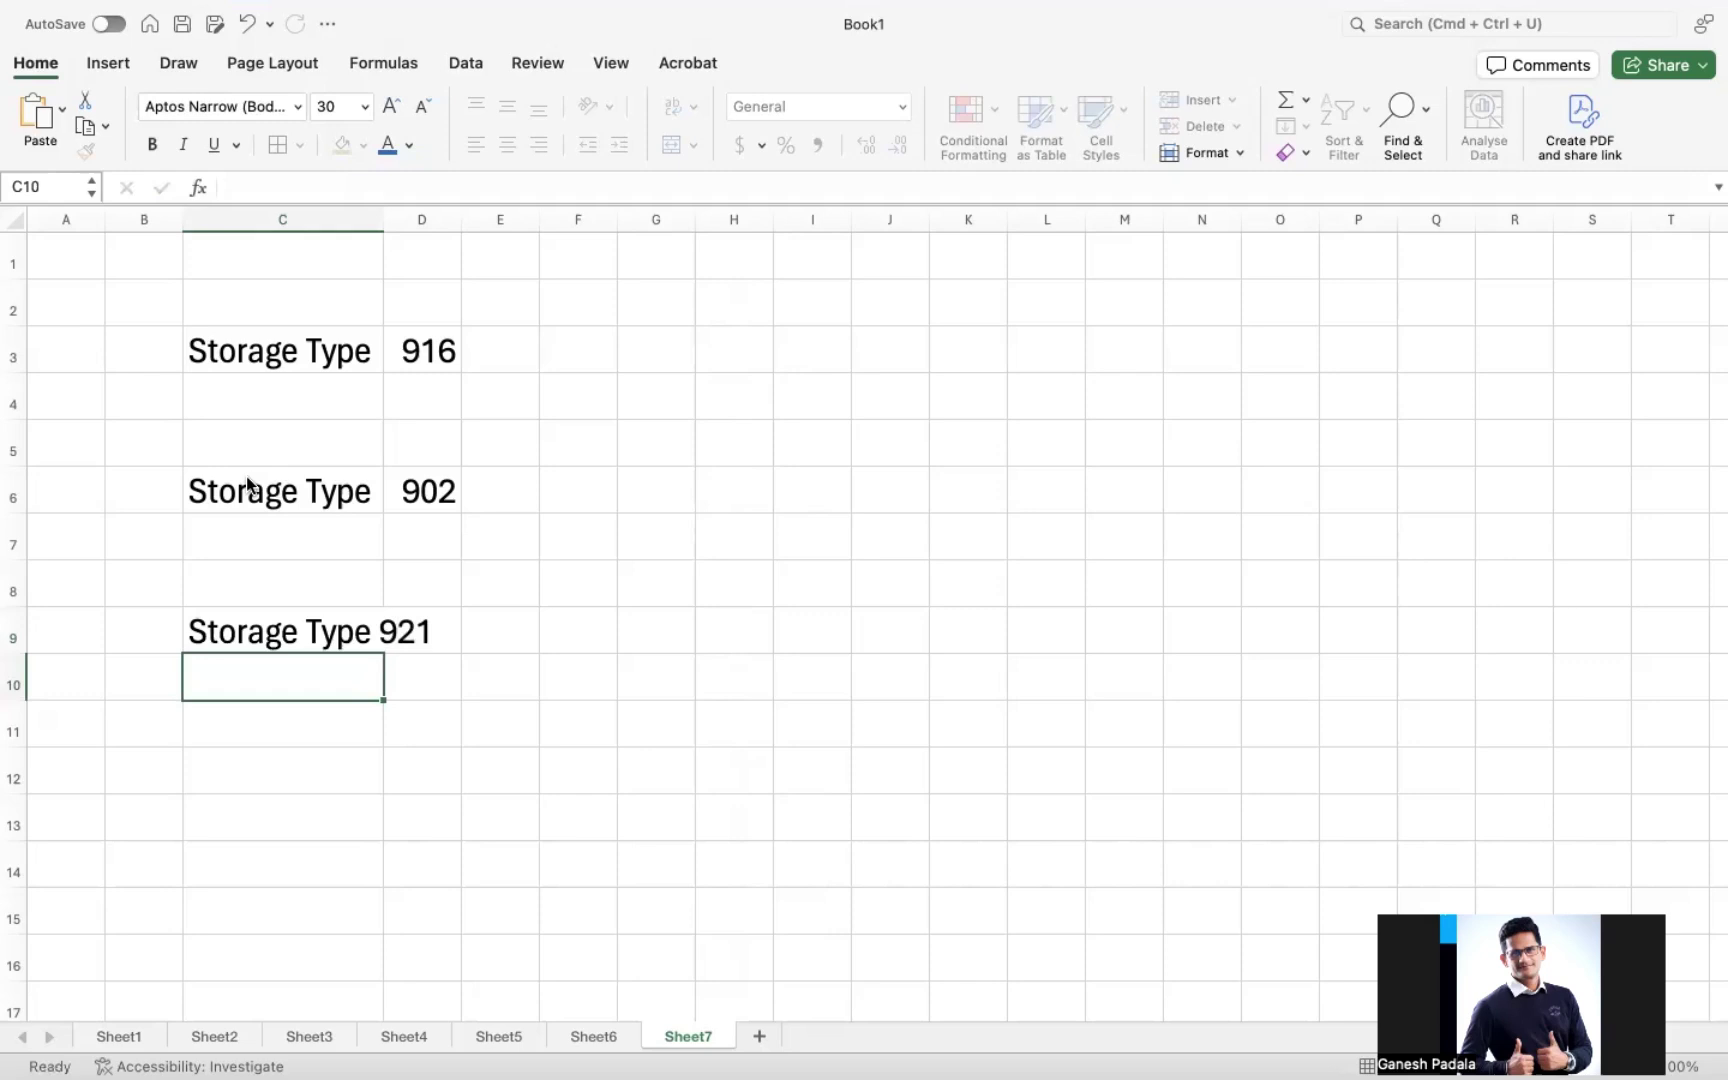
- Move the misplaced 921 out of C9 and into D9
{"action": "left_click", "coordinate": [334, 635]}
{"action": "double_click", "coordinate": [334, 635]}
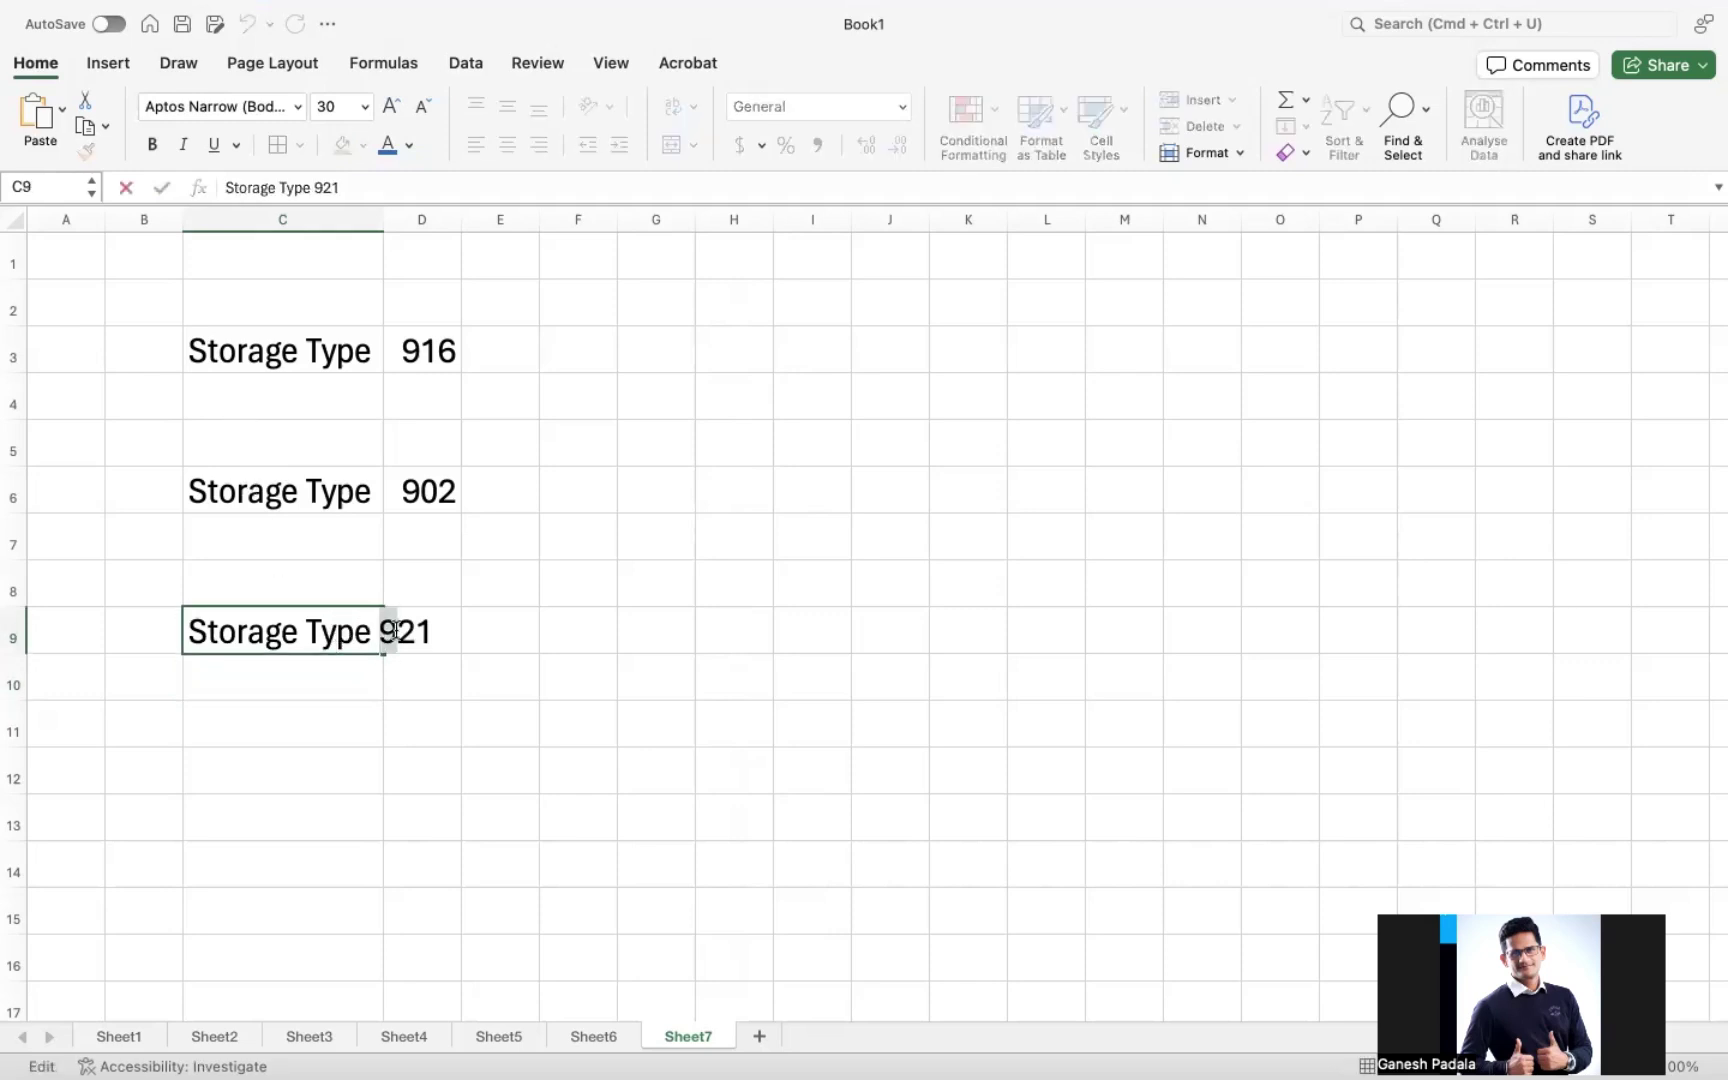
{"action": "left_click_drag", "start_coordinate": [382, 632], "coordinate": [492, 629]}
{"action": "key", "text": "ctrl+c"}
{"action": "key", "text": "BackSpace"}
{"action": "left_click", "coordinate": [468, 632]}
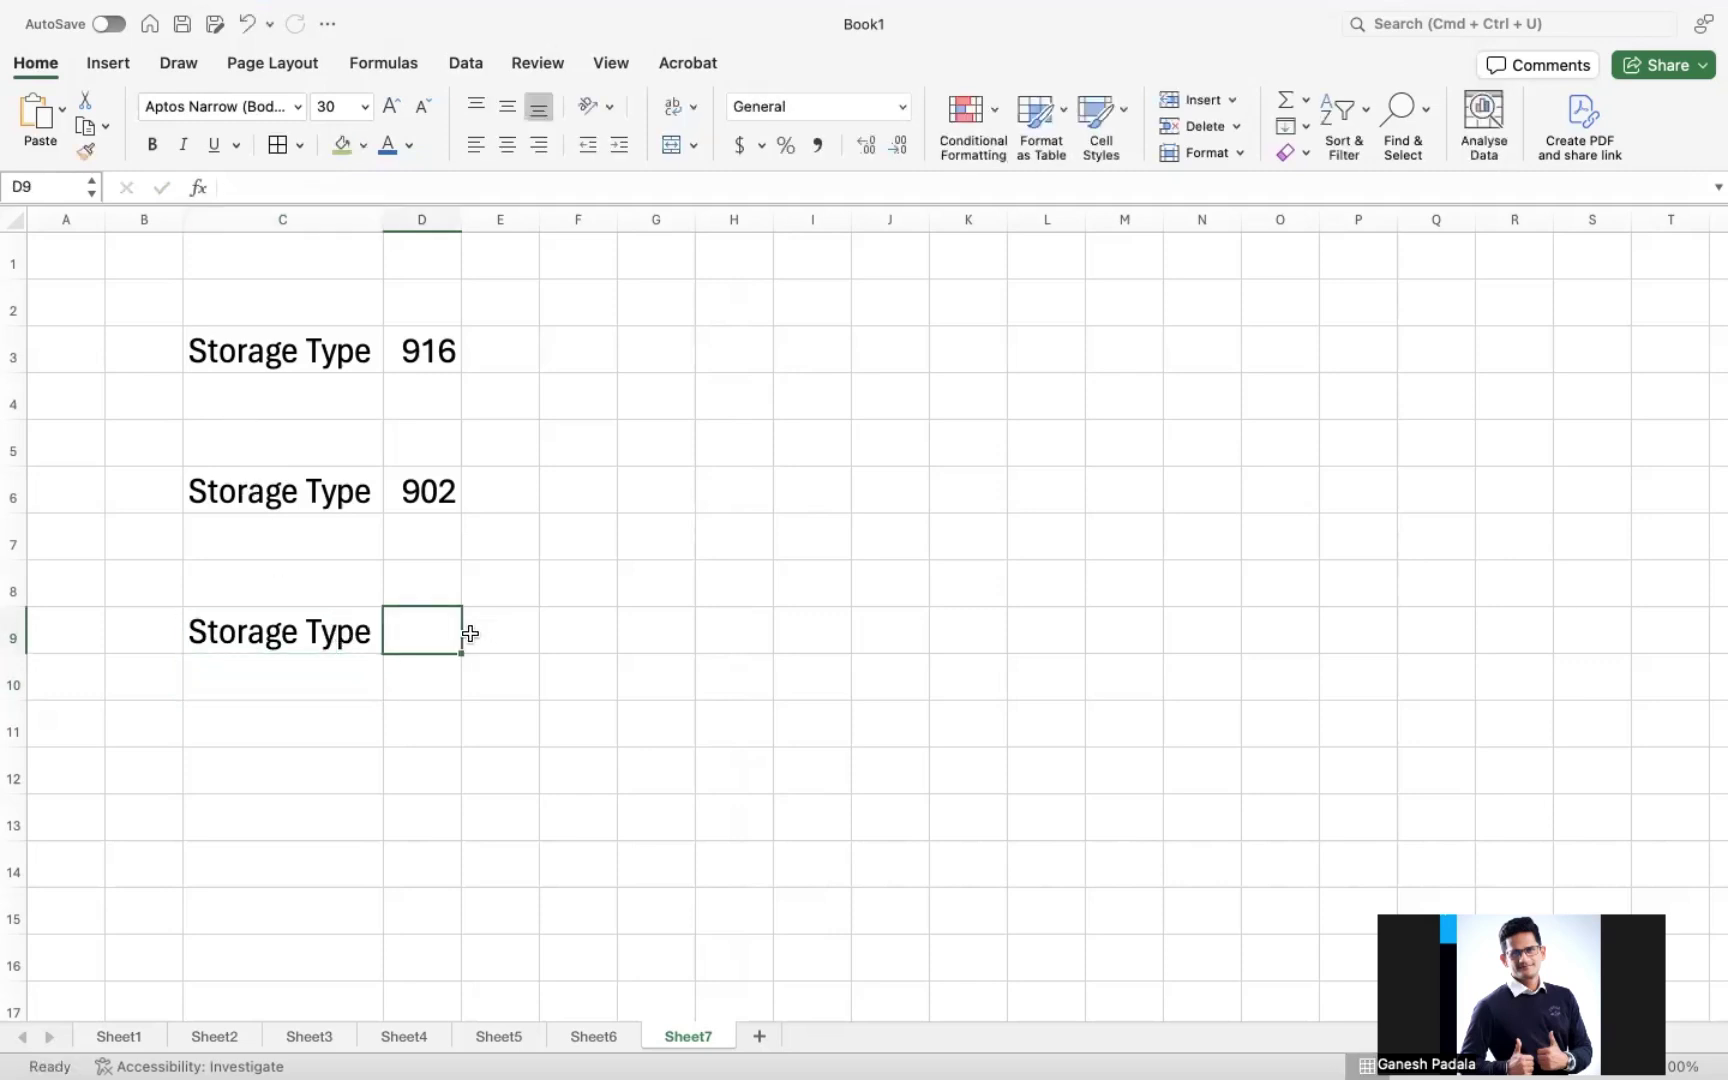
{"action": "key", "text": "ctrl+v"}
{"action": "left_click", "coordinate": [635, 634]}
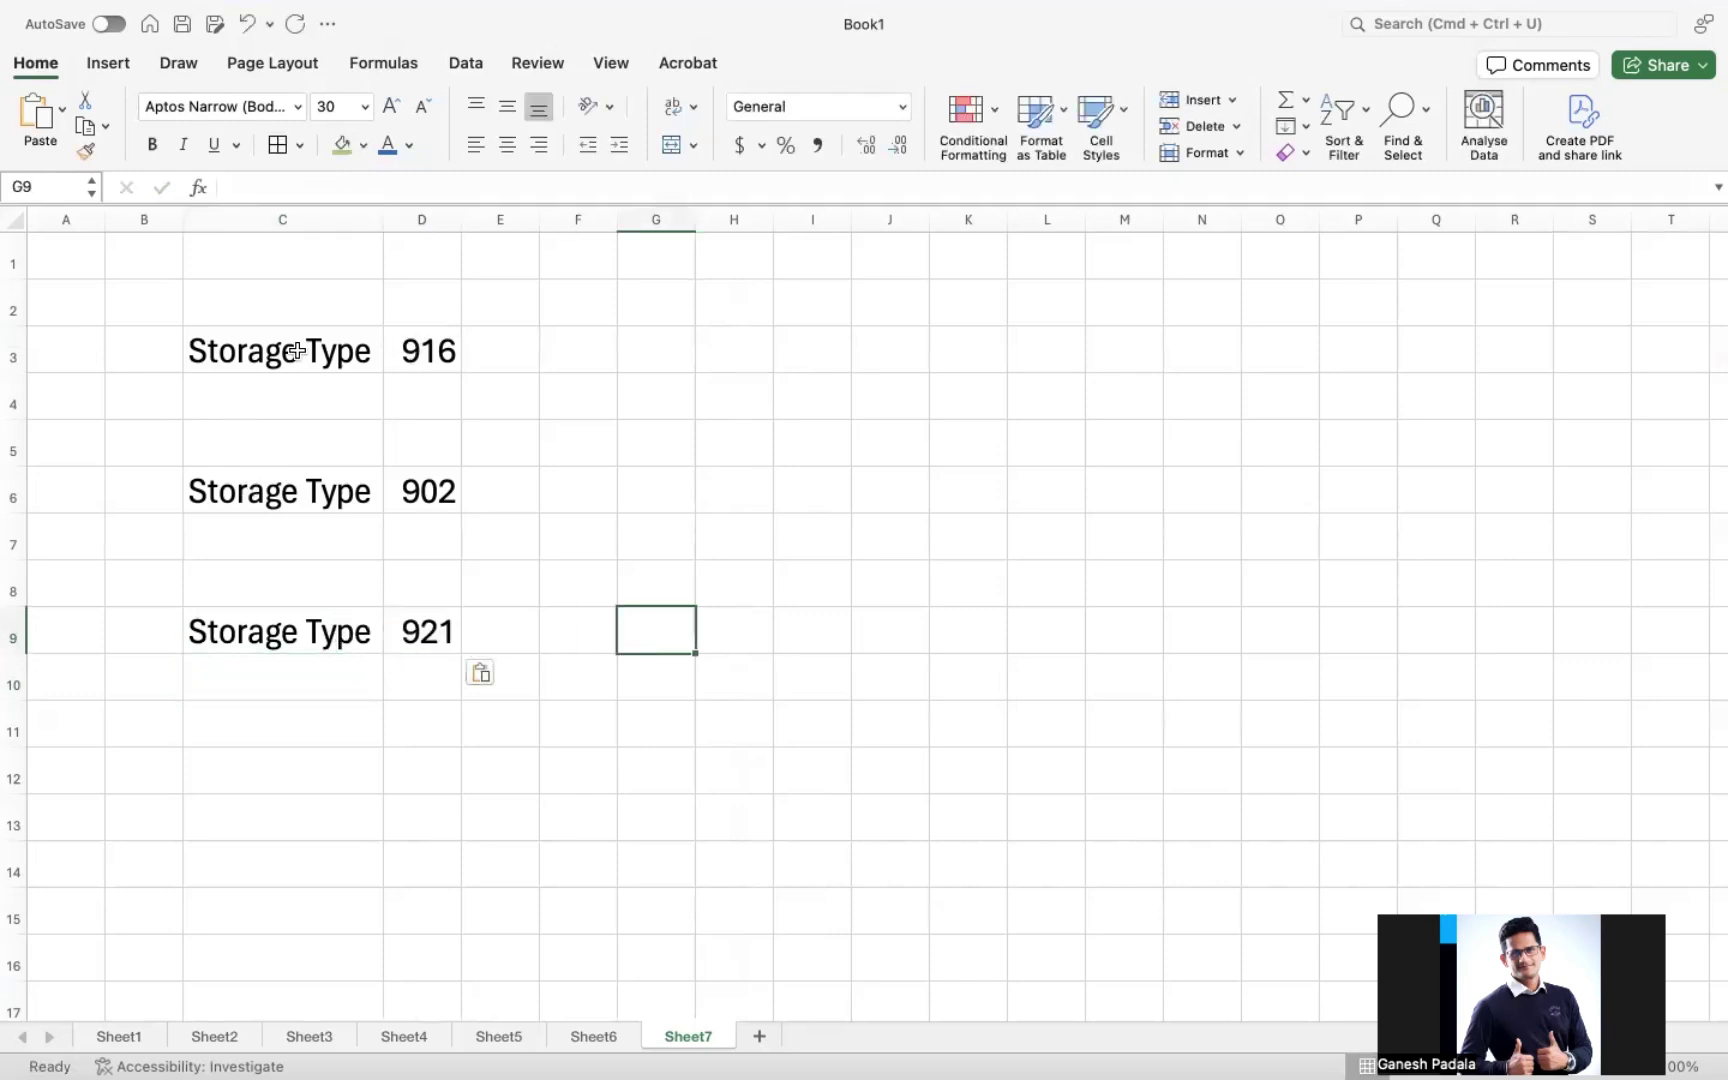
{"action": "left_click", "coordinate": [297, 348]}
- Label B3 'Outbound Delivery' and autofit column B to it
{"action": "left_click", "coordinate": [149, 353]}
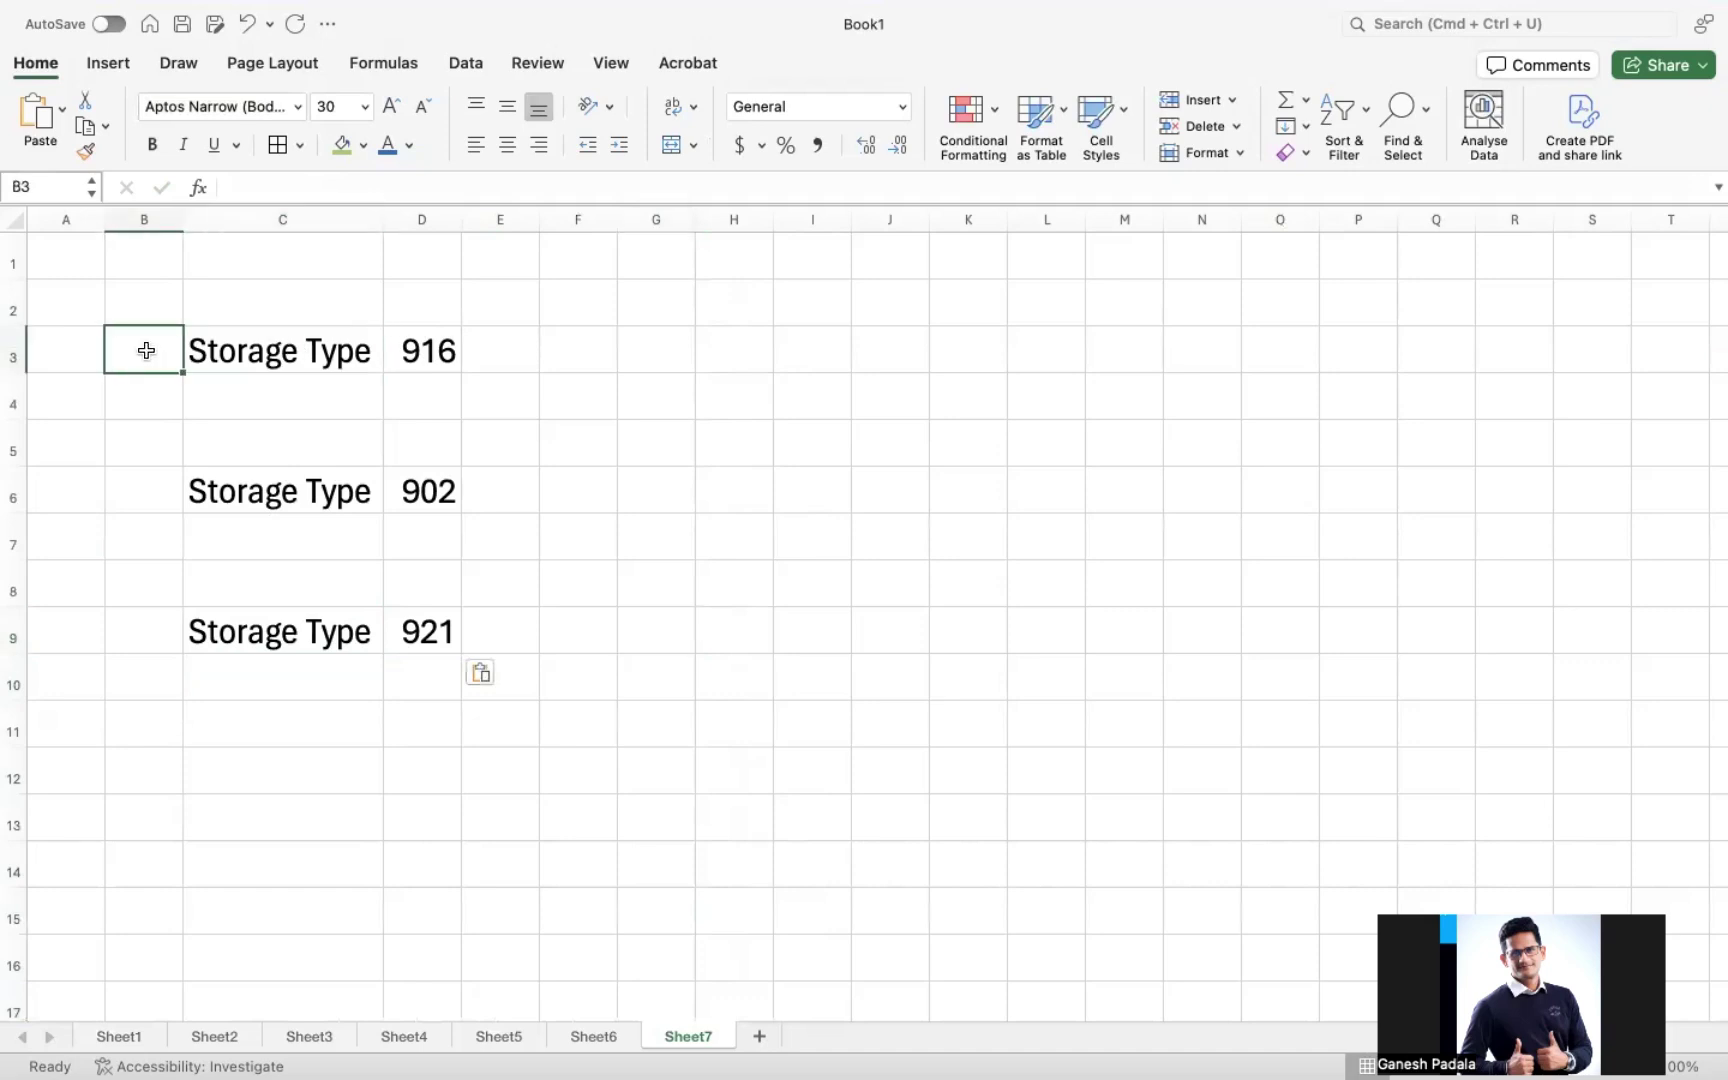
{"action": "type", "text": "Sales"}
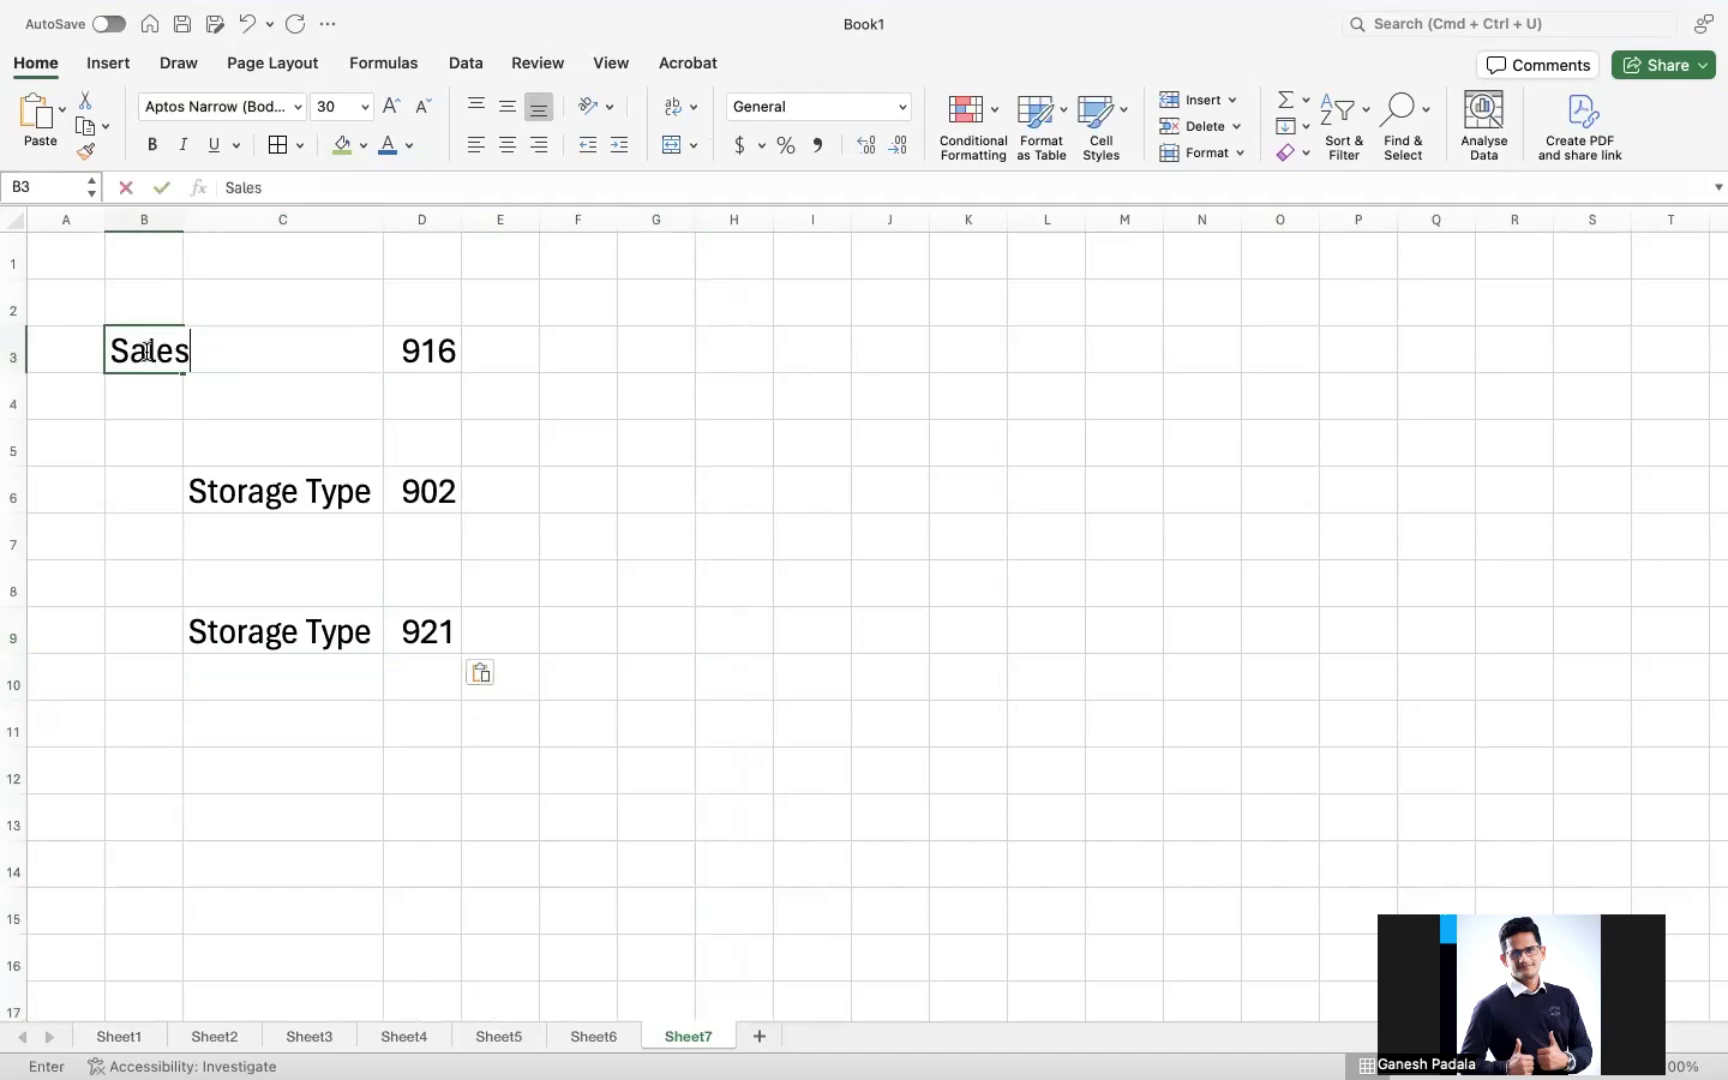
{"action": "key", "text": "BackSpace"}
{"action": "key", "text": "BackSpace"}
{"action": "key", "text": "BackSpace"}
{"action": "key", "text": "BackSpace"}
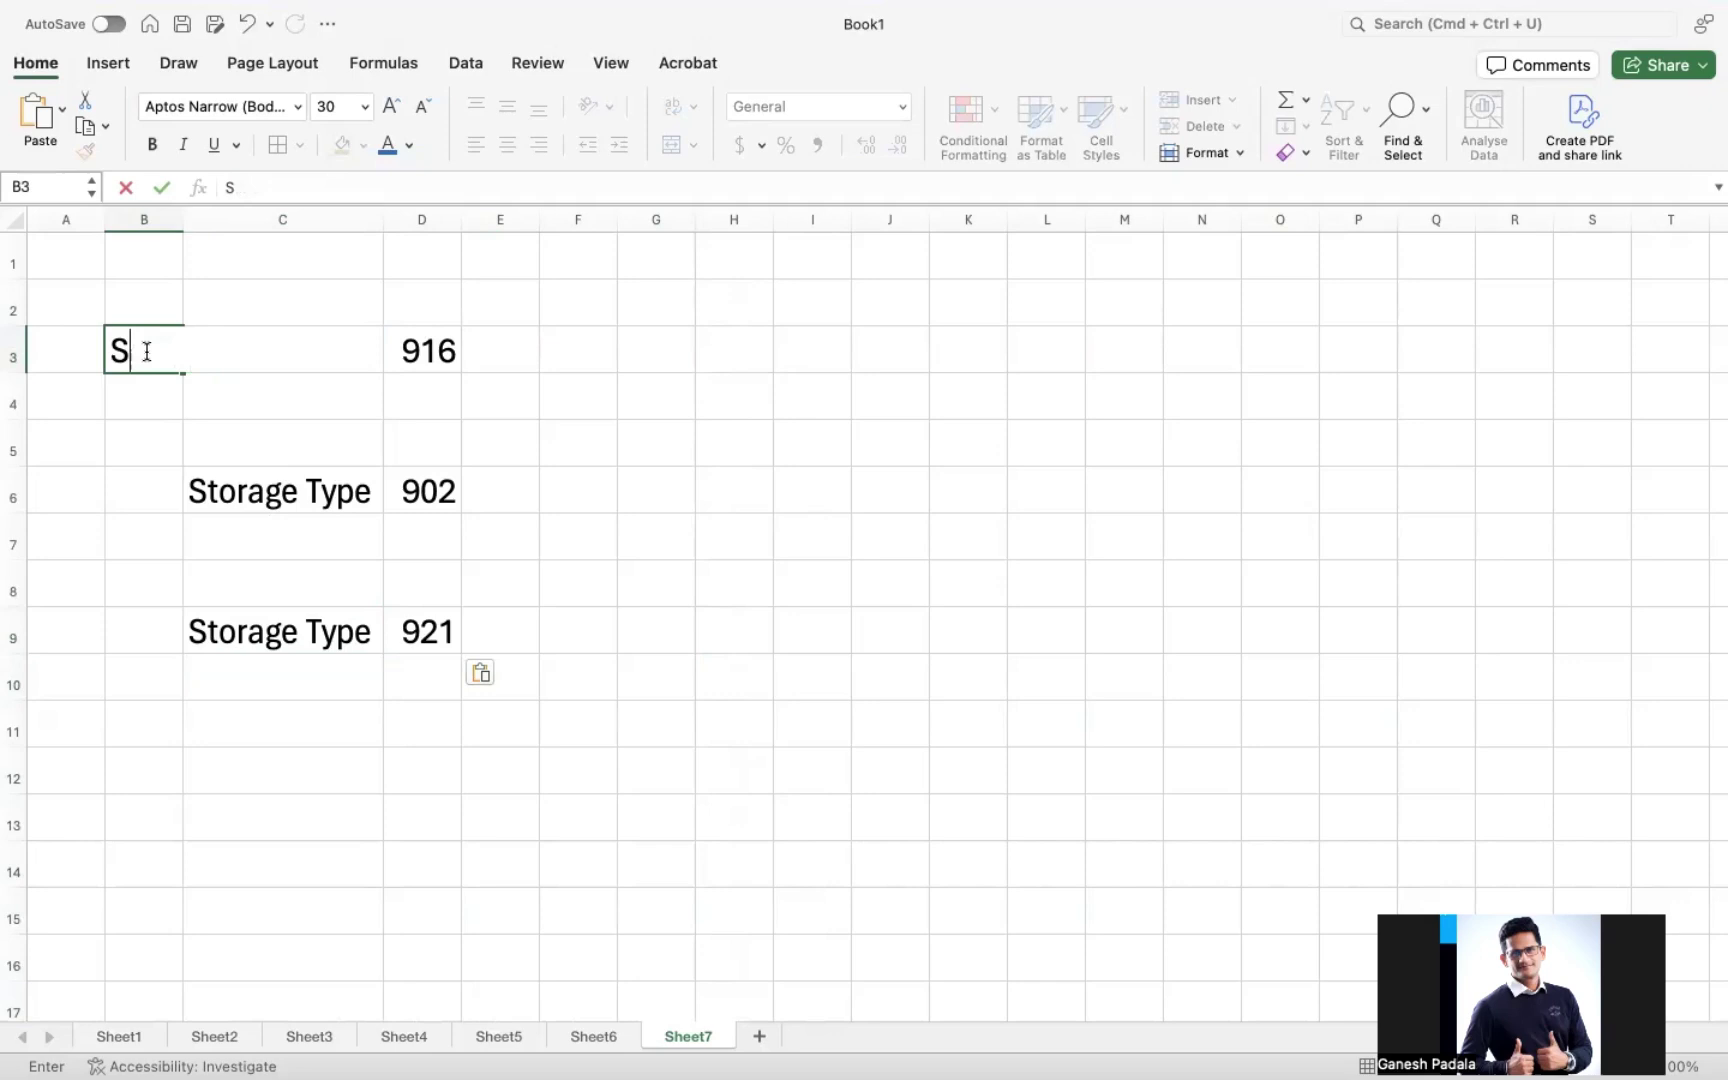
{"action": "key", "text": "BackSpace"}
{"action": "type", "text": "oL"}
{"action": "key", "text": "BackSpace"}
{"action": "key", "text": "BackSpace"}
{"action": "type", "text": "Outb"}
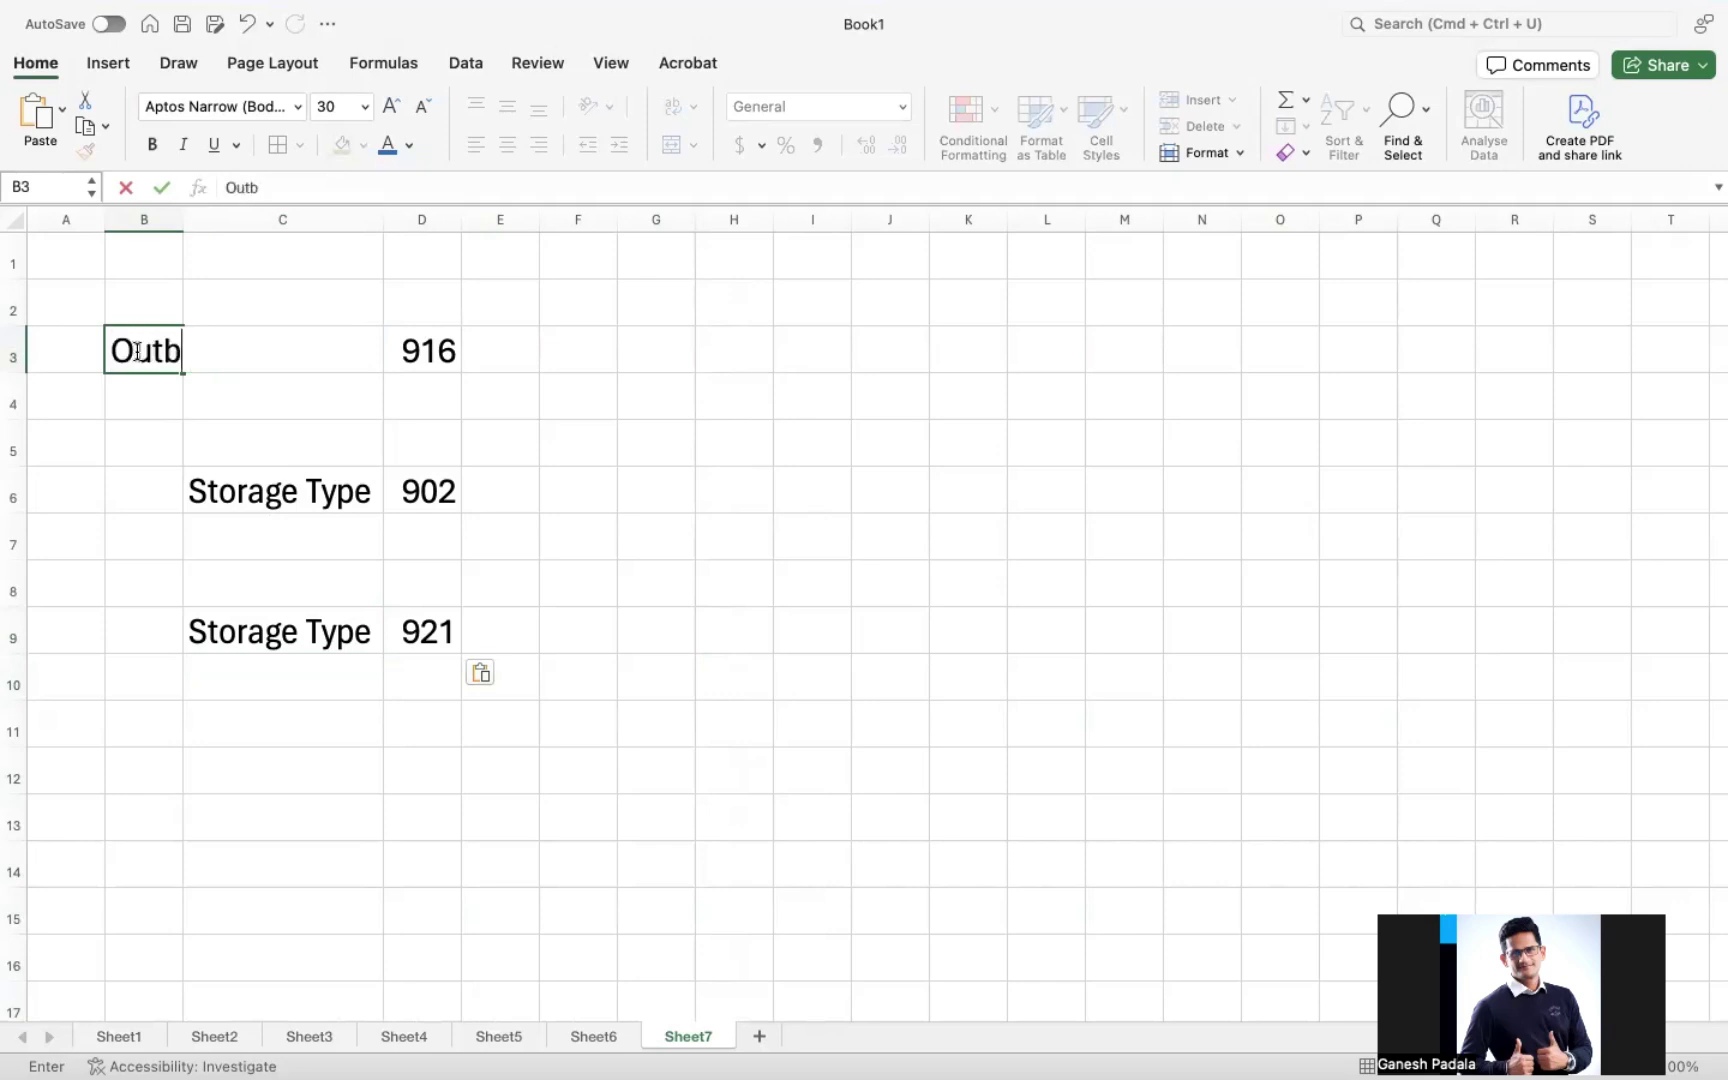
{"action": "type", "text": "ound Delivery"}
{"action": "key", "text": "Return"}
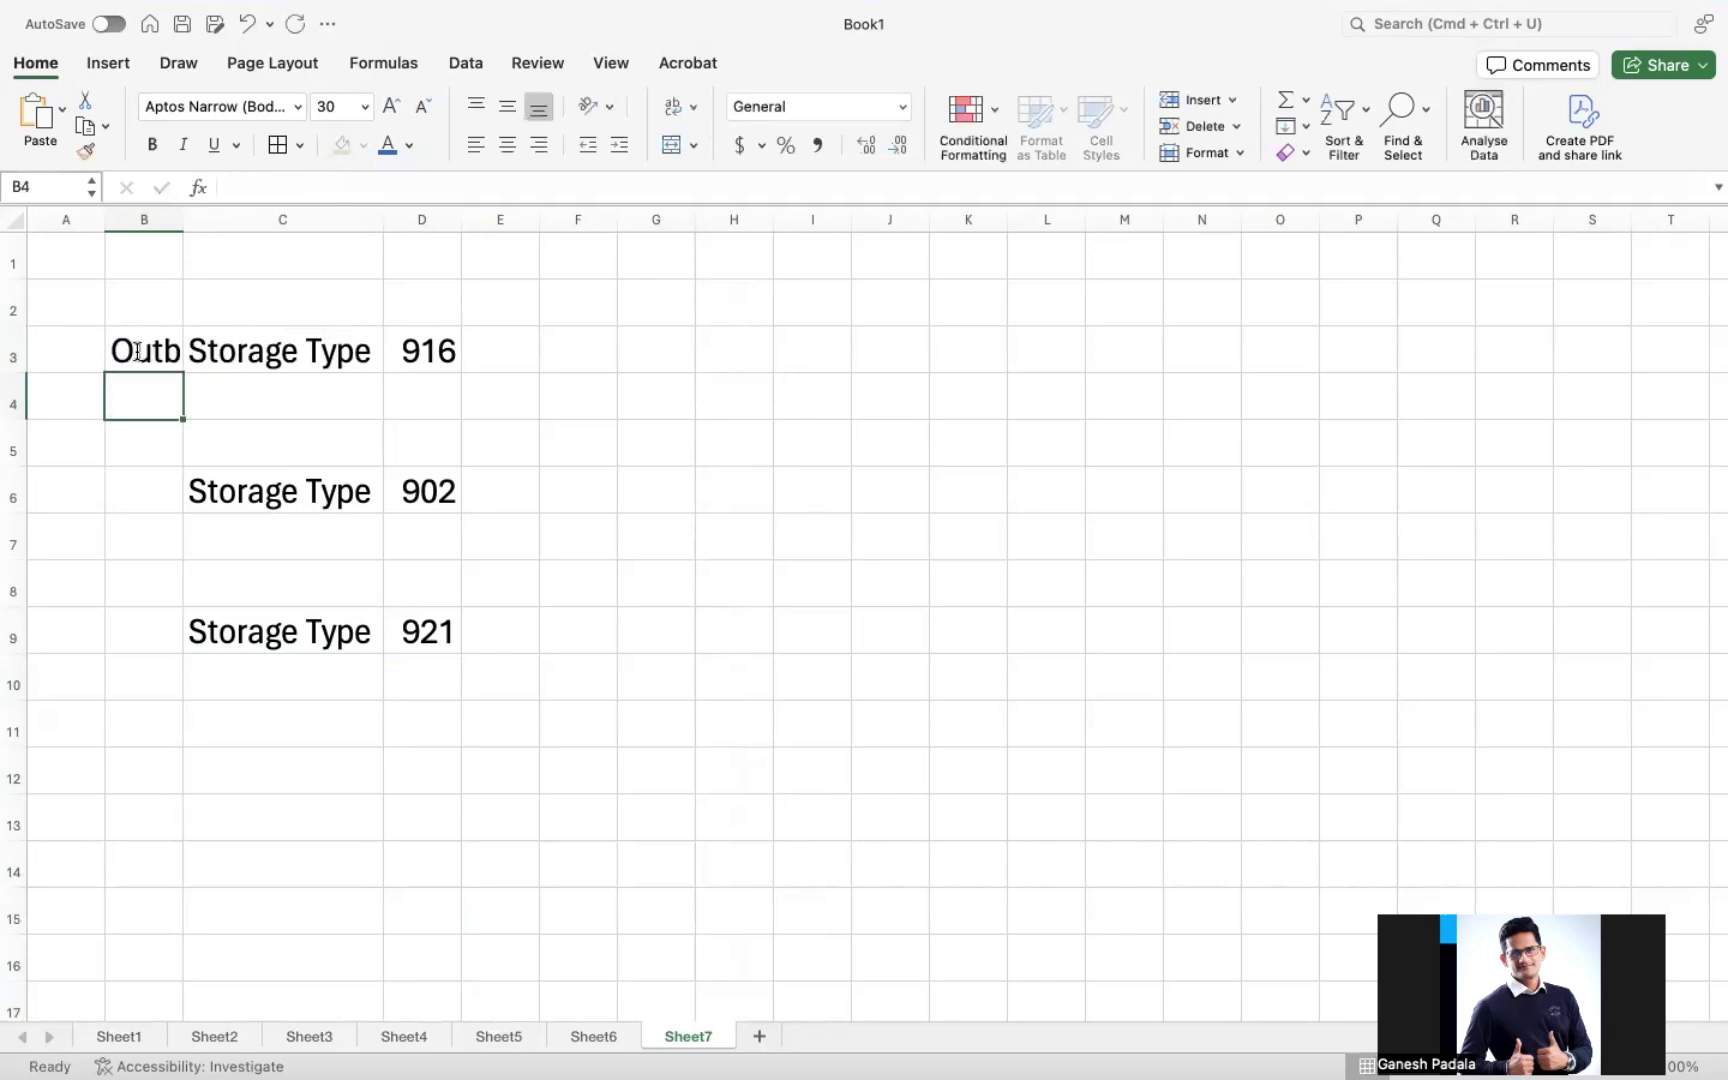
{"action": "double_click", "coordinate": [184, 219]}
- Label B6 'PO/Inbound Delivery' and widen column B to fit
{"action": "left_click", "coordinate": [221, 498]}
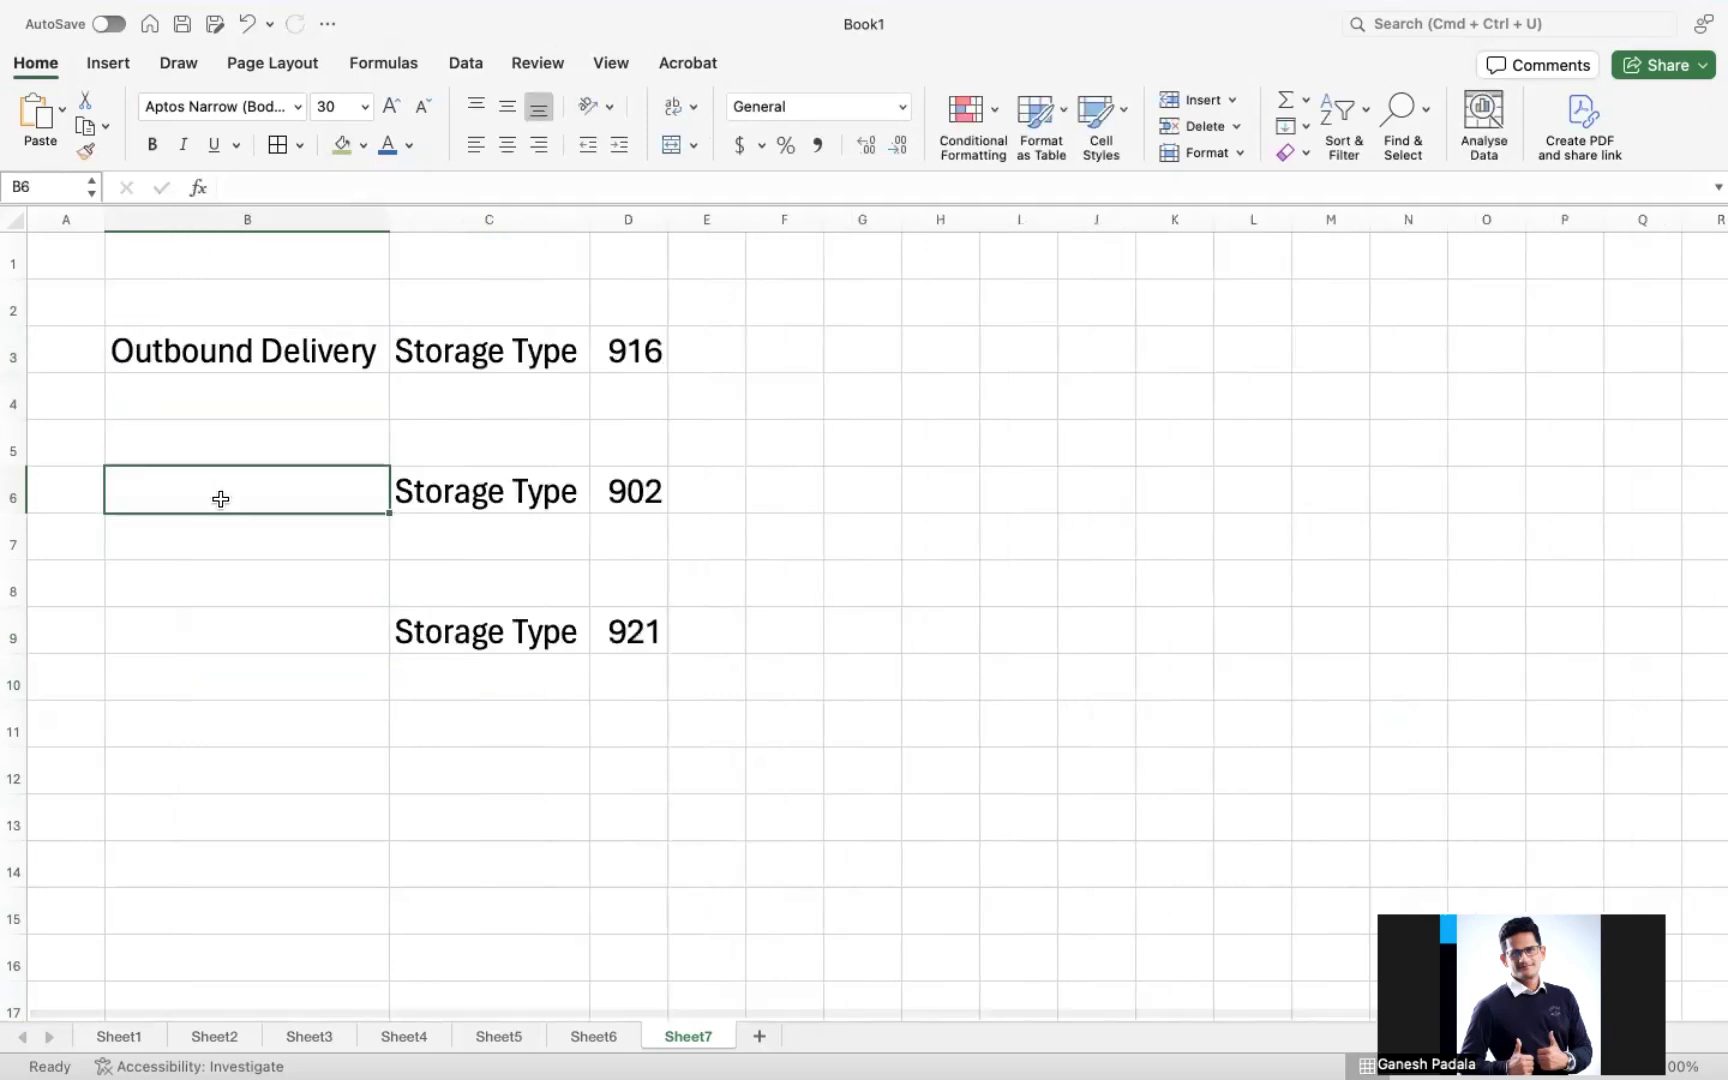
{"action": "type", "text": "PO/Inboun"}
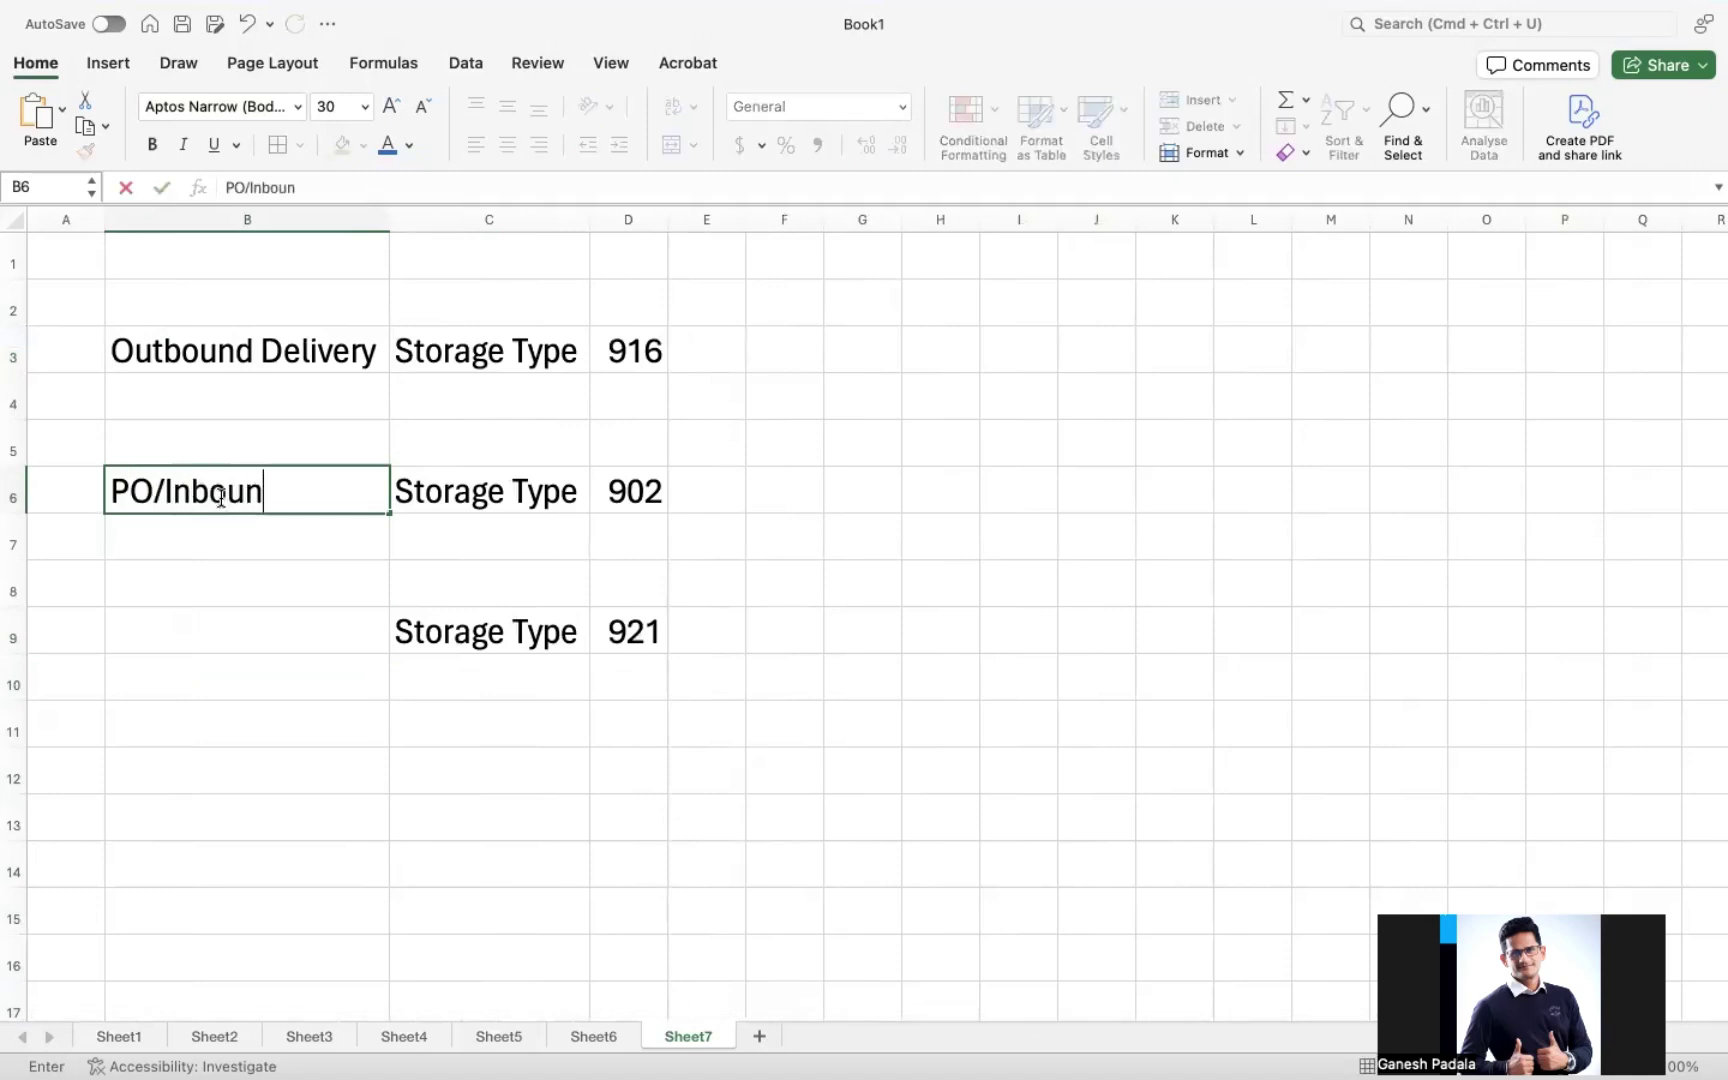
{"action": "type", "text": "d Delivery"}
{"action": "key", "text": "Return"}
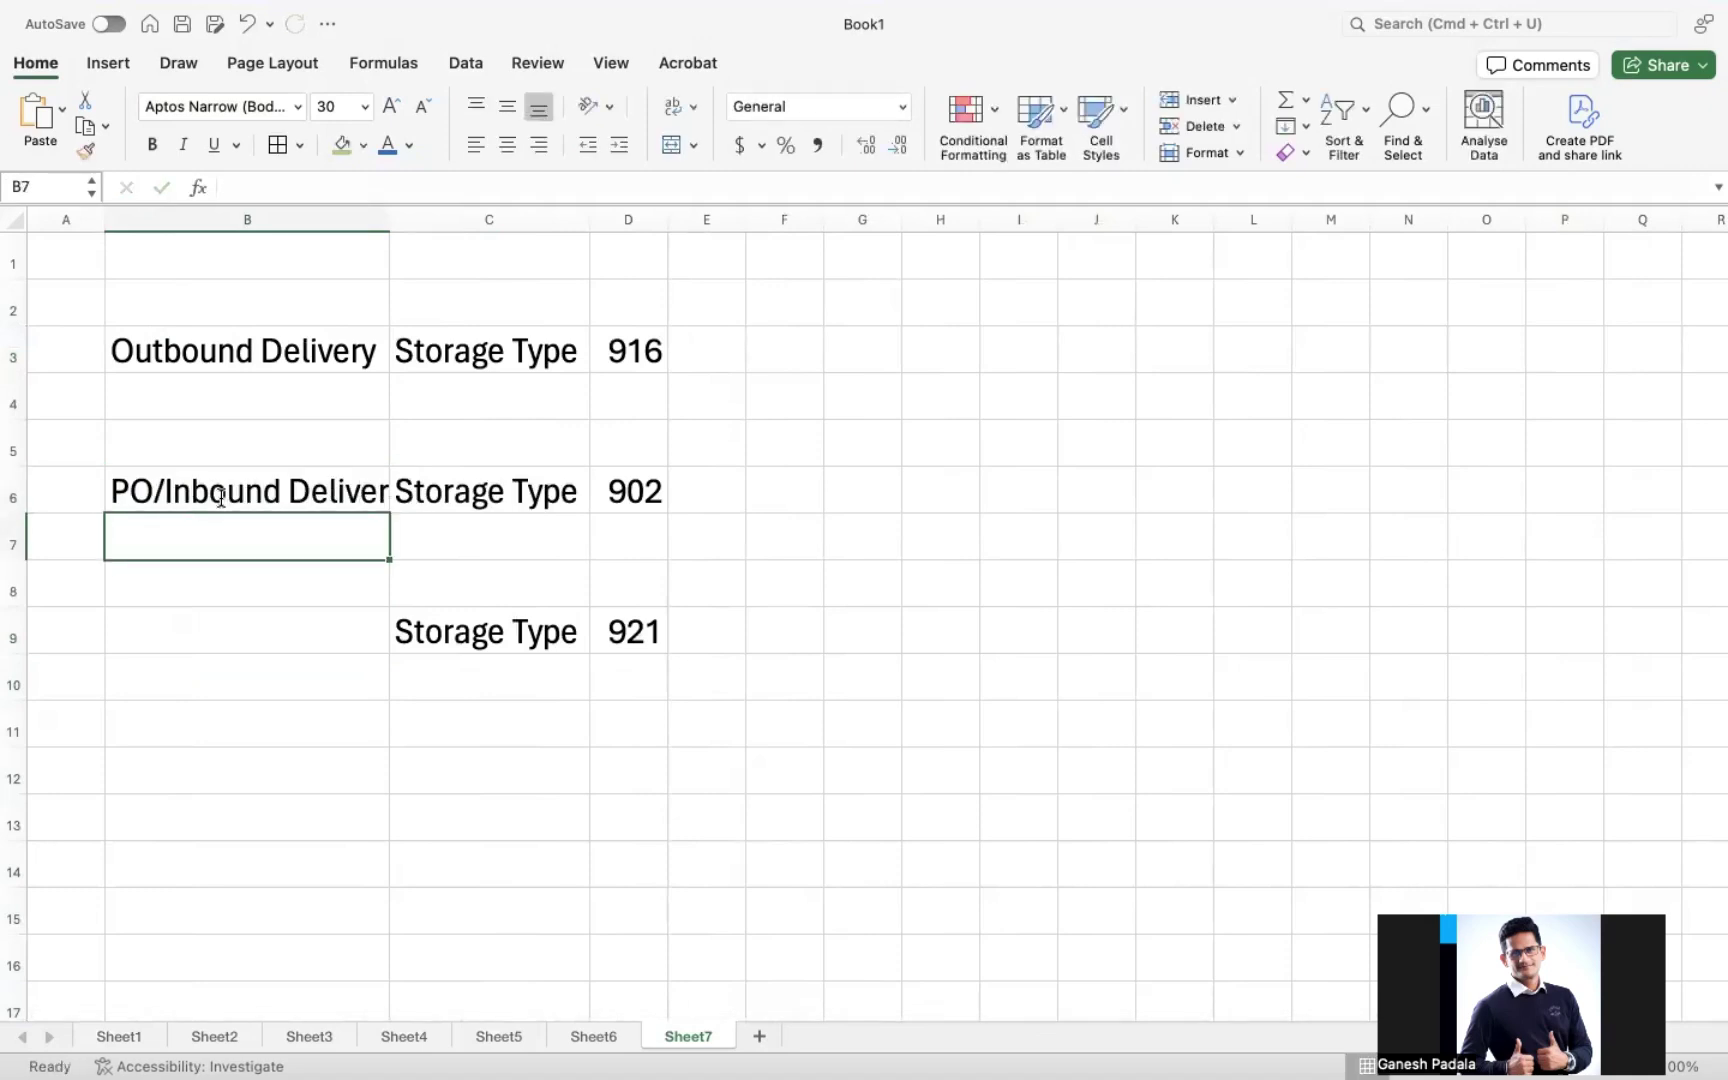
{"action": "left_click", "coordinate": [405, 250]}
{"action": "left_click_drag", "start_coordinate": [386, 220], "coordinate": [416, 220]}
- Label B9 'Transfers' and widen column F for the quantities
{"action": "left_click", "coordinate": [267, 631]}
{"action": "type", "text": "Tran"}
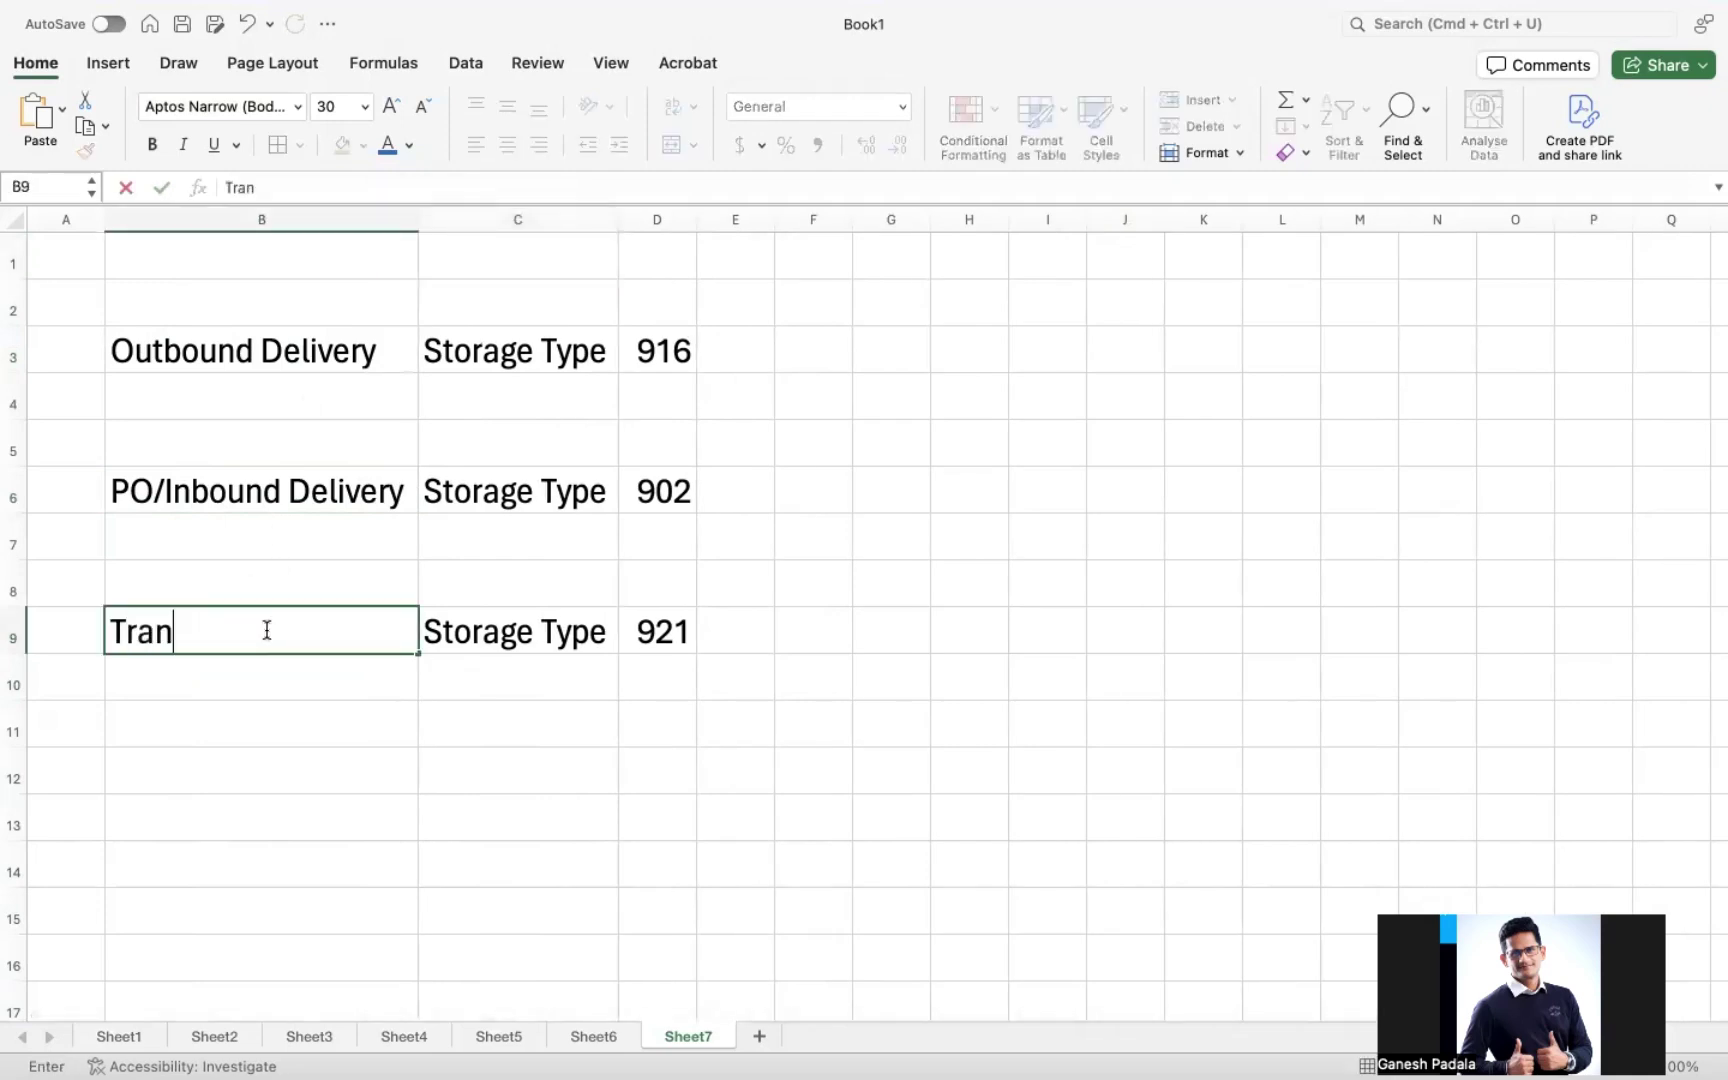
{"action": "type", "text": "sfers"}
{"action": "key", "text": "Return"}
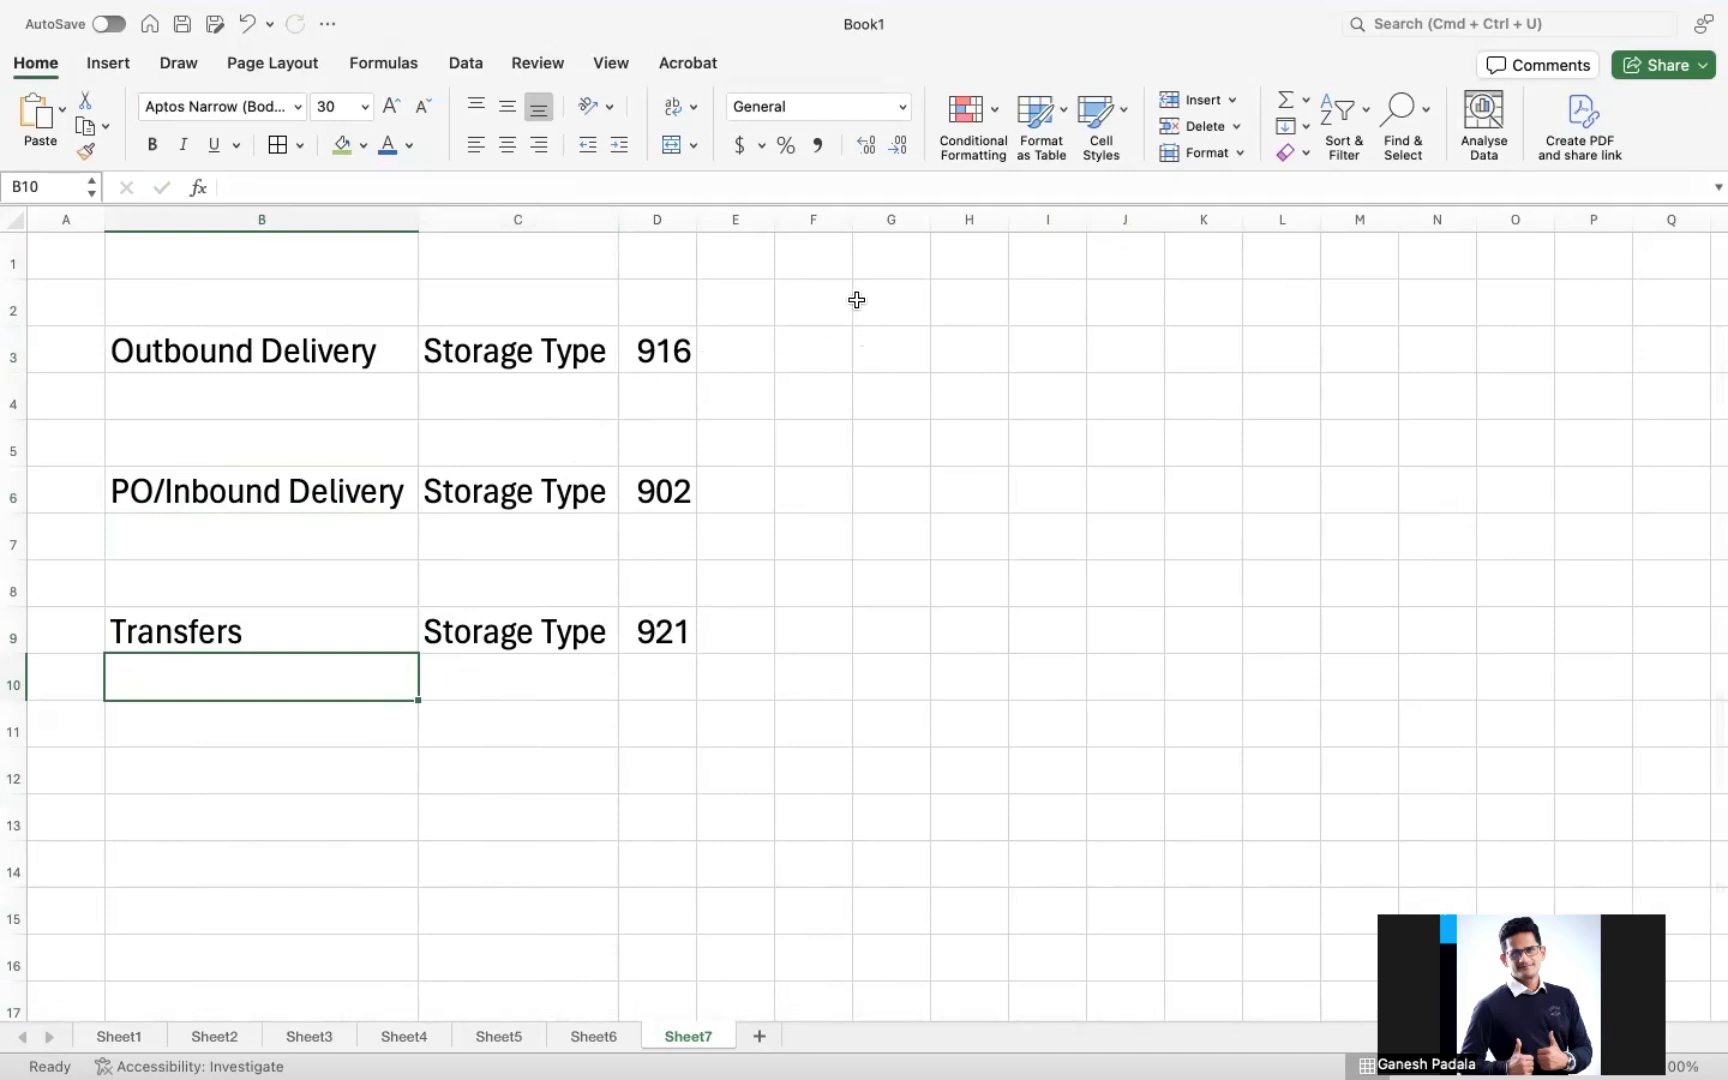
{"action": "left_click_drag", "start_coordinate": [852, 220], "coordinate": [983, 220]}
{"action": "left_click", "coordinate": [821, 356]}
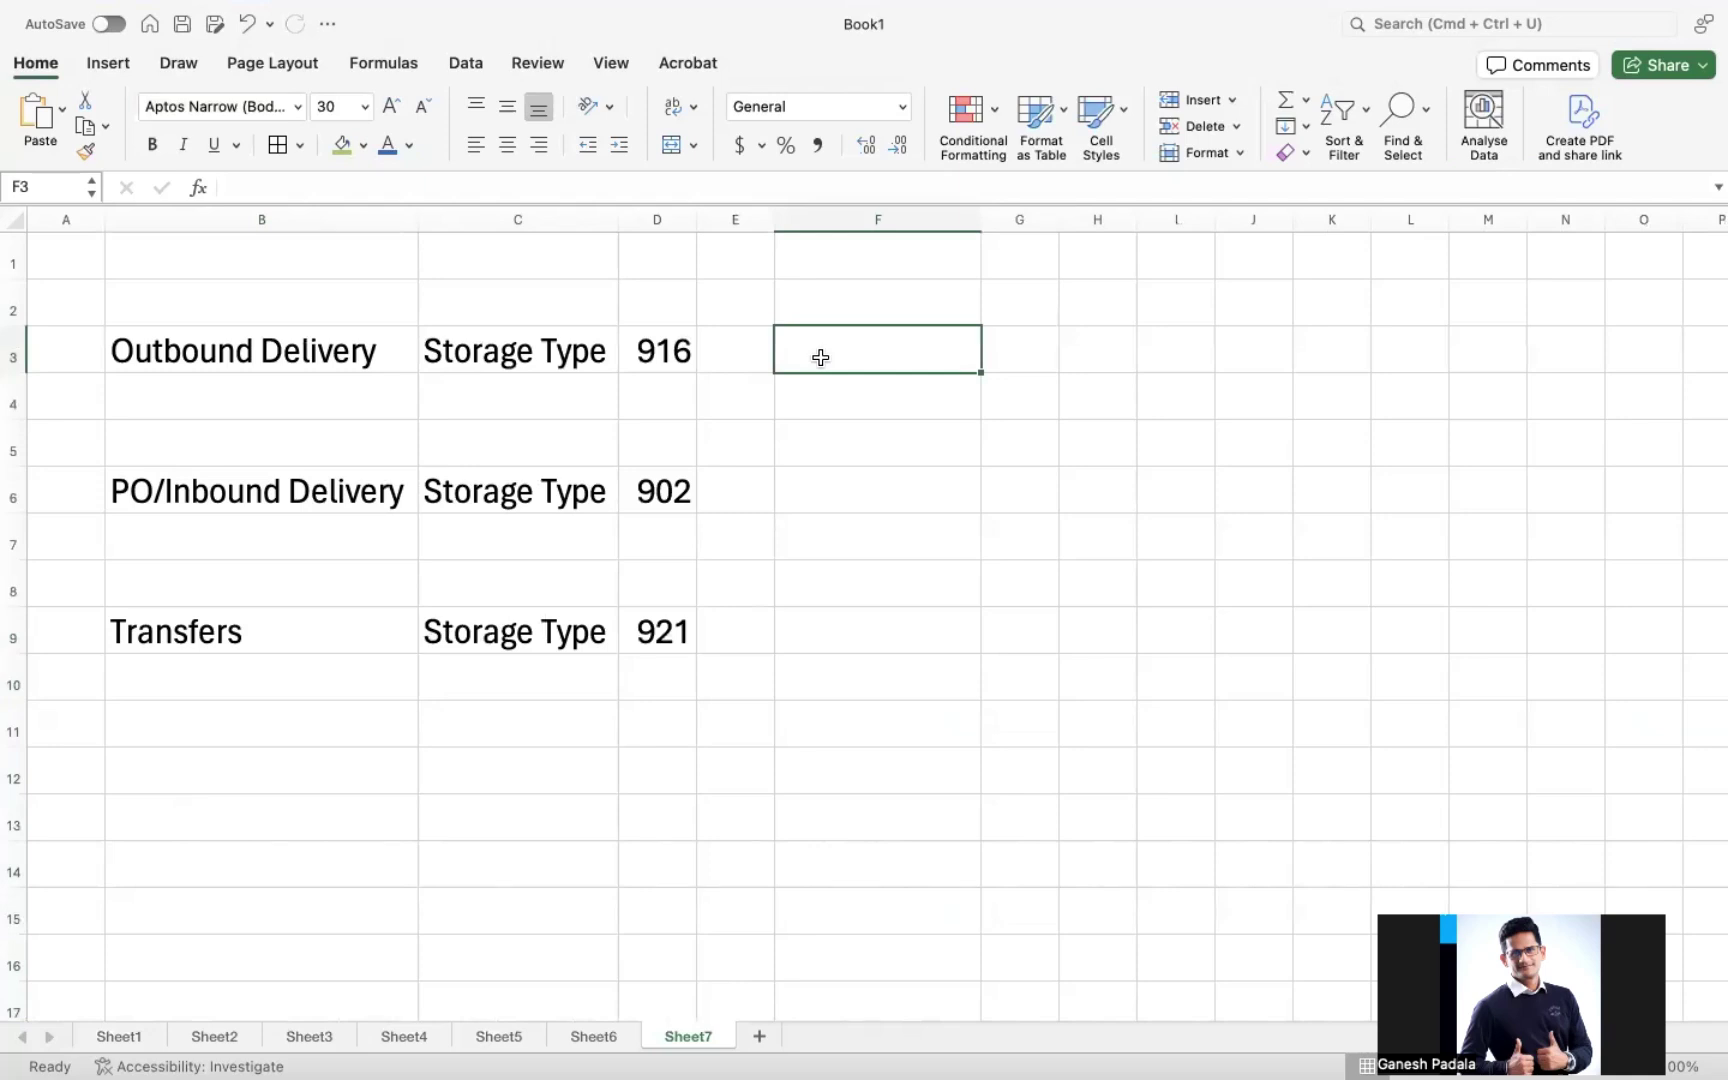
{"action": "type", "text": "10"}
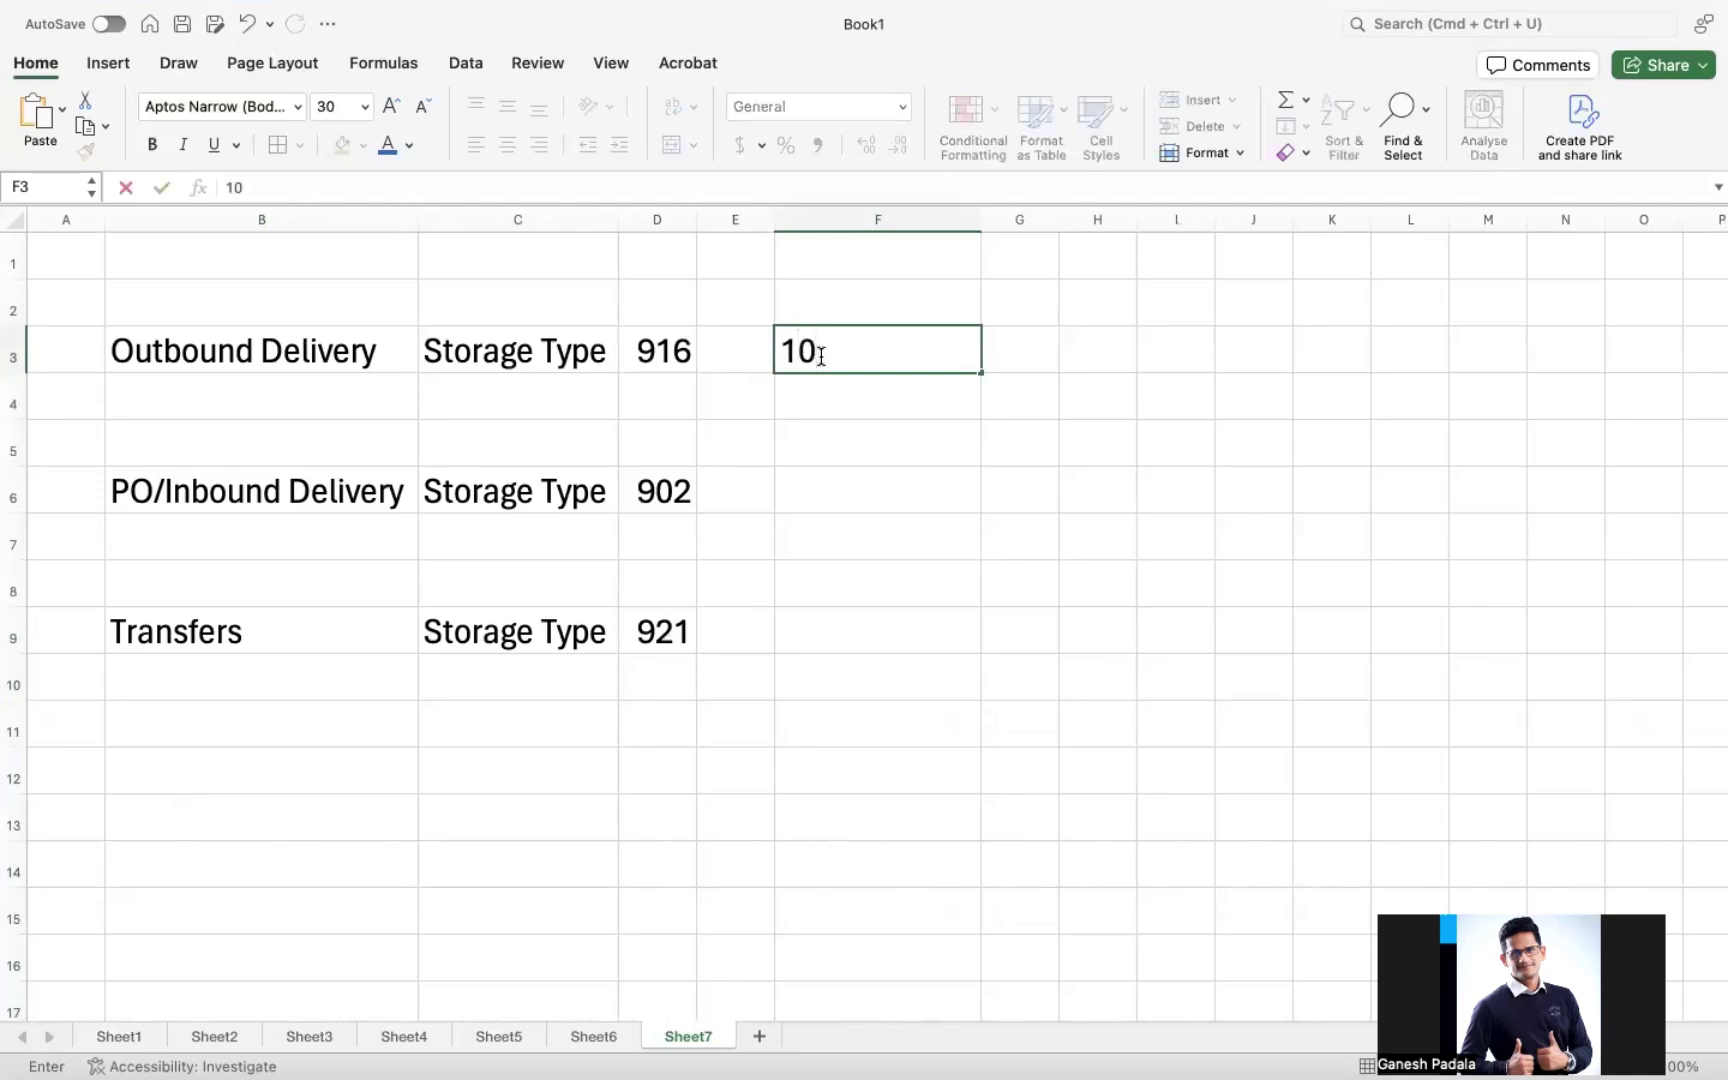
- Enter 10 and -2 in F3:F4, F6:F7 and F9:F10
{"action": "key", "text": "Return"}
{"action": "type", "text": "1"}
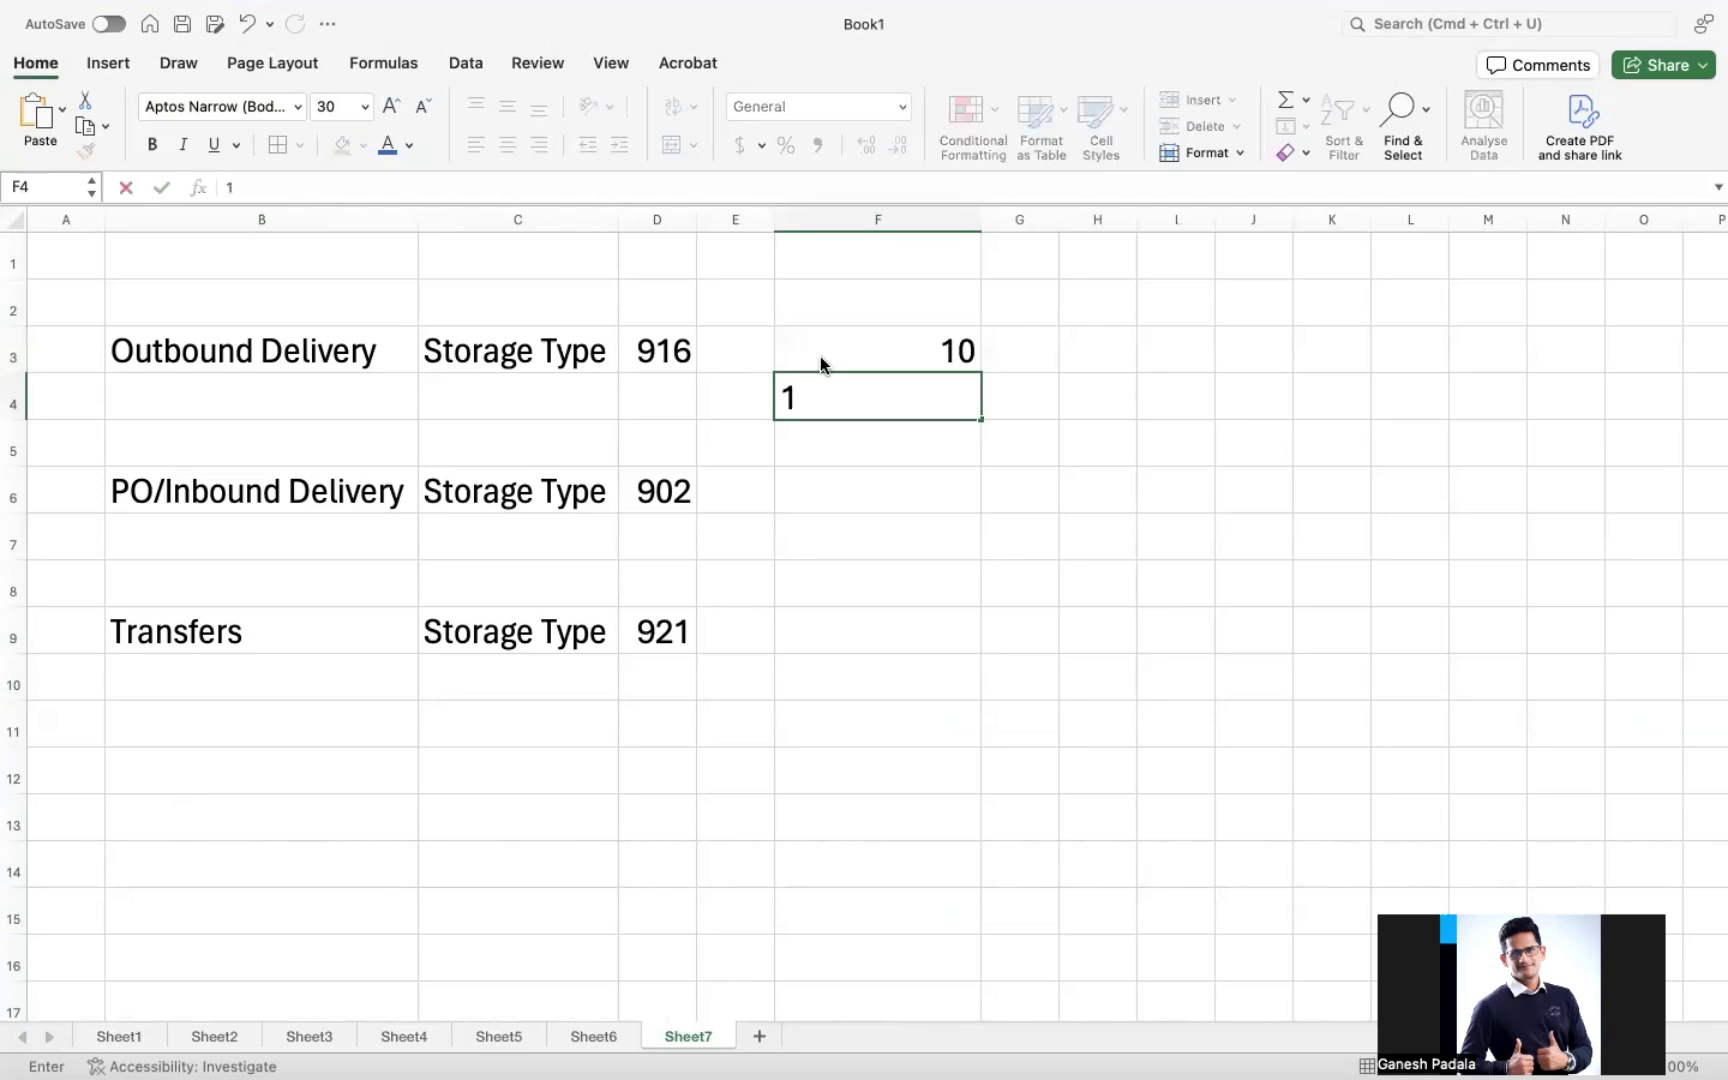
{"action": "key", "text": "BackSpace"}
{"action": "type", "text": "-2"}
{"action": "key", "text": "Return"}
{"action": "key", "text": "Return"}
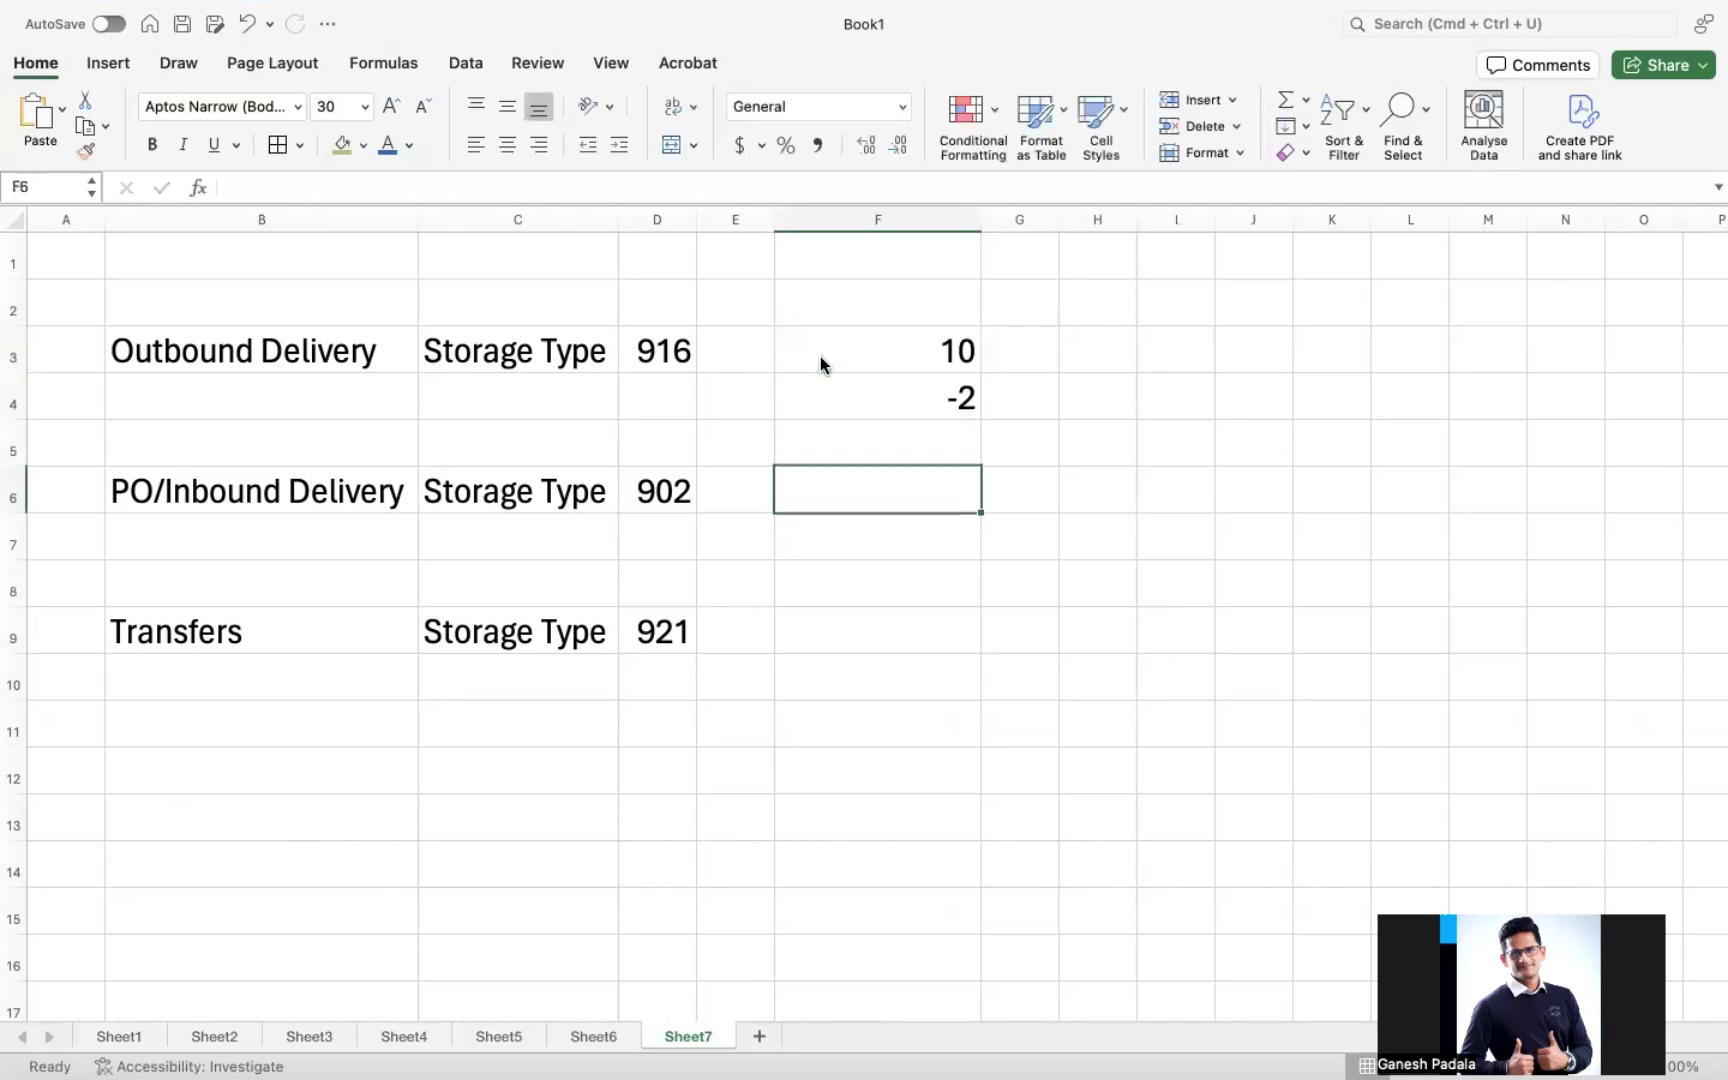
{"action": "key", "text": "Return"}
{"action": "key", "text": "Up"}
{"action": "type", "text": "10"}
{"action": "key", "text": "Return"}
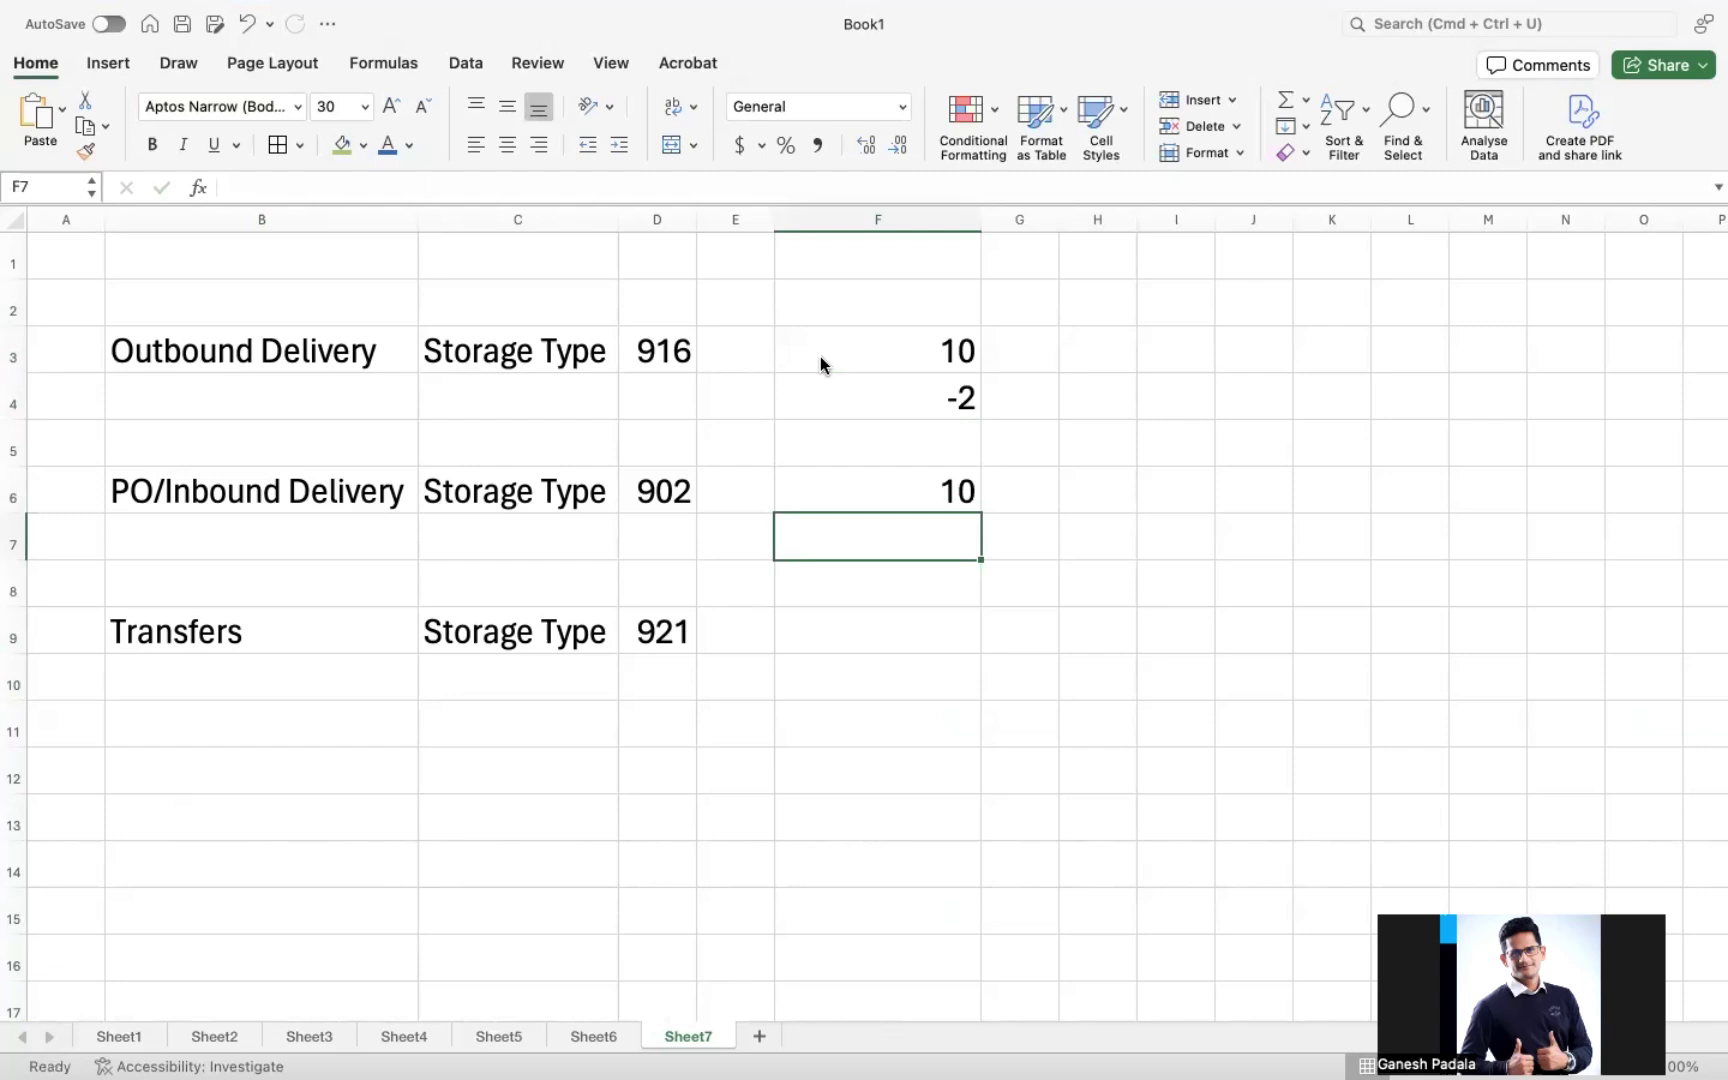
{"action": "type", "text": "2"}
{"action": "key", "text": "BackSpace"}
{"action": "type", "text": "-2"}
{"action": "key", "text": "Return"}
{"action": "key", "text": "Return"}
{"action": "type", "text": "1"}
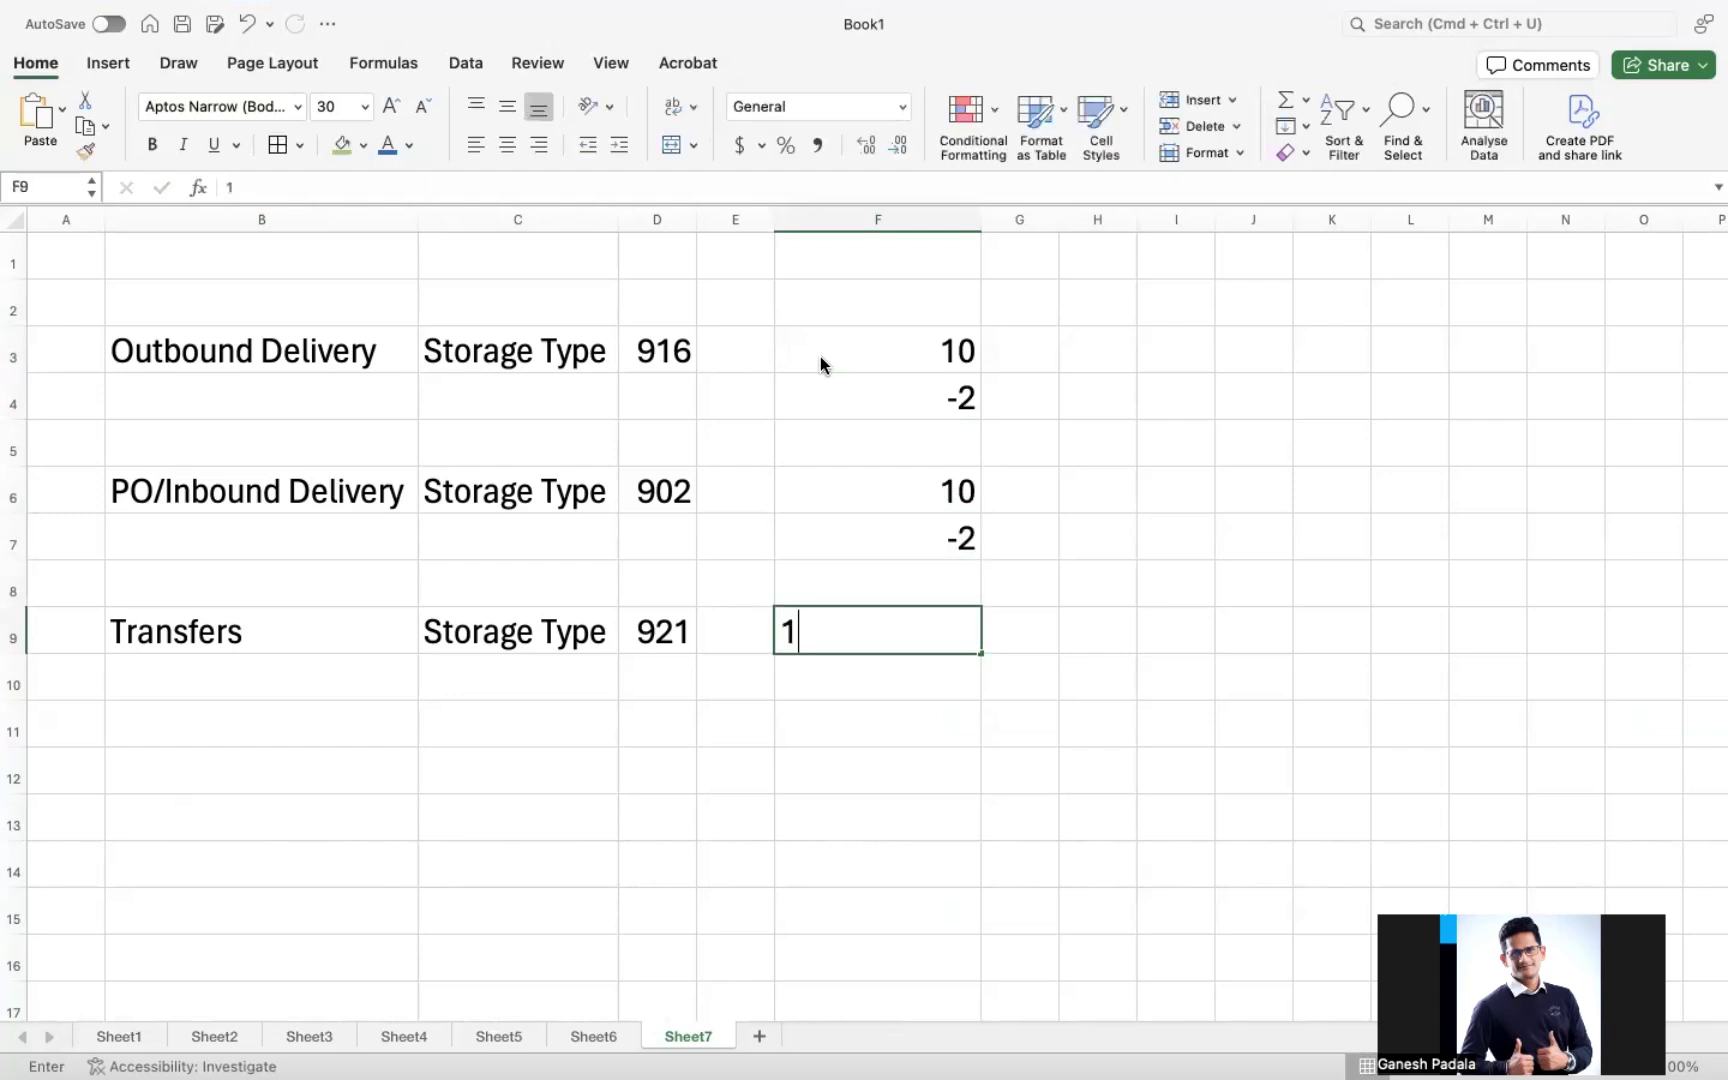
{"action": "type", "text": "0"}
{"action": "key", "text": "Return"}
{"action": "type", "text": "-2"}
{"action": "key", "text": "Return"}
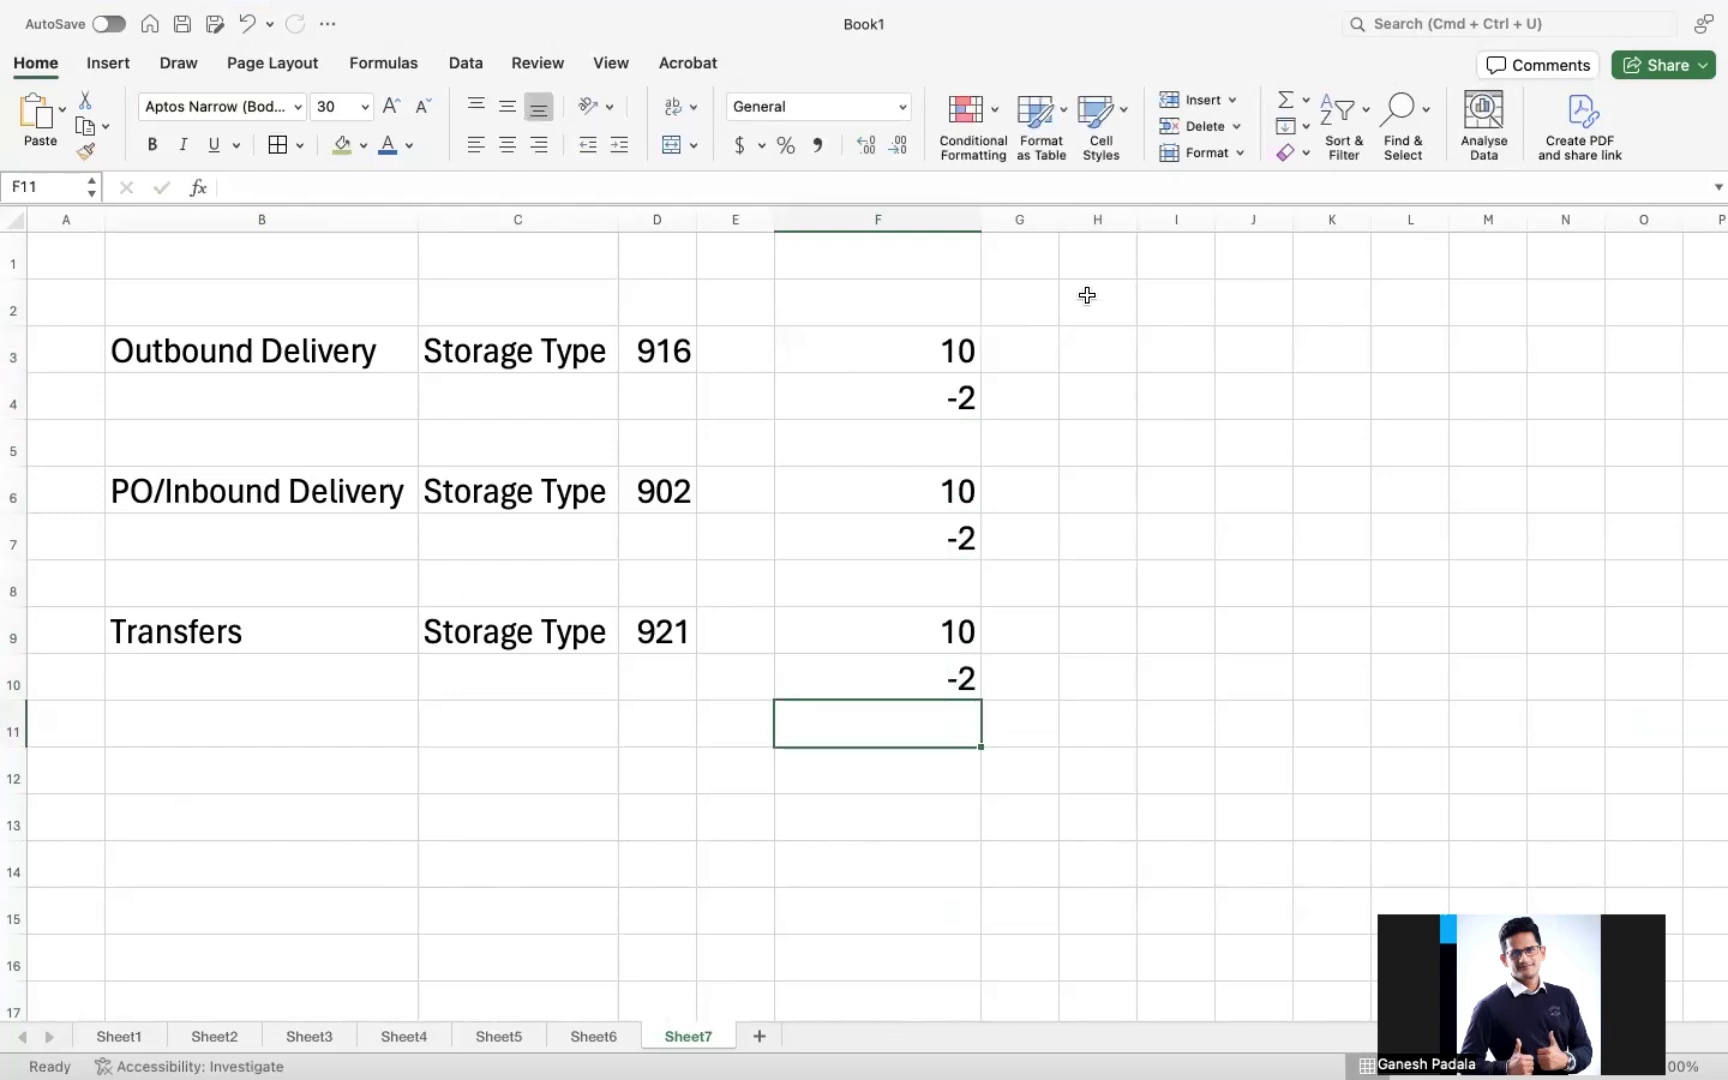
{"action": "left_click", "coordinate": [975, 341]}
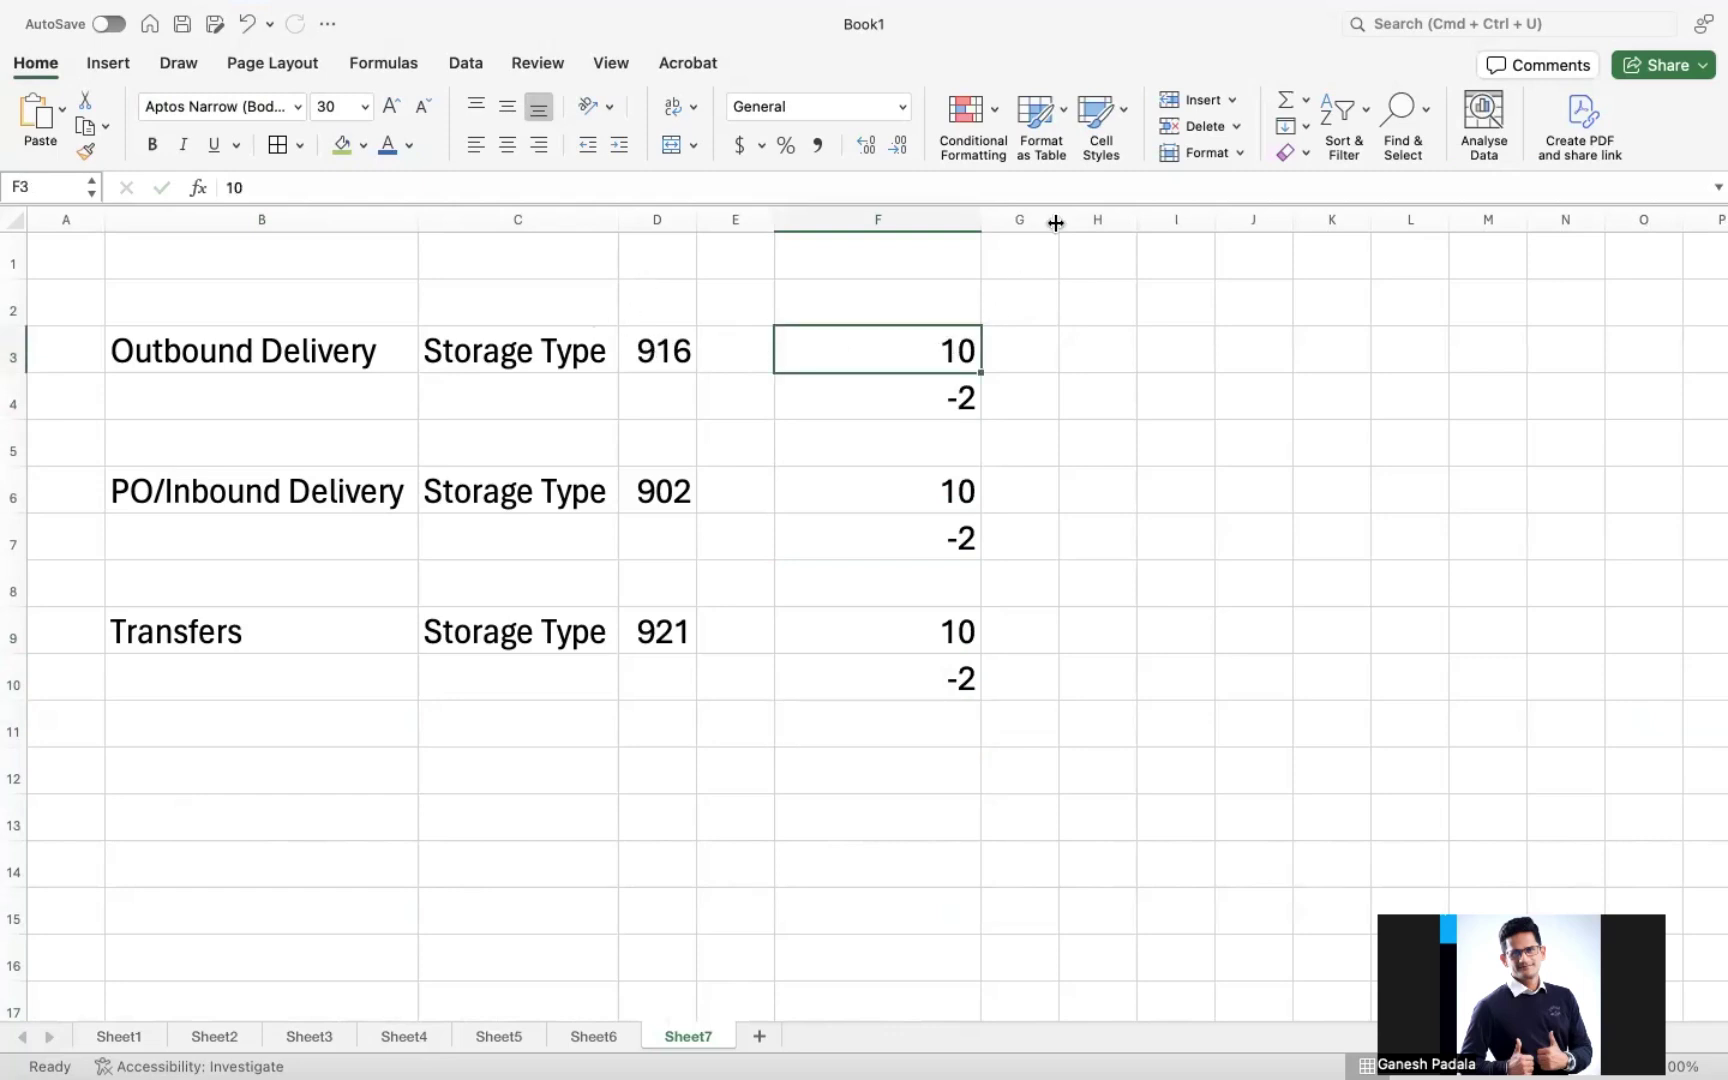
- Widen column G and type '1. Check any pending Deliveries to do PGI. If yes, post PGI' in G3
{"action": "left_click_drag", "start_coordinate": [1056, 221], "coordinate": [1478, 221]}
{"action": "left_click", "coordinate": [1133, 344]}
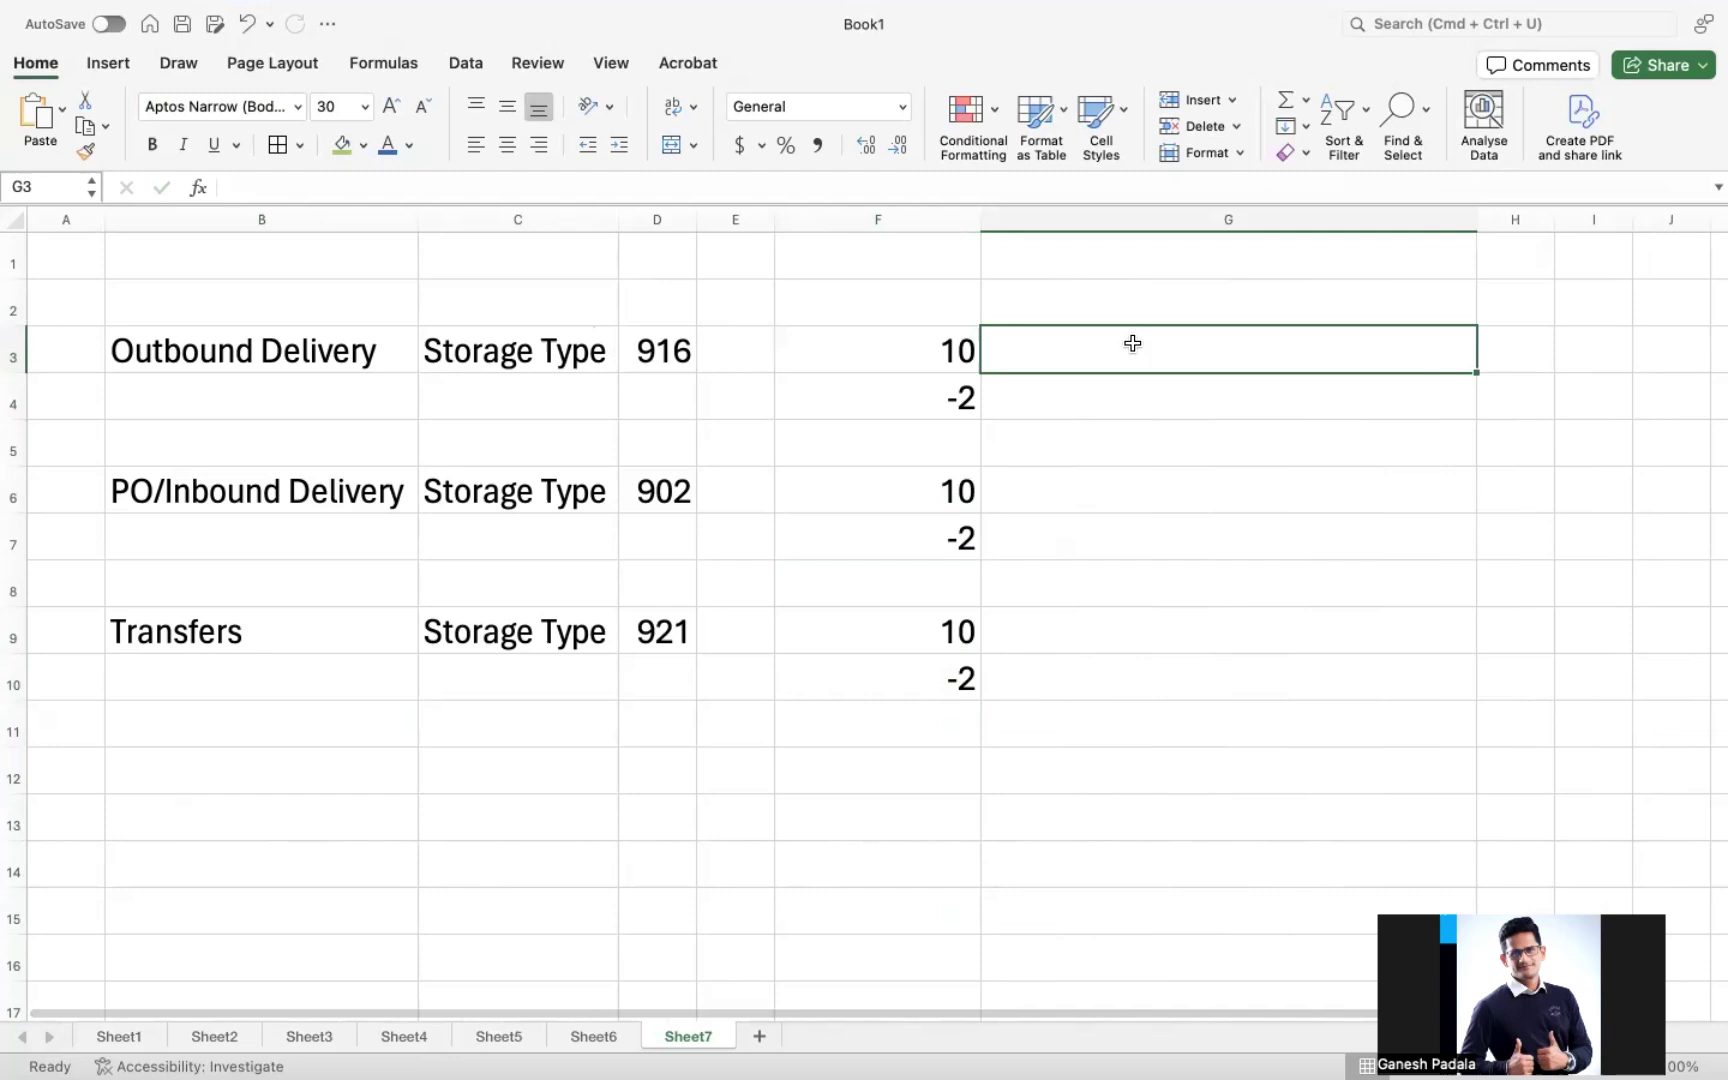
{"action": "type", "text": "1."}
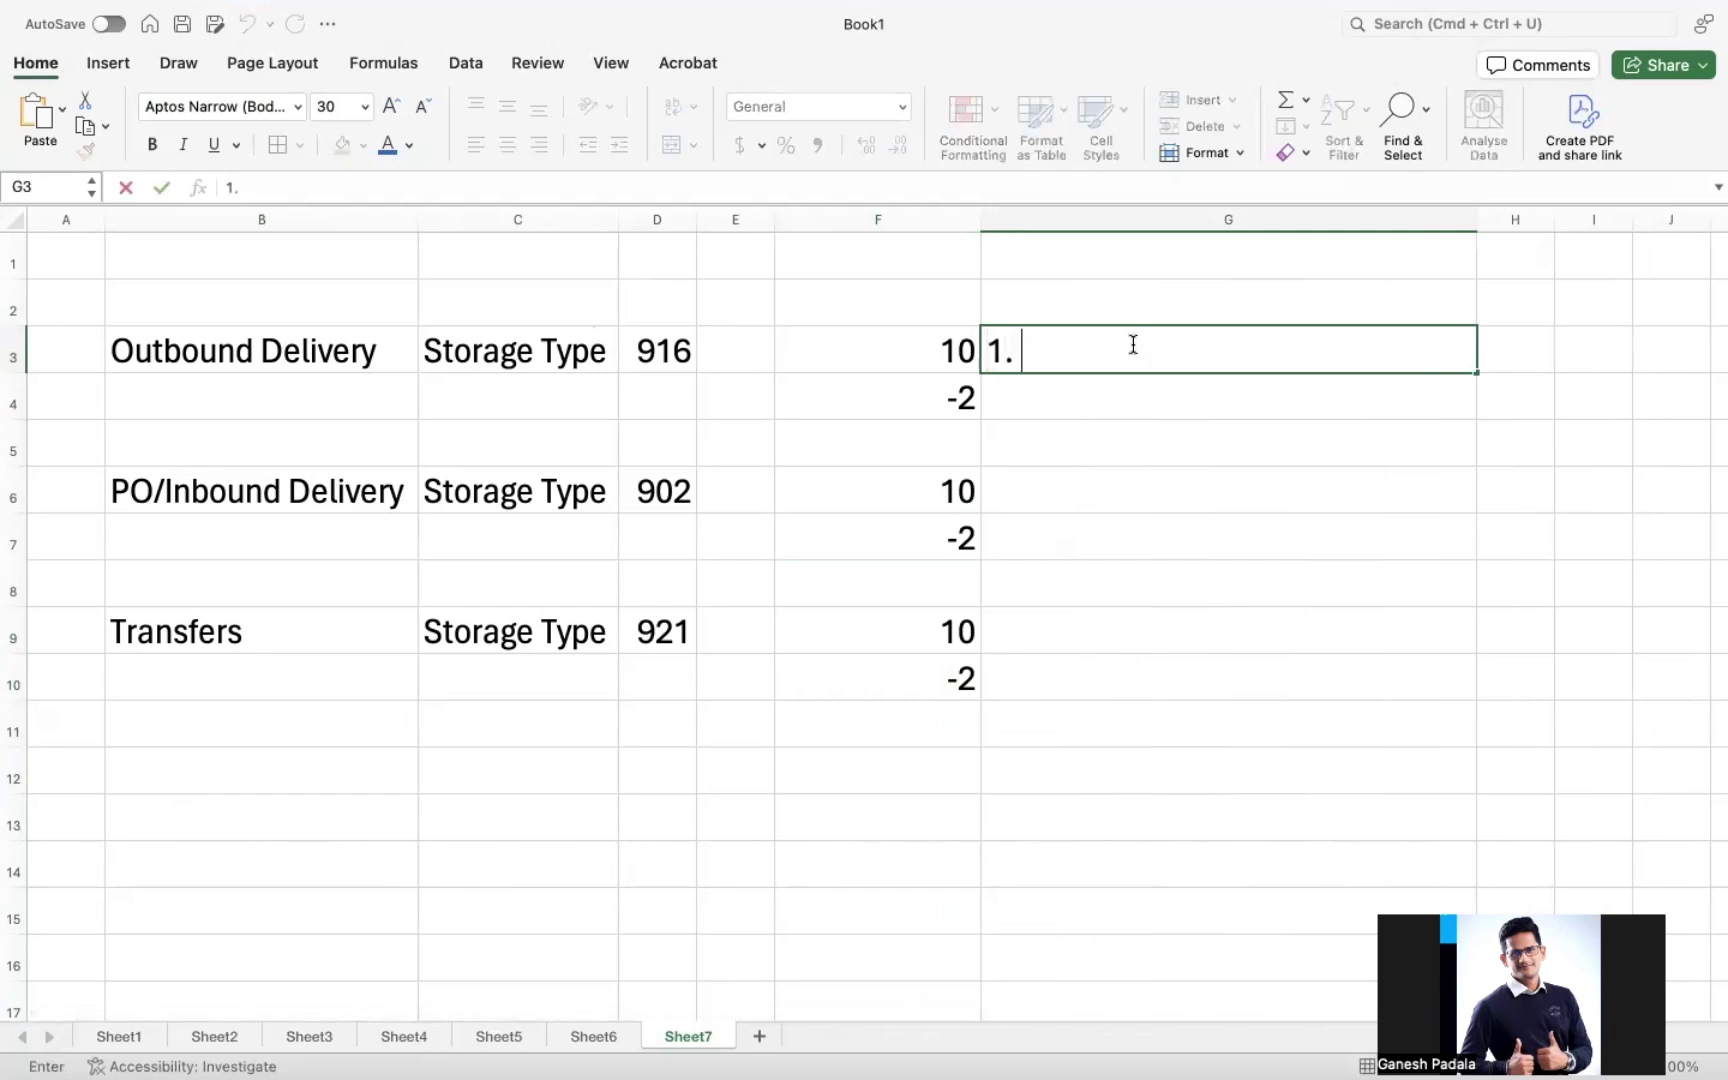
{"action": "type", "text": " c"}
{"action": "type", "text": "HE"}
{"action": "key", "text": "BackSpace"}
{"action": "key", "text": "BackSpace"}
{"action": "key", "text": "BackSpace"}
{"action": "type", "text": "CHe"}
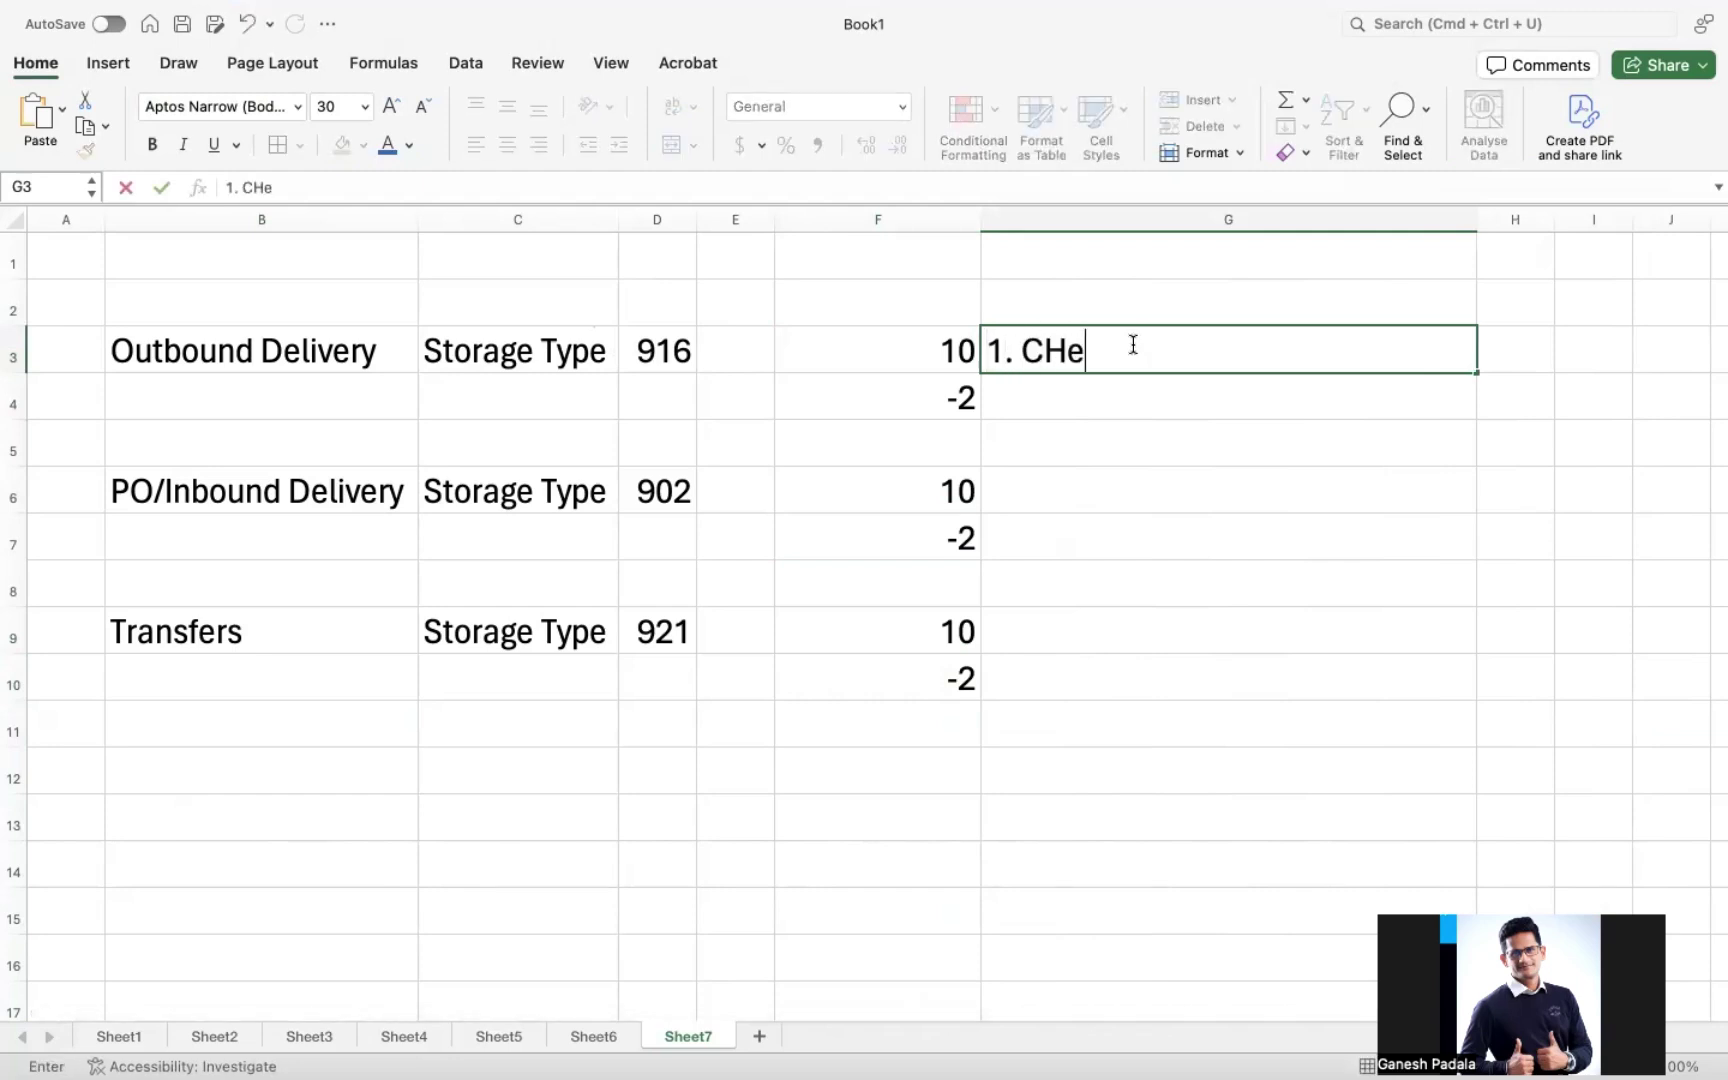
{"action": "key", "text": "BackSpace"}
{"action": "key", "text": "BackSpace"}
{"action": "type", "text": "heck any pe"}
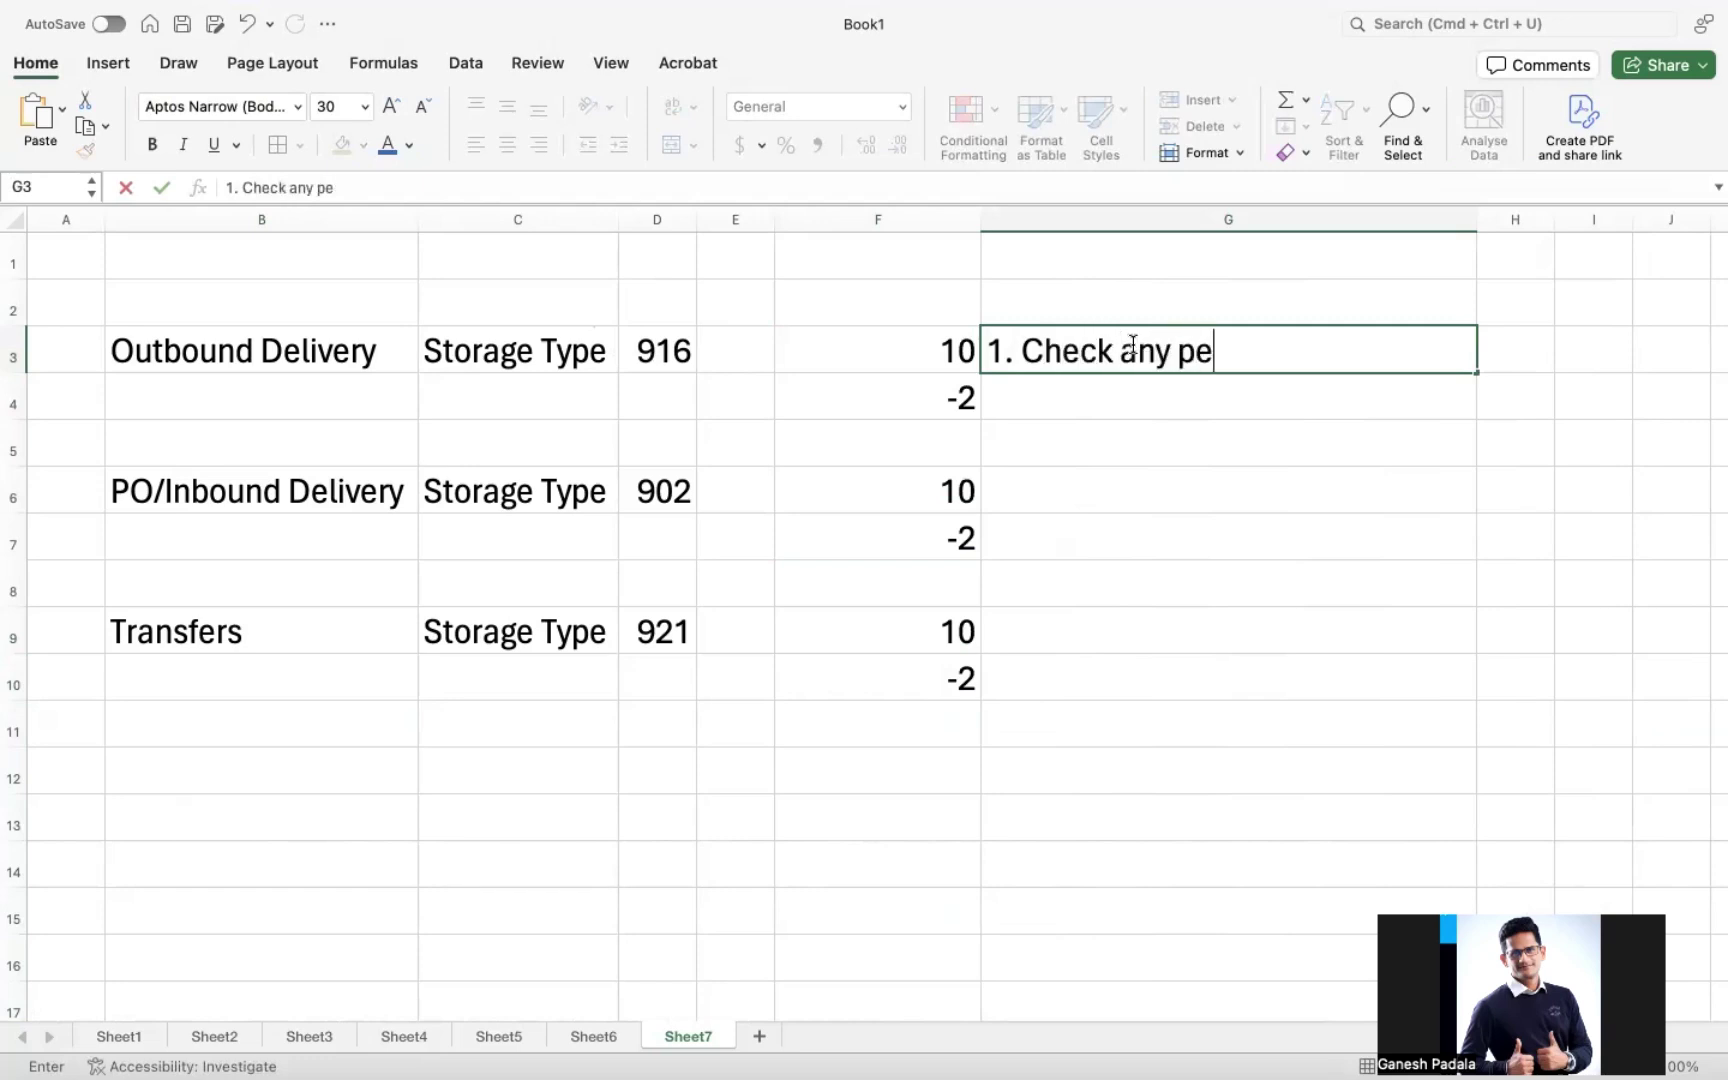
{"action": "type", "text": "nding Deliv"}
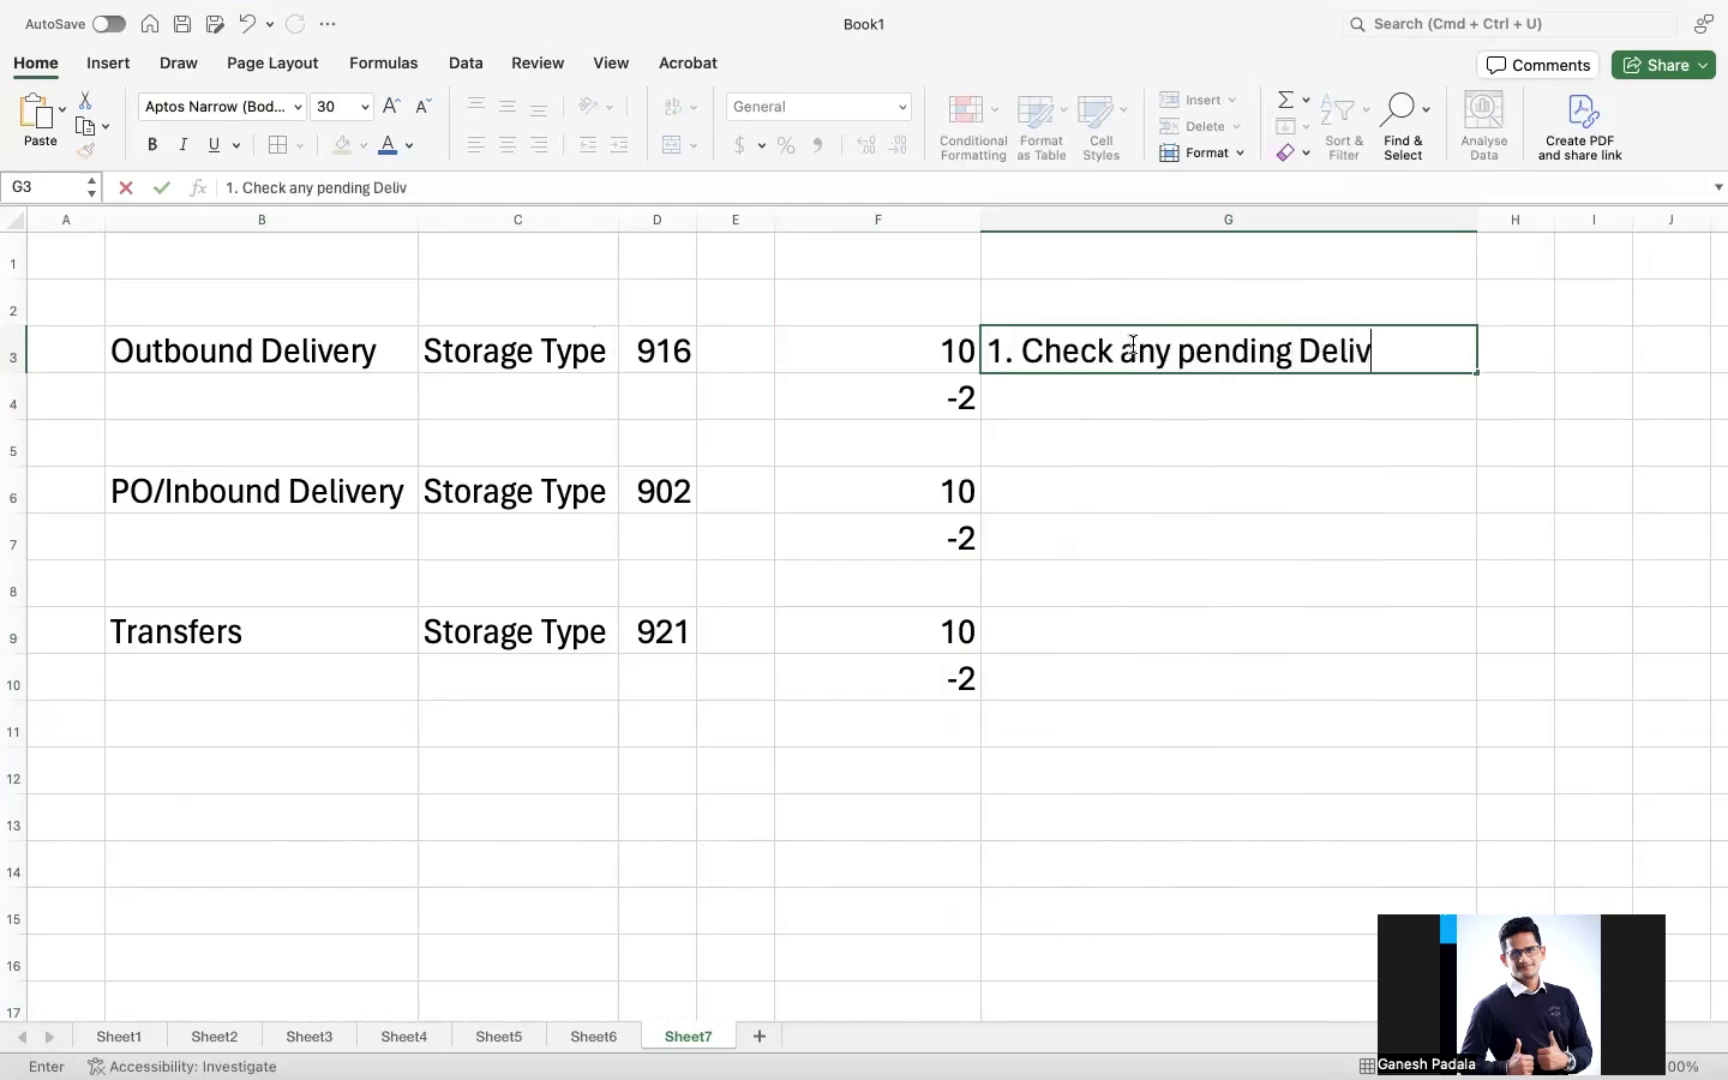
{"action": "type", "text": "eries to do P"}
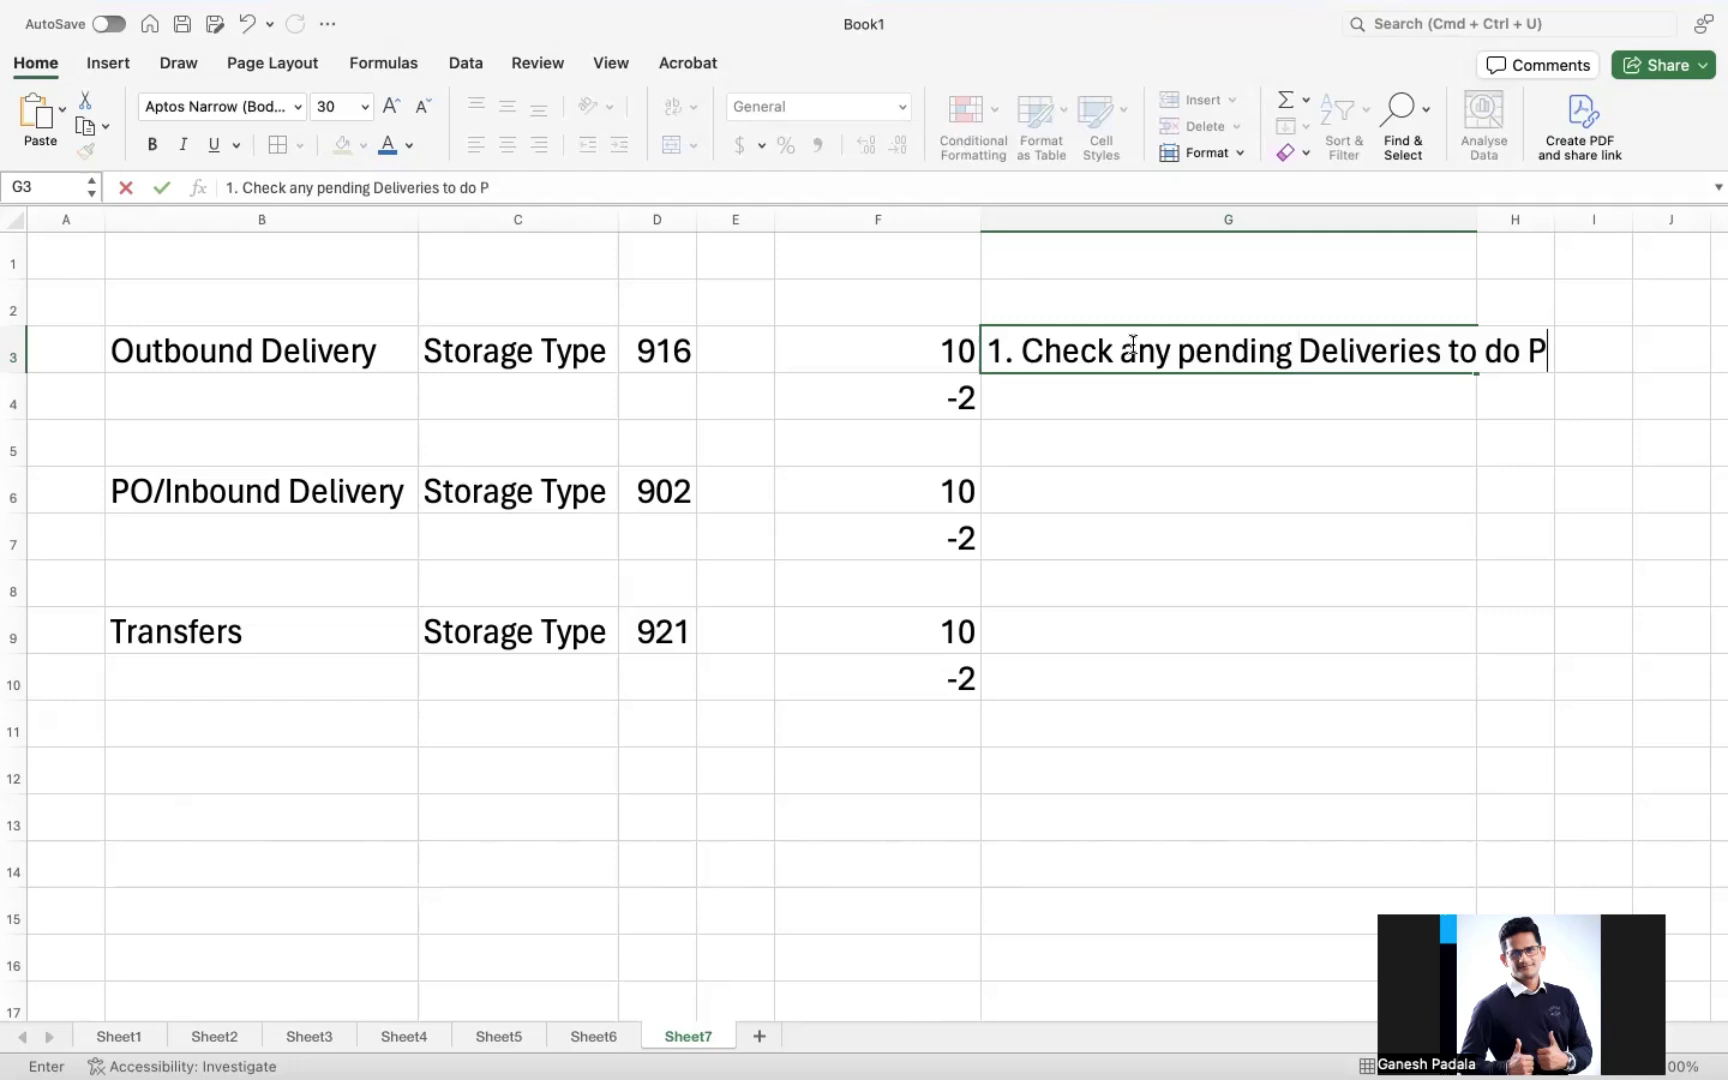
{"action": "type", "text": "GI. i"}
{"action": "key", "text": "BackSpace"}
{"action": "type", "text": "iF"}
{"action": "key", "text": "BackSpace"}
{"action": "key", "text": "BackSpace"}
{"action": "type", "text": "If"}
{"action": "type", "text": " yes, "}
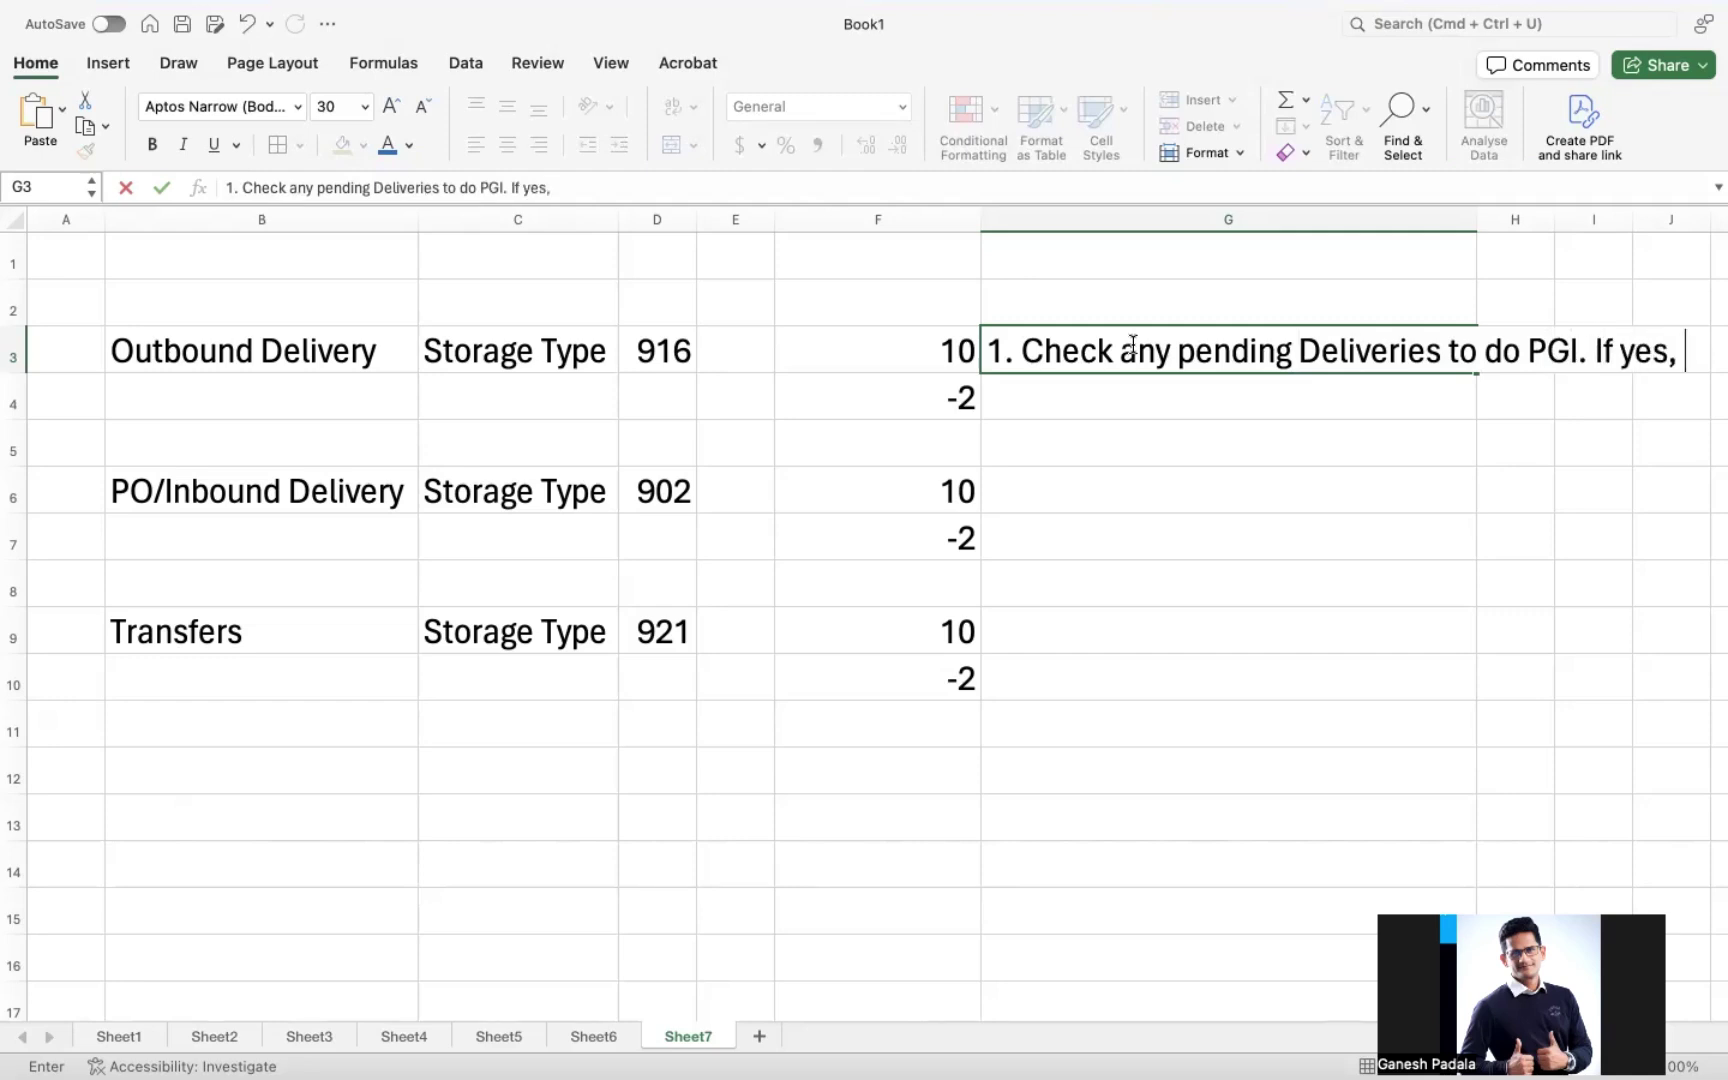
{"action": "type", "text": "post pgo"}
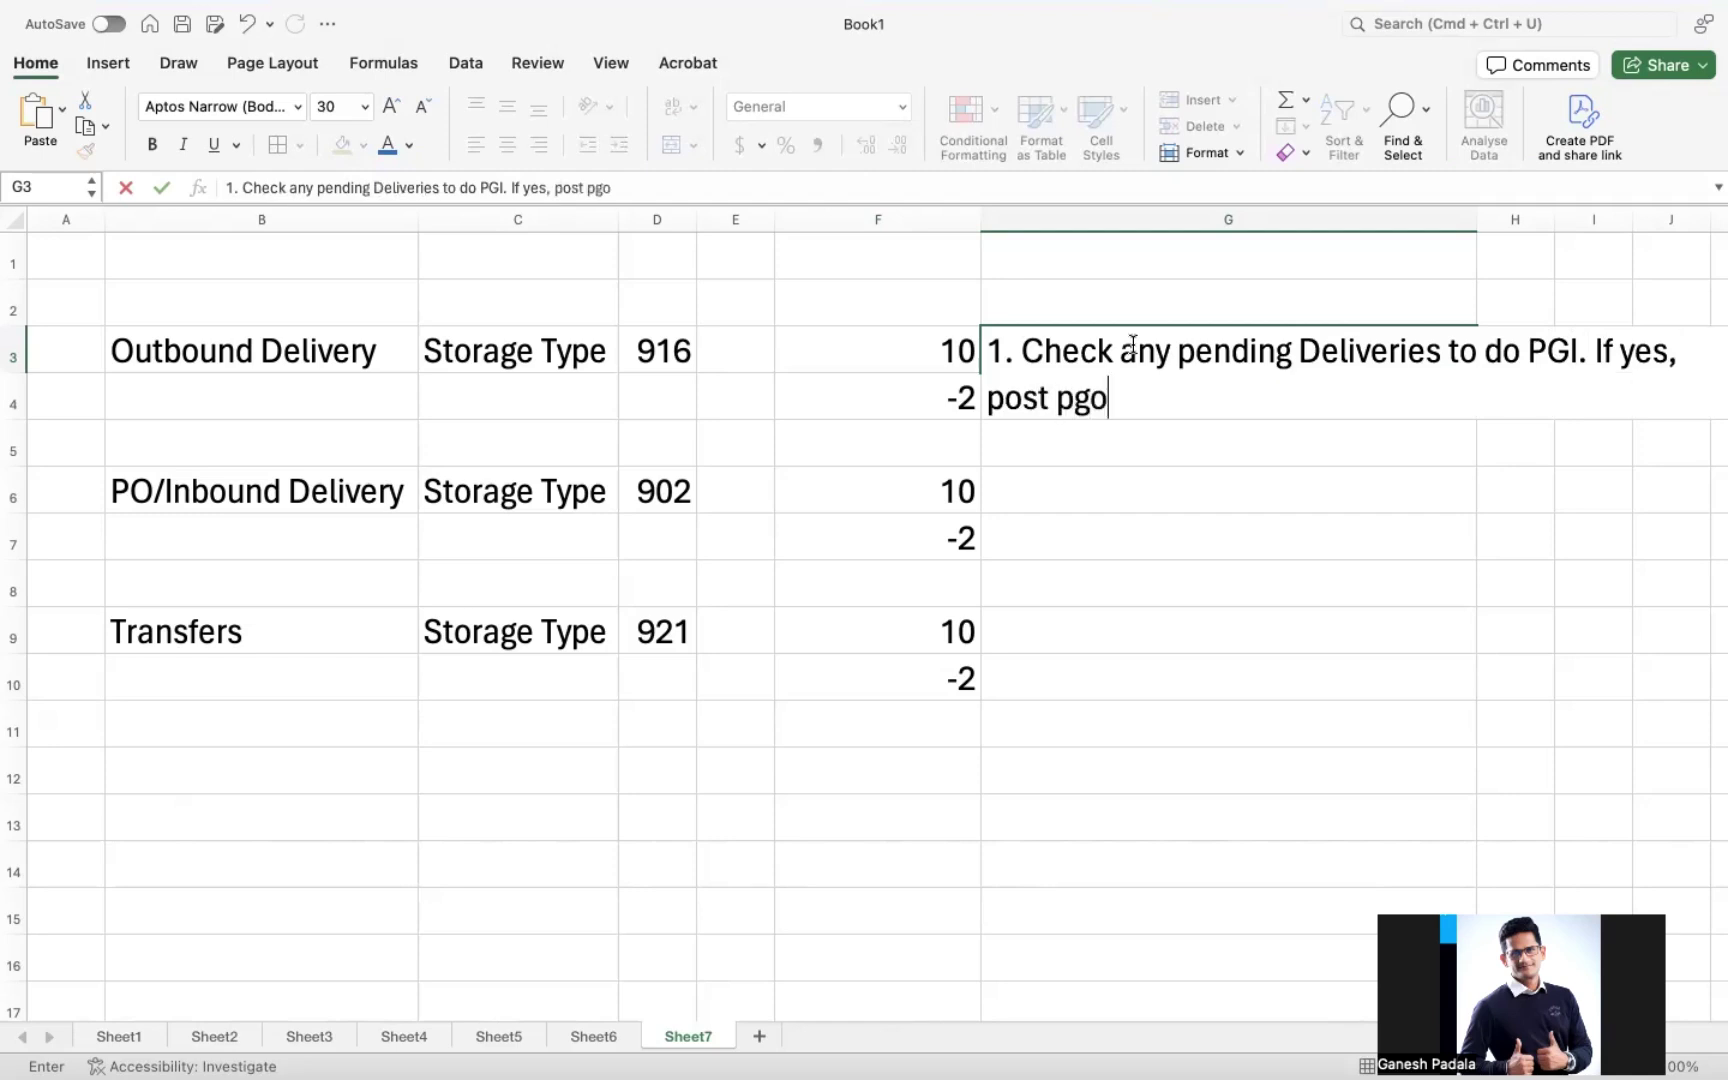
{"action": "key", "text": "BackSpace"}
{"action": "key", "text": "BackSpace"}
{"action": "key", "text": "BackSpace"}
{"action": "type", "text": "PGI"}
- Commit the G3 note, narrow columns A and F, and set rows 1–10 to size 24
{"action": "key", "text": "Return"}
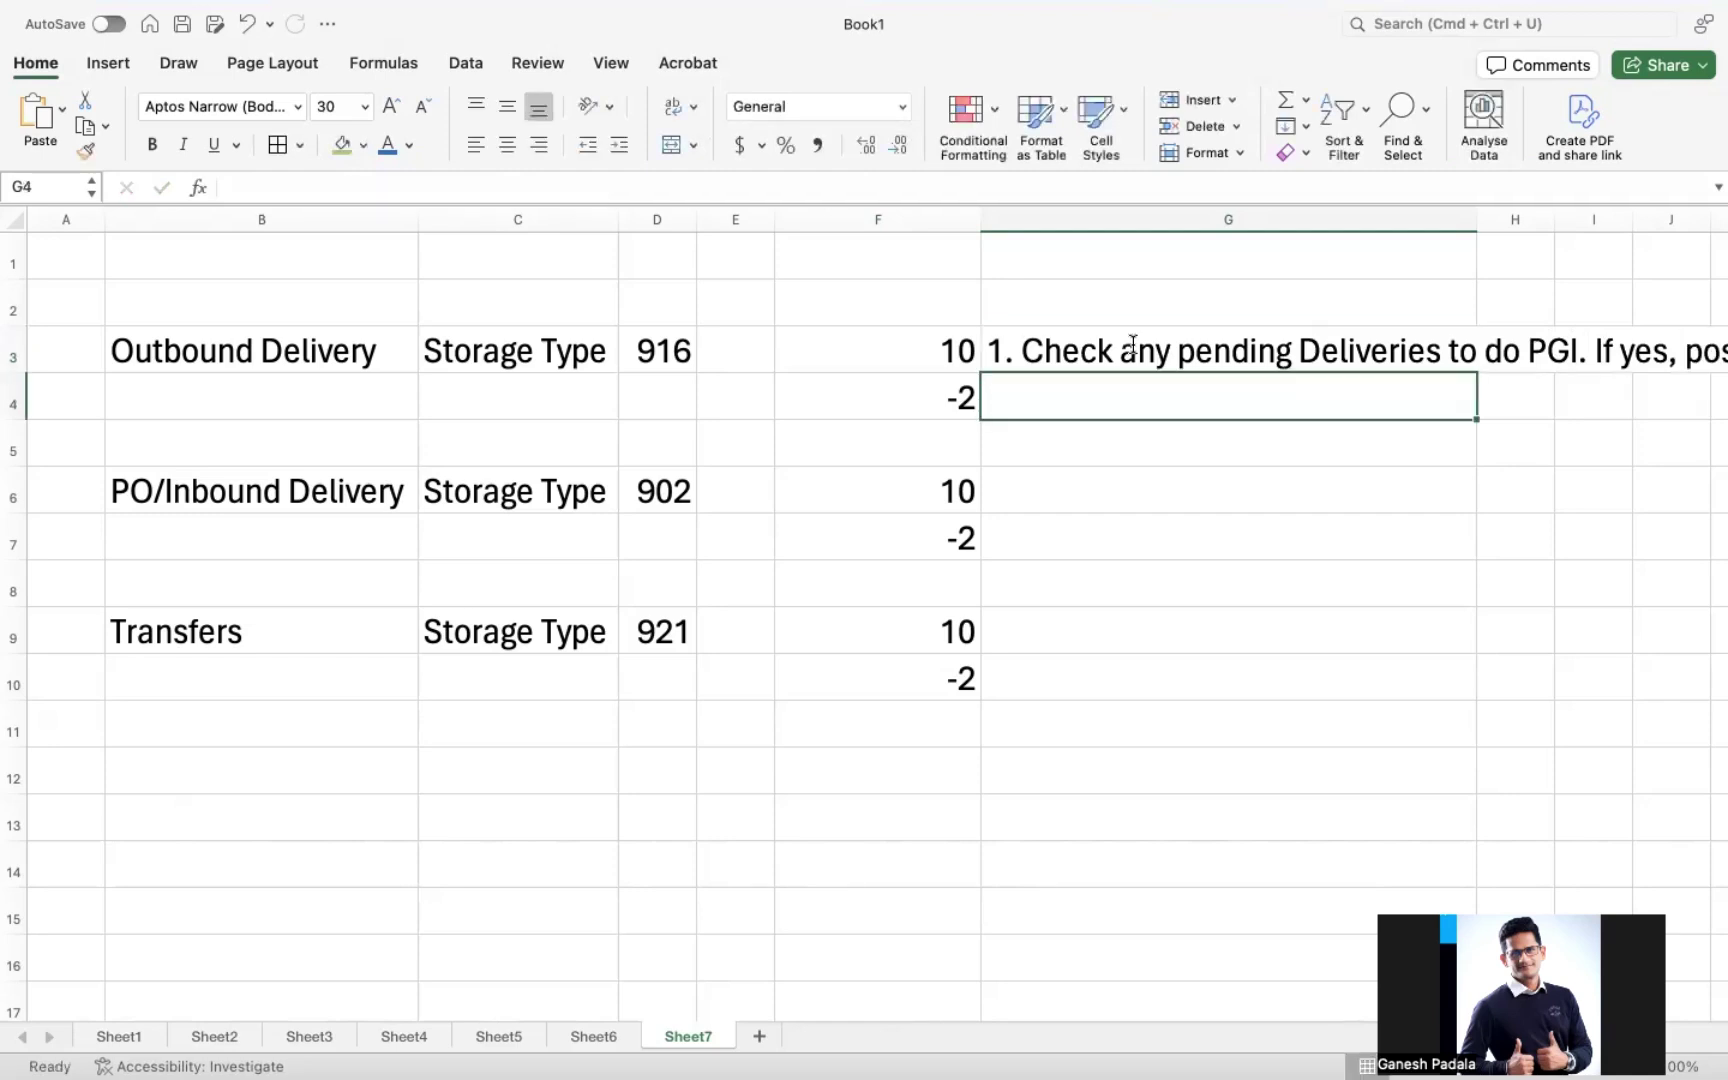
{"action": "left_click_drag", "start_coordinate": [102, 218], "coordinate": [59, 218]}
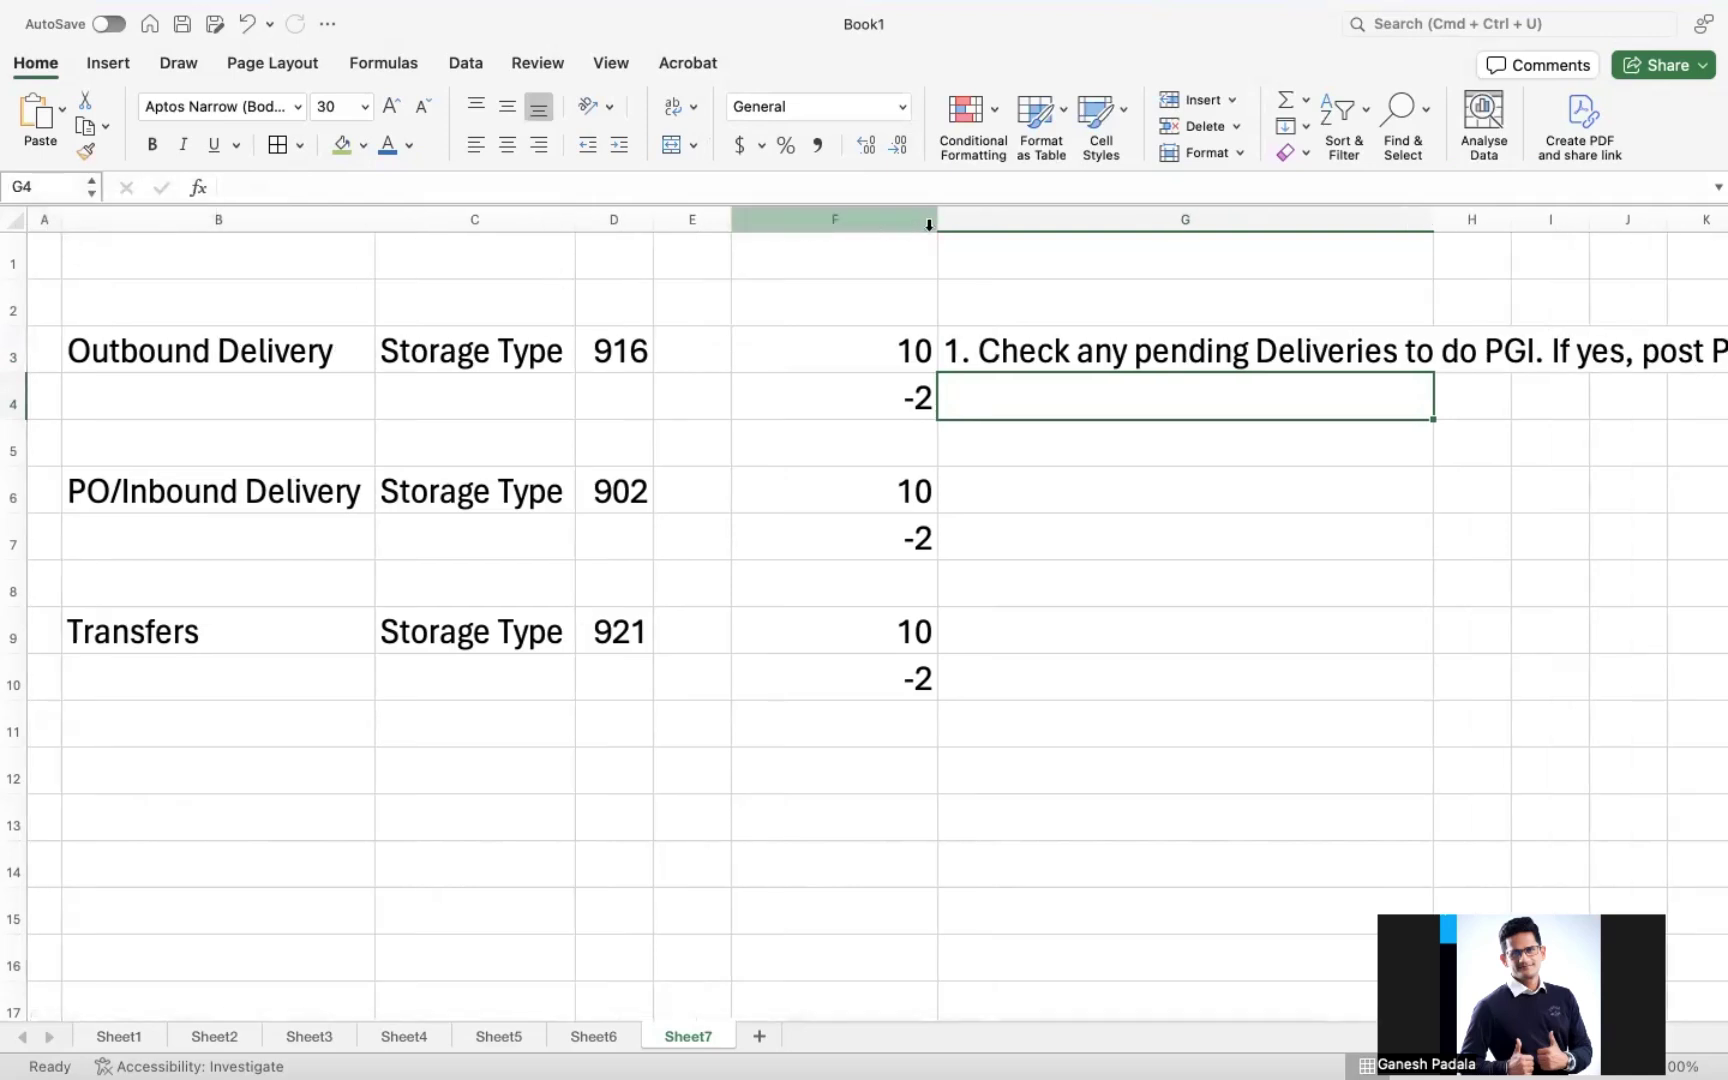
{"action": "left_click_drag", "start_coordinate": [936, 217], "coordinate": [780, 217]}
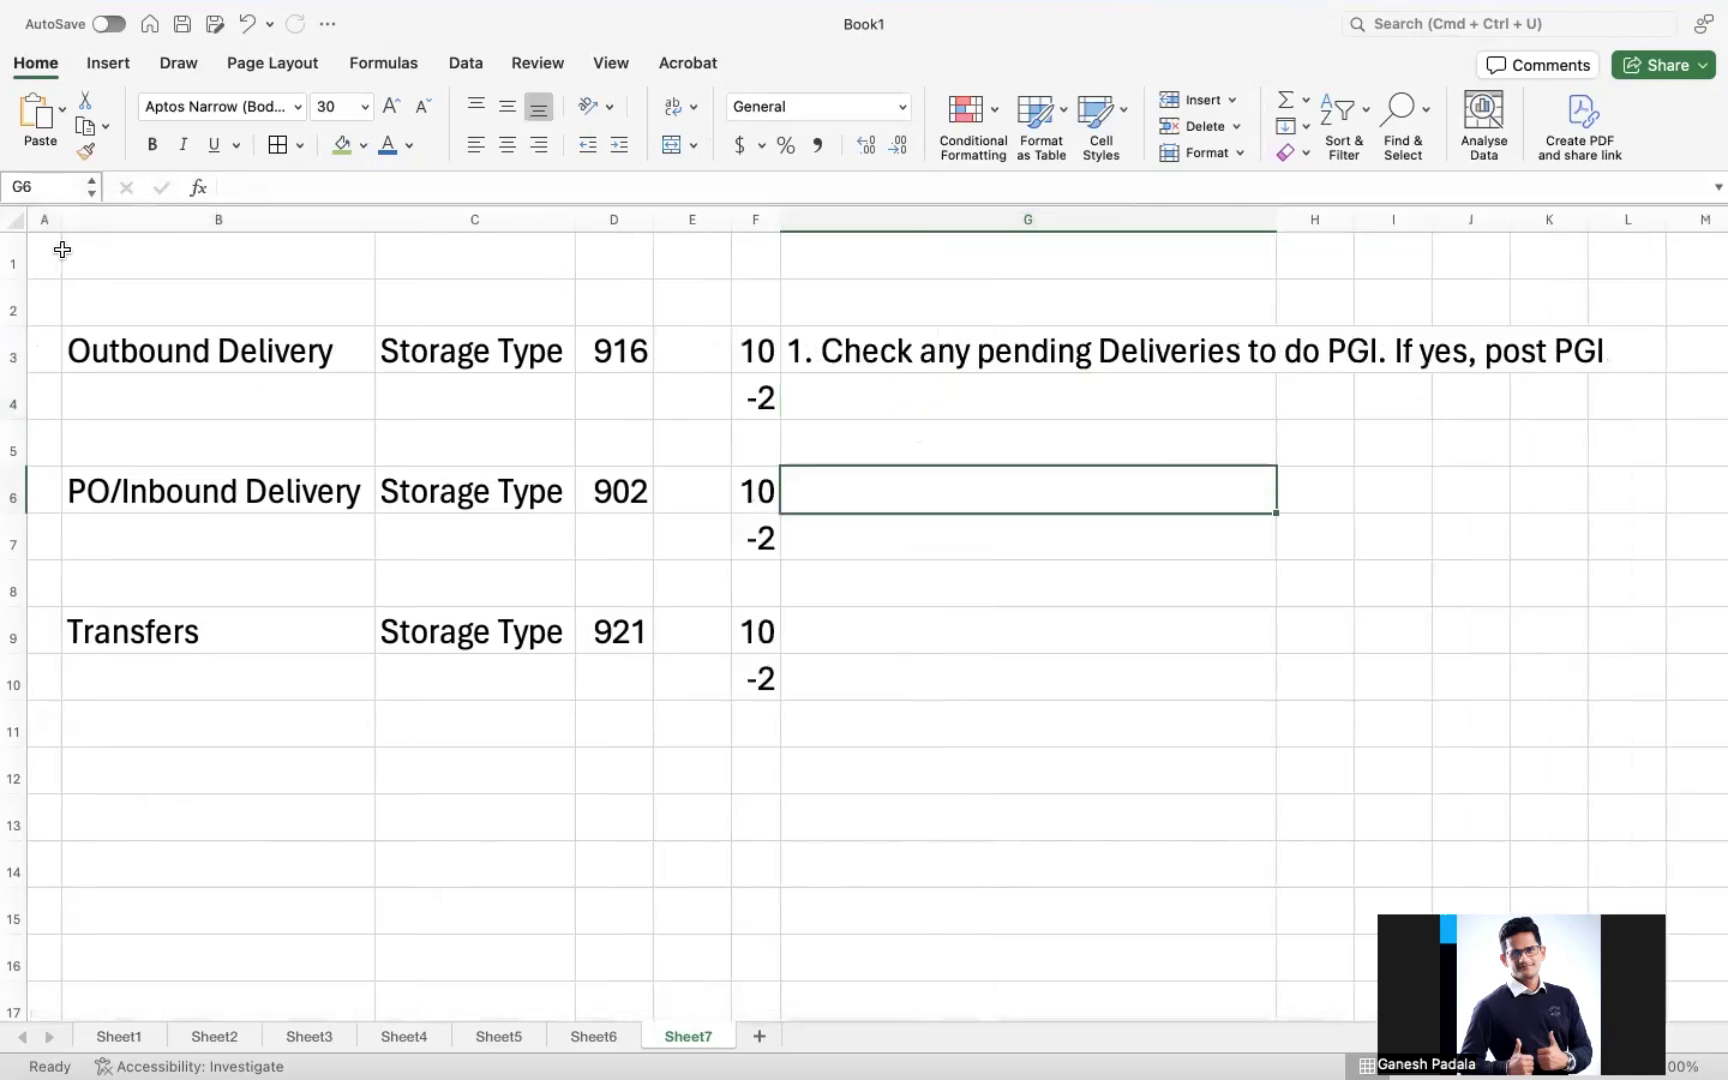
{"action": "left_click_drag", "start_coordinate": [14, 257], "coordinate": [1032, 681]}
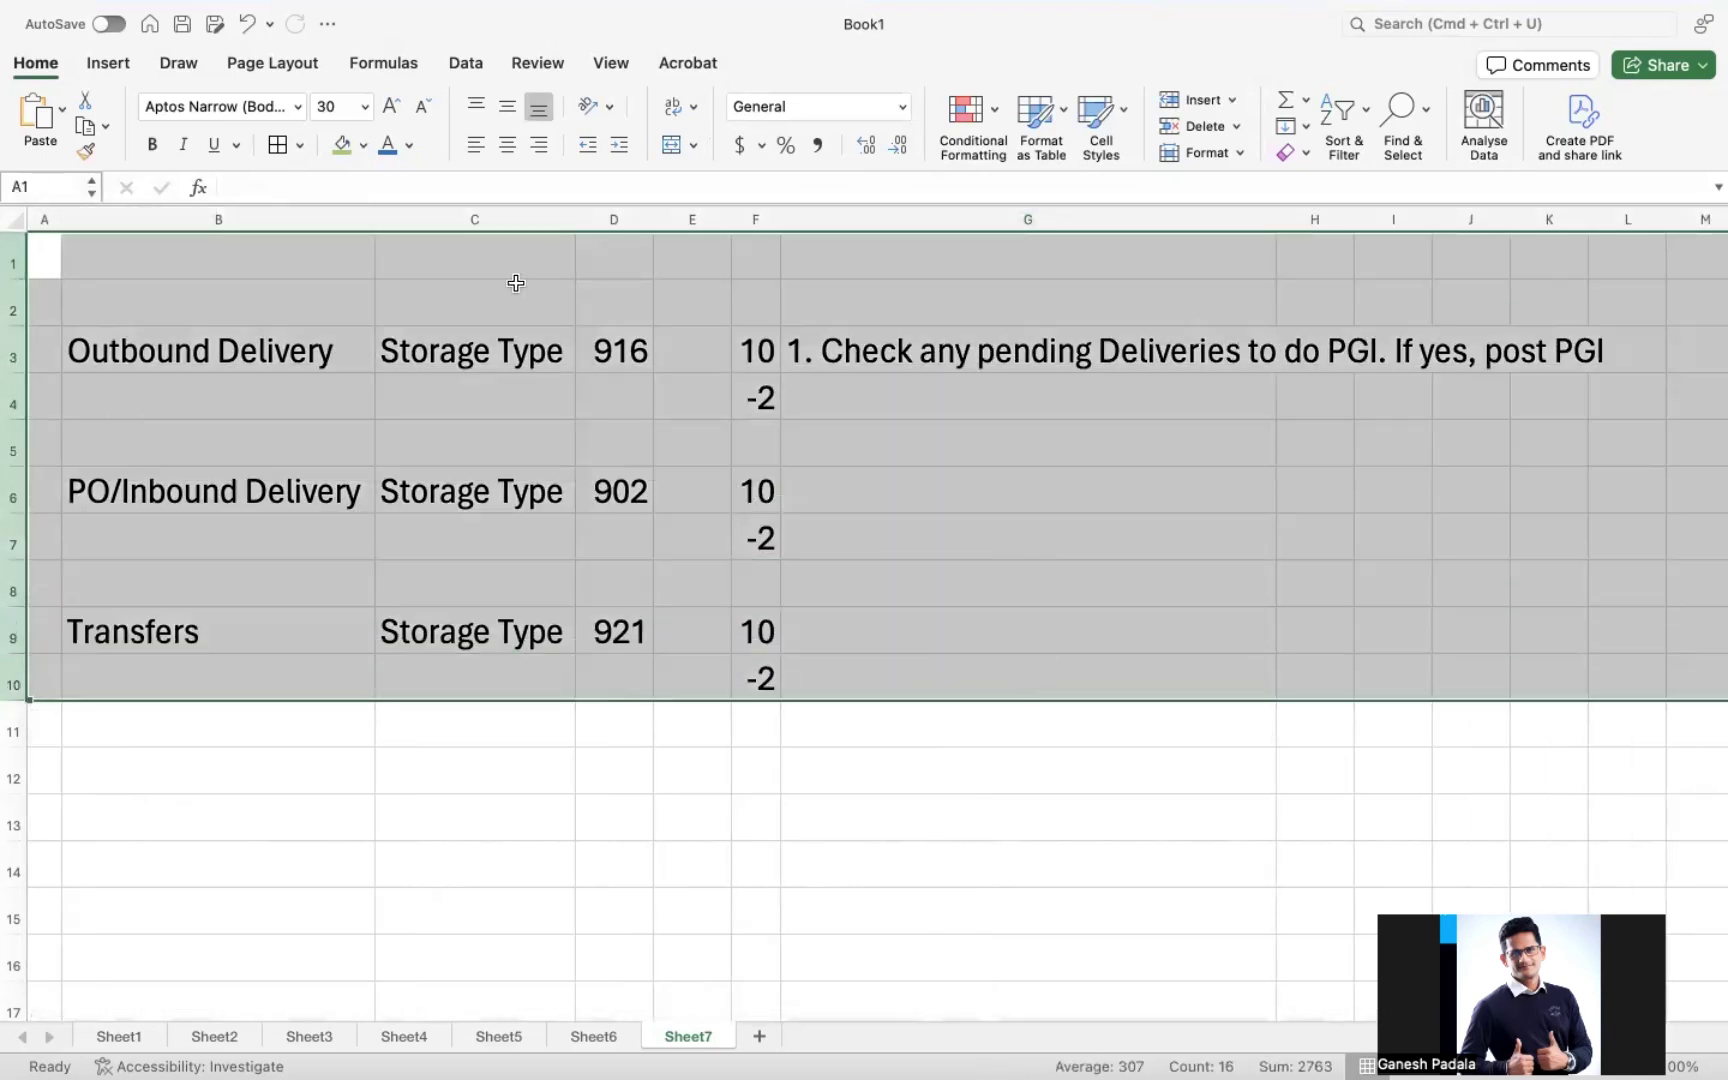
{"action": "type", "text": "1"}
{"action": "key", "text": "Return"}
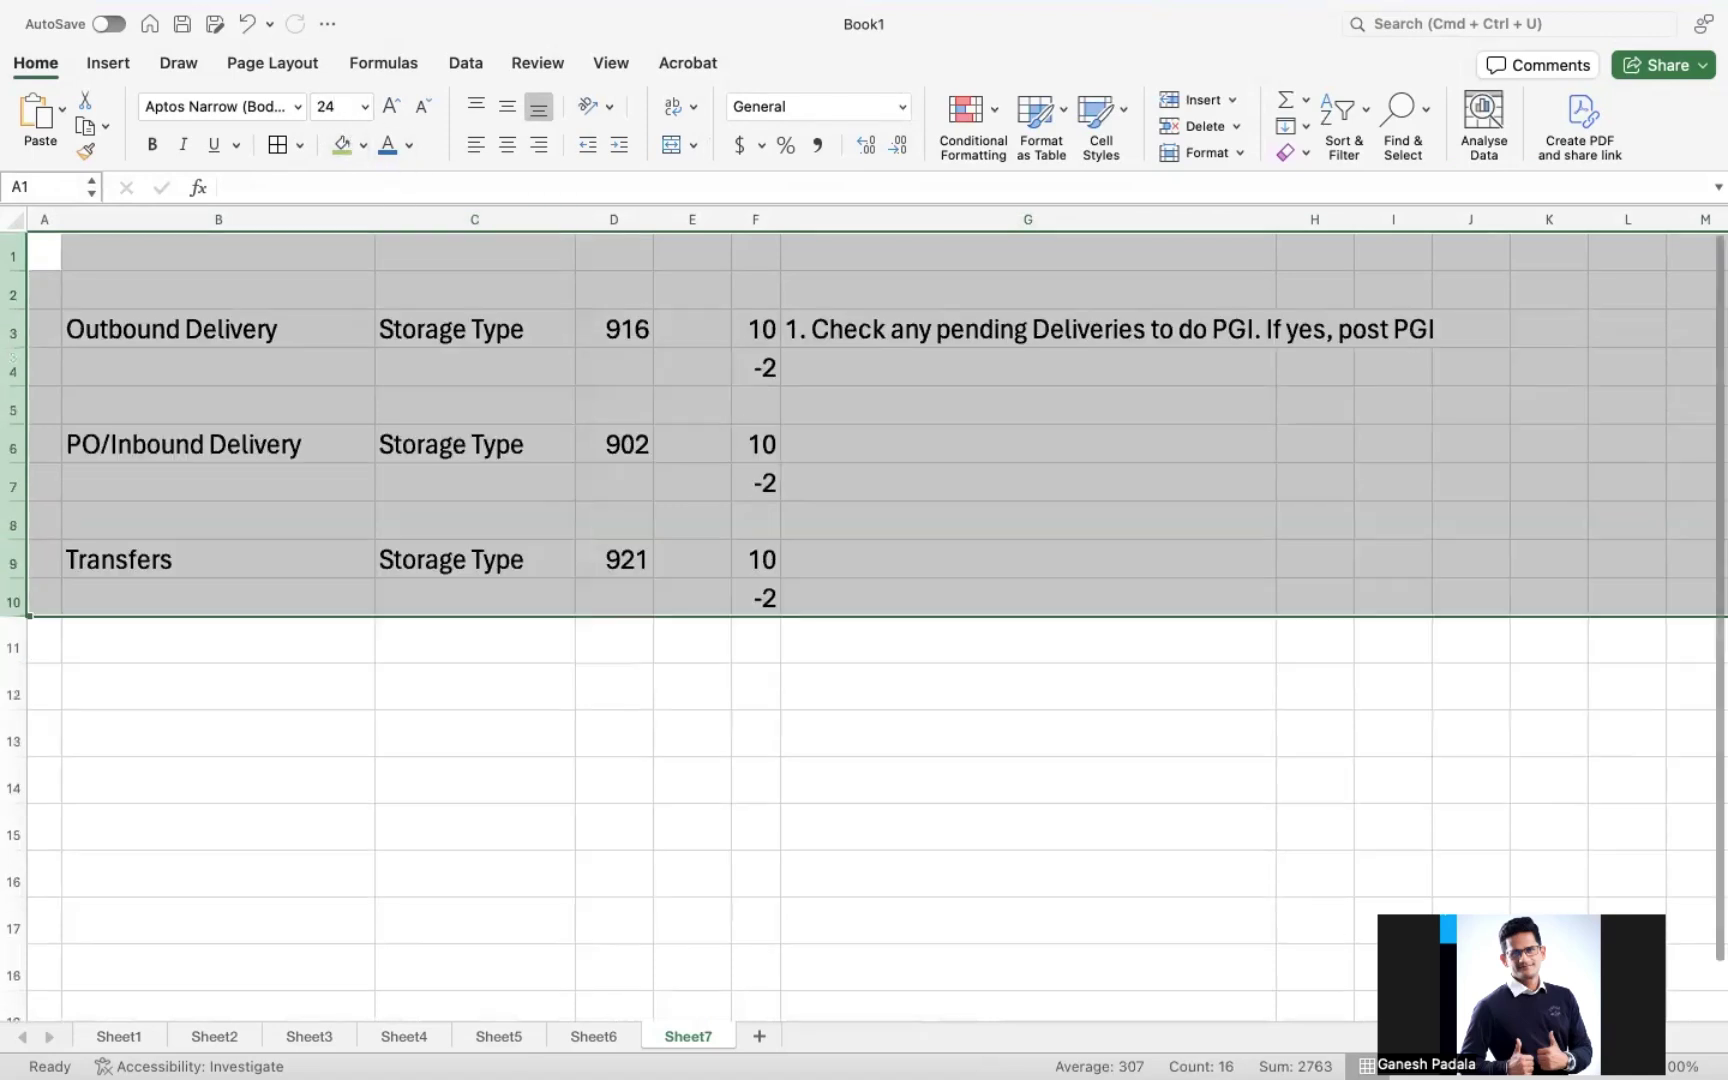
- Extend the G3 note so it ends 'post PGI with VL02N'
{"action": "left_click", "coordinate": [1147, 405]}
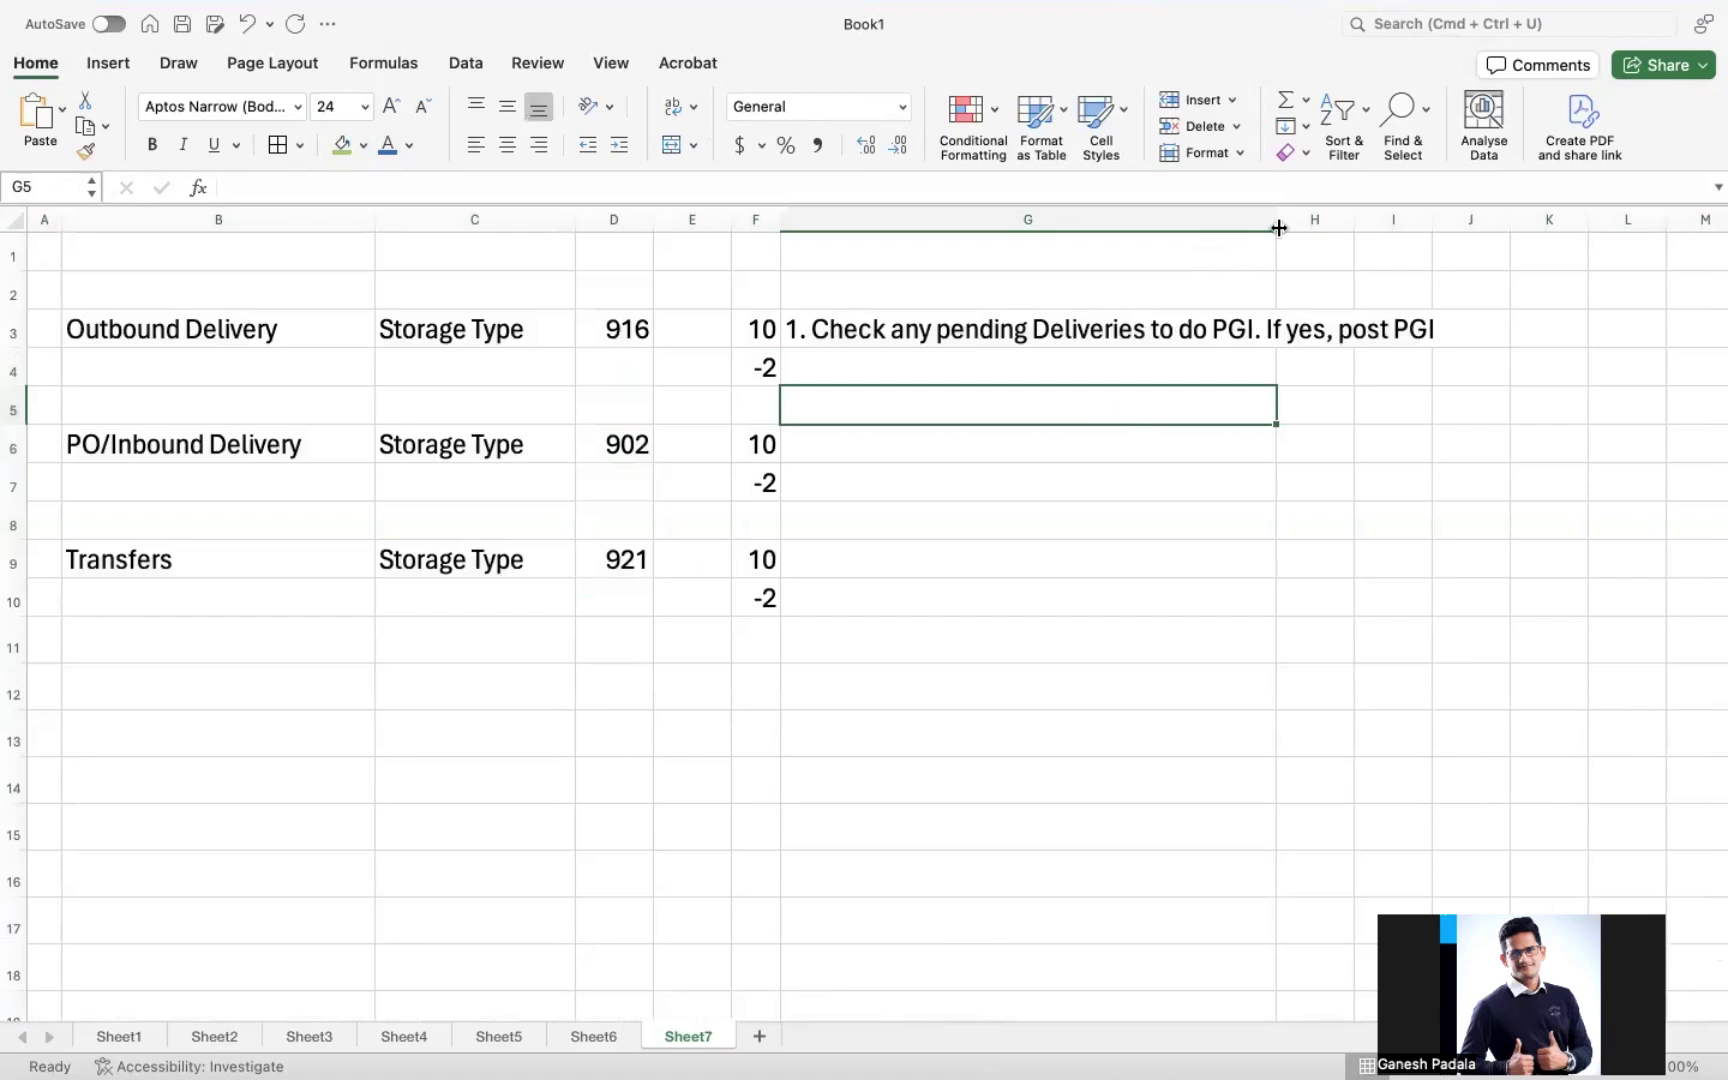
{"action": "left_click_drag", "start_coordinate": [1274, 224], "coordinate": [1279, 226]}
{"action": "left_click", "coordinate": [1020, 333]}
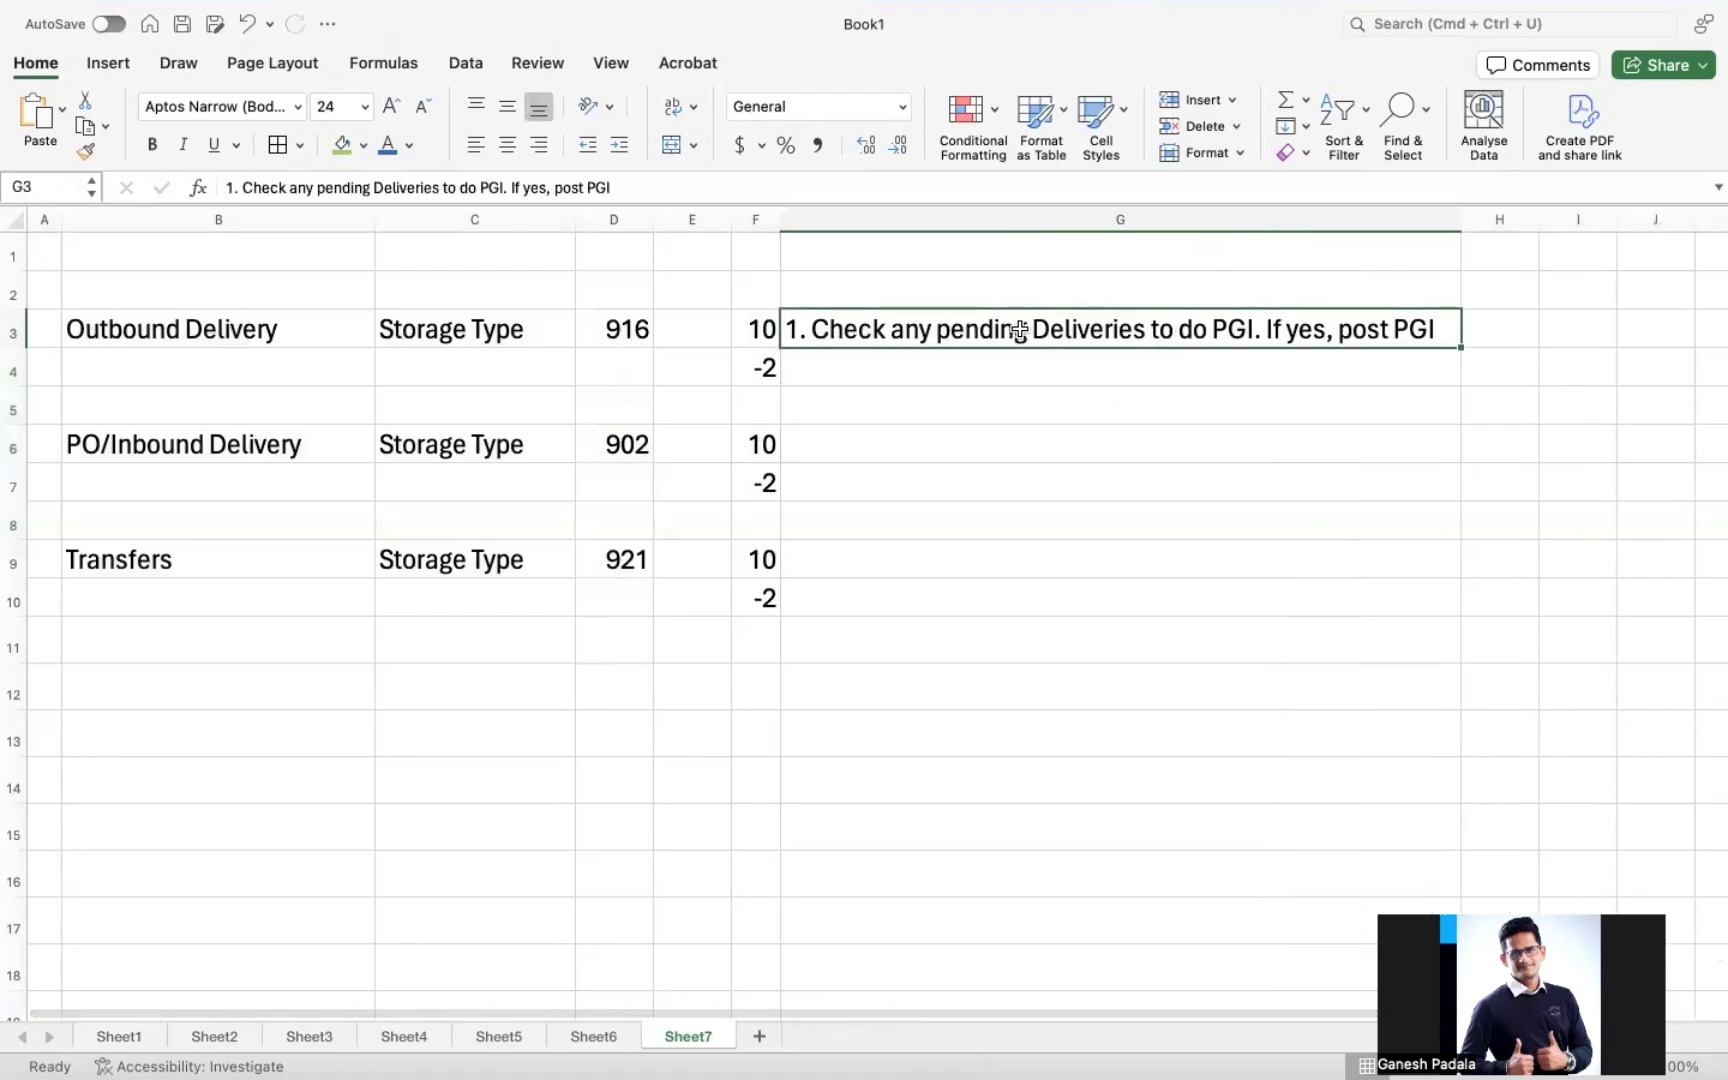
{"action": "double_click", "coordinate": [1437, 330]}
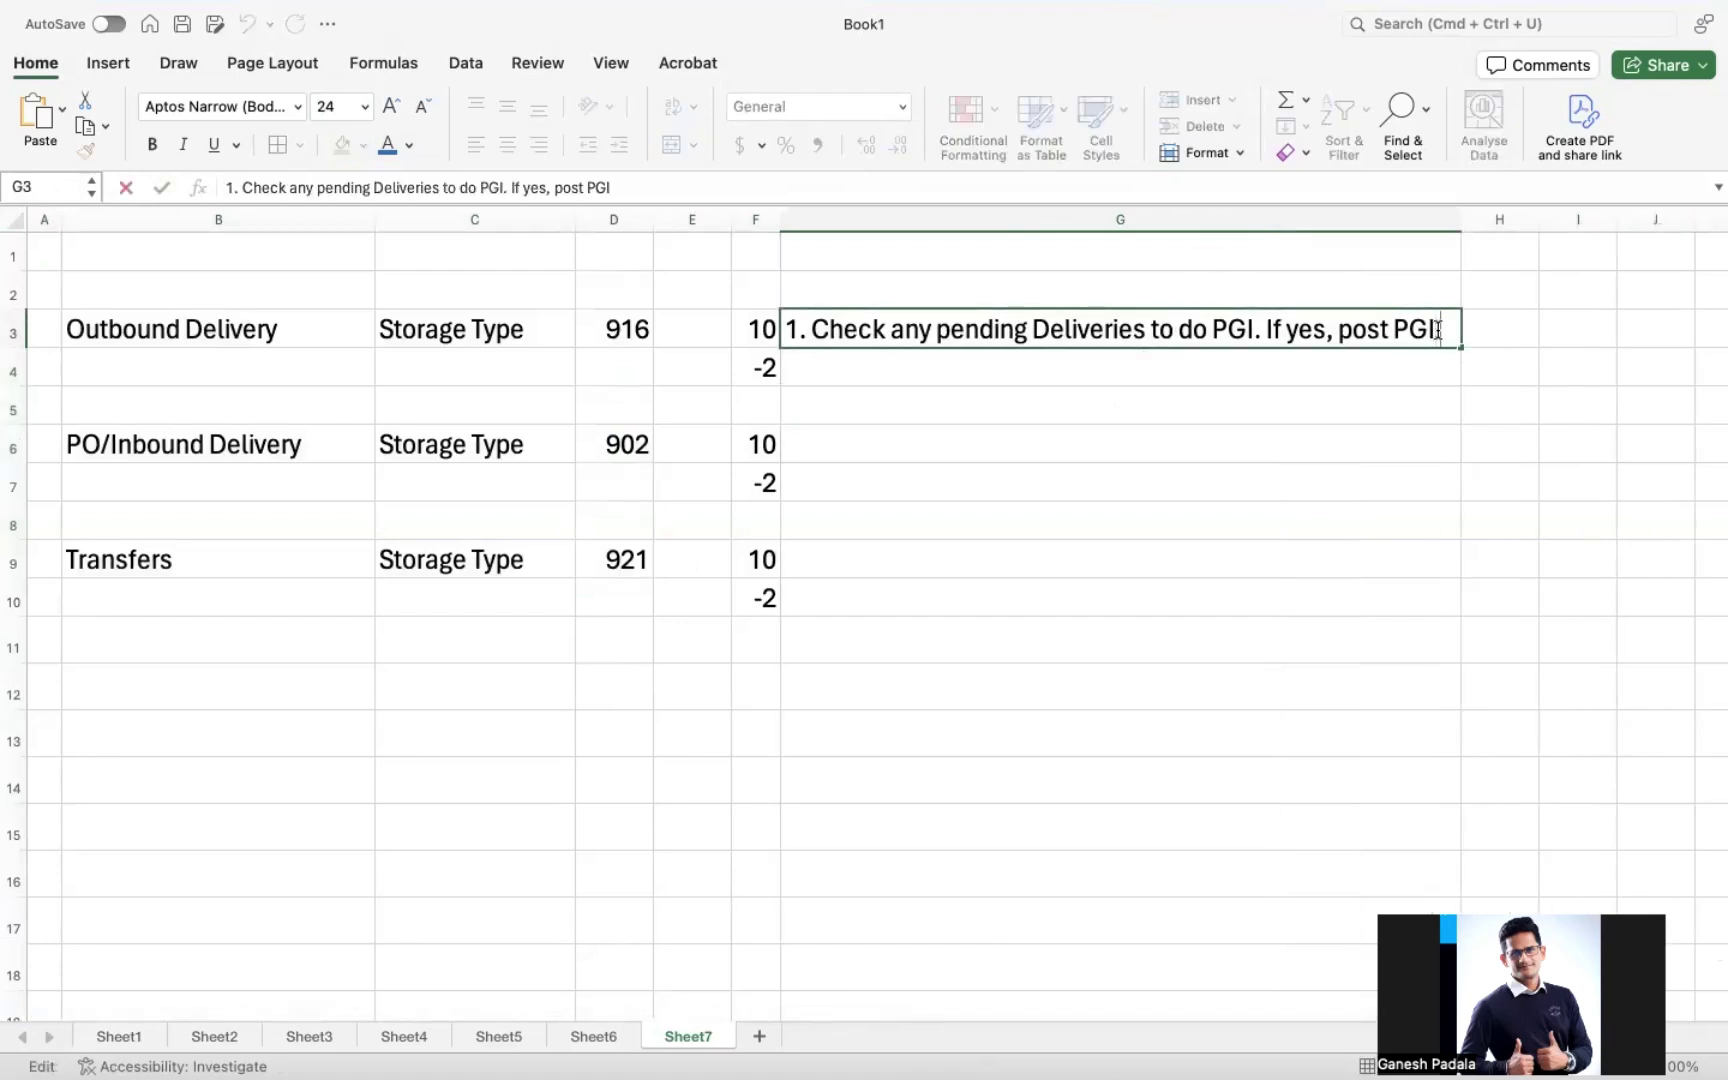
{"action": "type", "text": "iwith VL02"}
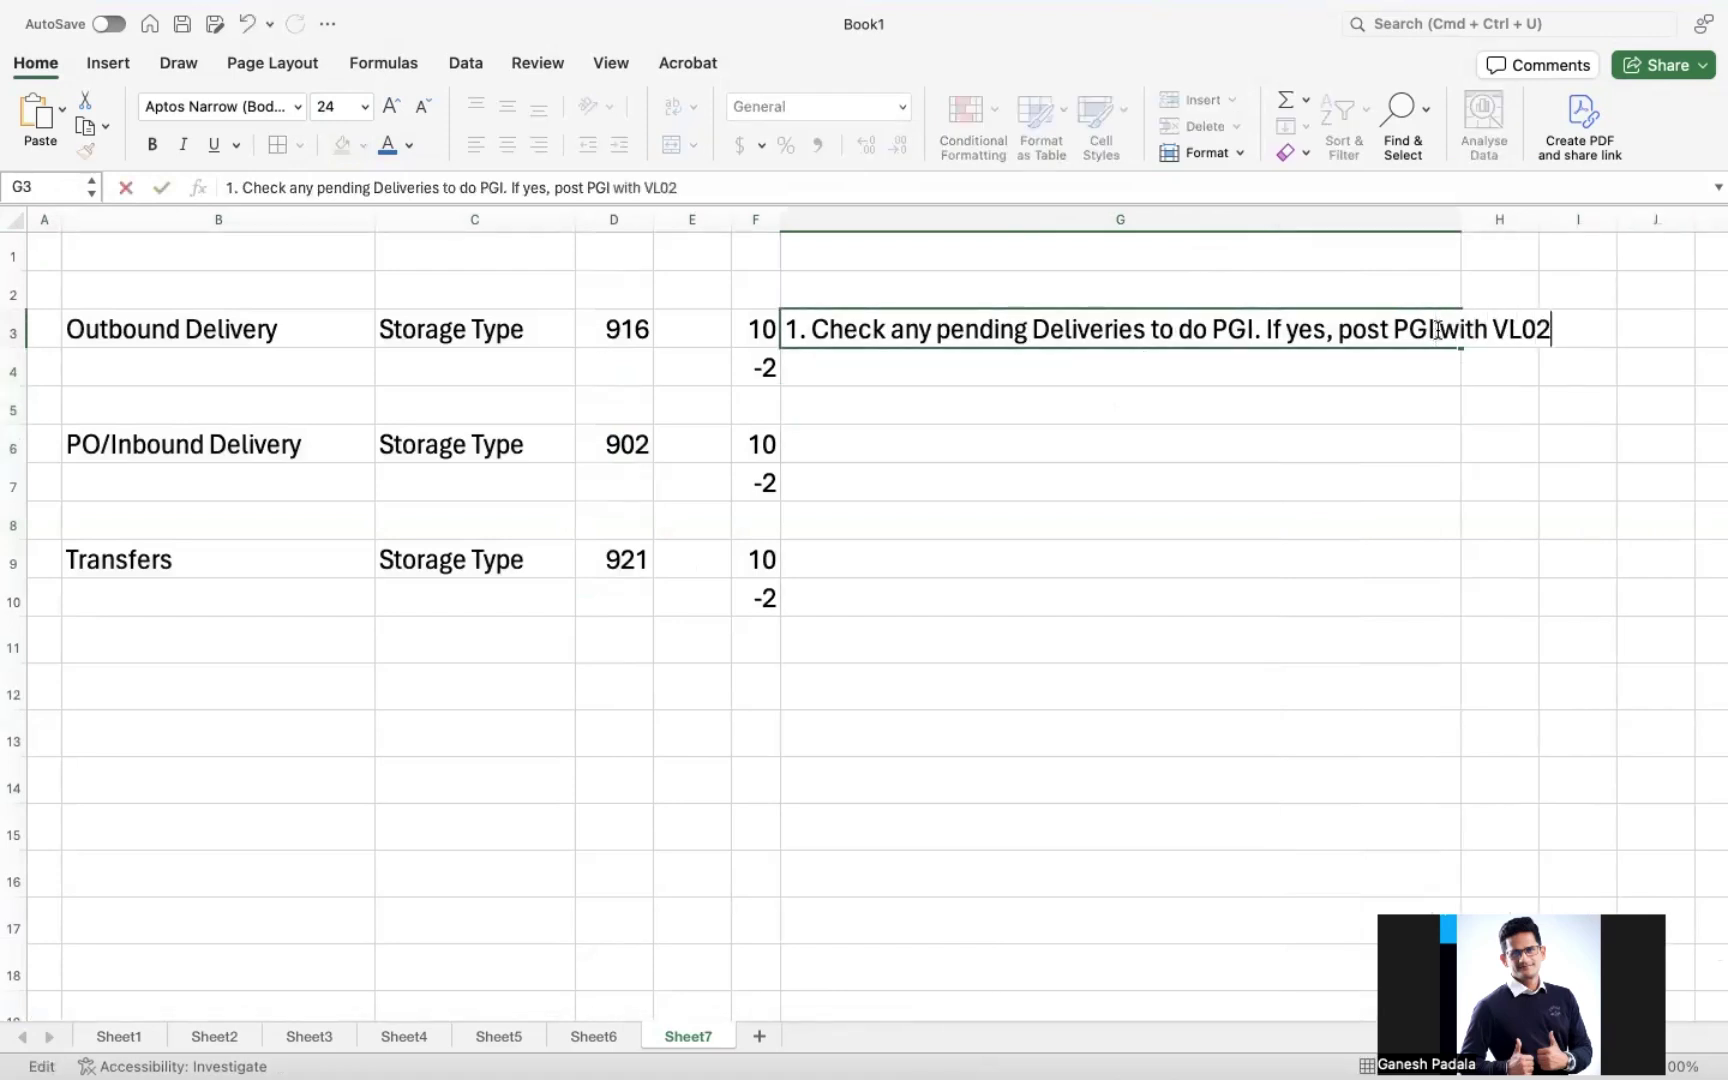
{"action": "type", "text": "N"}
{"action": "key", "text": "ctrl+Return"}
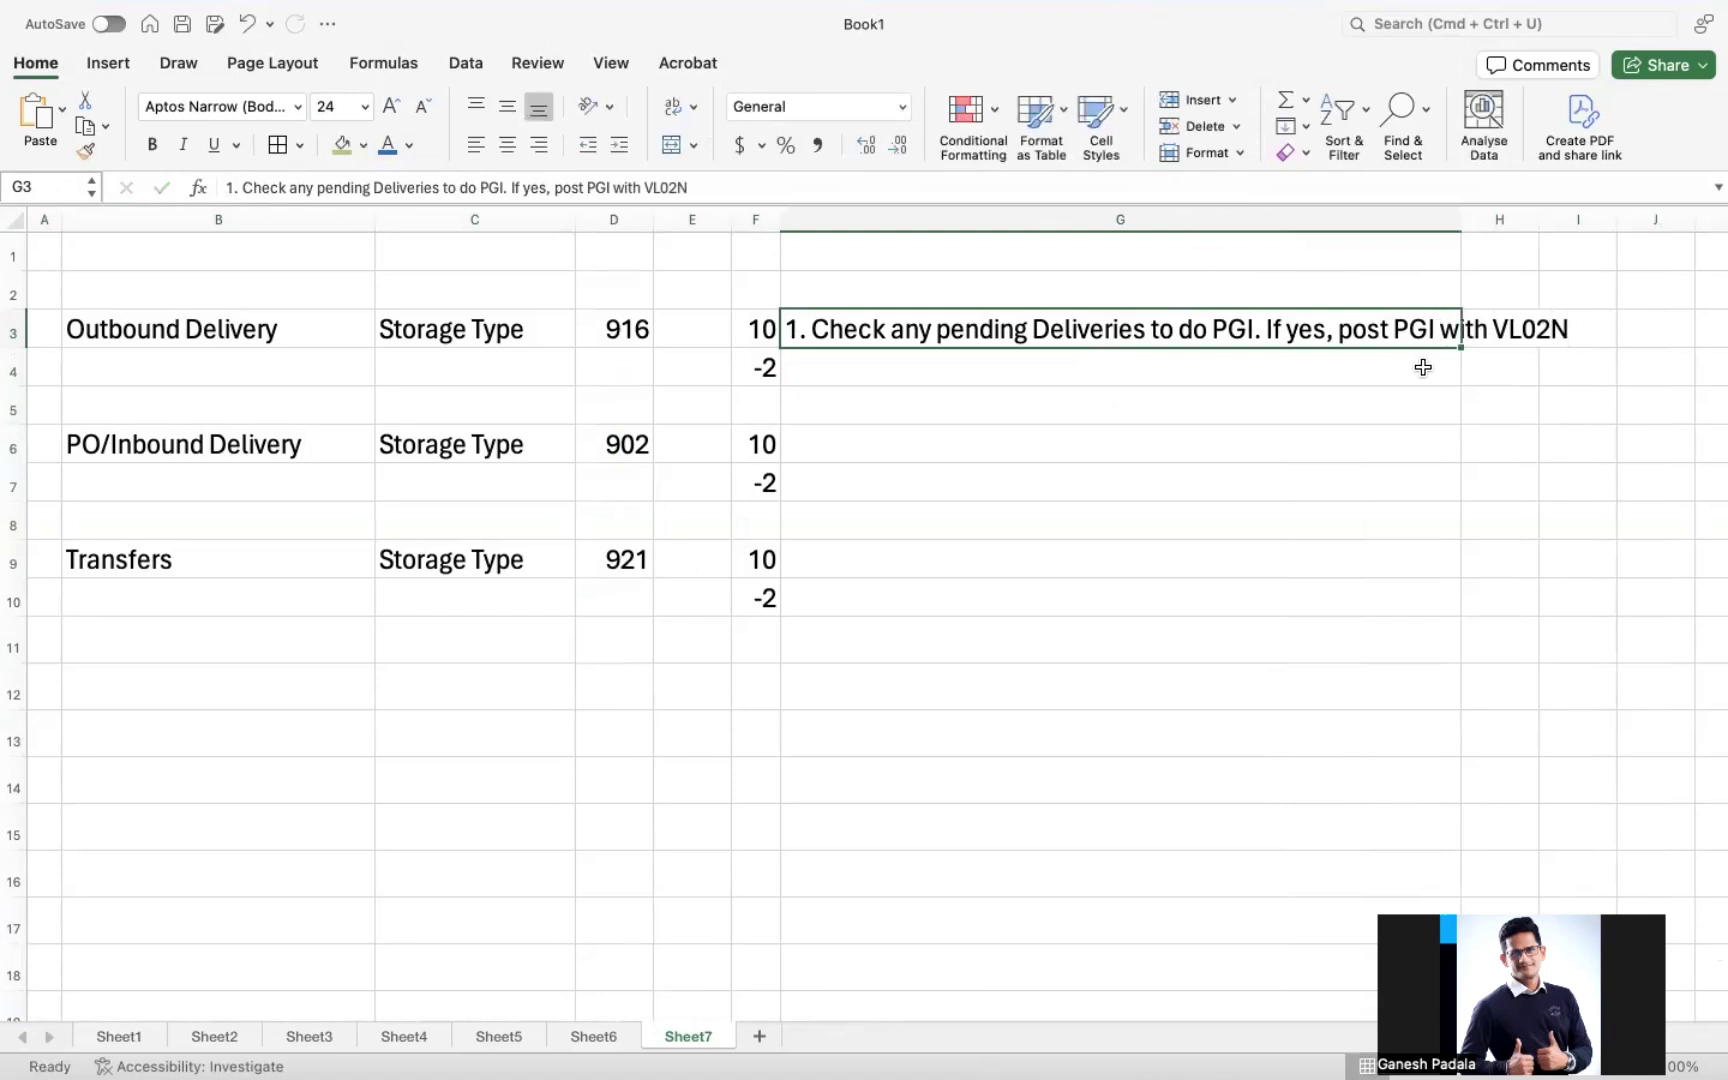
- Reopen G3 for editing to remove the leading '1.' numbering
{"action": "left_click", "coordinate": [1319, 445]}
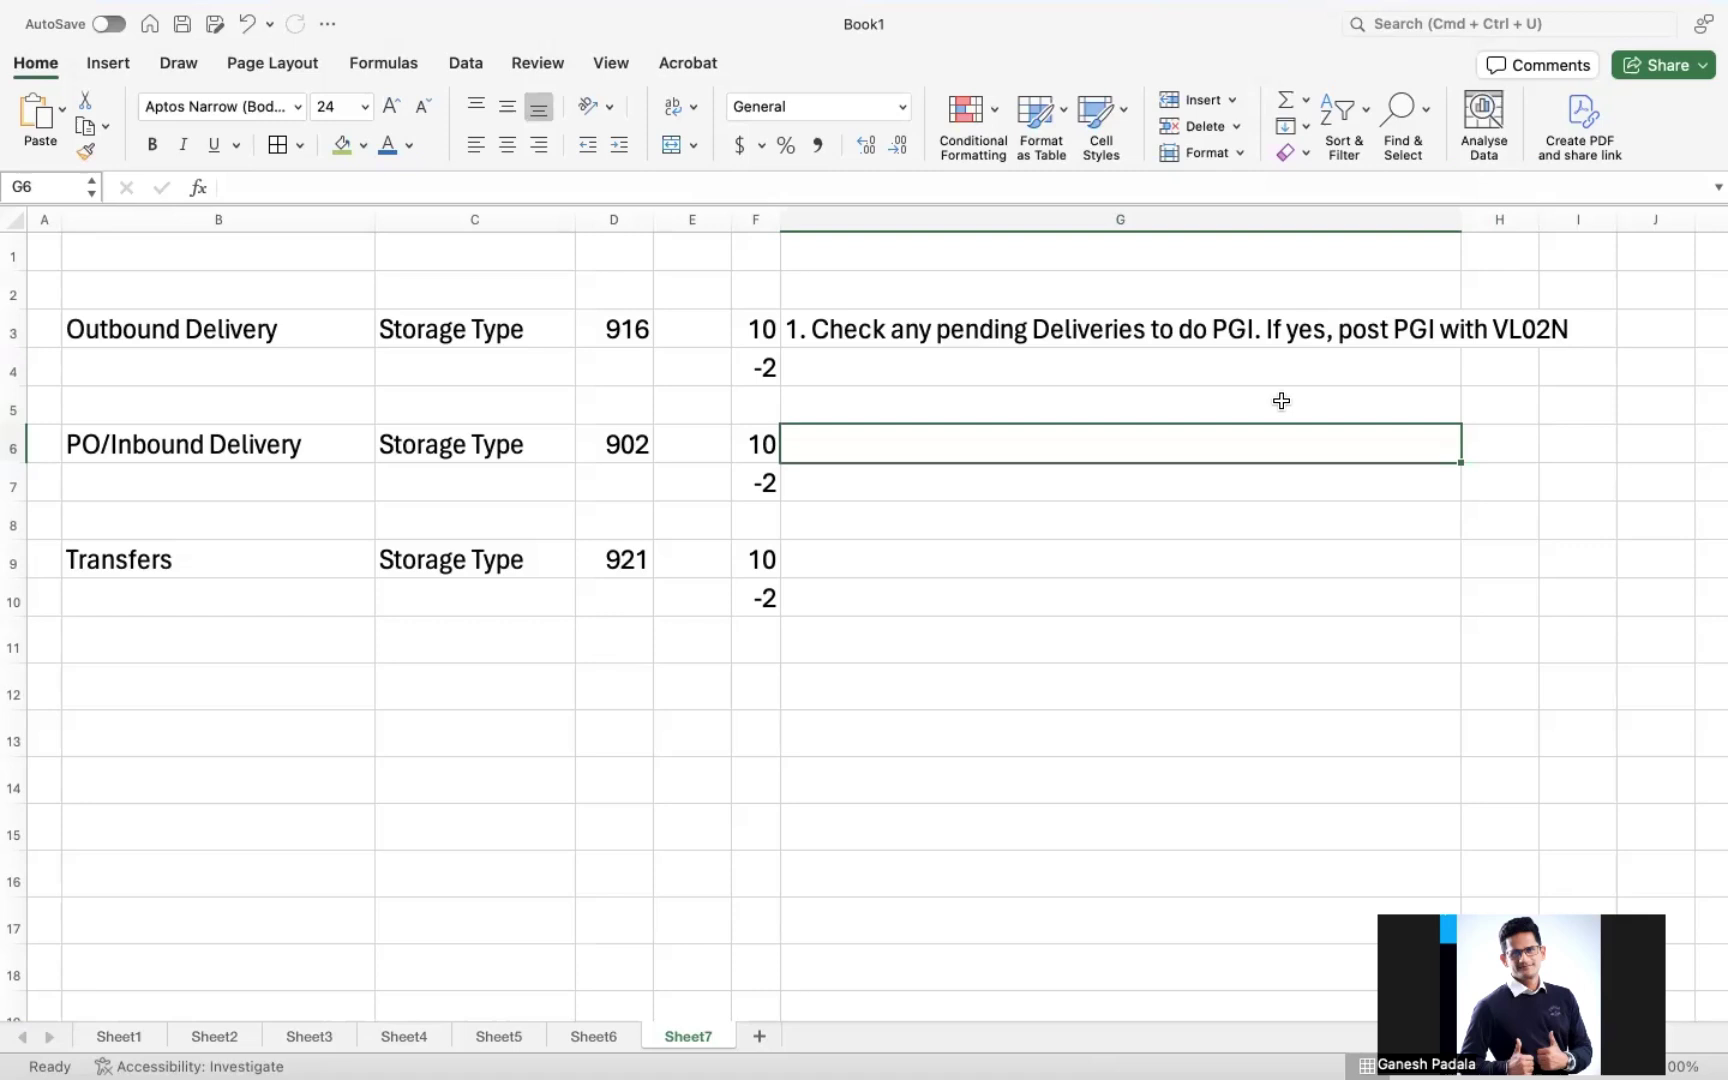
{"action": "left_click", "coordinate": [1077, 330]}
{"action": "double_click", "coordinate": [1078, 330]}
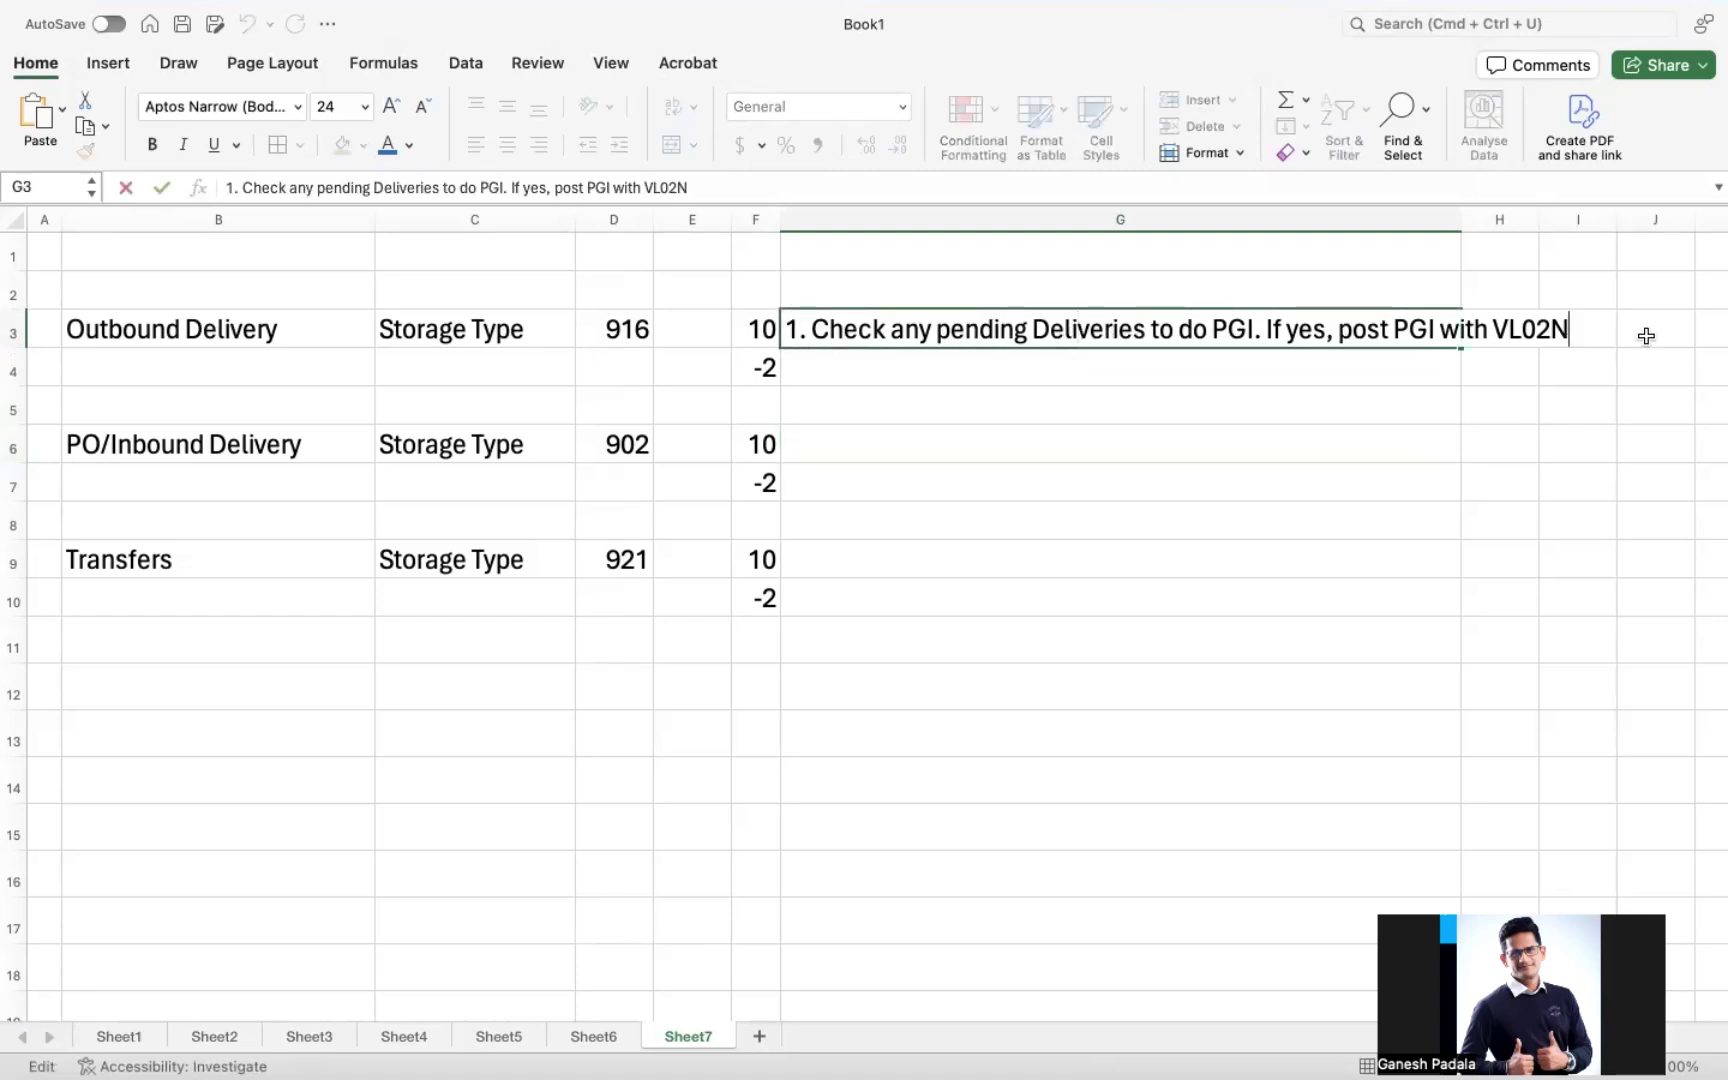
{"action": "key", "text": "Escape"}
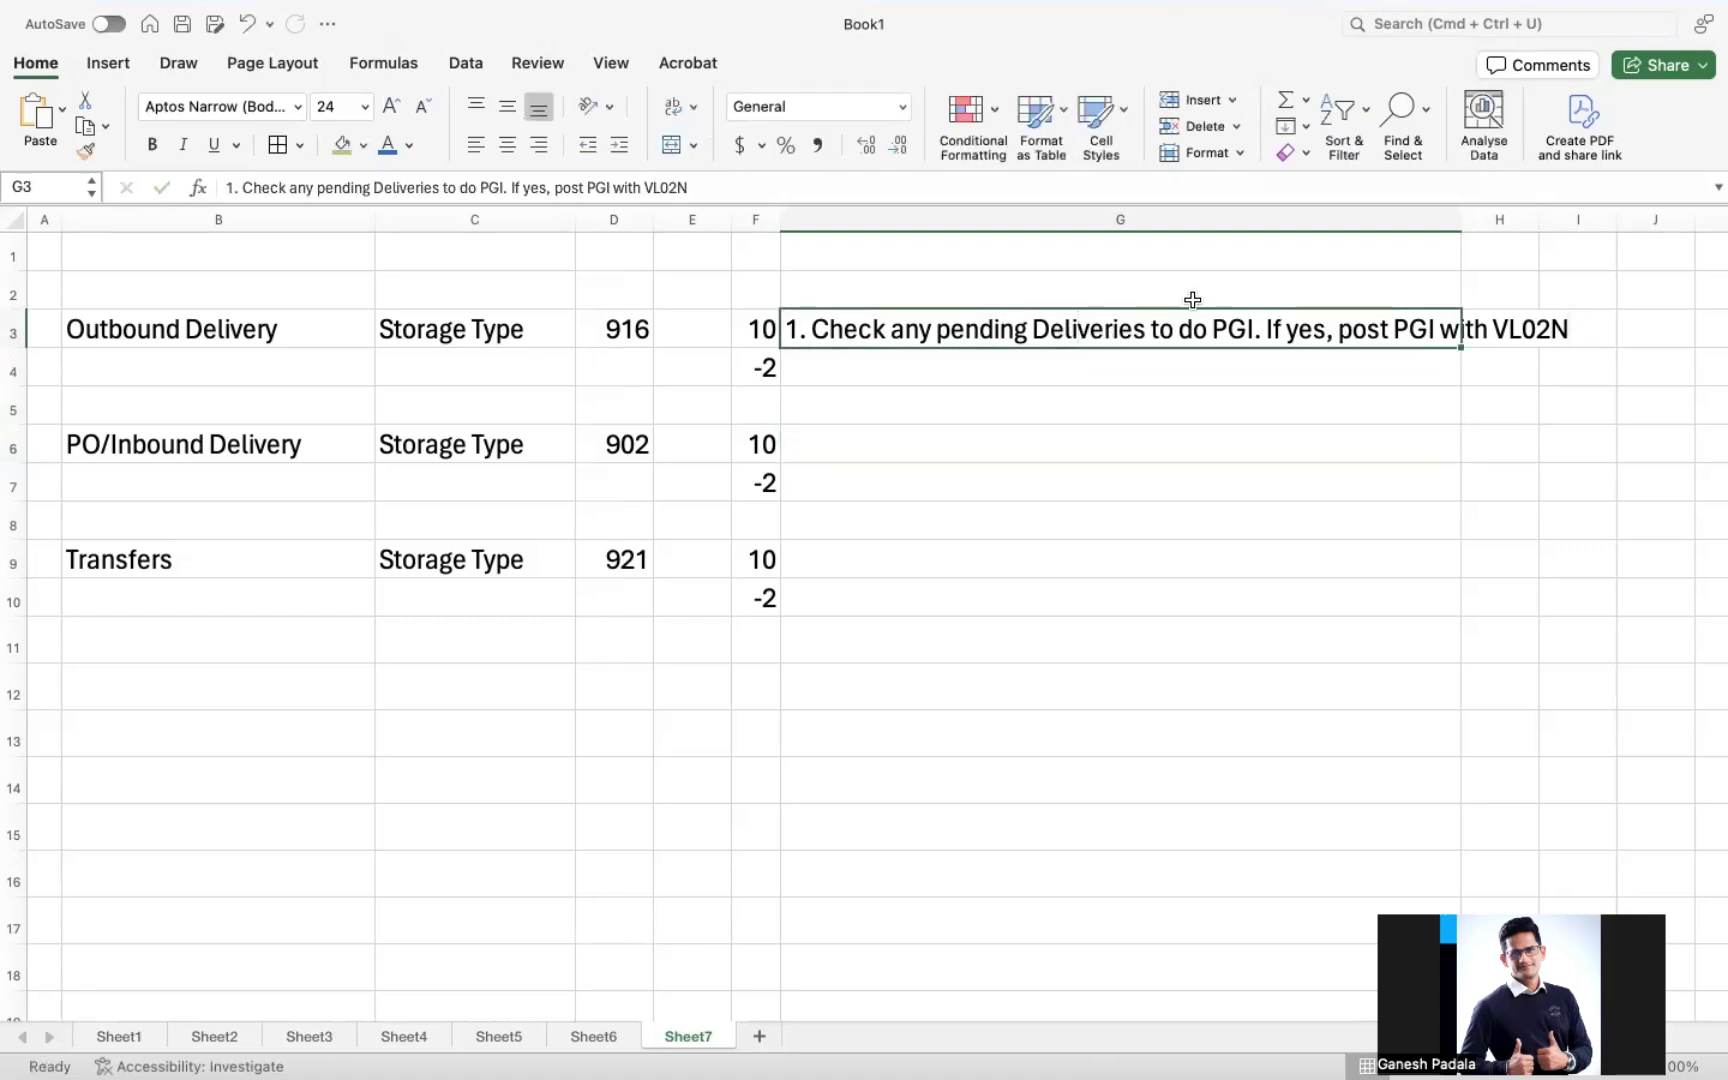
{"action": "double_click", "coordinate": [1143, 328]}
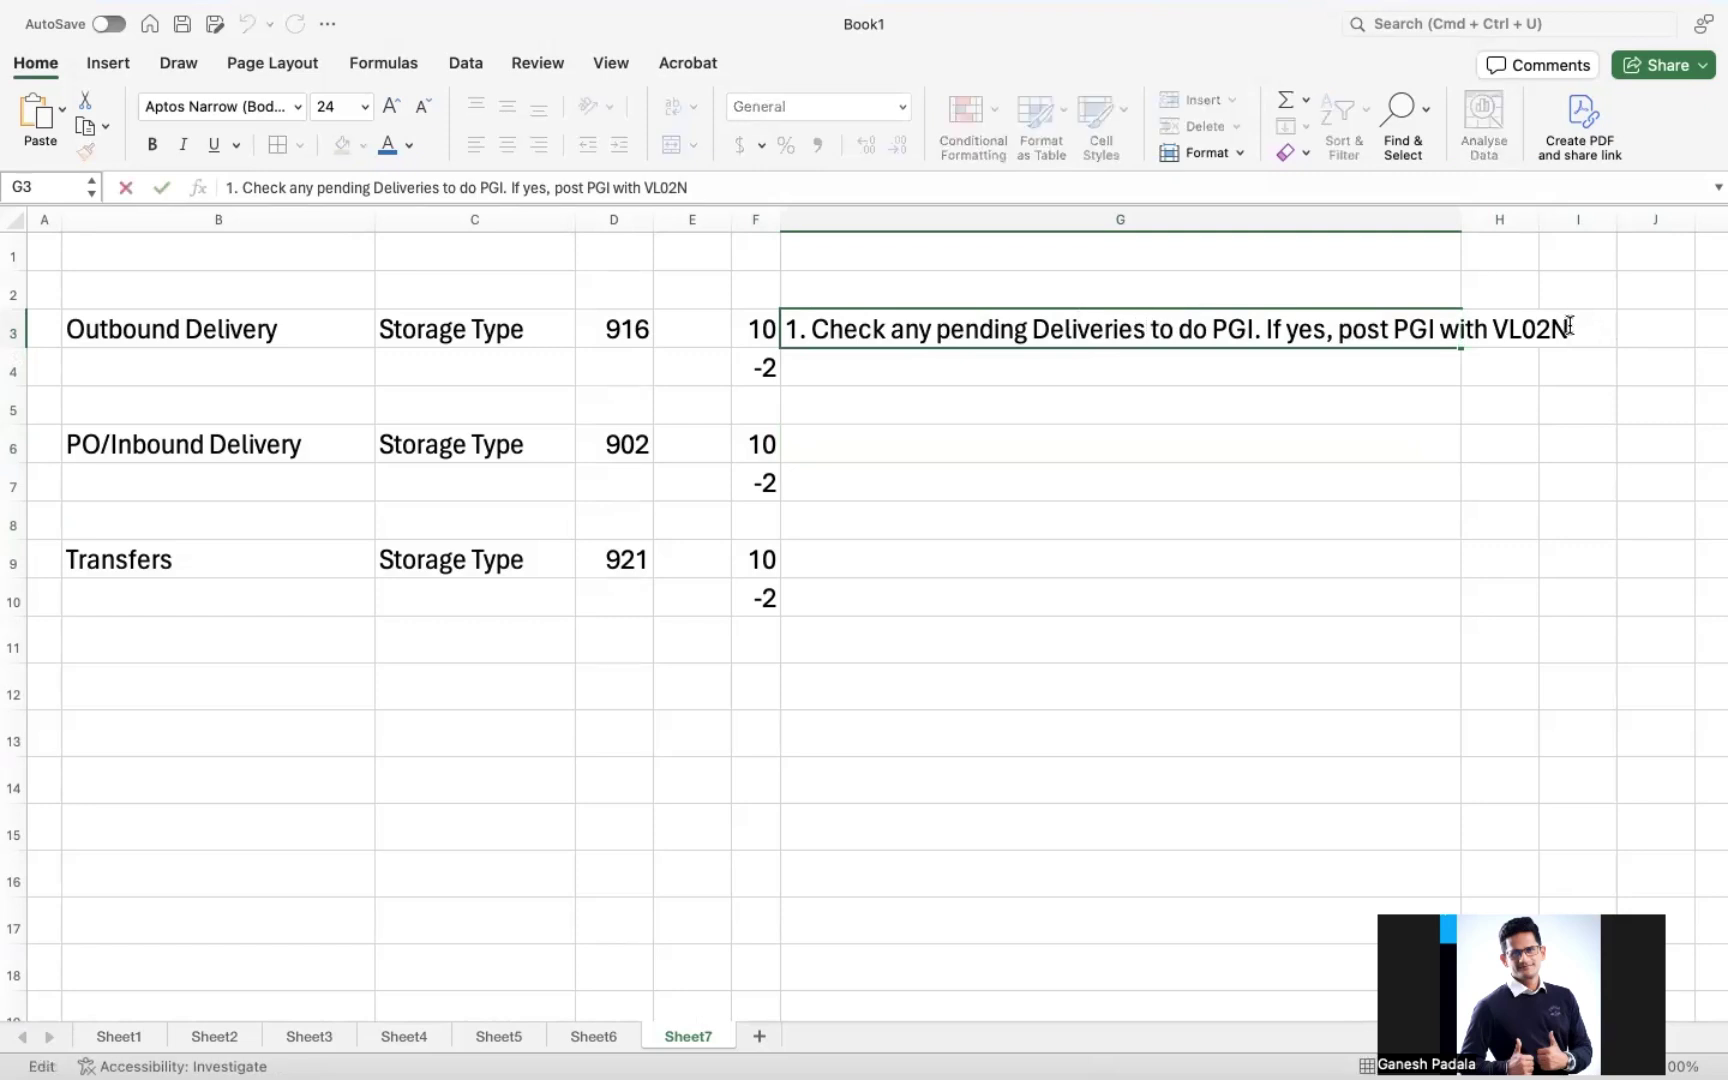
{"action": "key", "text": "Escape"}
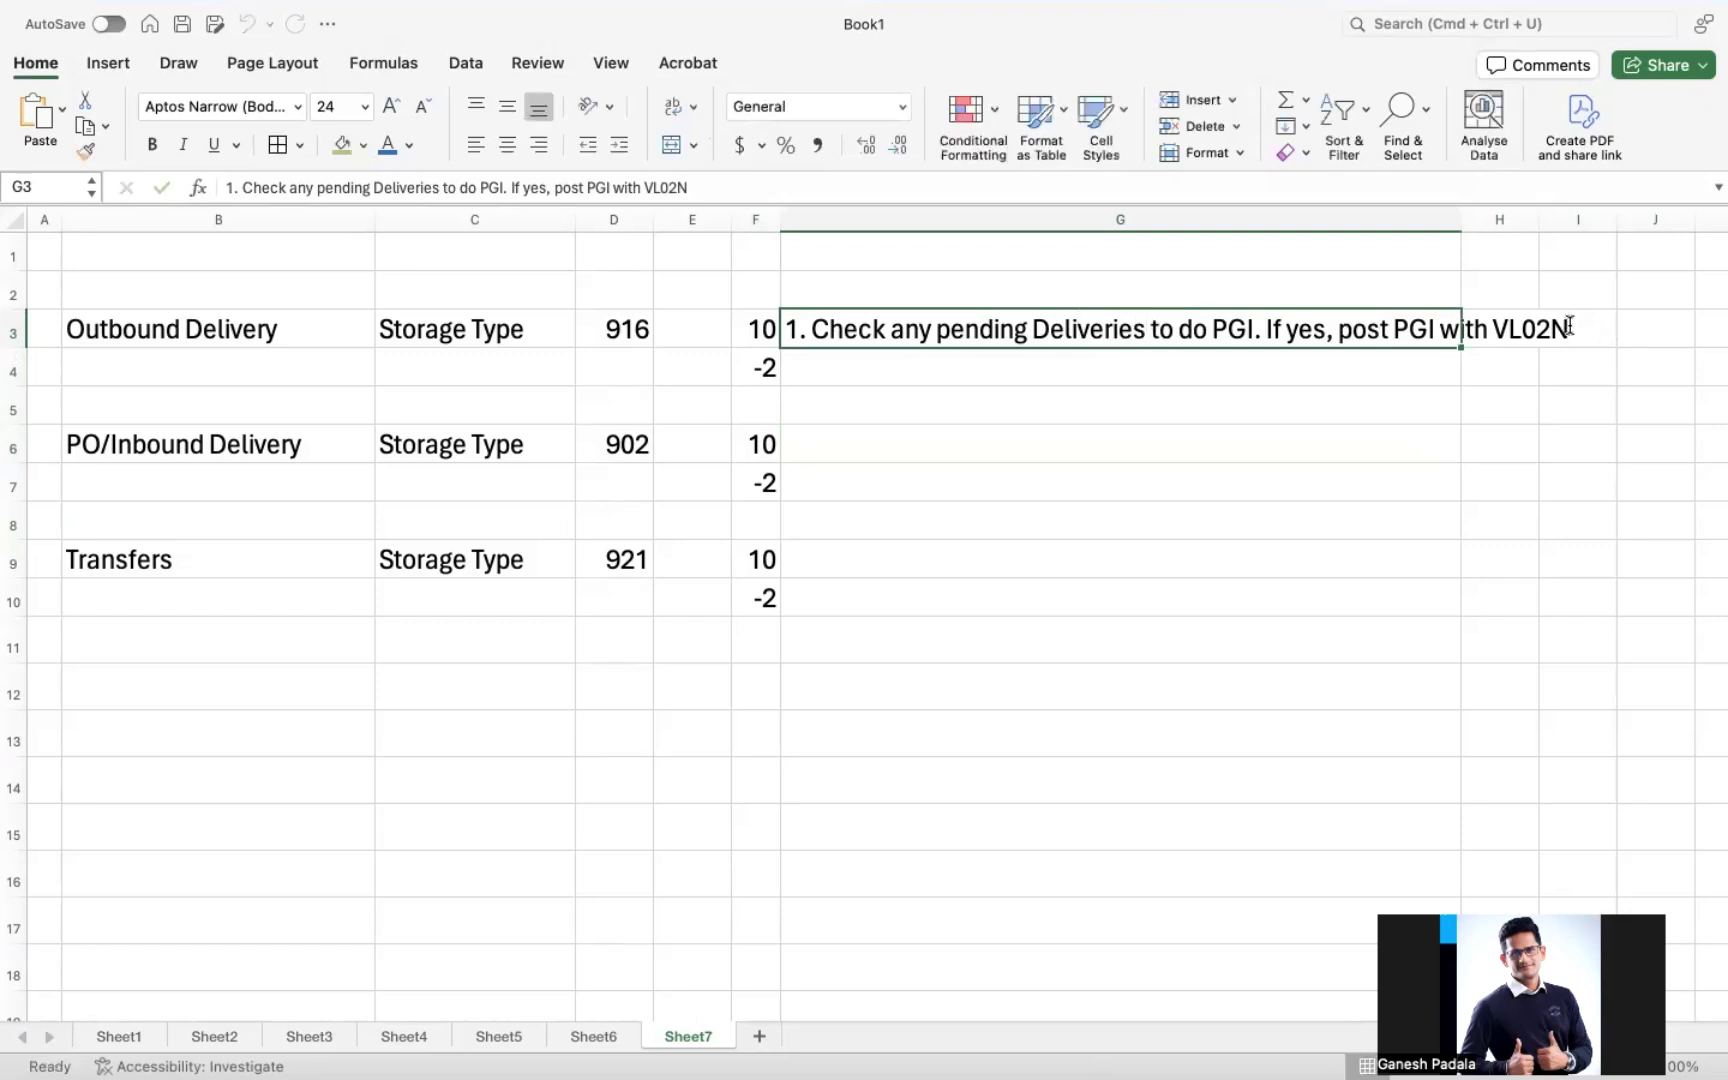
{"action": "double_click", "coordinate": [1194, 328]}
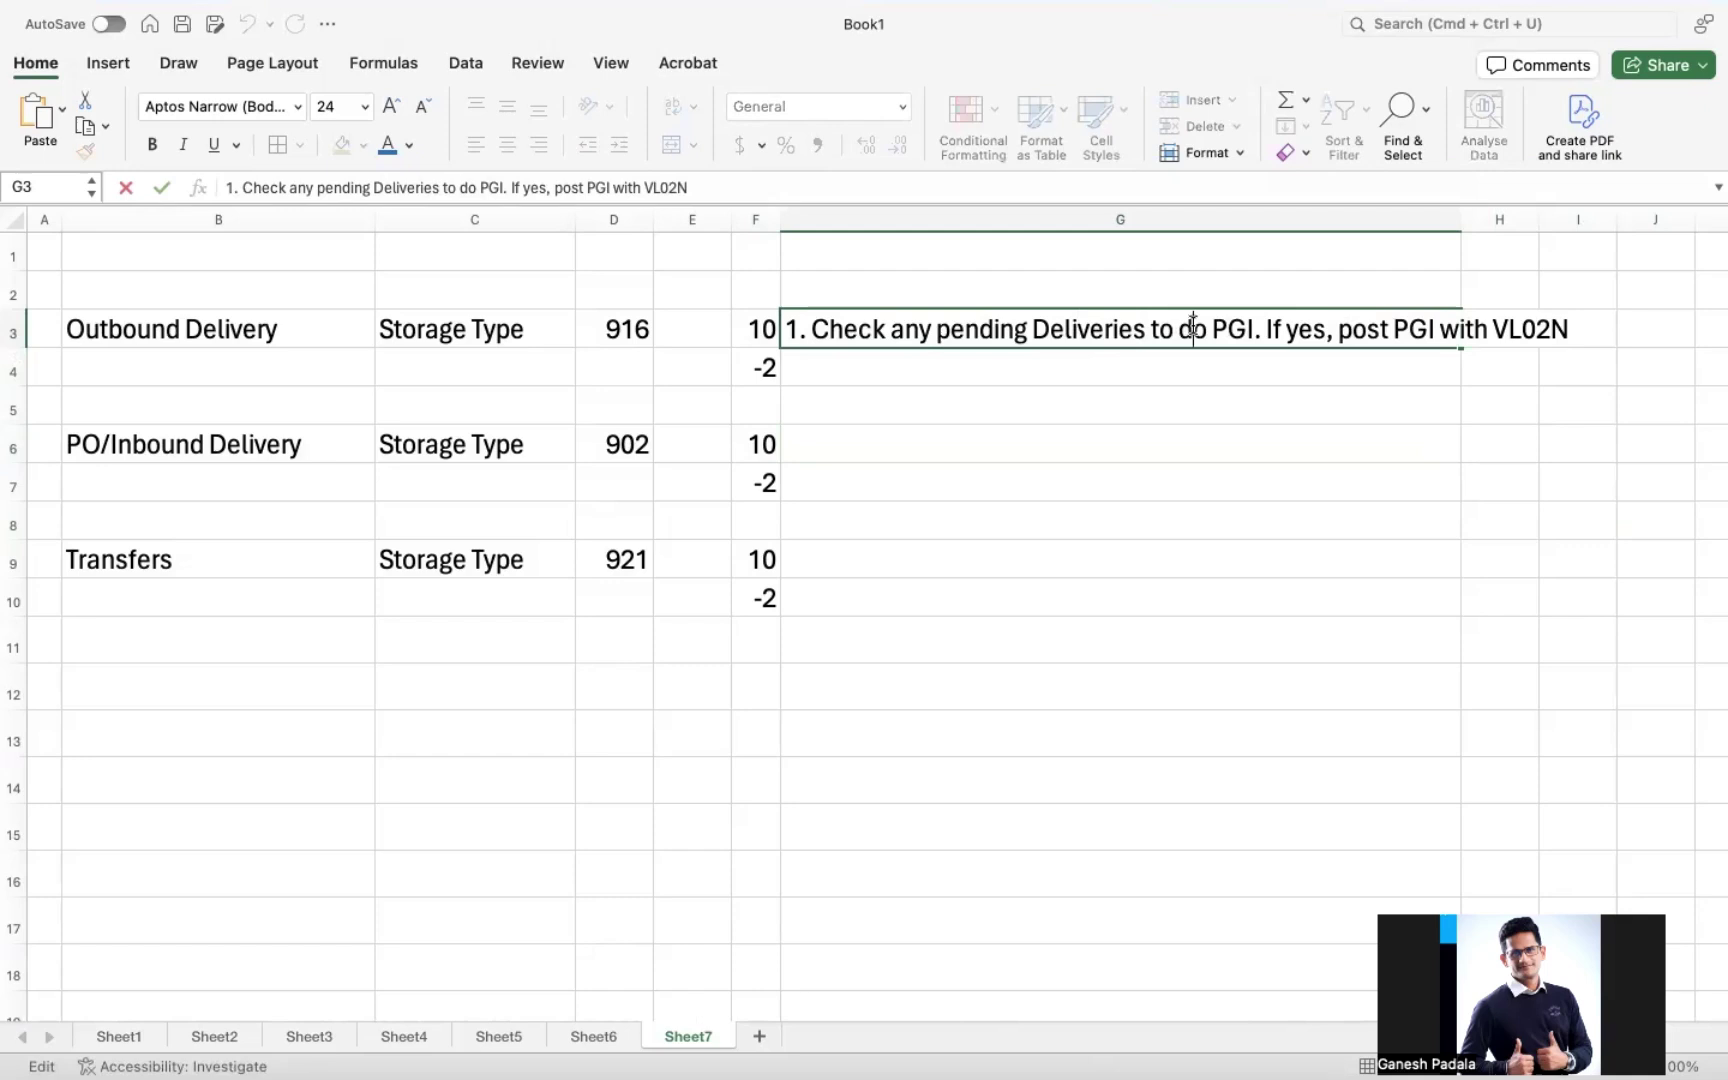
{"action": "left_click", "coordinate": [1574, 330]}
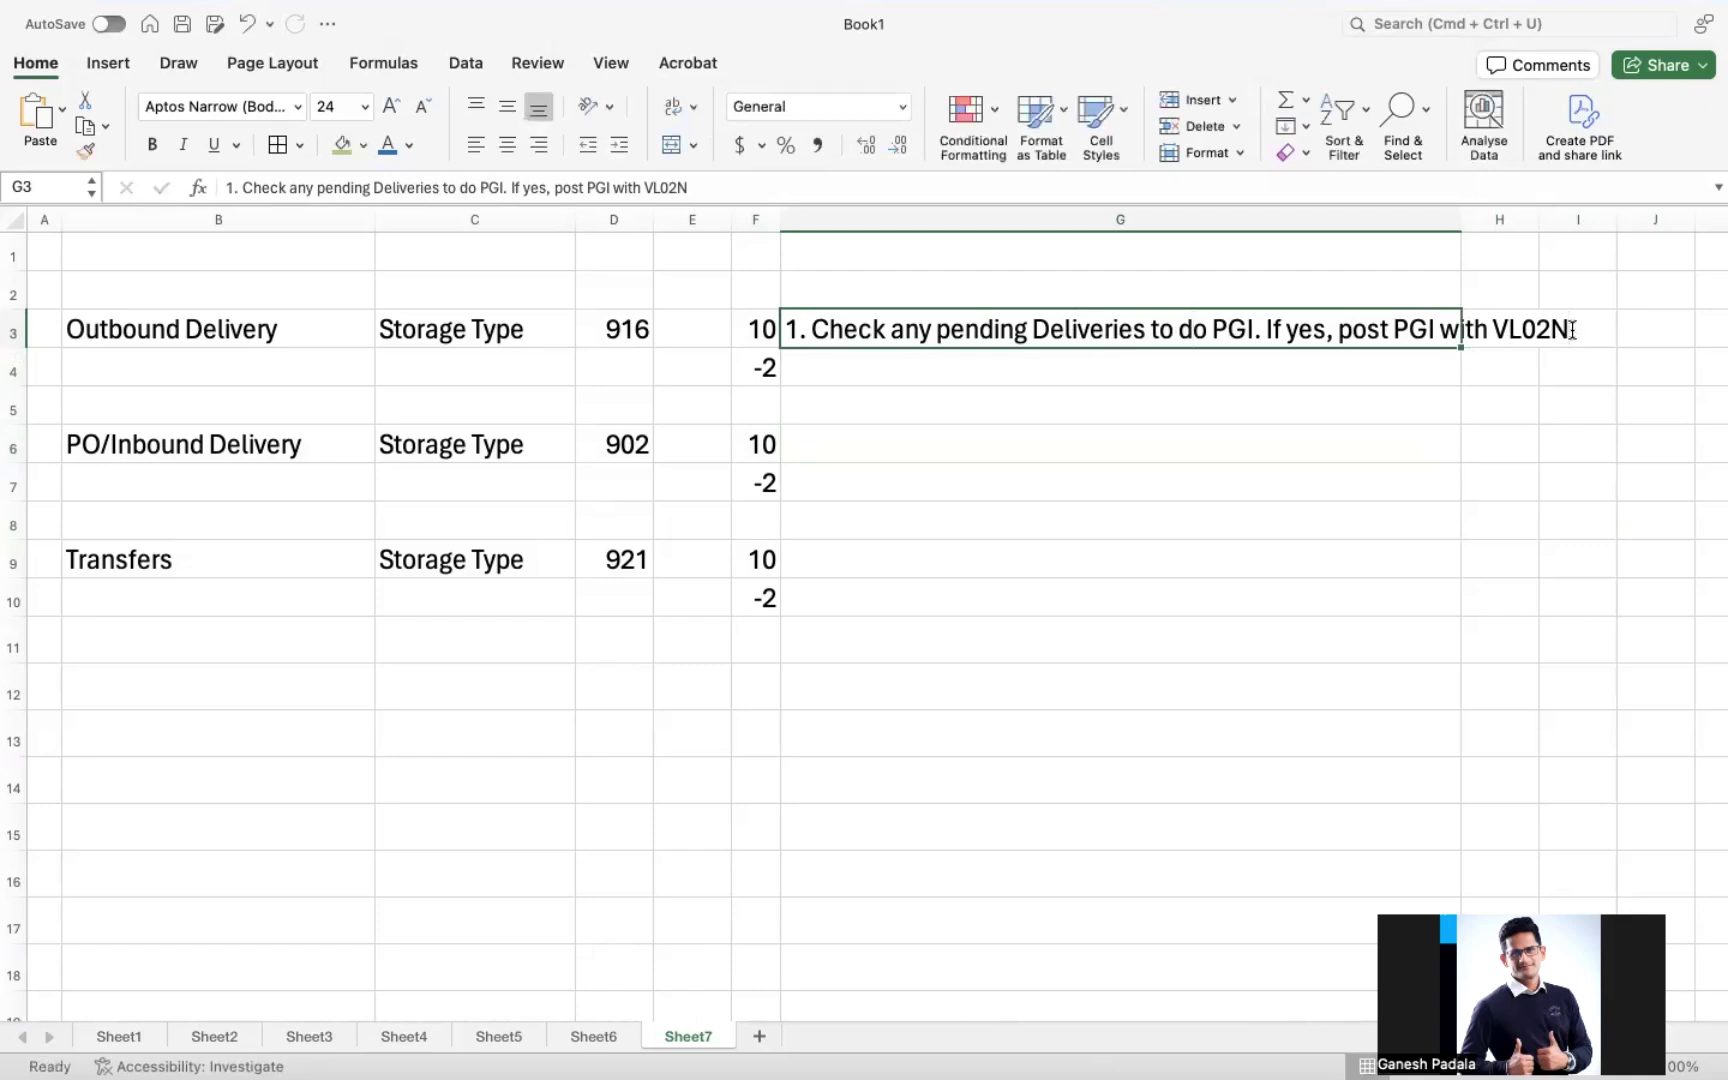
{"action": "left_click", "coordinate": [1169, 338]}
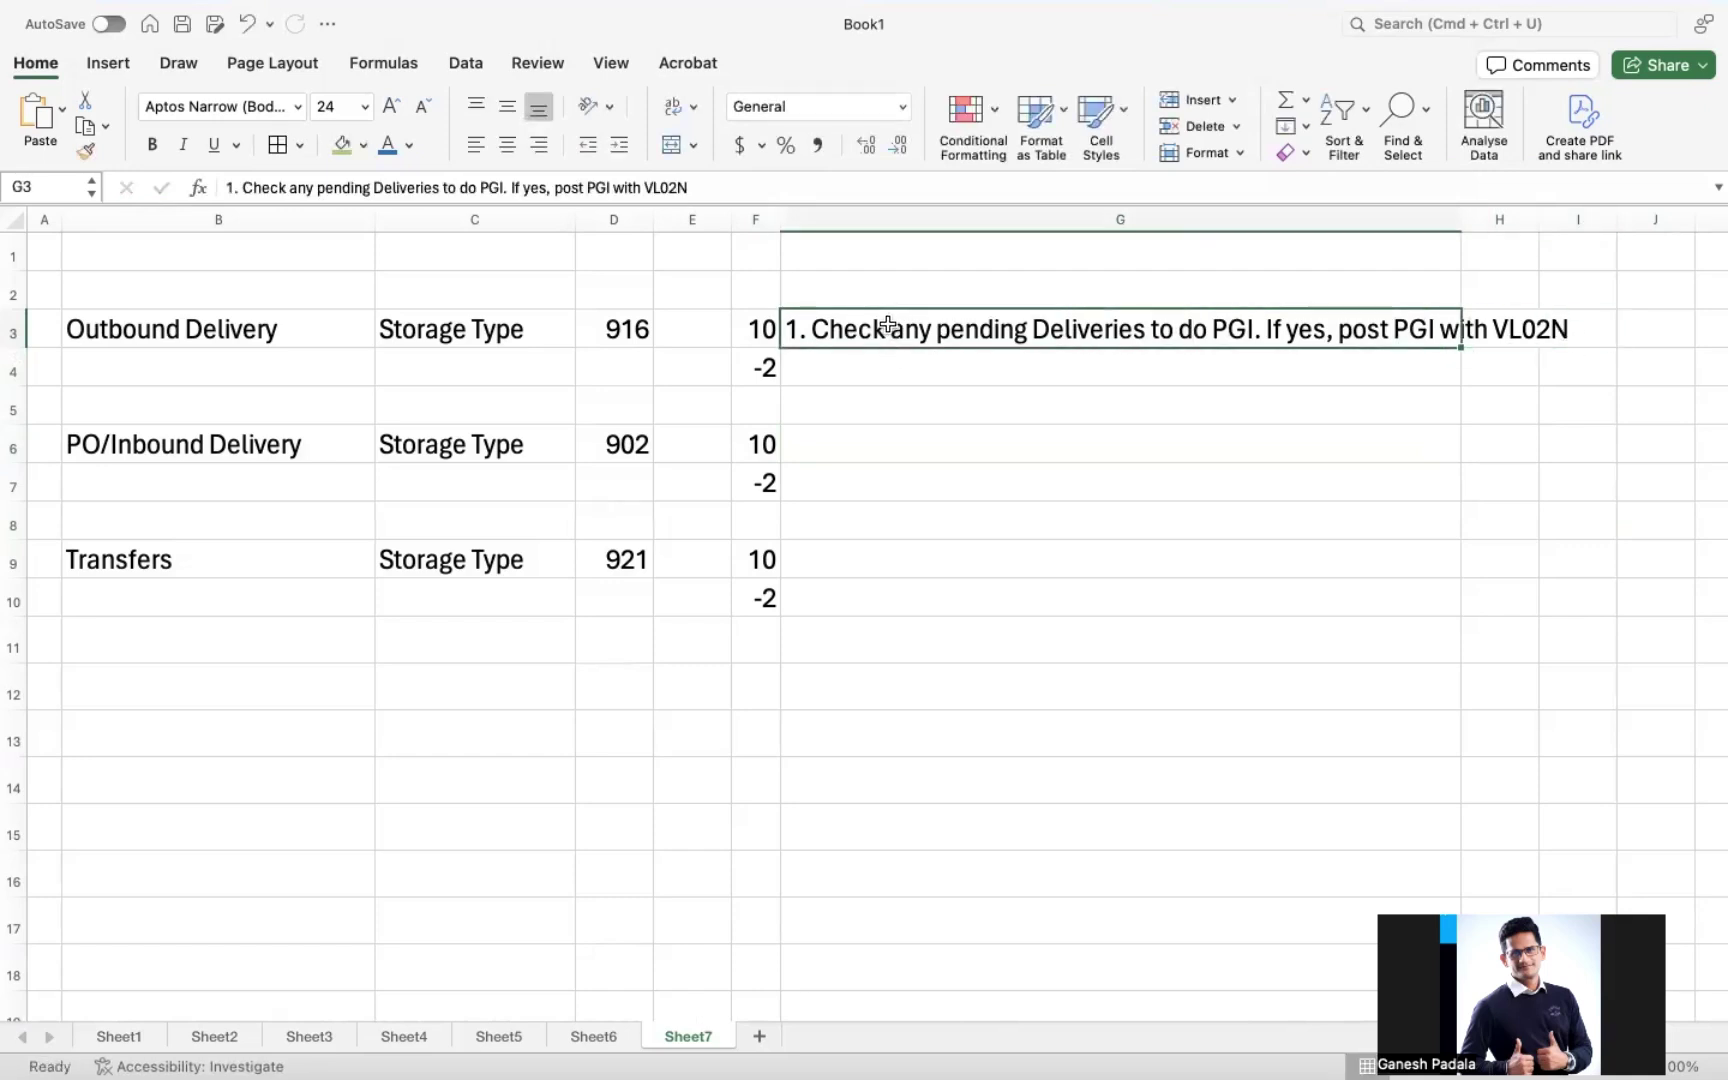
{"action": "double_click", "coordinate": [813, 328]}
{"action": "key", "text": "BackSpace"}
{"action": "key", "text": "BackSpace"}
{"action": "key", "text": "BackSpace"}
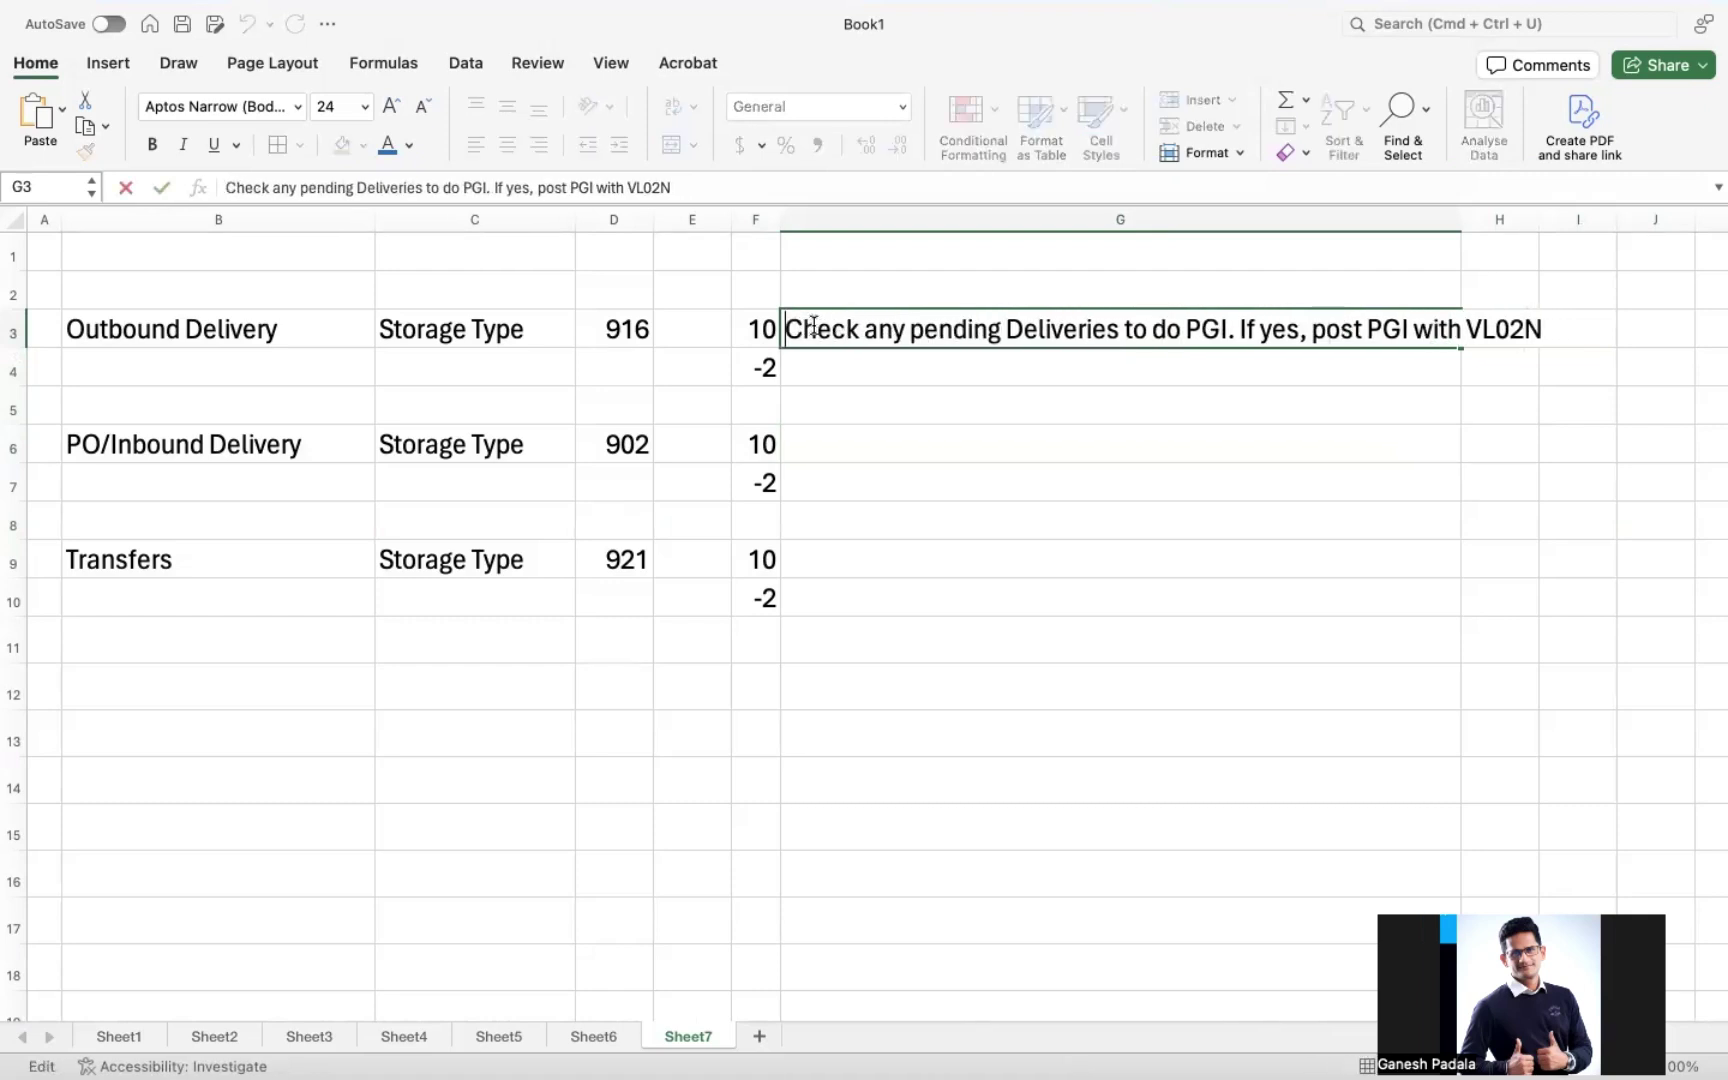
{"action": "left_click", "coordinate": [1540, 328]}
{"action": "type", "text": "OR"}
{"action": "key", "text": "BackSpace"}
{"action": "key", "text": "BackSpace"}
{"action": "type", "text": "("}
{"action": "key", "text": "Right"}
{"action": "key", "text": "Right"}
{"action": "key", "text": "ctrl+Return"}
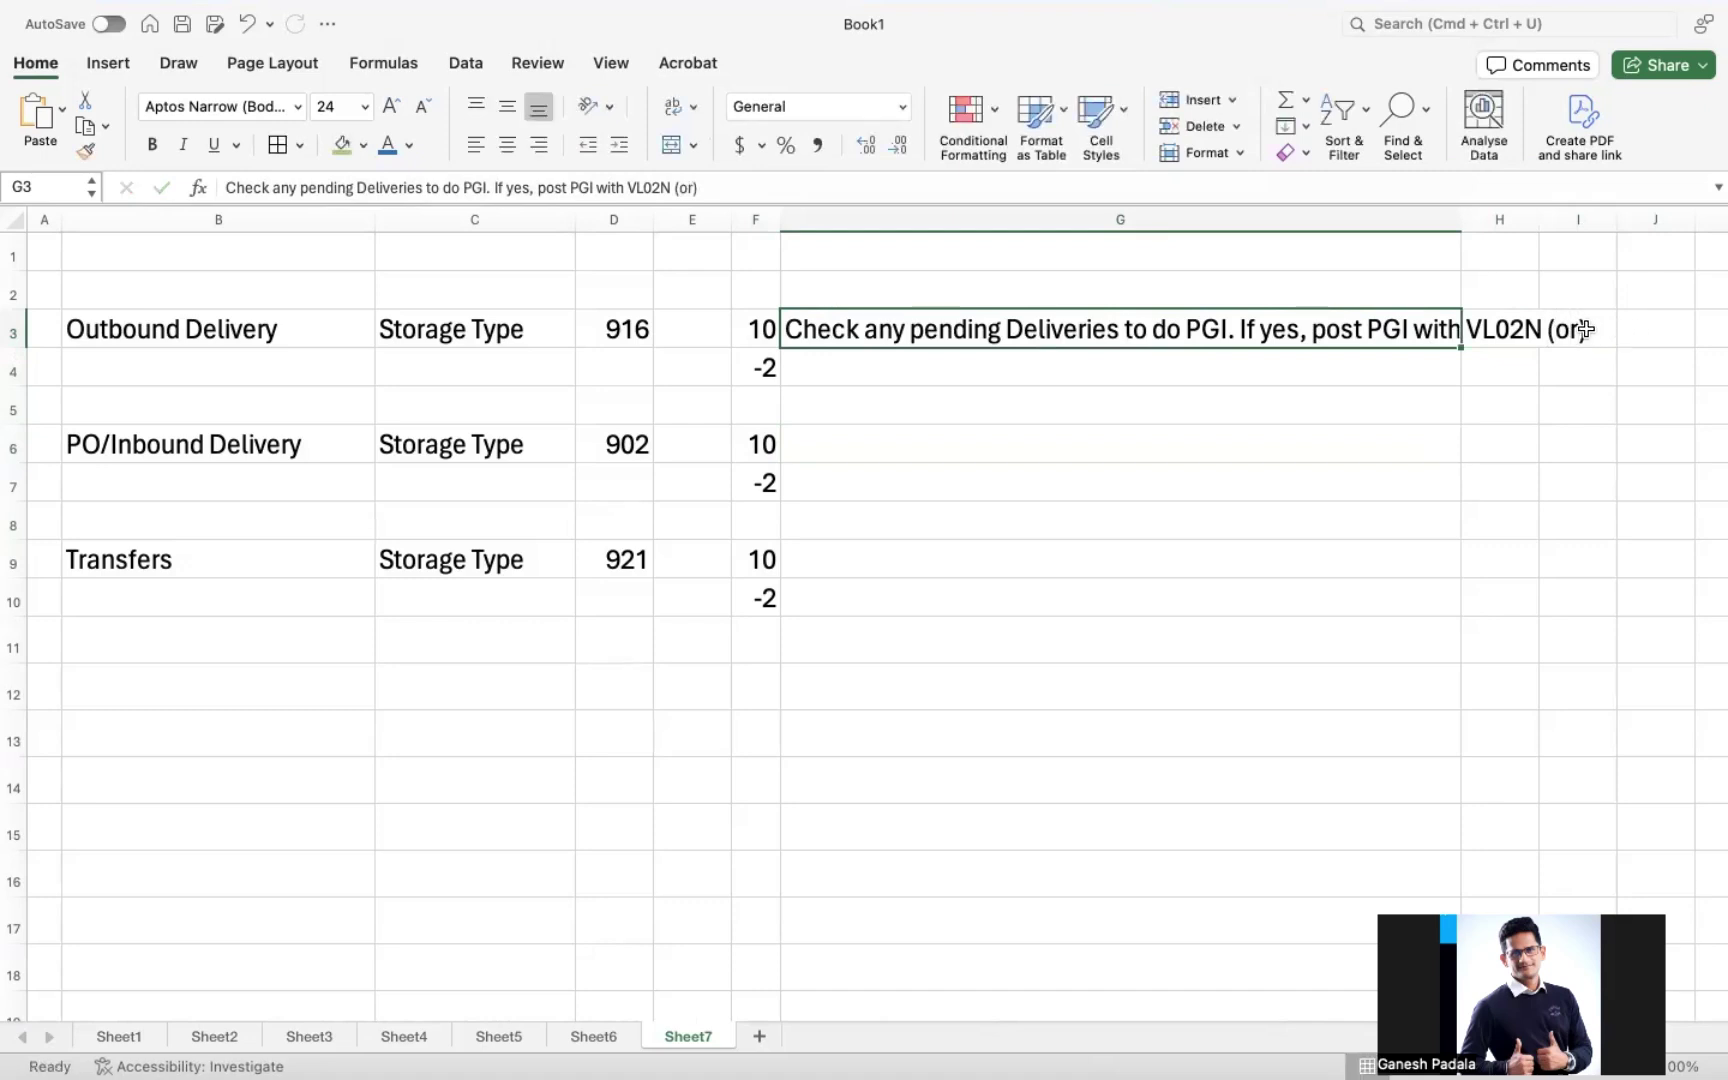
{"action": "double_click", "coordinate": [1289, 328]}
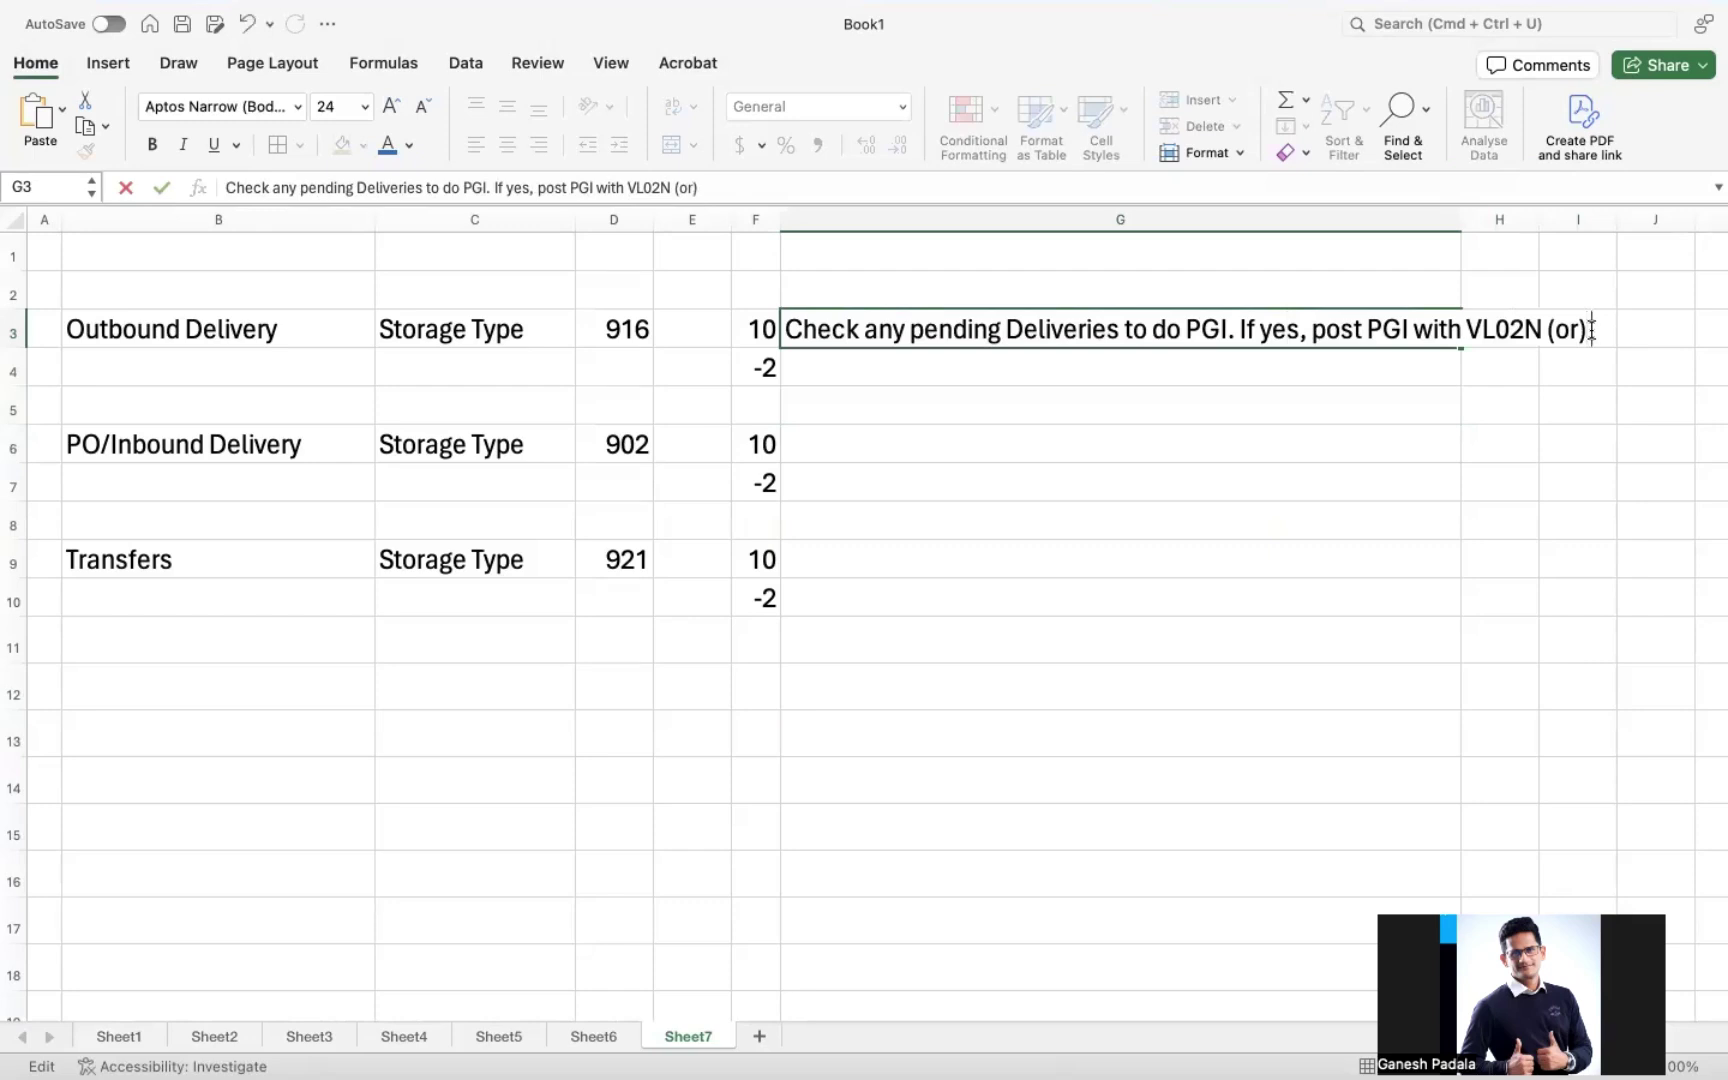
{"action": "type", "text": "Got"}
{"action": "key", "text": "BackSpace"}
{"action": "type", "text": "O"}
{"action": "key", "text": "BackSpace"}
{"action": "type", "text": "o LT"}
{"action": "type", "text": "10 tr"}
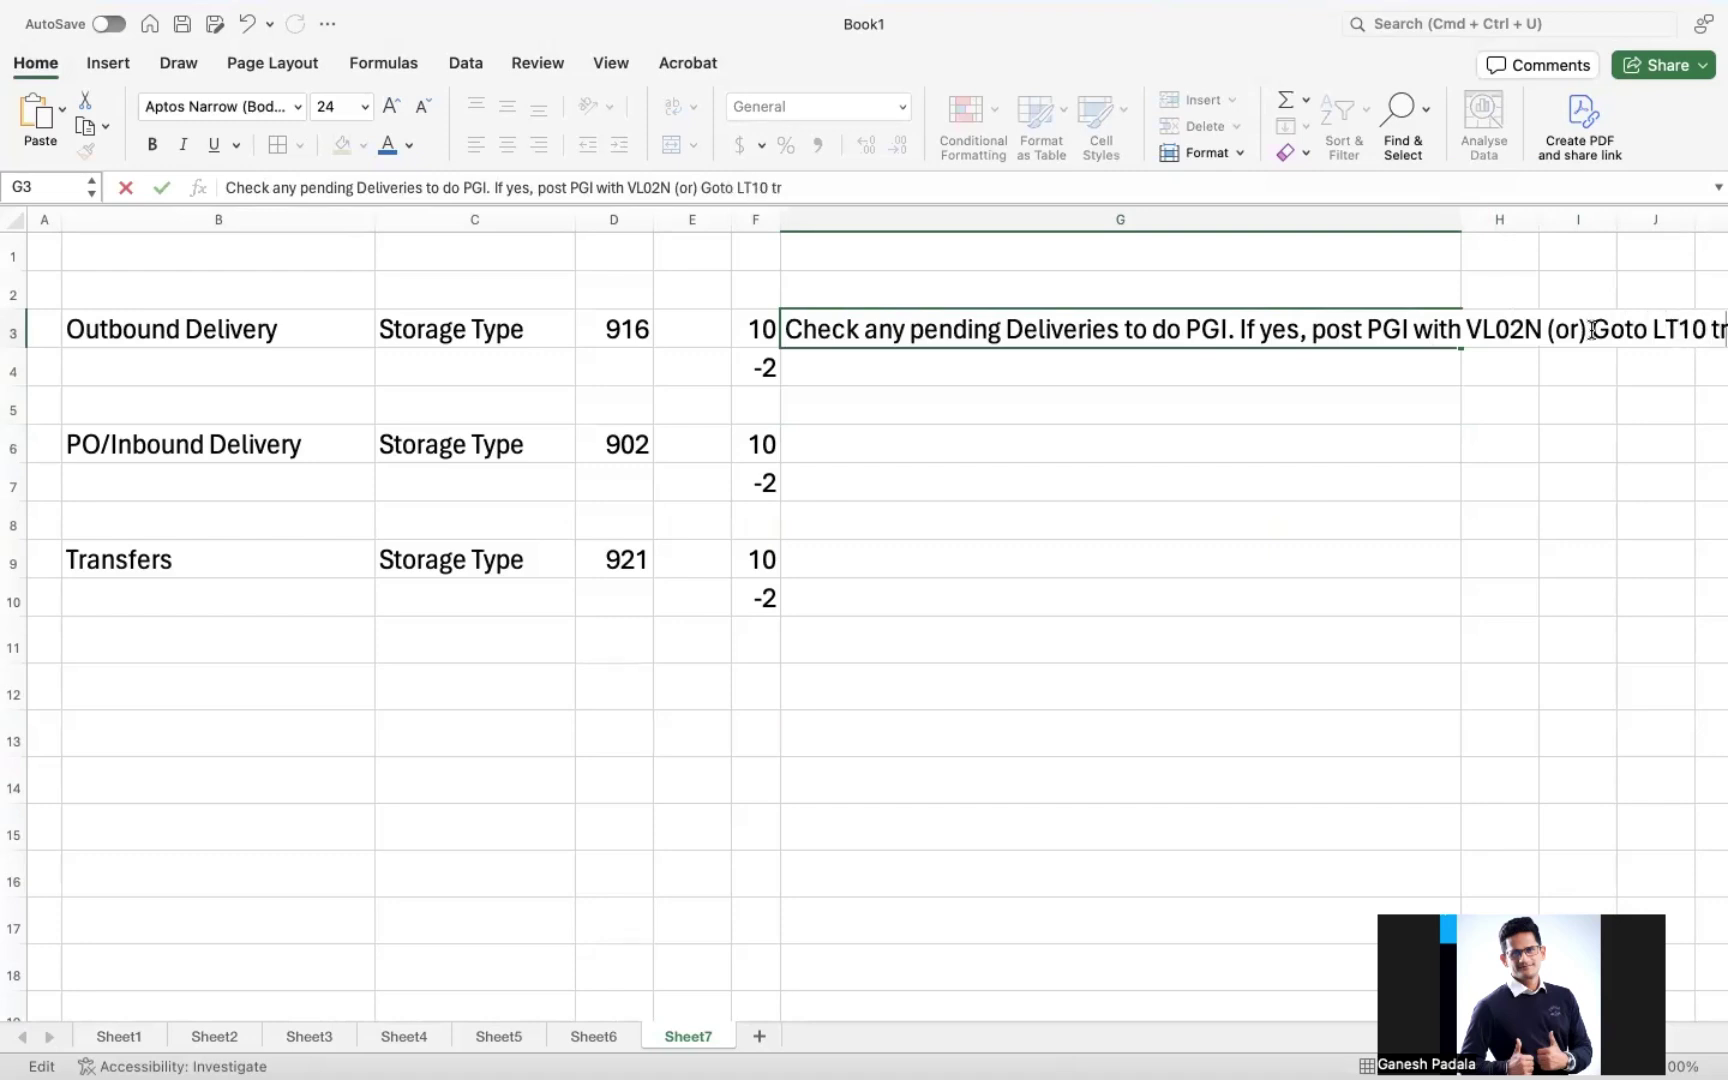
{"action": "type", "text": "a"}
{"action": "key", "text": "BackSpace"}
{"action": "key", "text": "BackSpace"}
{"action": "key", "text": "BackSpace"}
{"action": "key", "text": "BackSpace"}
{"action": "key", "text": "BackSpace"}
{"action": "key", "text": "BackSpace"}
{"action": "key", "text": "BackSpace"}
{"action": "key", "text": "BackSpace"}
{"action": "key", "text": "BackSpace"}
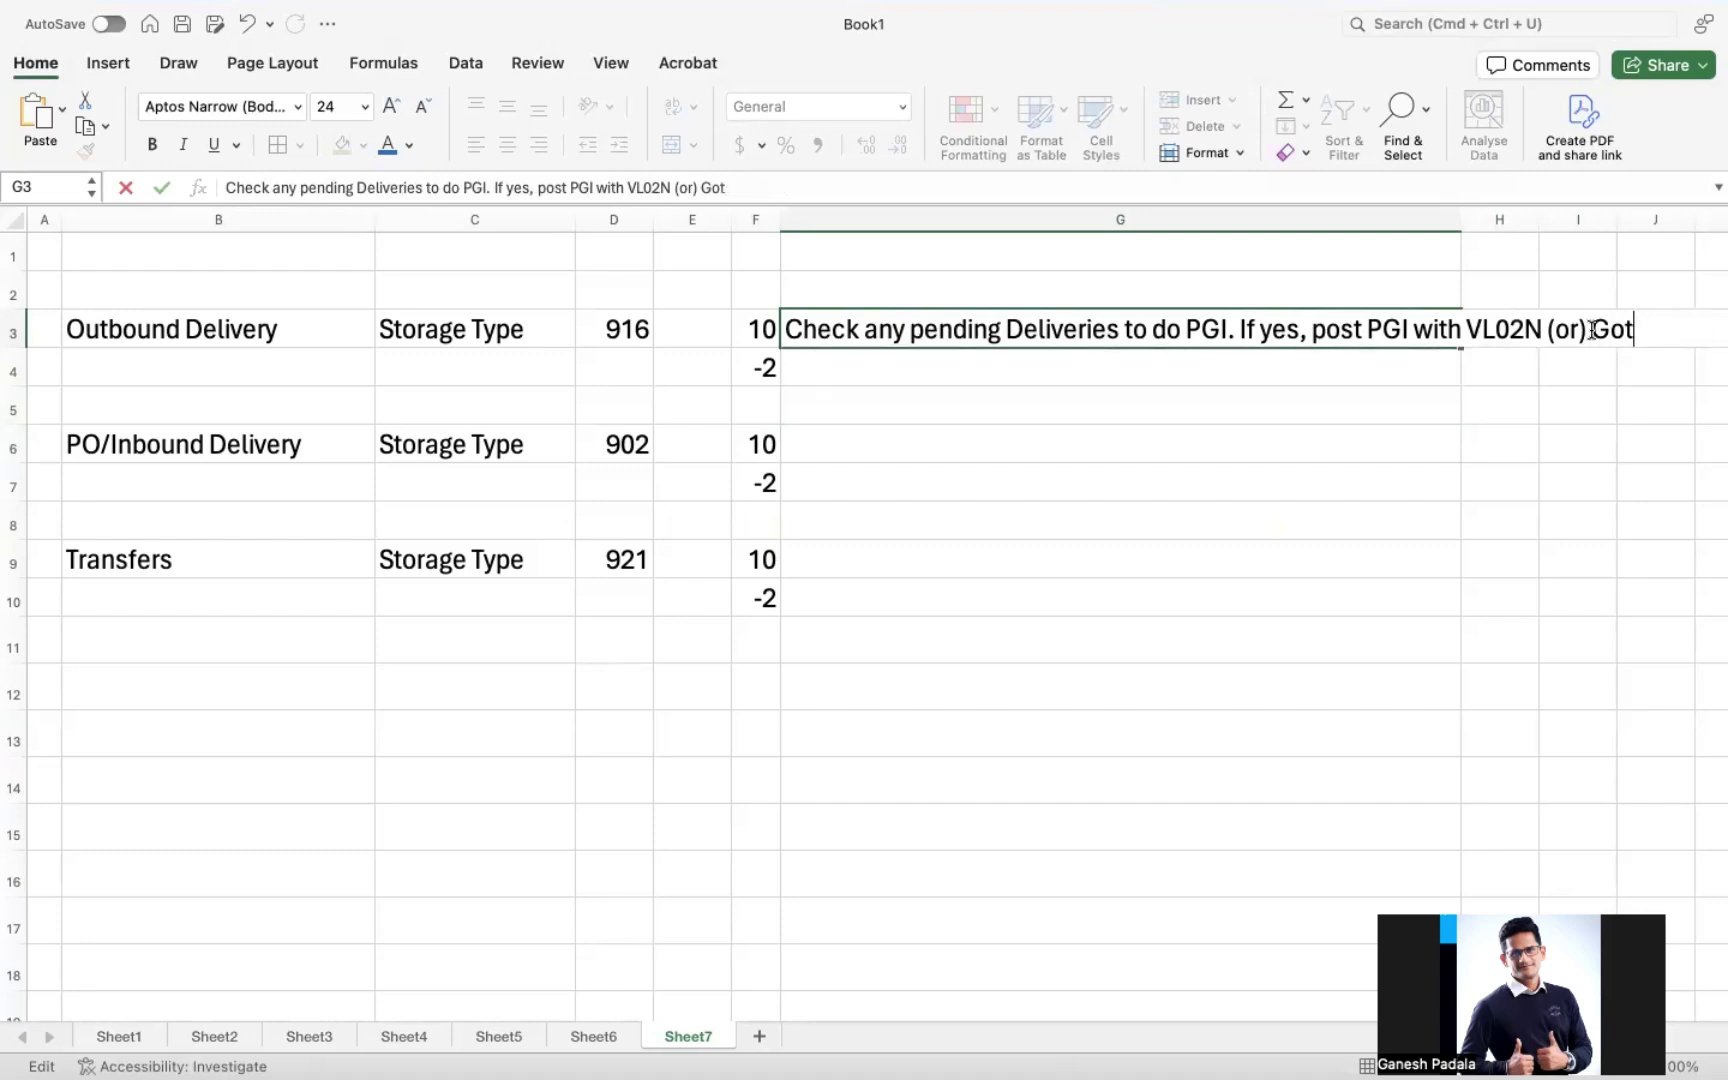
{"action": "key", "text": "BackSpace"}
{"action": "key", "text": "BackSpace"}
{"action": "key", "text": "BackSpace"}
{"action": "type", "text": "rans"}
{"action": "type", "text": "fer the stoc"}
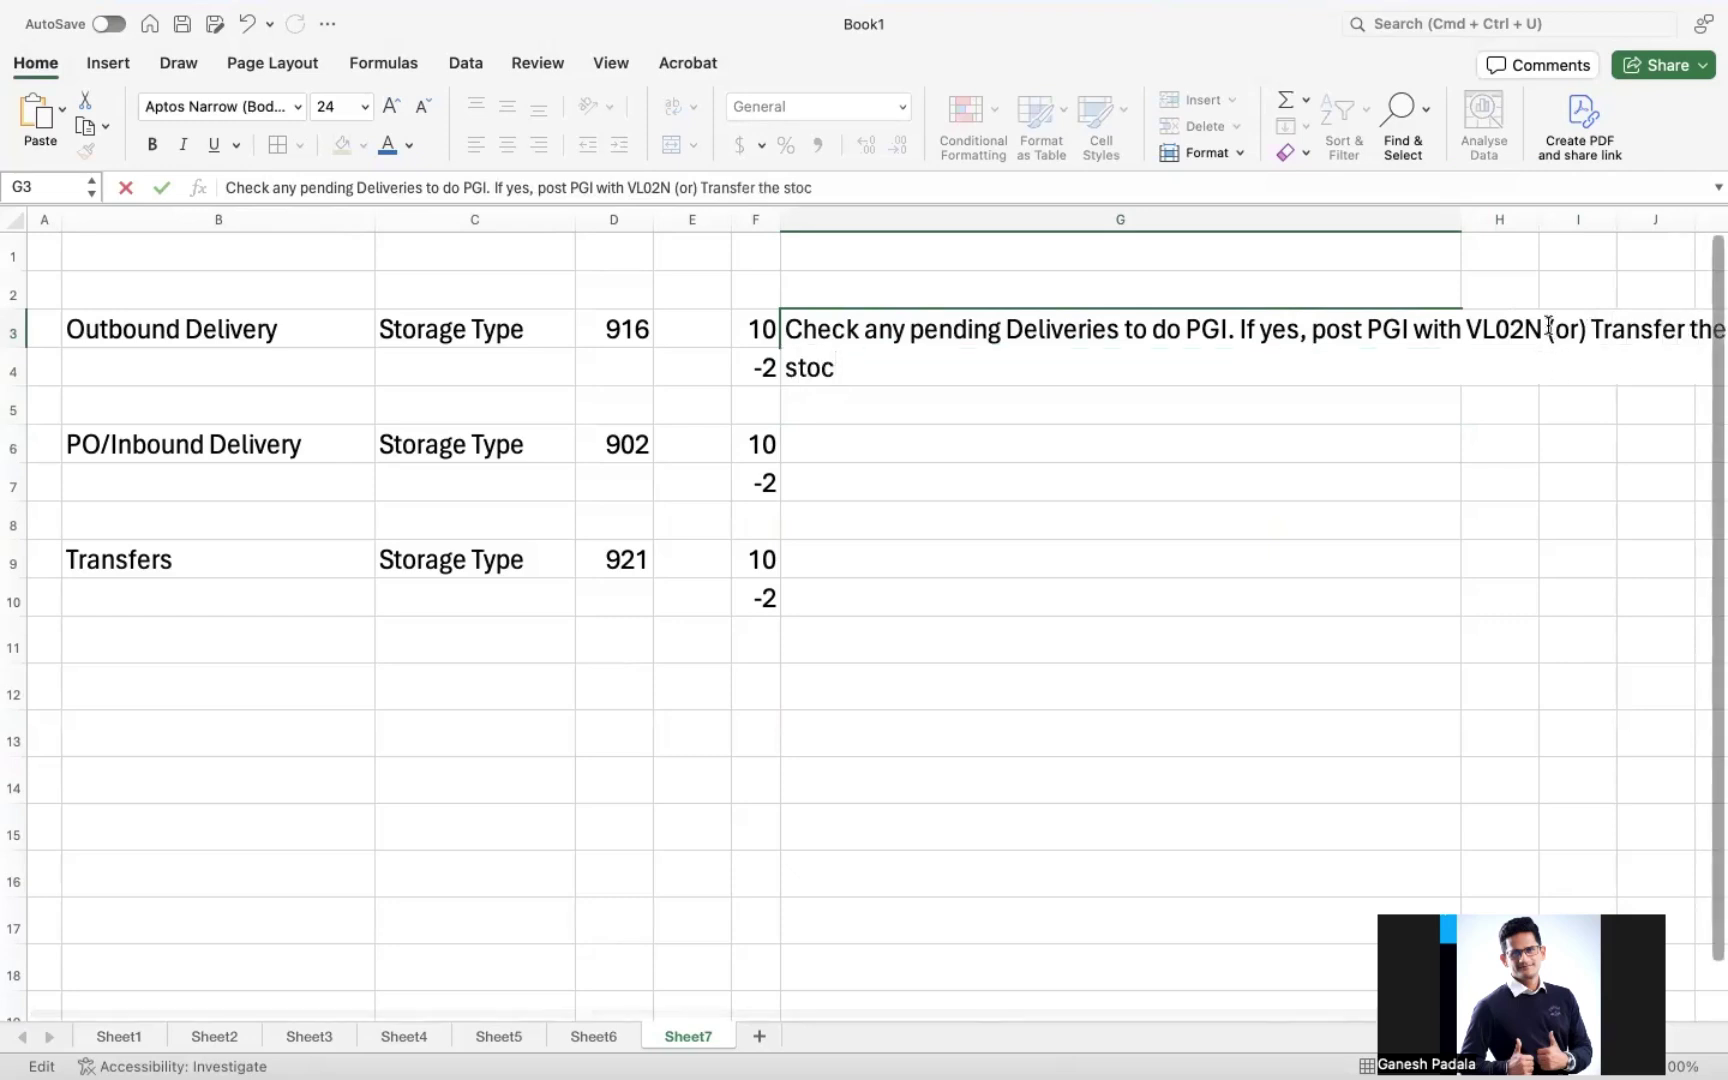
{"action": "left_click_drag", "start_coordinate": [1550, 329], "coordinate": [1561, 400]}
- Remove the added alternative text from G3 and clear -2 from F4
{"action": "key", "text": "BackSpace"}
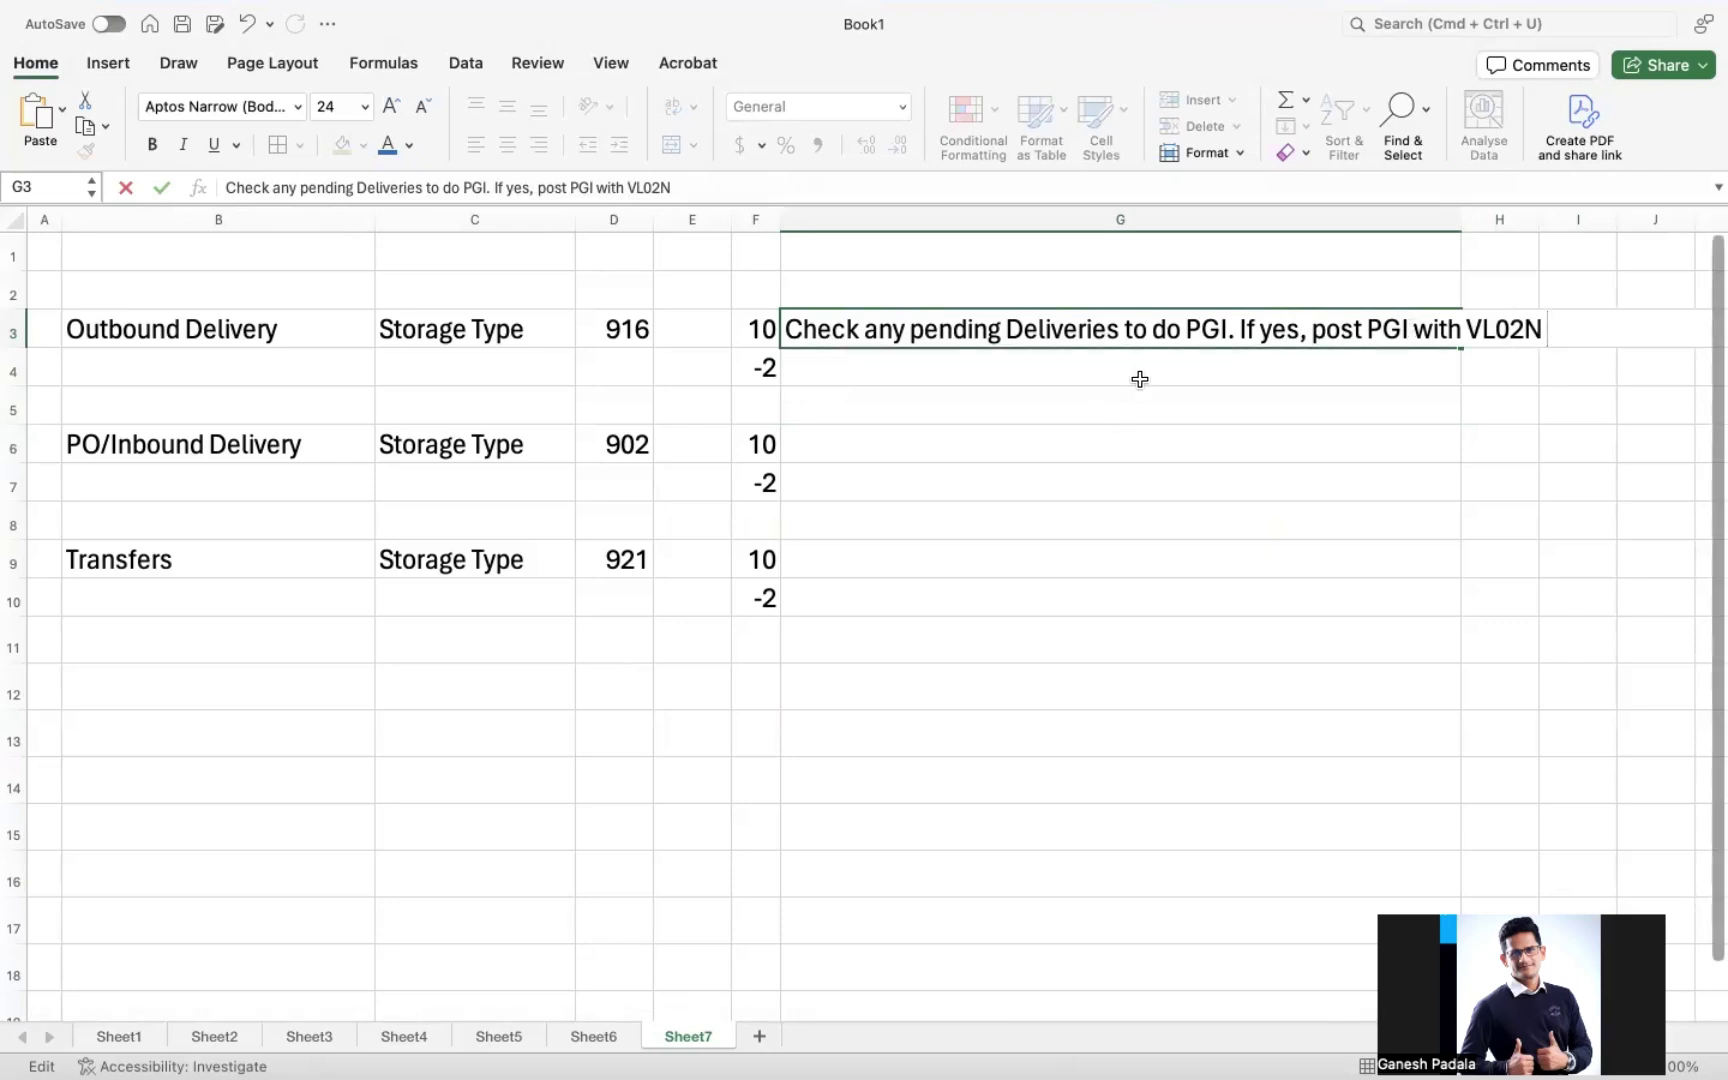
{"action": "left_click", "coordinate": [981, 408]}
{"action": "key", "text": "Left"}
{"action": "type", "text": "-2"}
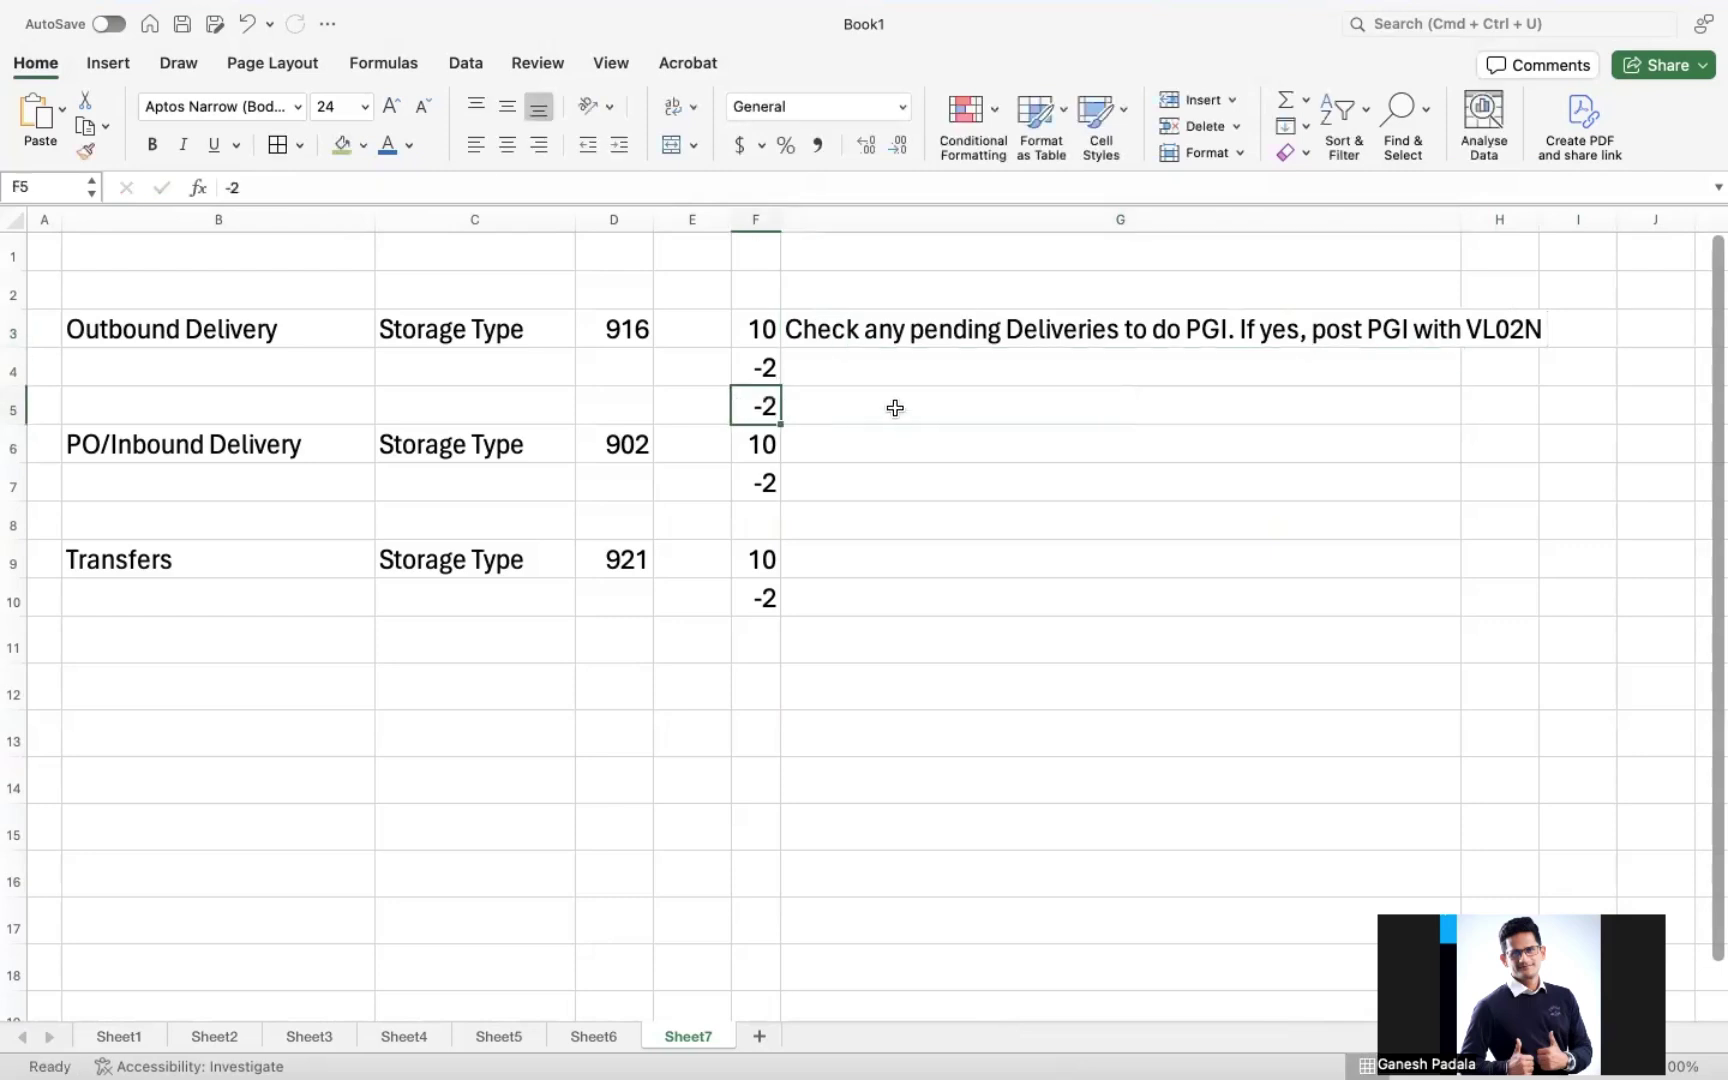
{"action": "key", "text": "Up"}
{"action": "key", "text": "Delete"}
- Enter 'Transfer the 916 Stock to respective Bin with LT10' in G4
{"action": "left_click", "coordinate": [912, 383]}
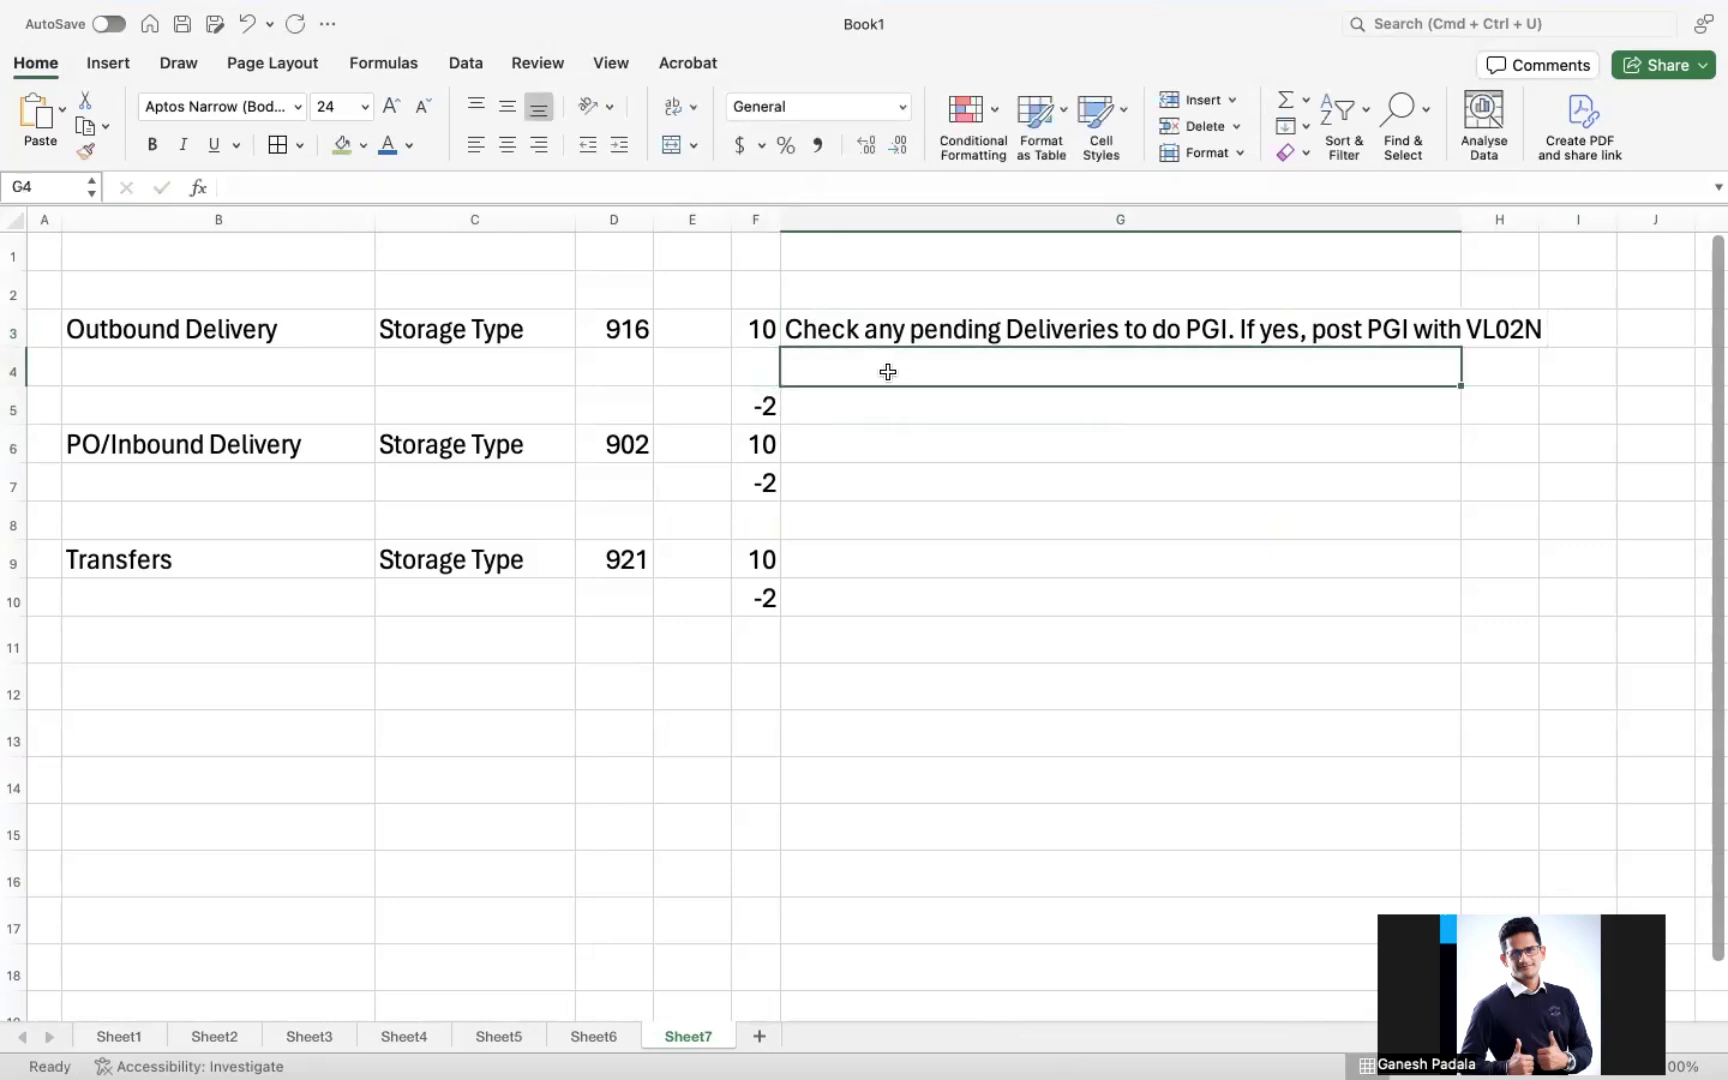
{"action": "type", "text": "Transfr"}
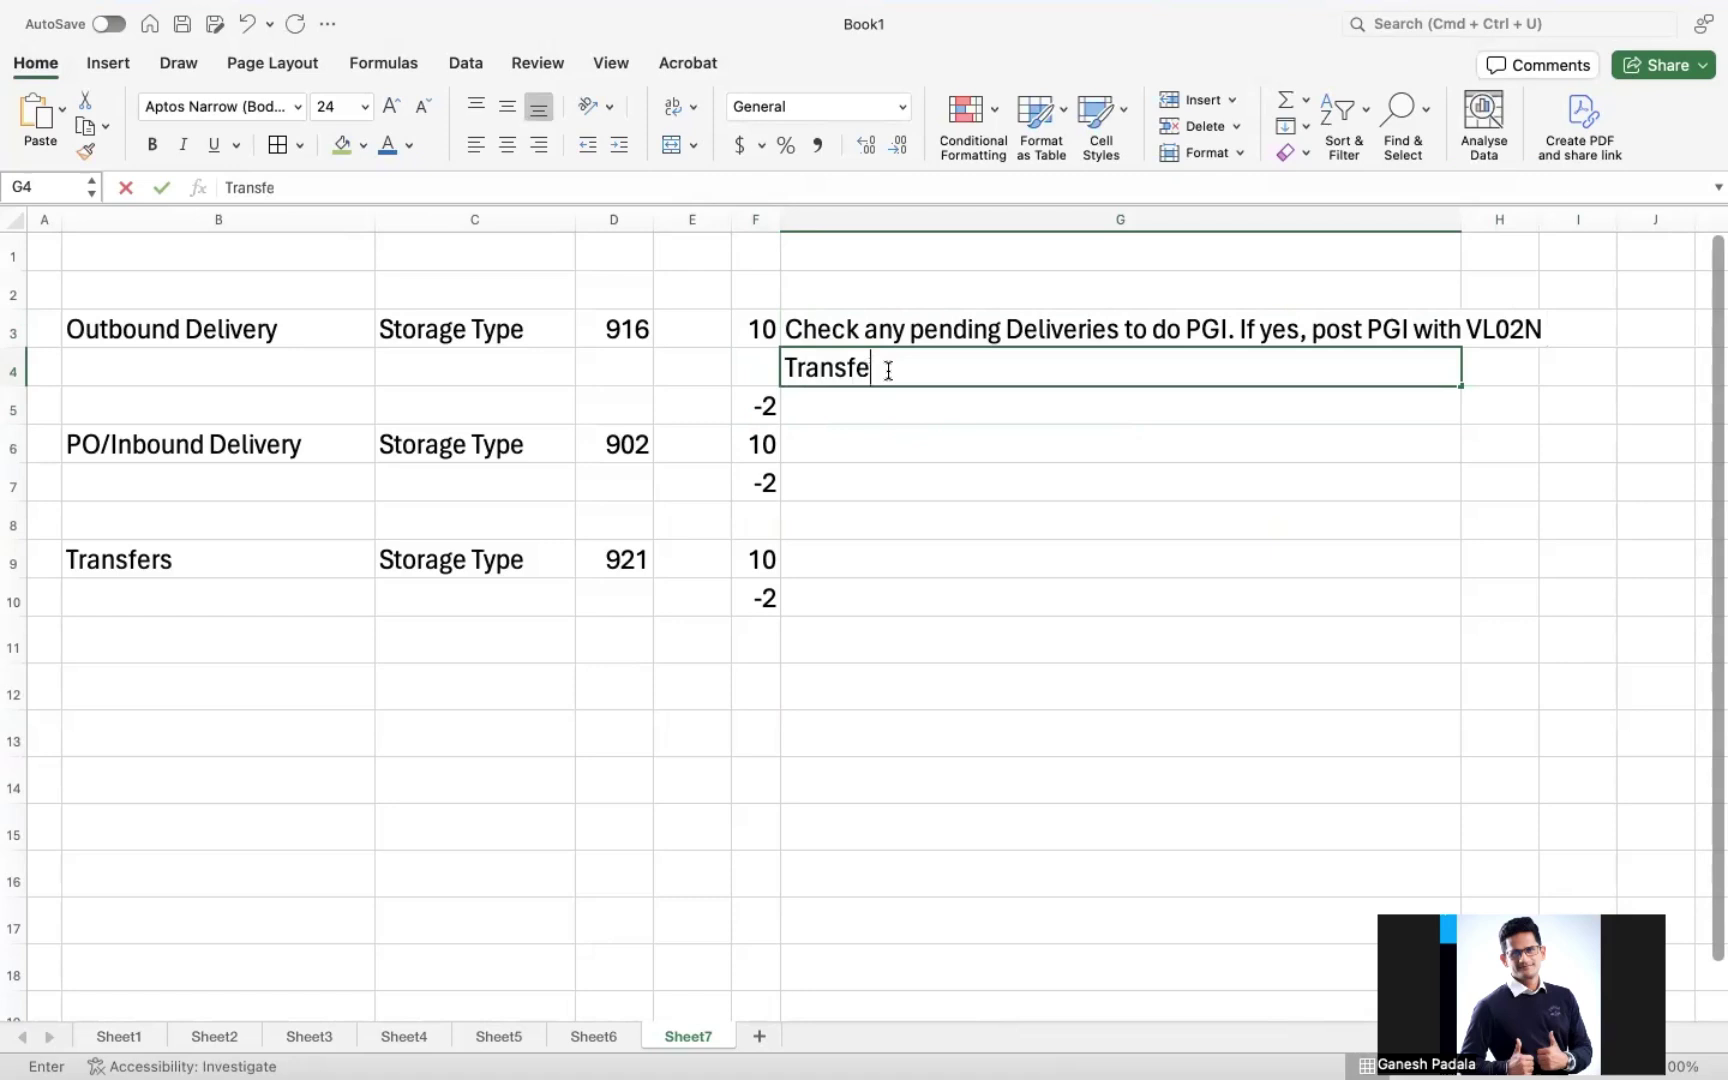
{"action": "type", "text": "r the 916"}
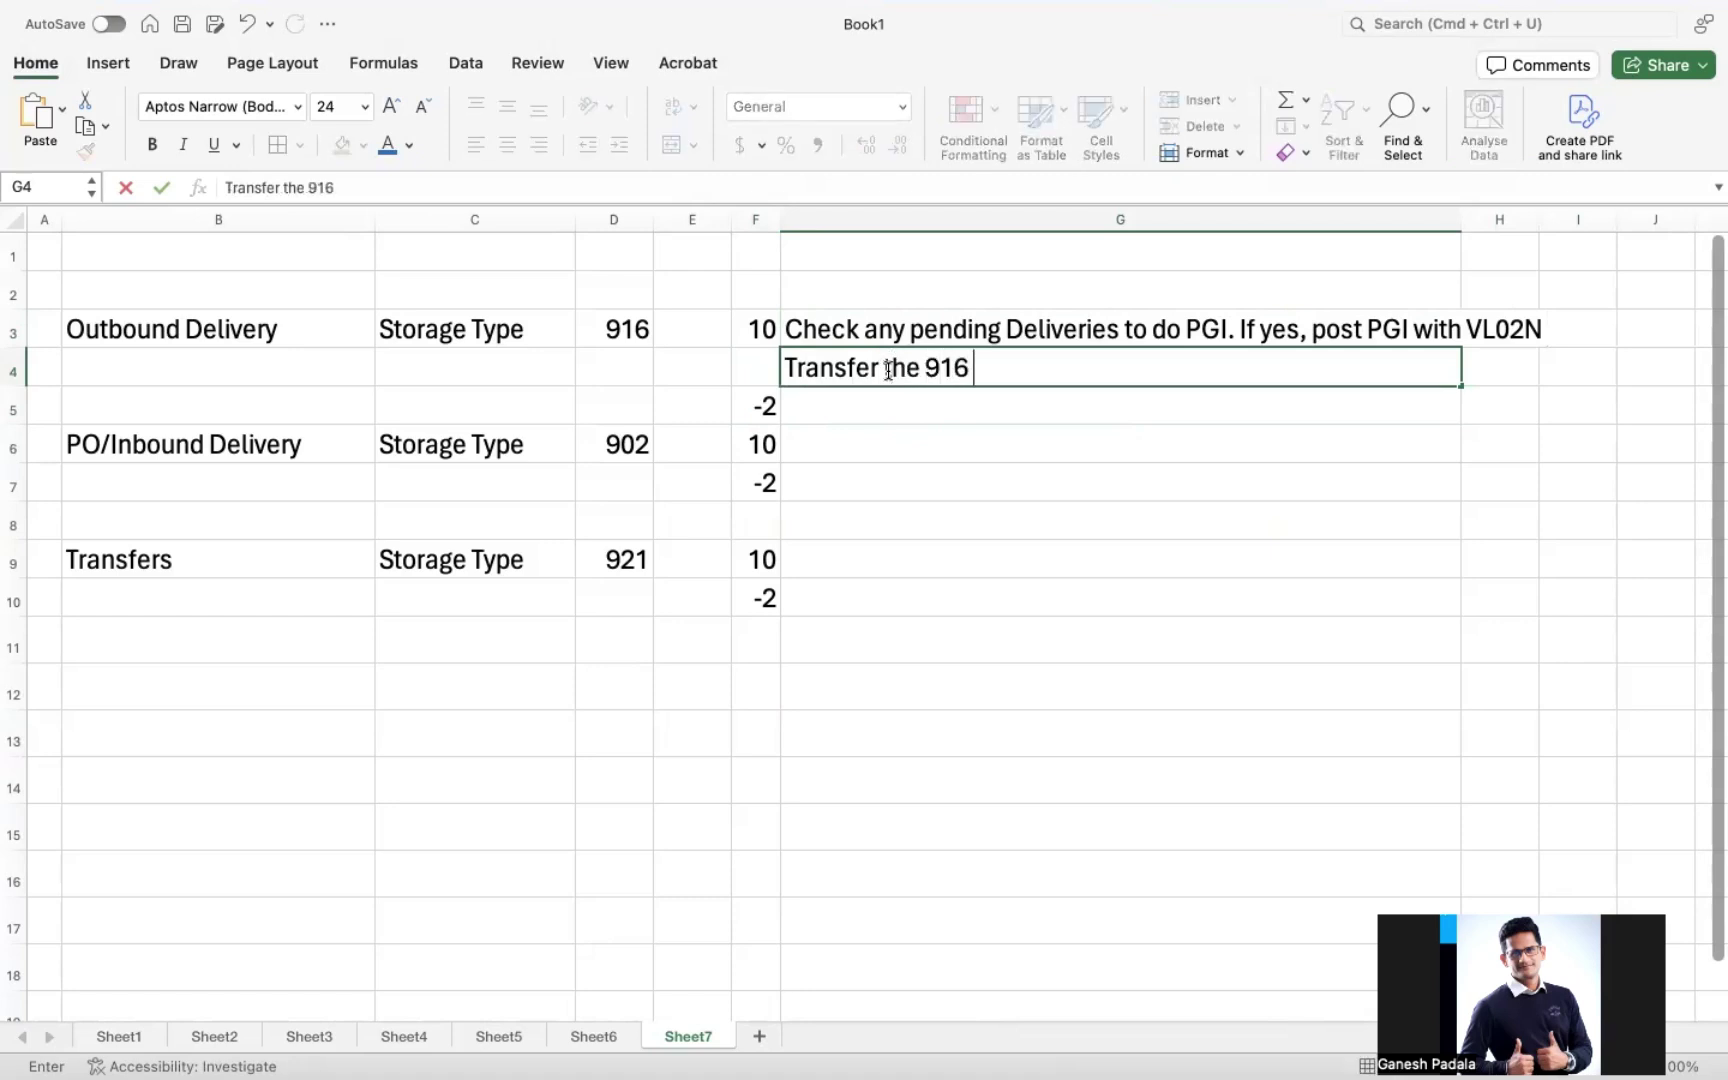
{"action": "type", "text": " Stock to re"}
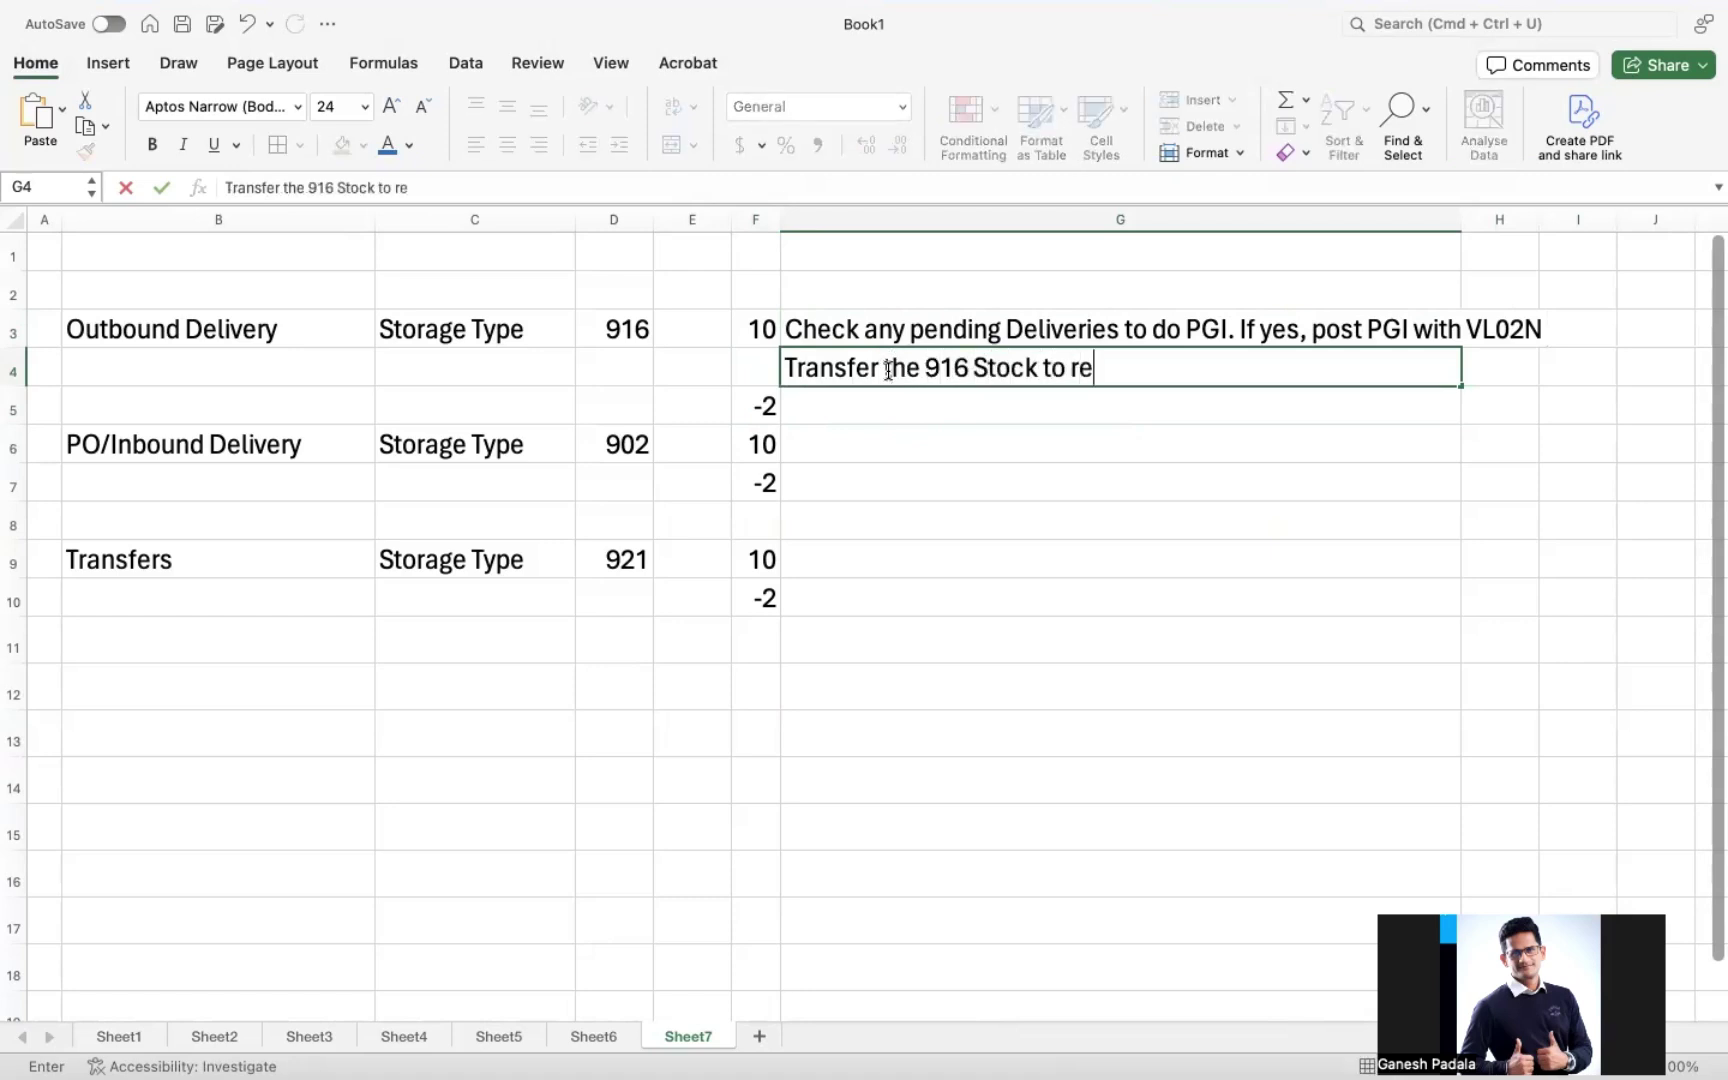
{"action": "type", "text": "spective Bin w"}
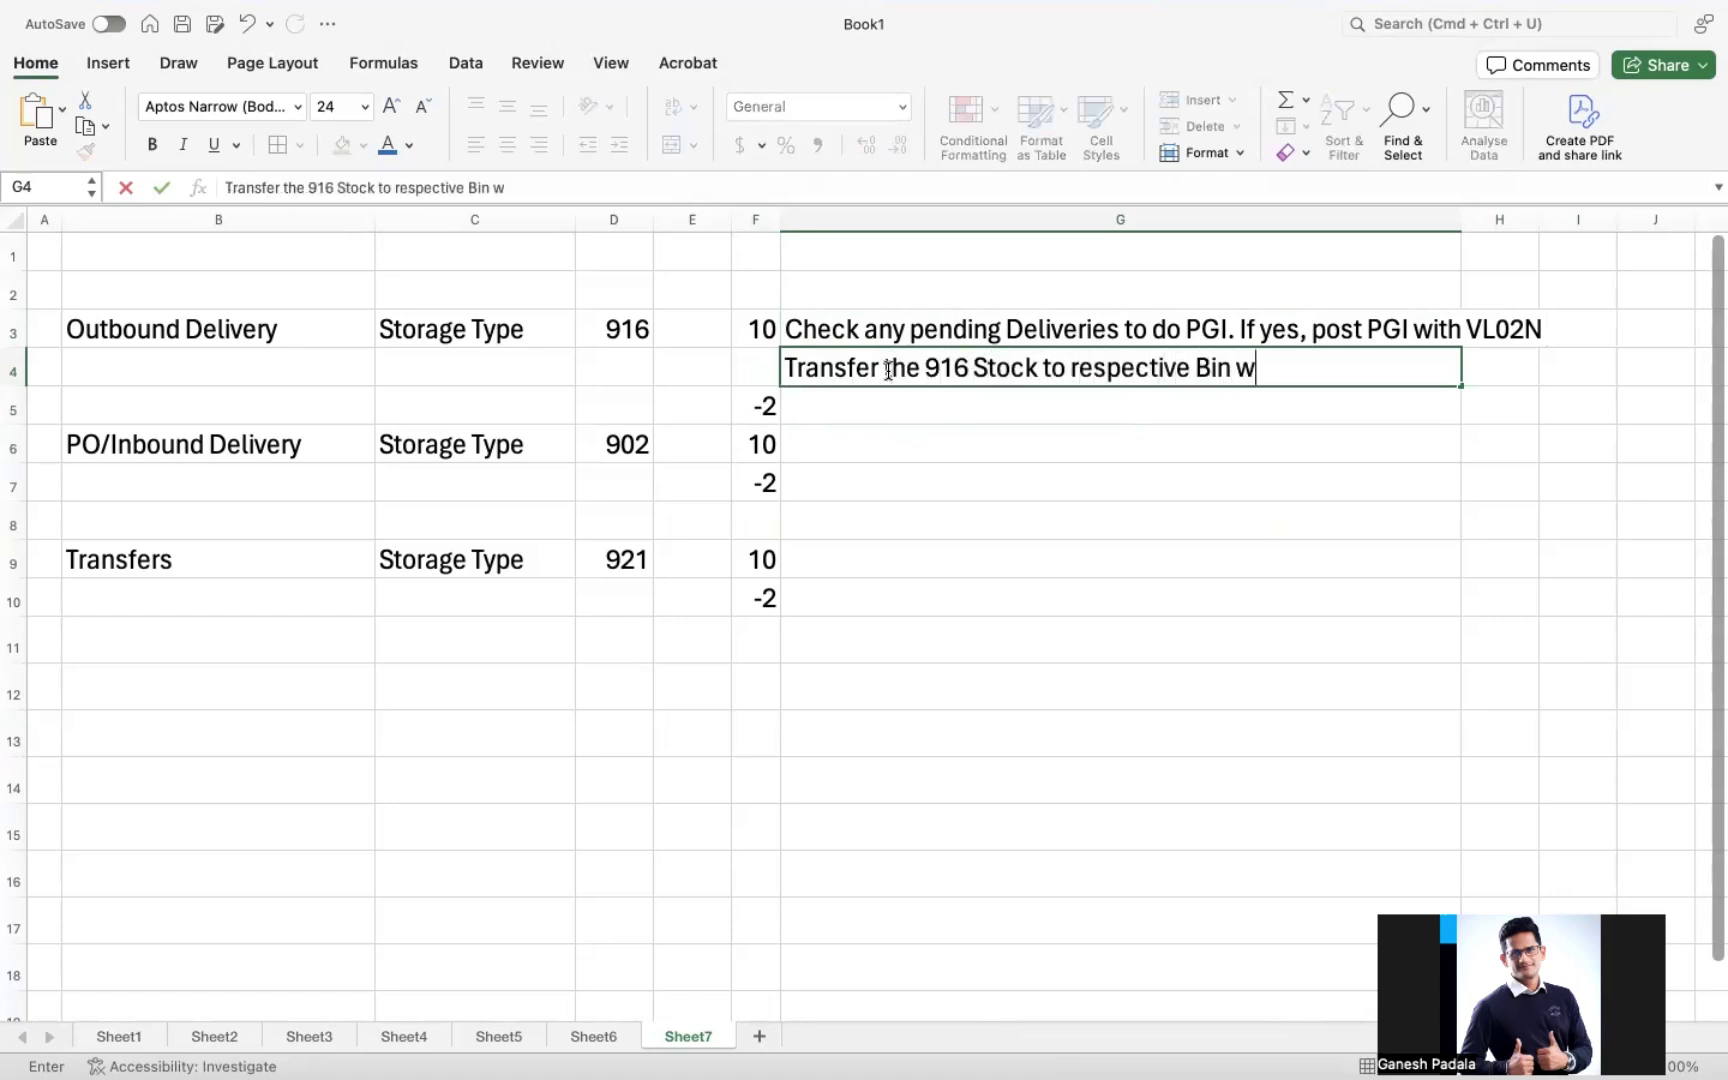
{"action": "type", "text": "ith "}
{"action": "type", "text": "LT10 T"}
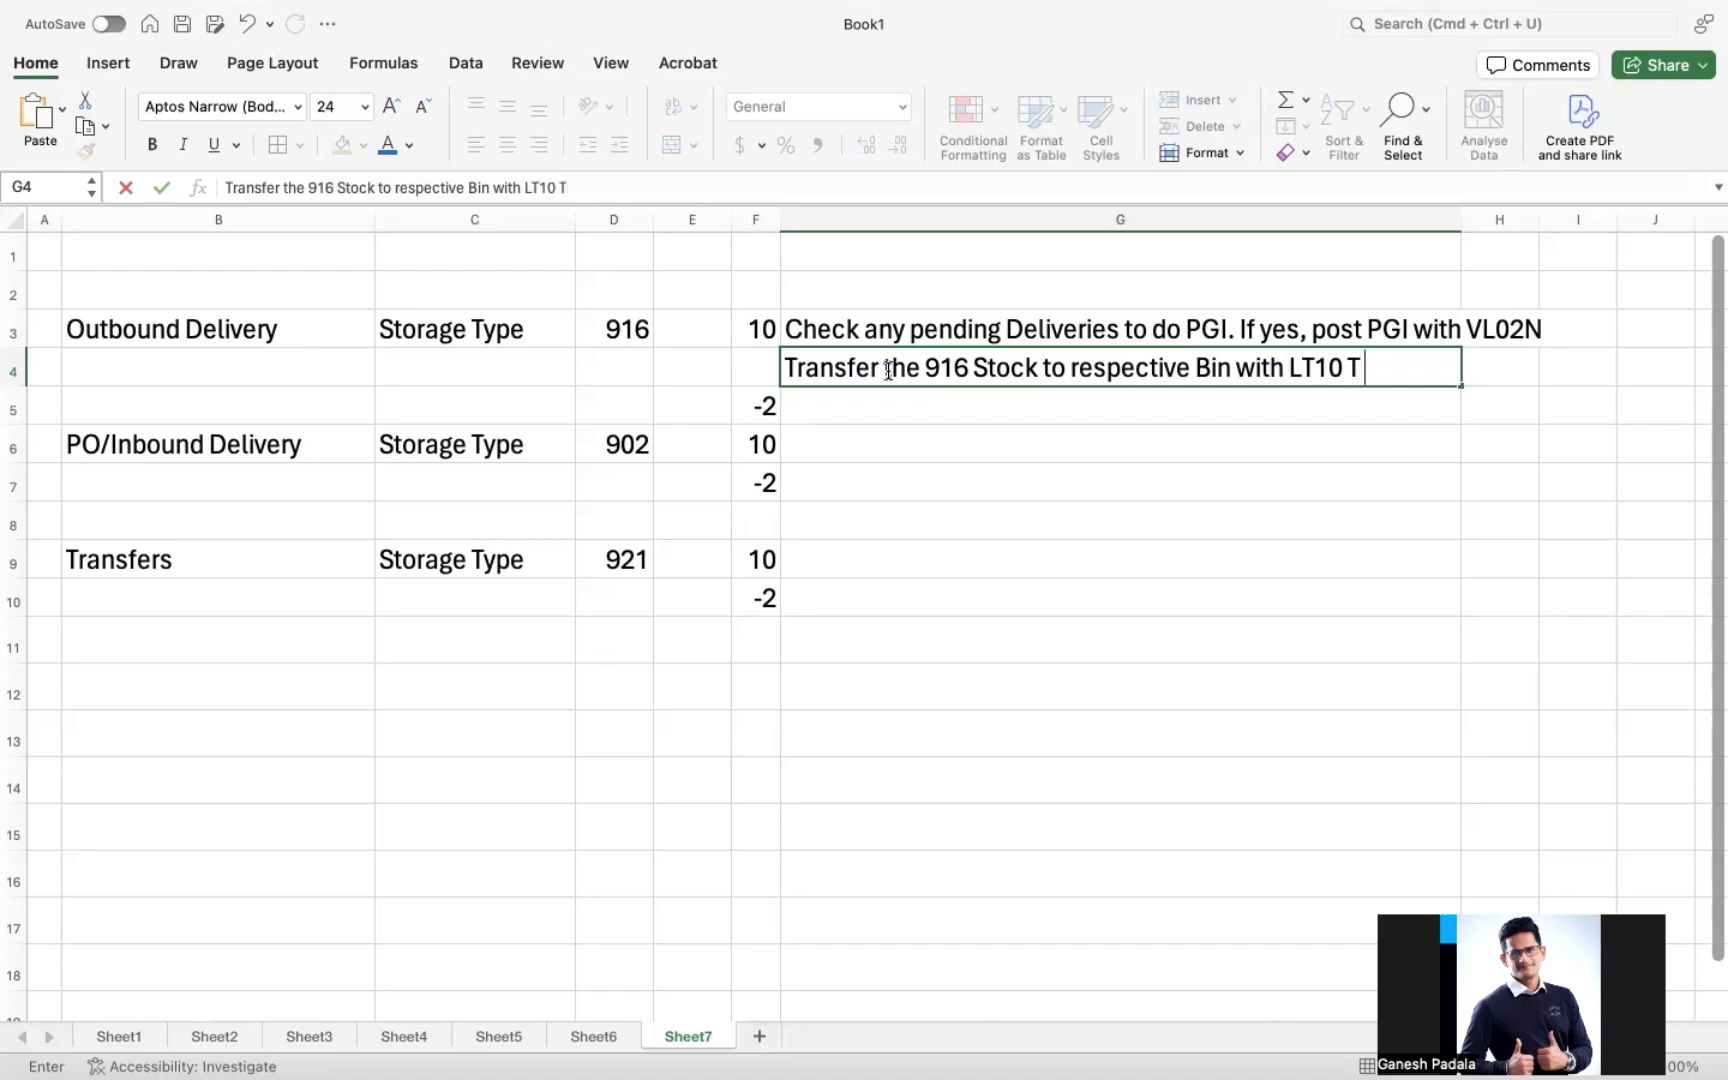
{"action": "type", "text": "c"}
{"action": "key", "text": "Return"}
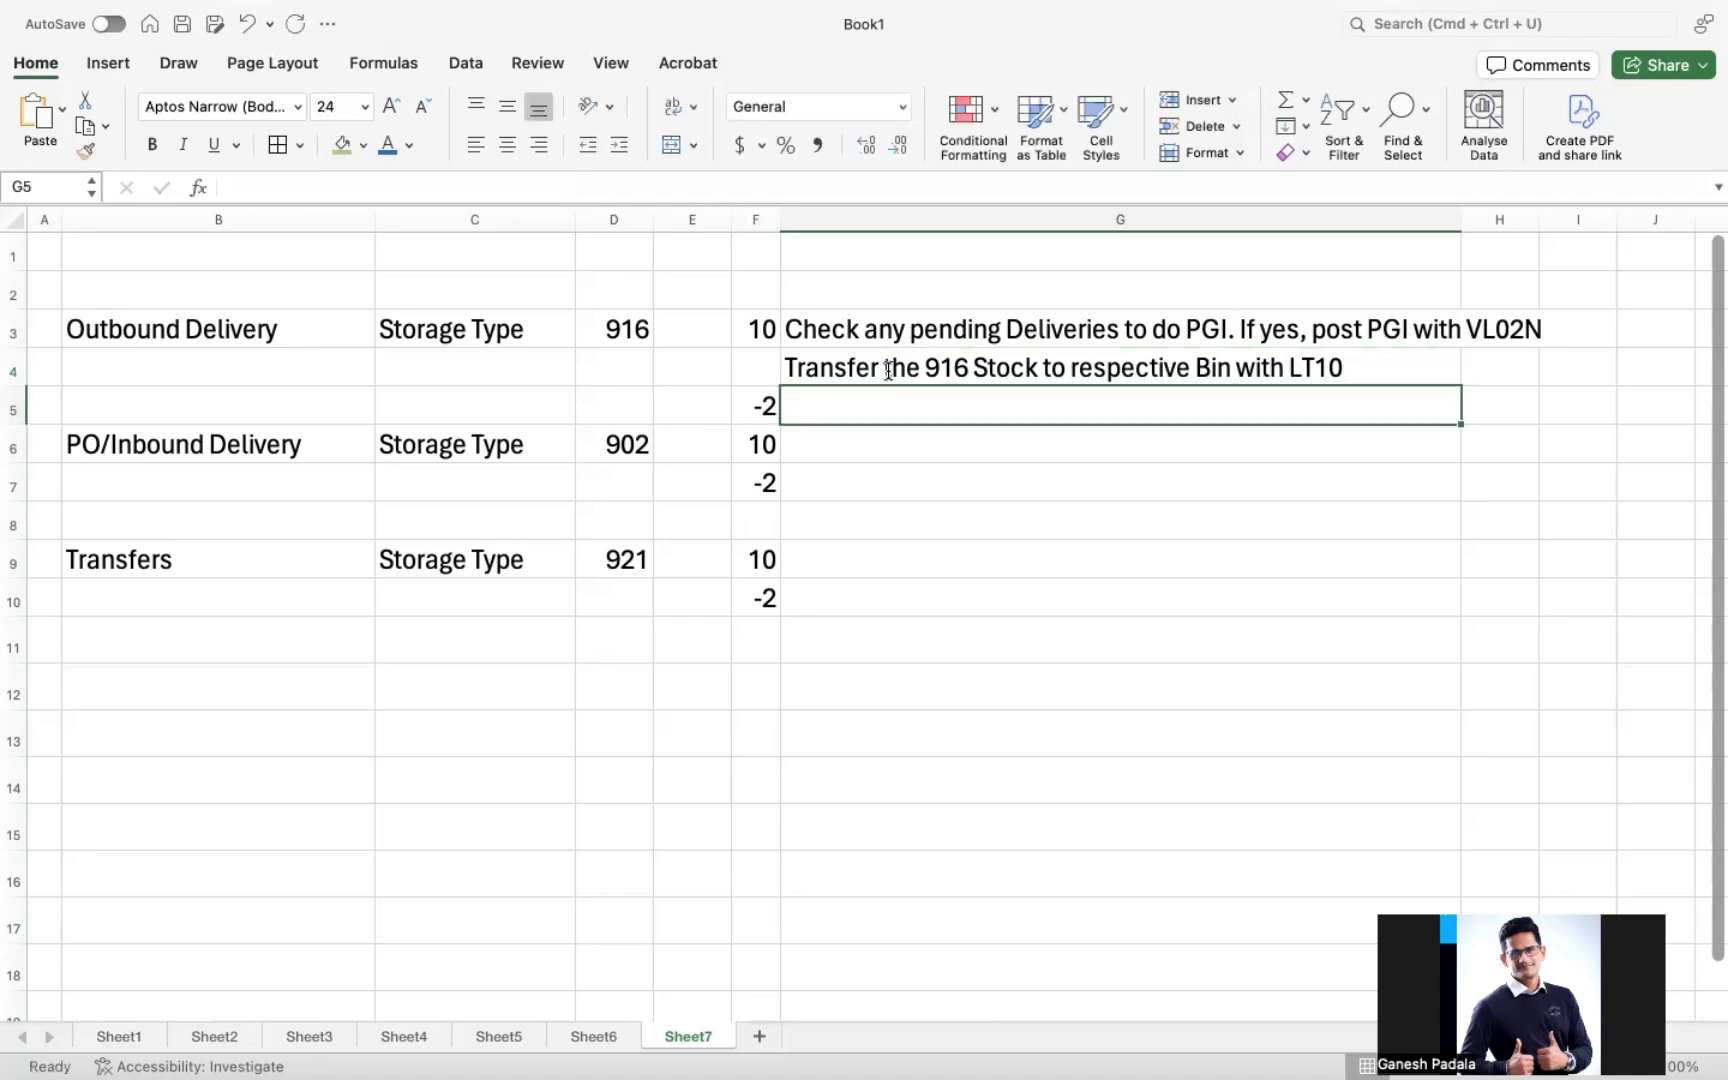
{"action": "left_click", "coordinate": [1127, 353]}
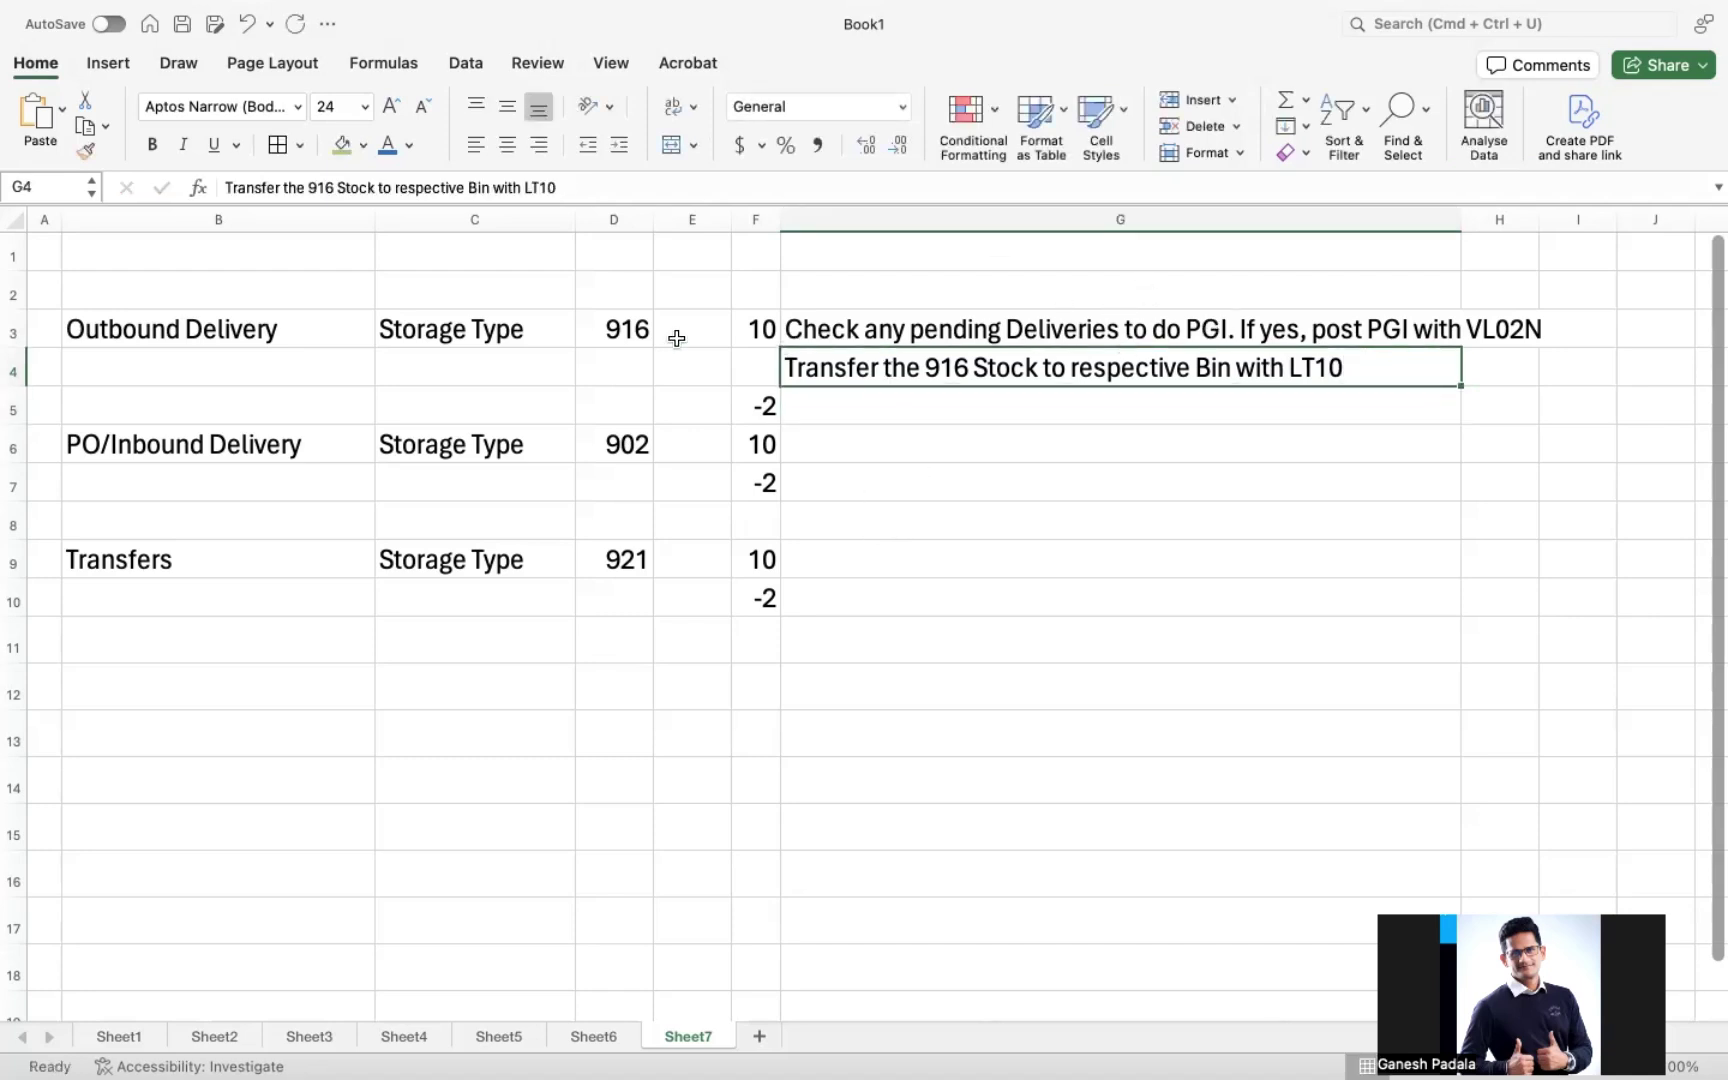
- AutoFit column G to fit both solution notes
{"action": "left_click", "coordinate": [630, 328]}
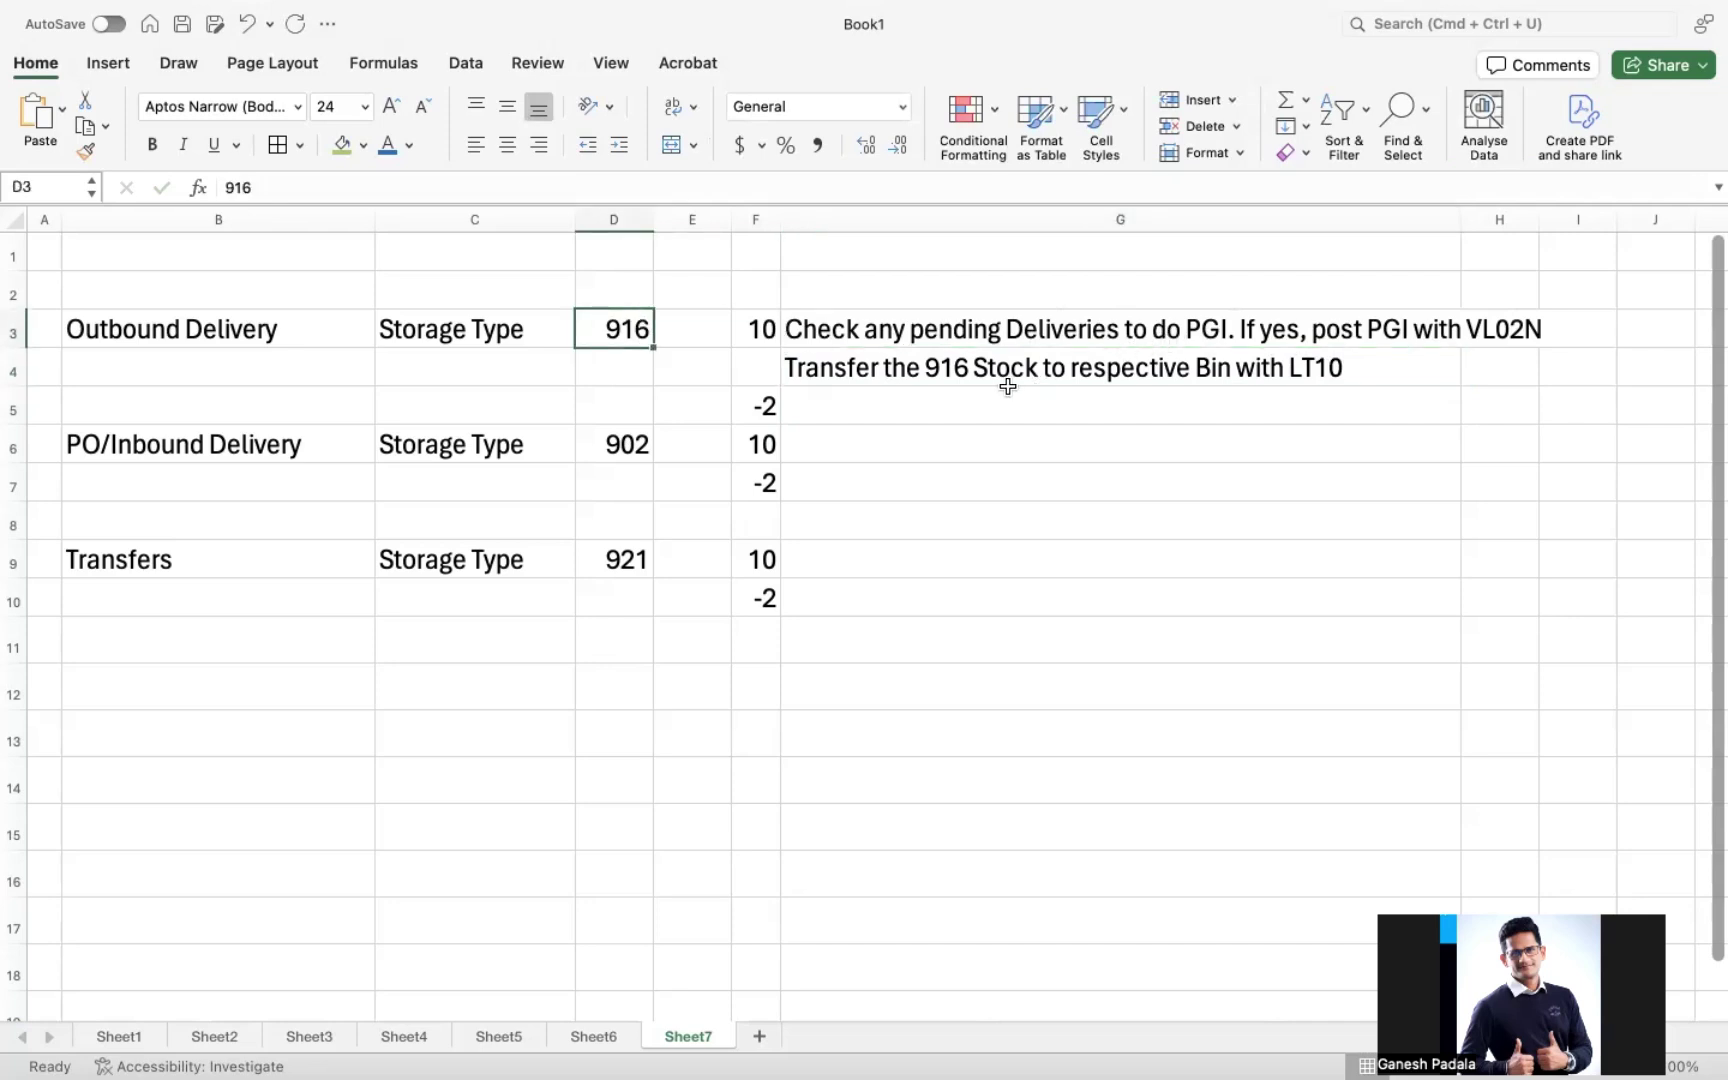
{"action": "left_click", "coordinate": [940, 372]}
{"action": "key", "text": "Up"}
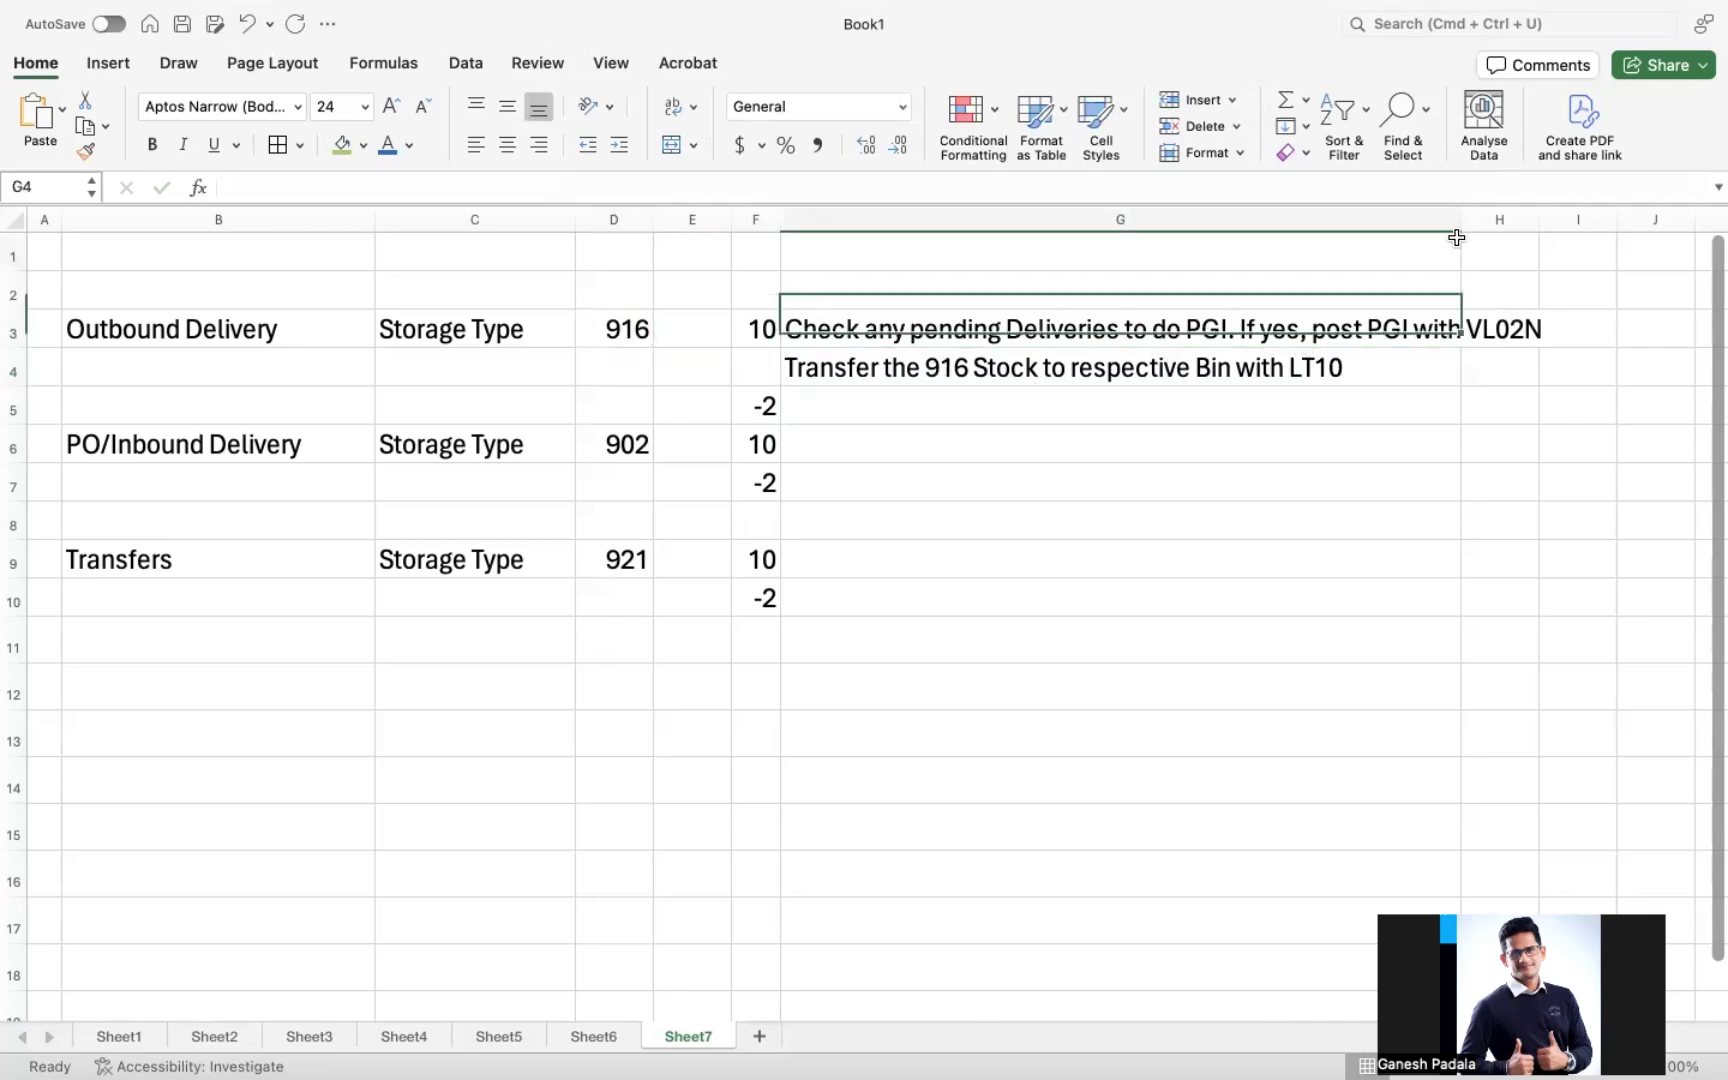
{"action": "key", "text": "Up"}
{"action": "key", "text": "Up"}
{"action": "left_click", "coordinate": [1432, 219]}
{"action": "double_click", "coordinate": [1460, 218]}
{"action": "left_click", "coordinate": [1175, 403]}
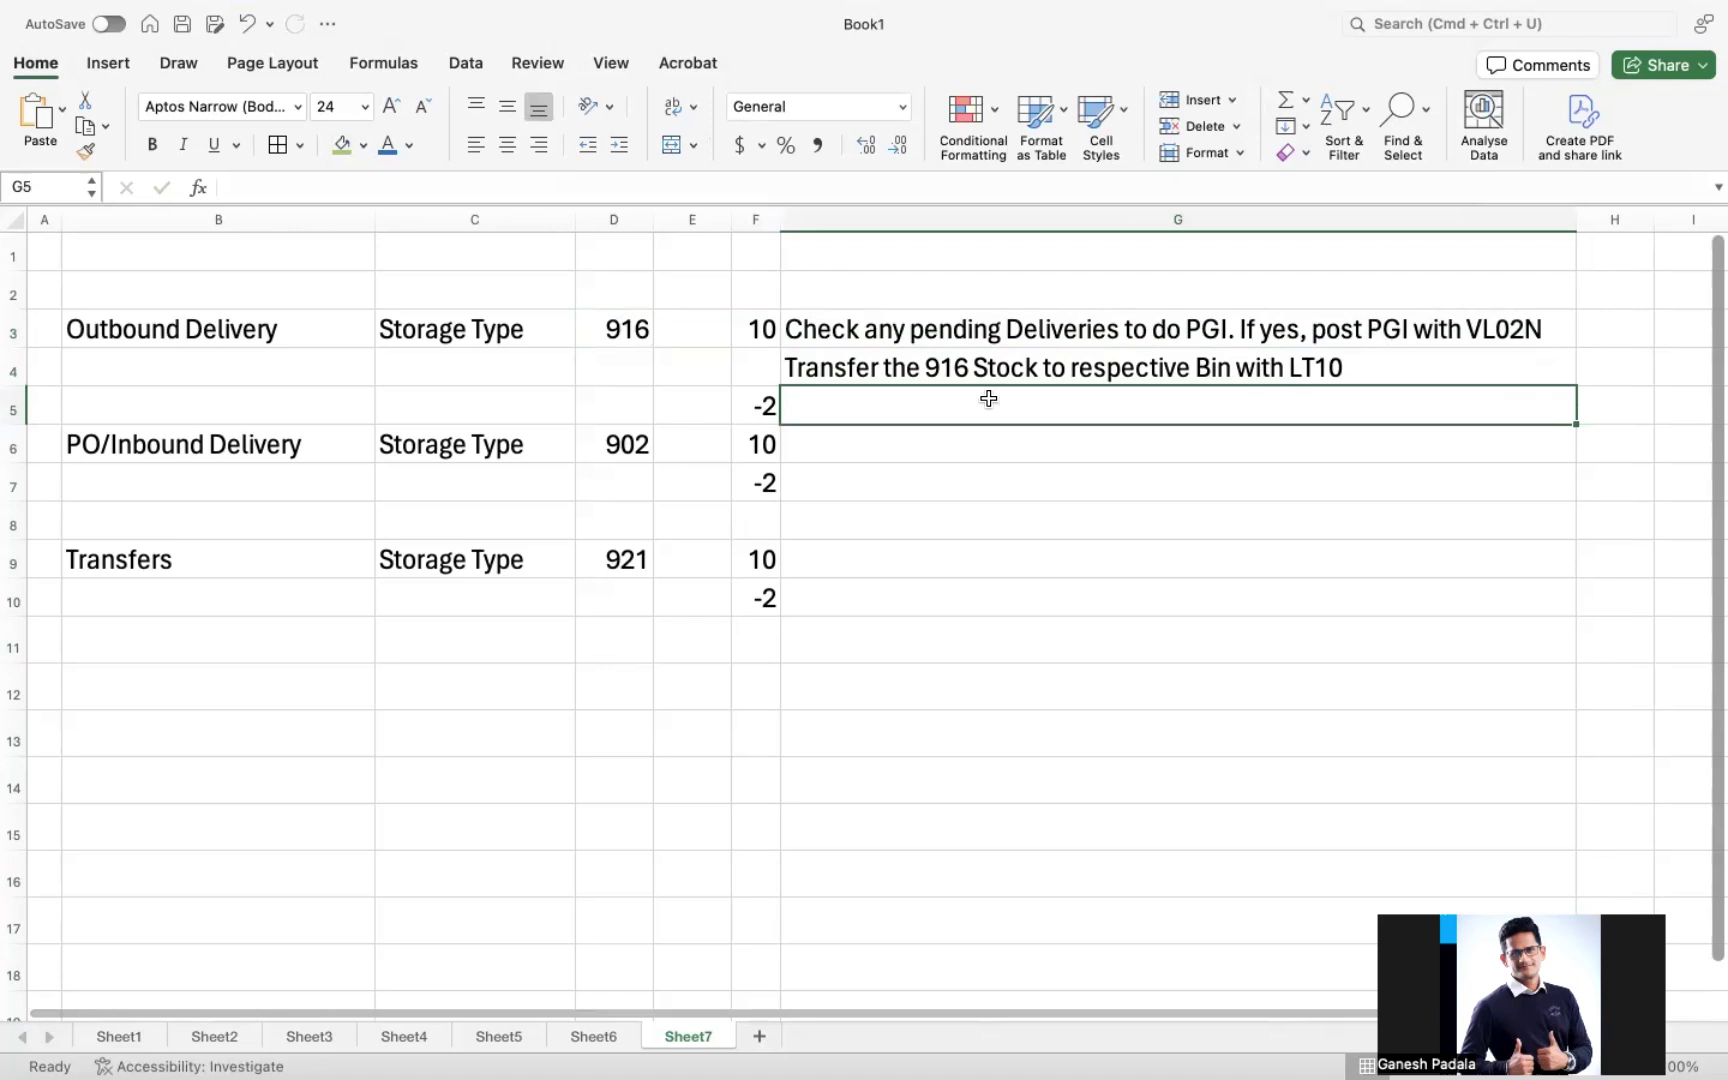
- Type 'Solutions' in G2, make it bold, and give it a light green fill
{"action": "left_click", "coordinate": [929, 278]}
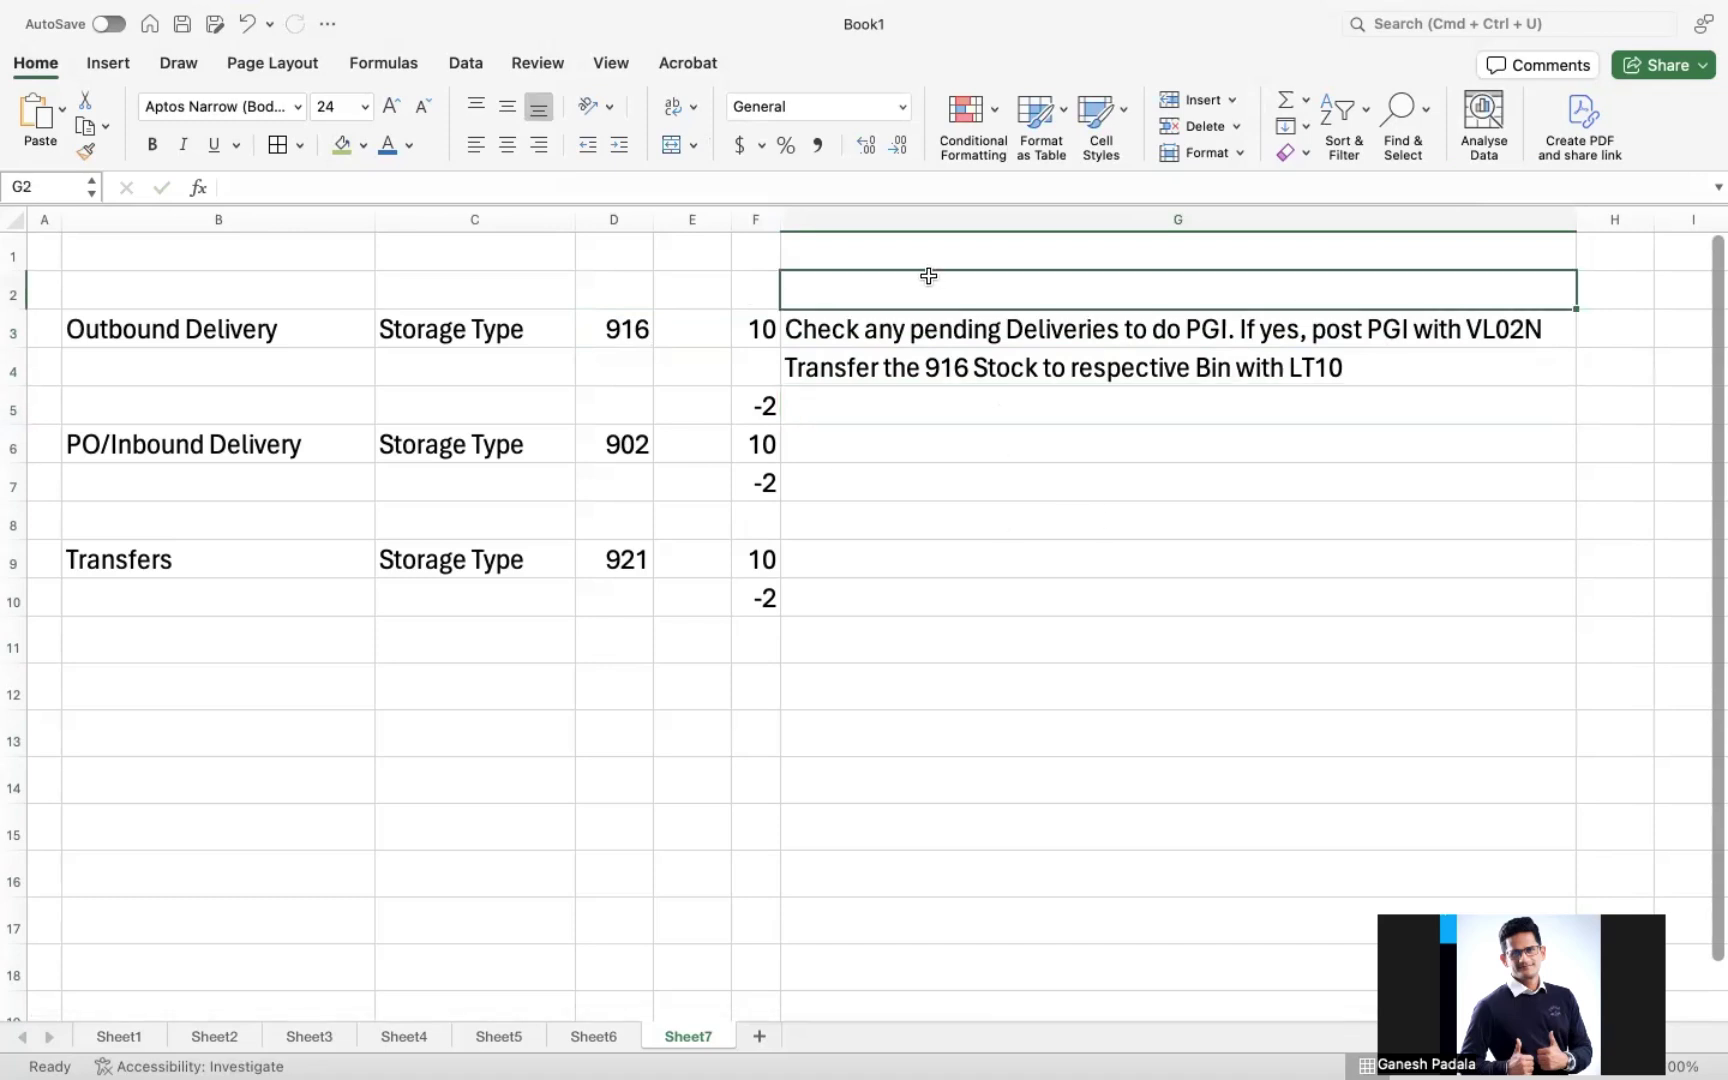
{"action": "type", "text": "Solutio"}
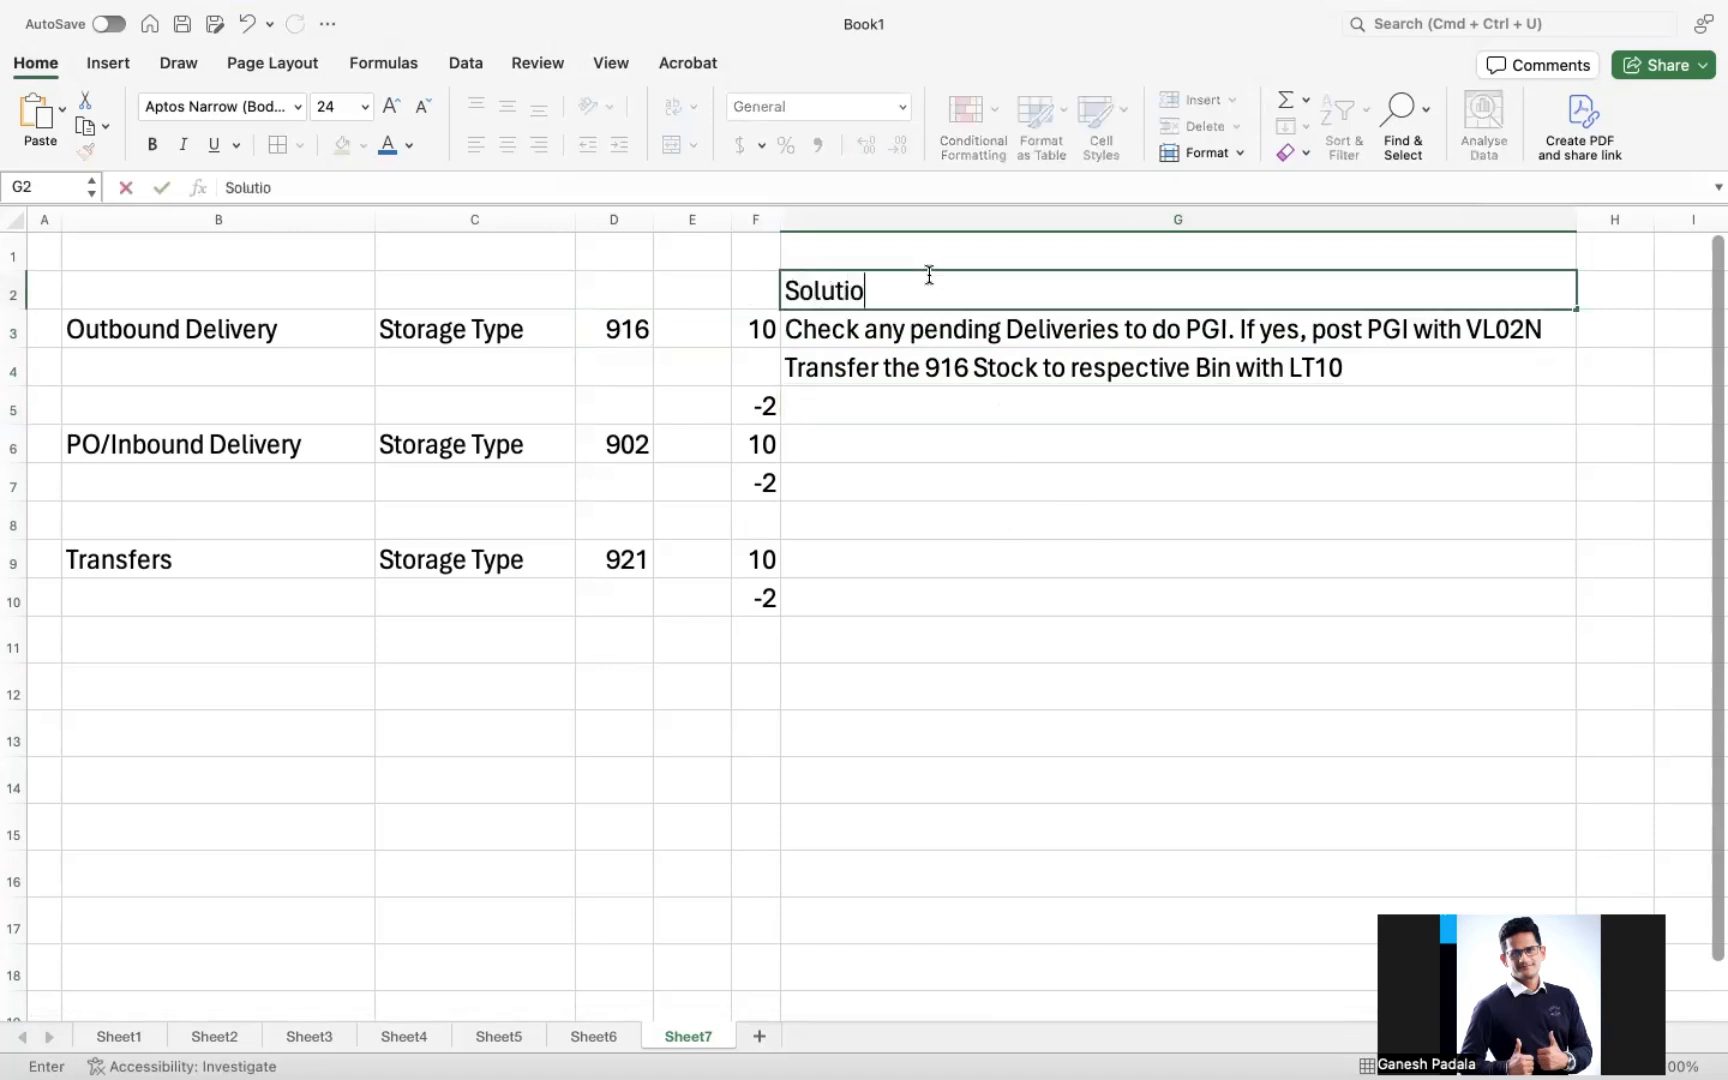
{"action": "type", "text": "n s"}
{"action": "key", "text": "BackSpace"}
{"action": "type", "text": "s"}
{"action": "key", "text": "Return"}
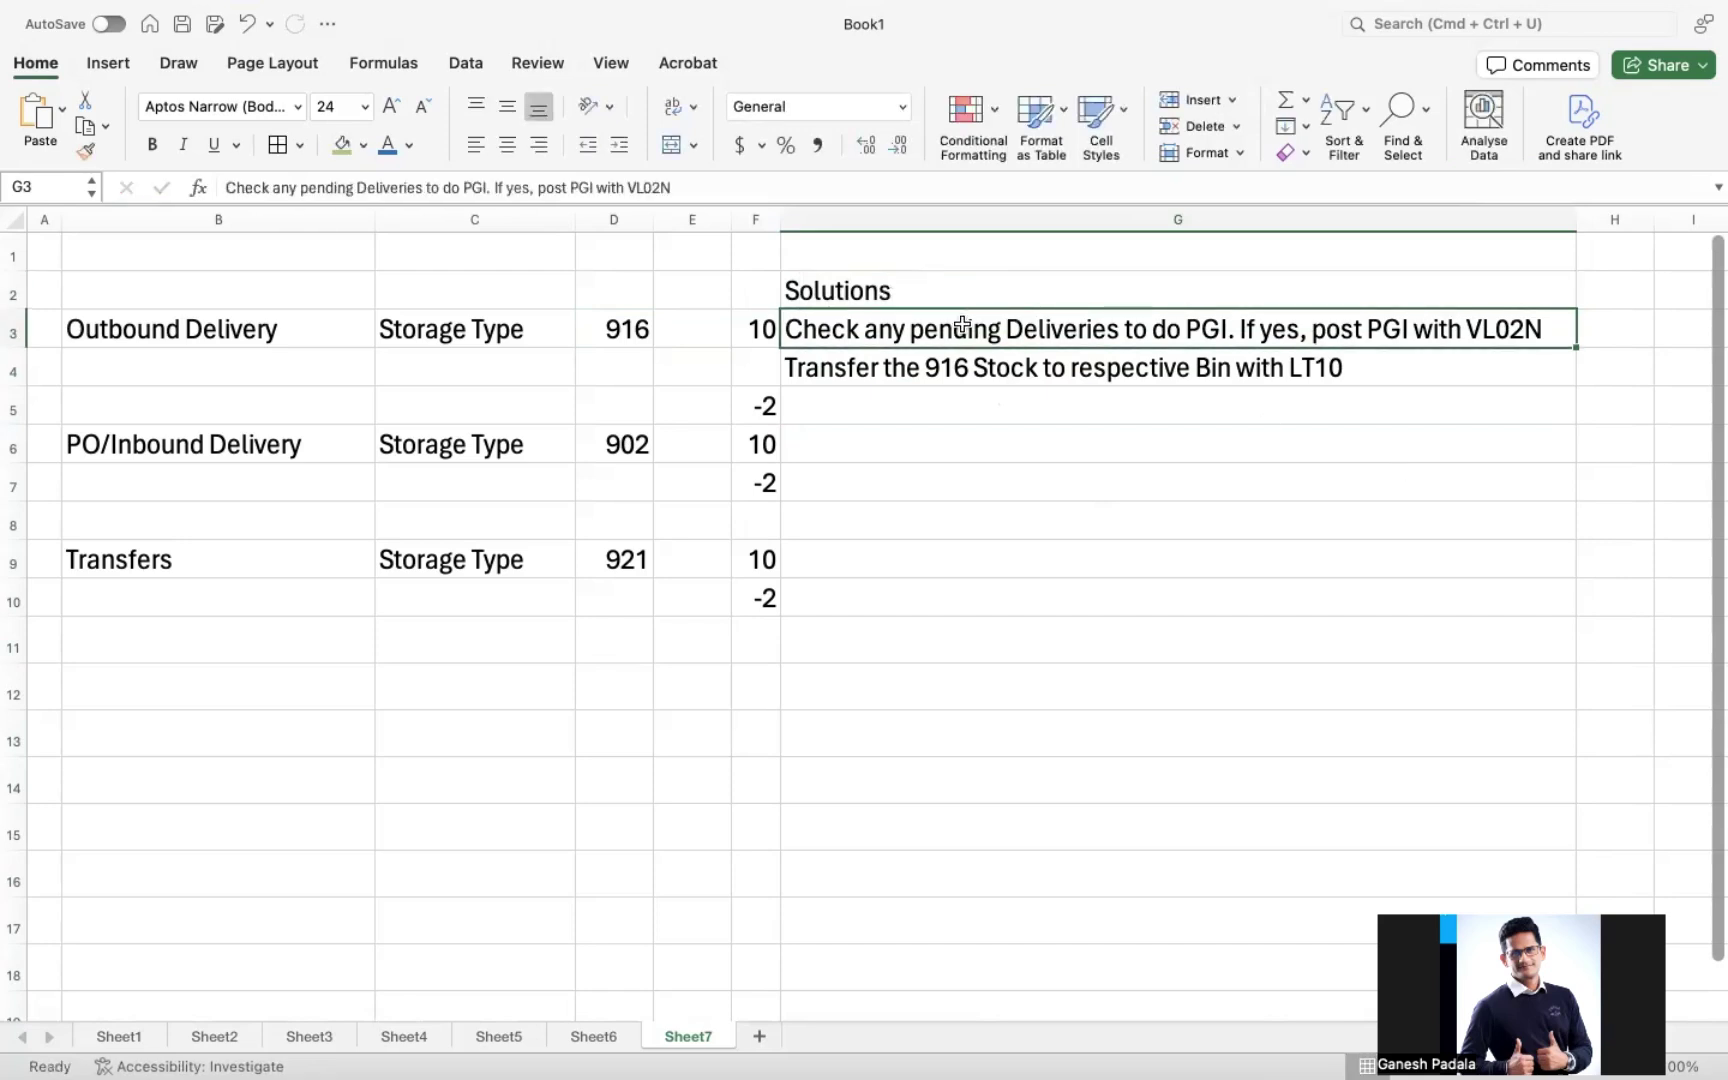
{"action": "left_click", "coordinate": [884, 287]}
{"action": "key", "text": "ctrl+b"}
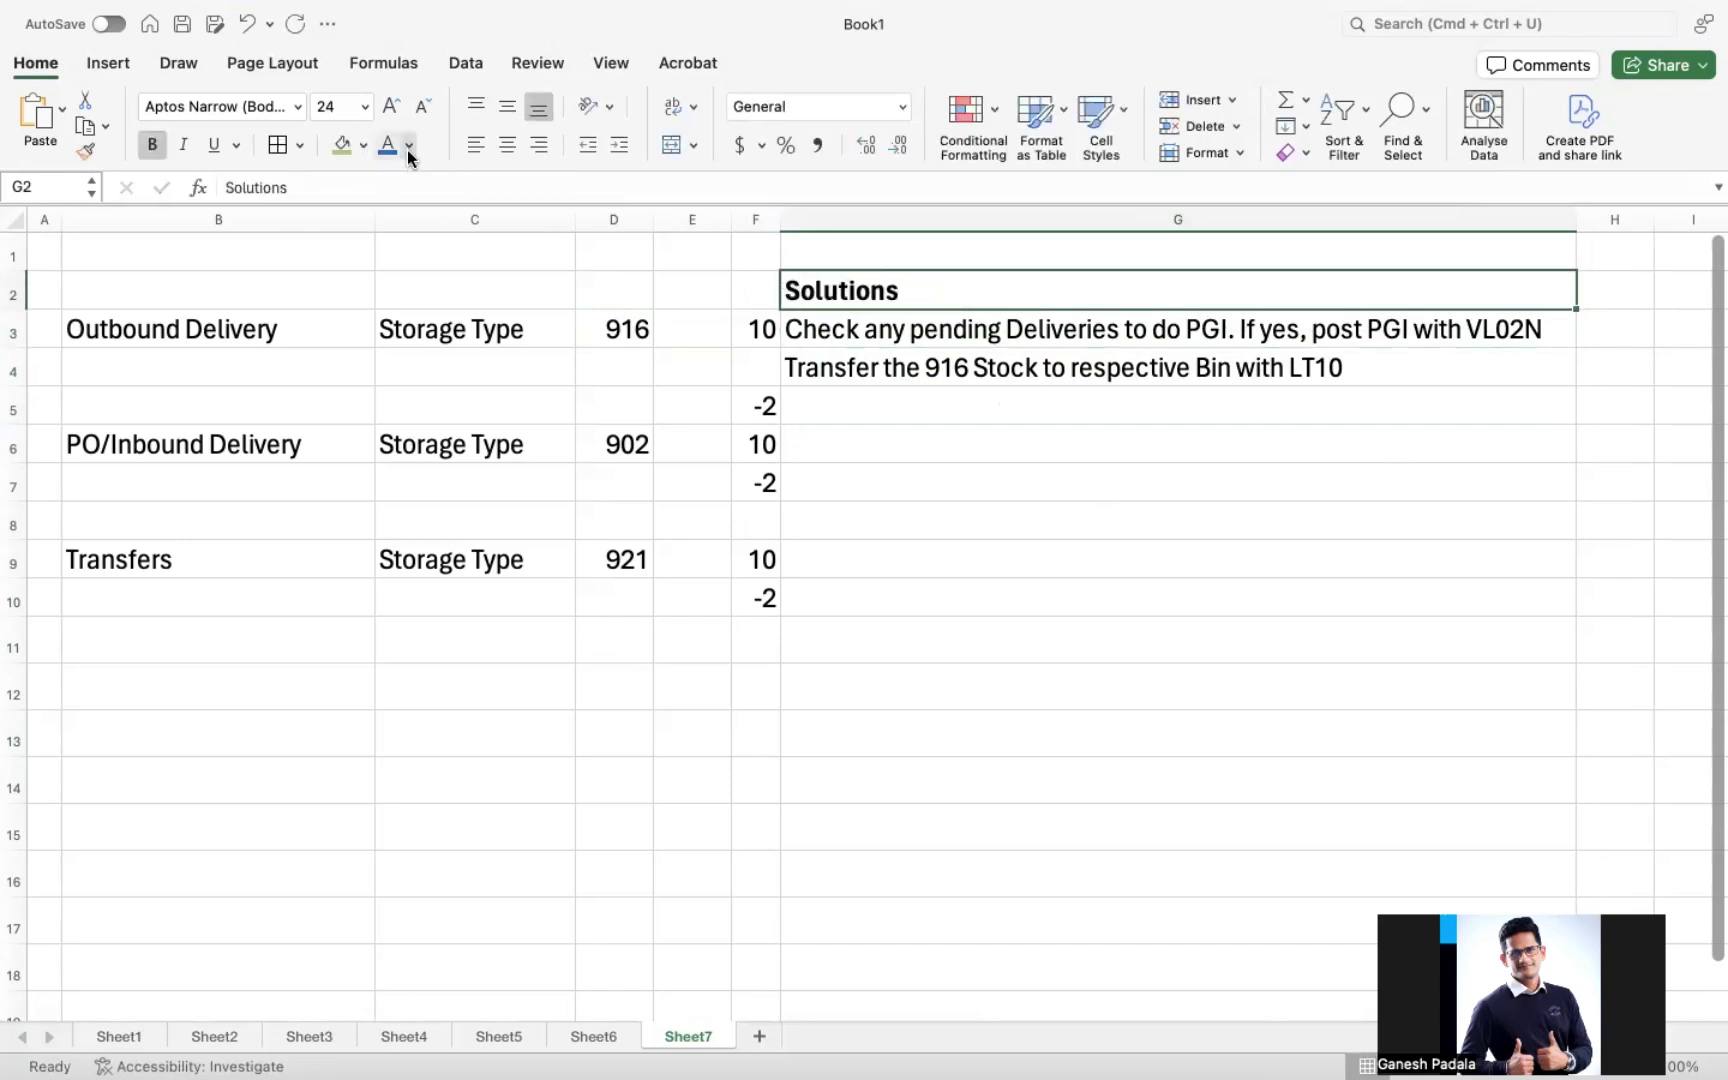
{"action": "left_click", "coordinate": [361, 144]}
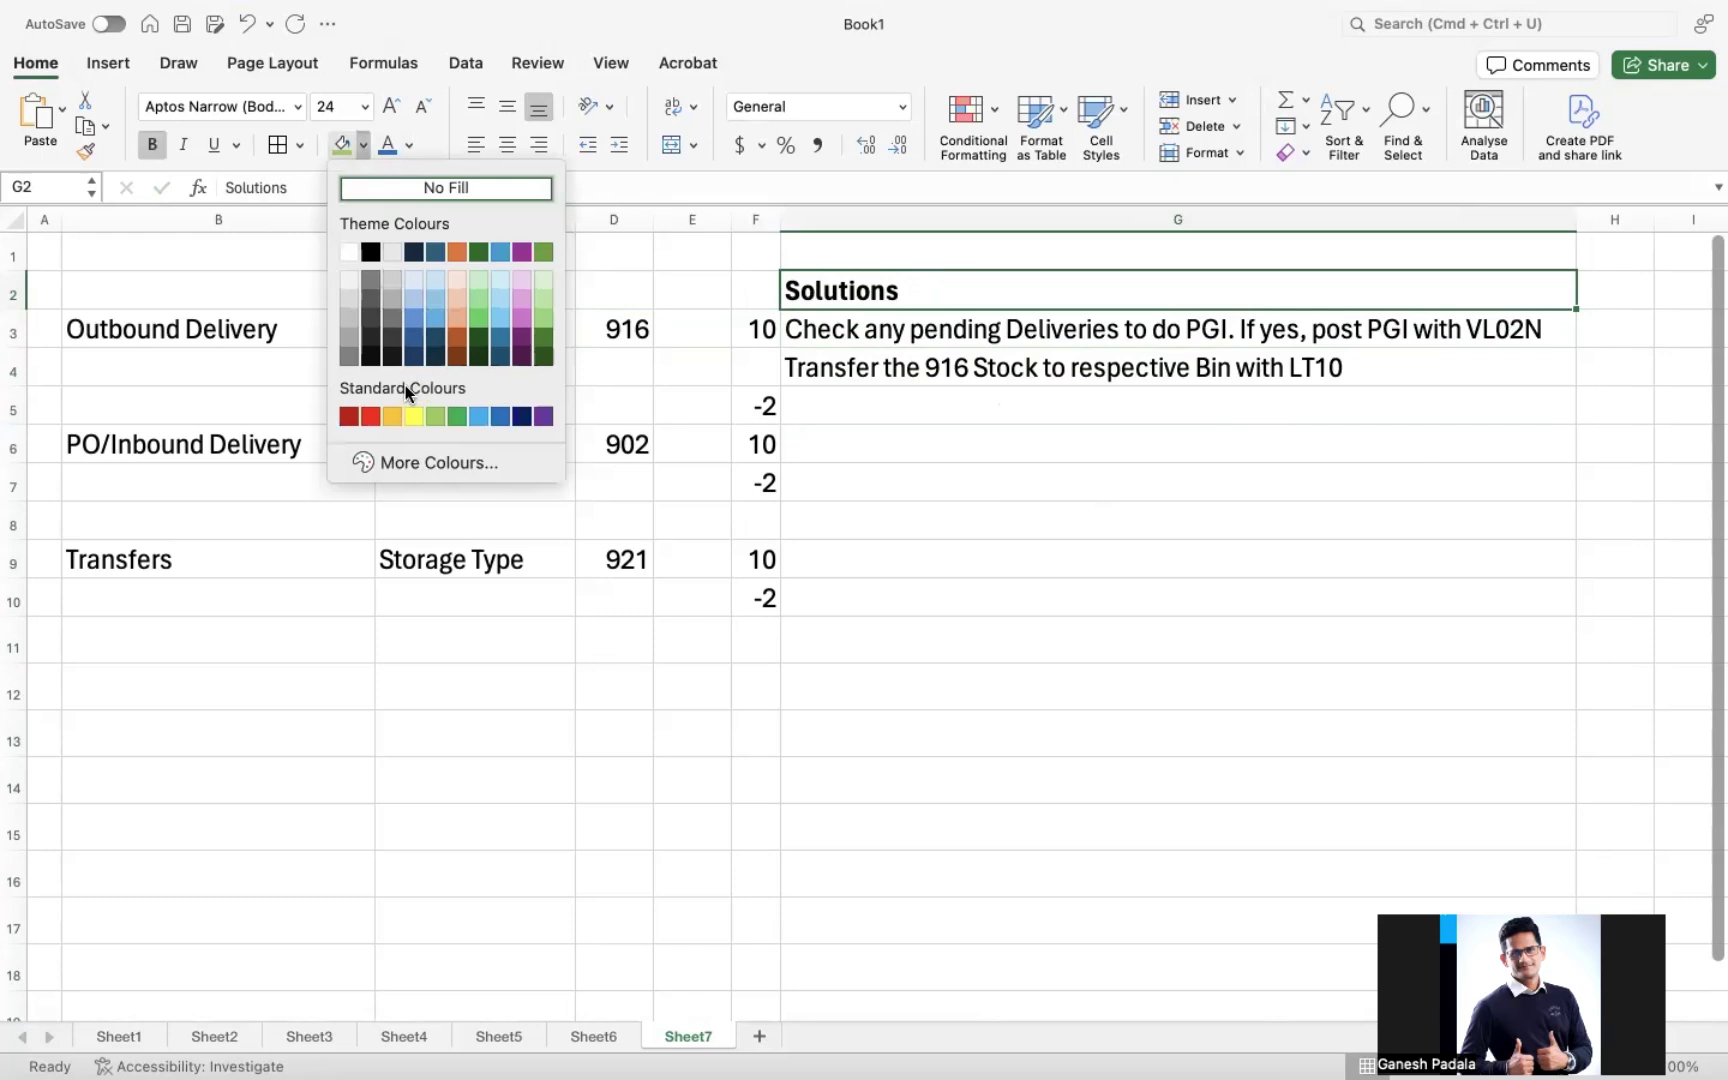
{"action": "left_click", "coordinate": [500, 279]}
{"action": "left_click", "coordinate": [1012, 446]}
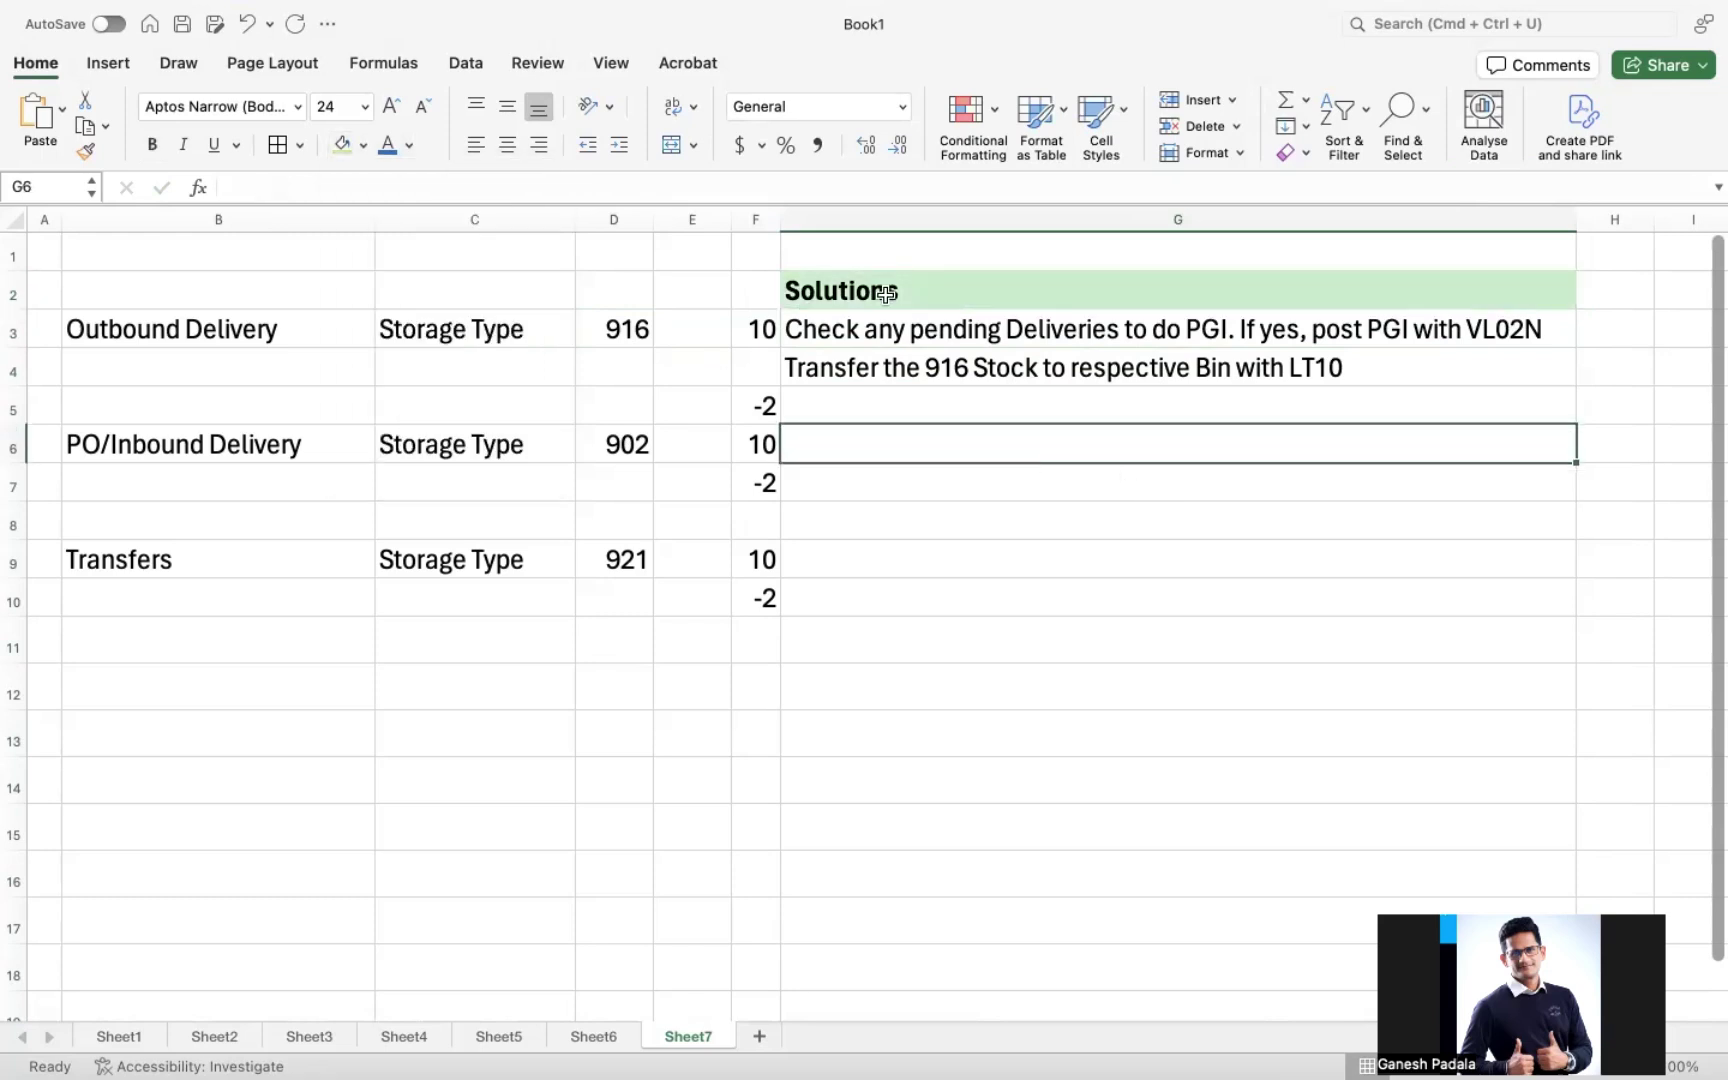
- Apply All Borders to the range B2:G12
{"action": "left_click_drag", "start_coordinate": [140, 291], "coordinate": [1131, 695]}
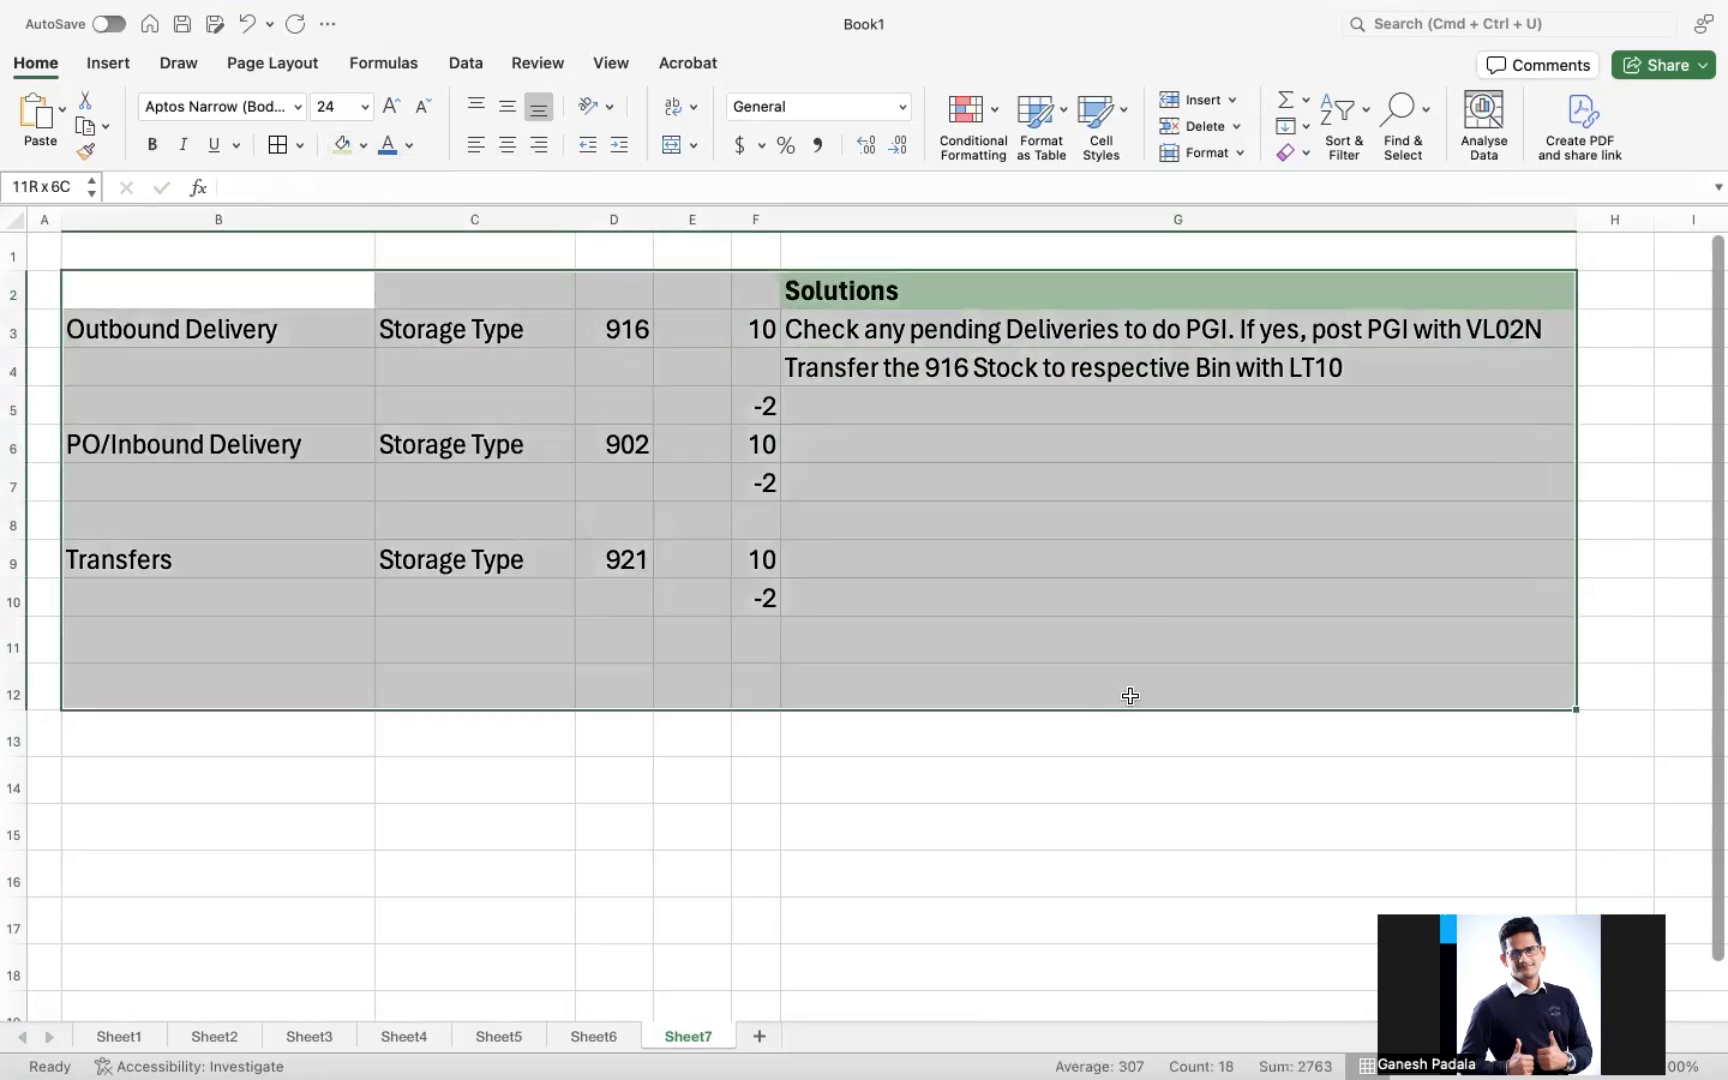
{"action": "left_click", "coordinate": [280, 144]}
{"action": "left_click", "coordinate": [898, 435]}
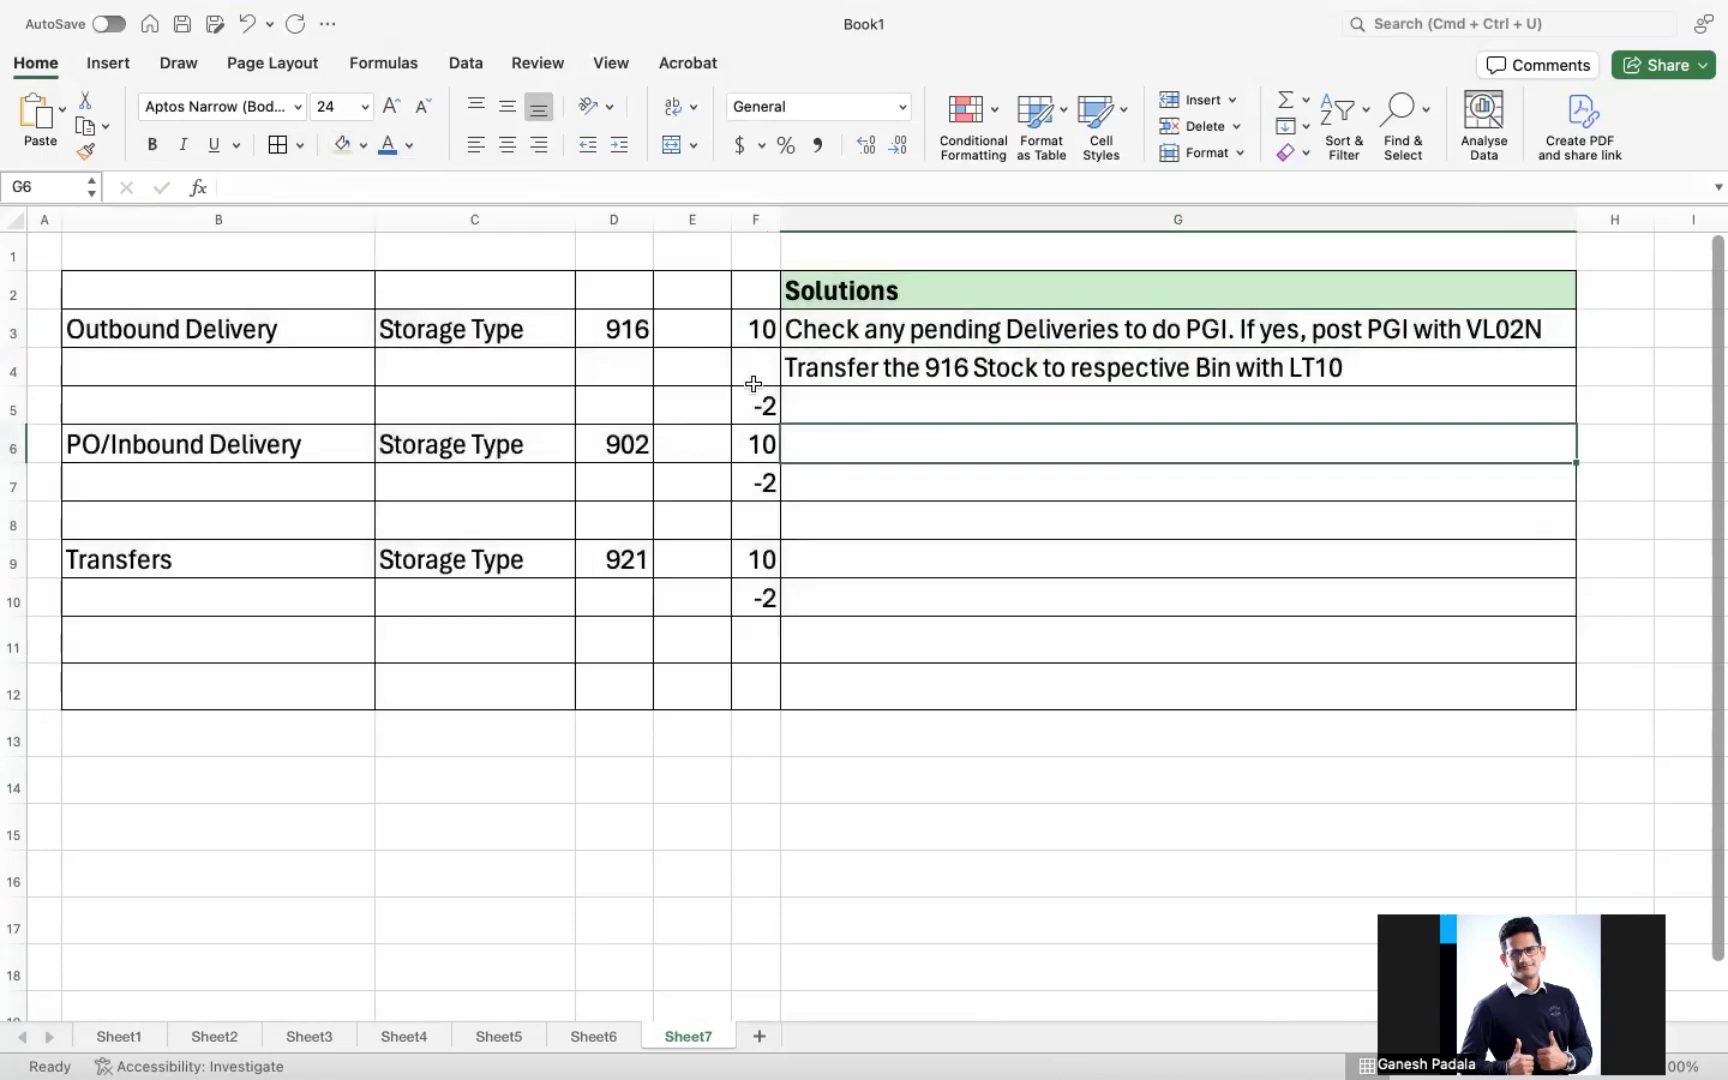
- Remove the trailing 'or' from the G3 solution text
{"action": "left_click", "coordinate": [893, 368]}
{"action": "left_click", "coordinate": [881, 328]}
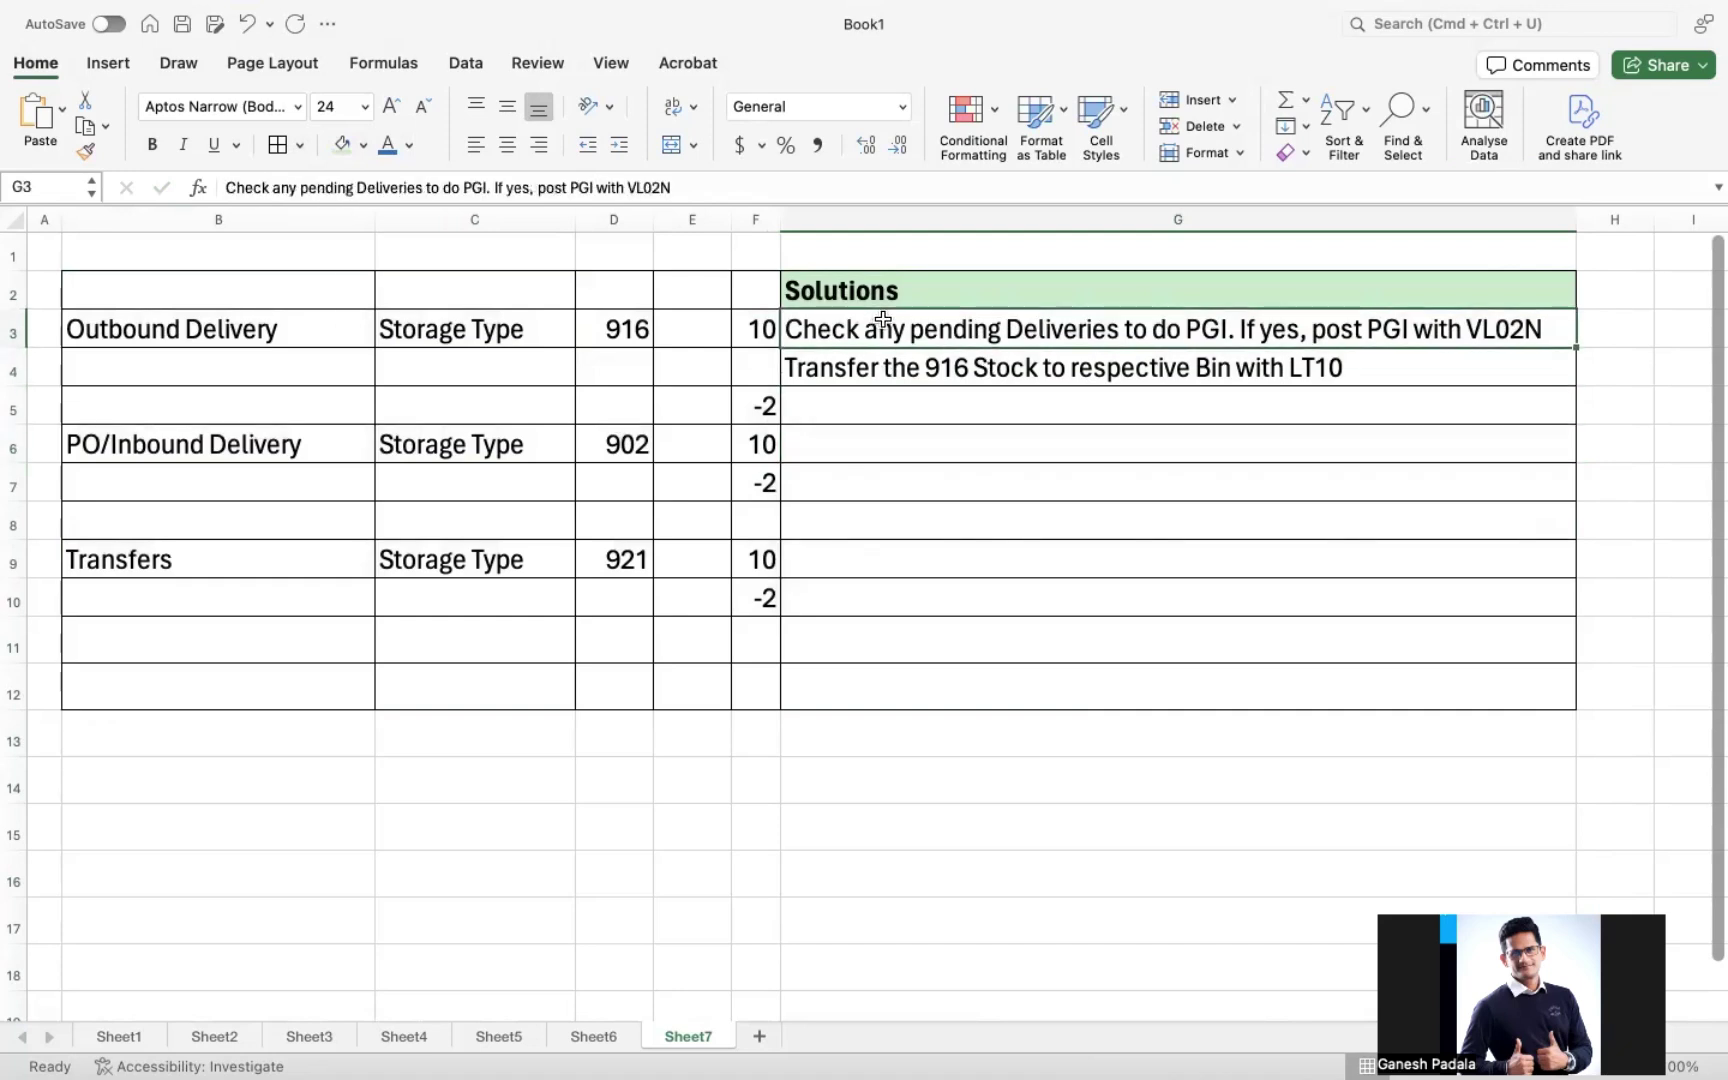
{"action": "double_click", "coordinate": [1553, 326]}
{"action": "type", "text": "or"}
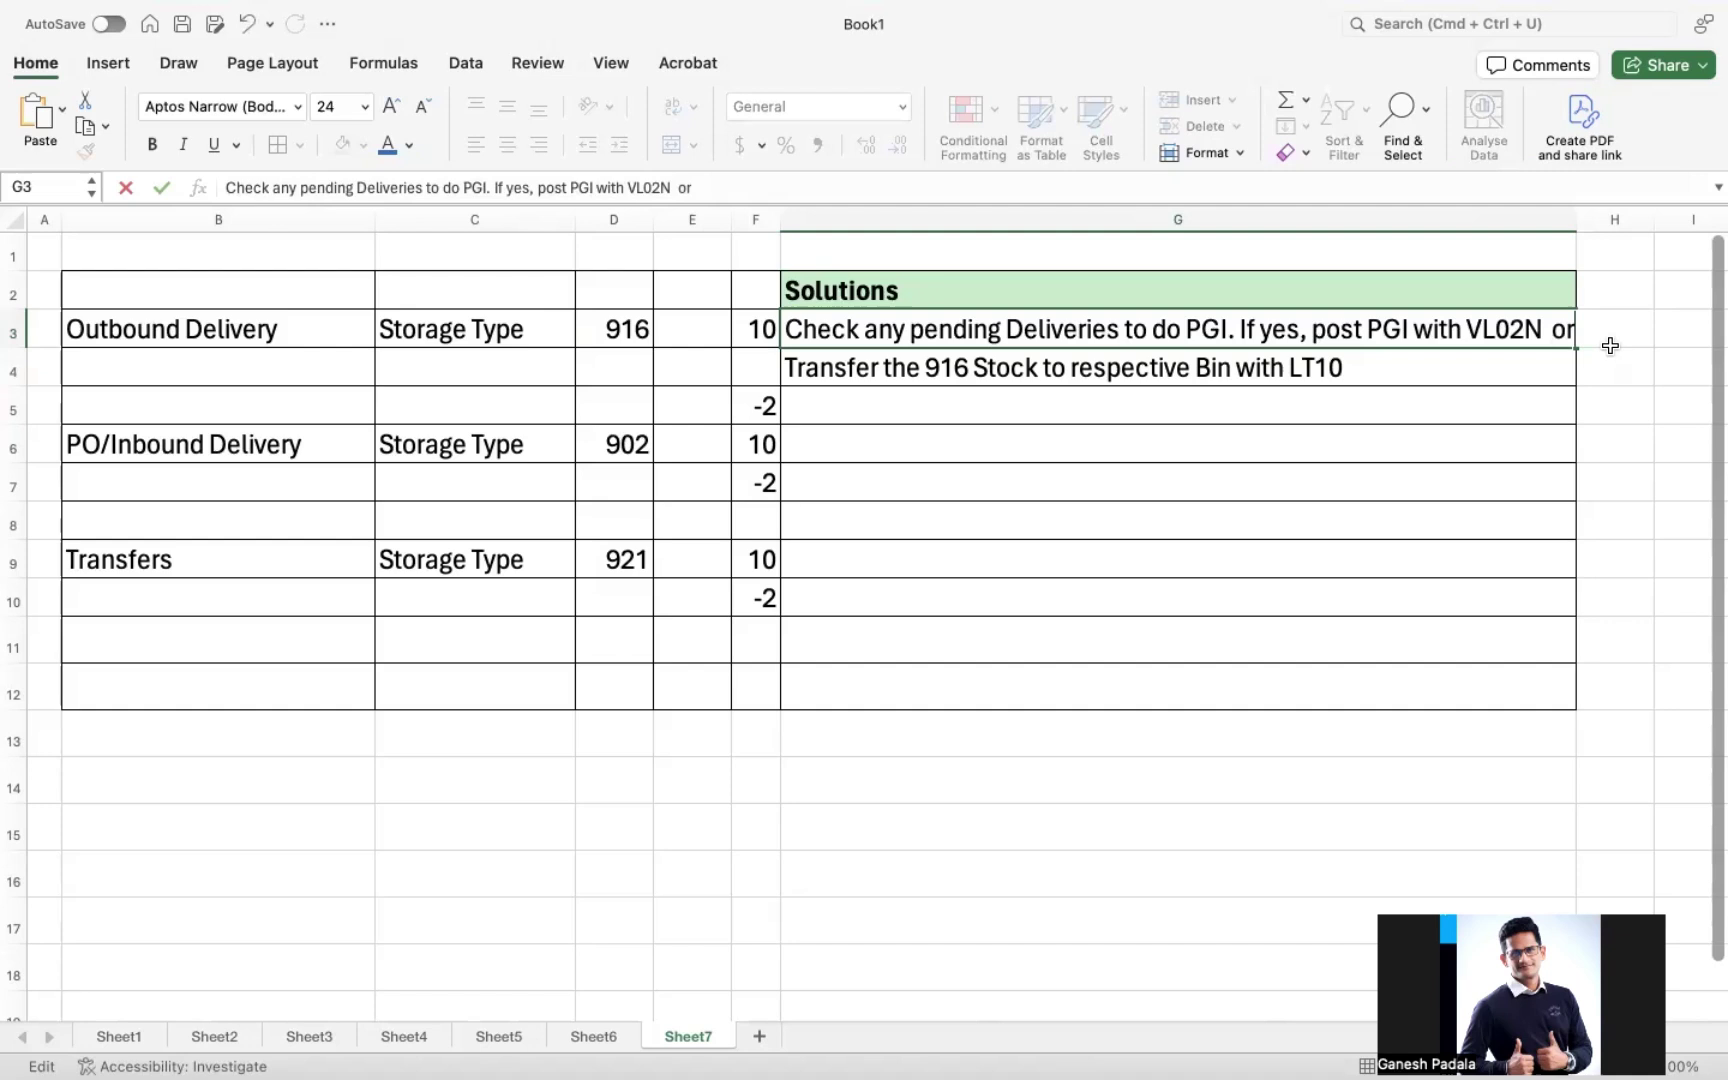
{"action": "key", "text": "BackSpace"}
{"action": "key", "text": "BackSpace"}
{"action": "key", "text": "BackSpace"}
{"action": "left_click", "coordinate": [1443, 396]}
{"action": "left_click", "coordinate": [1371, 372]}
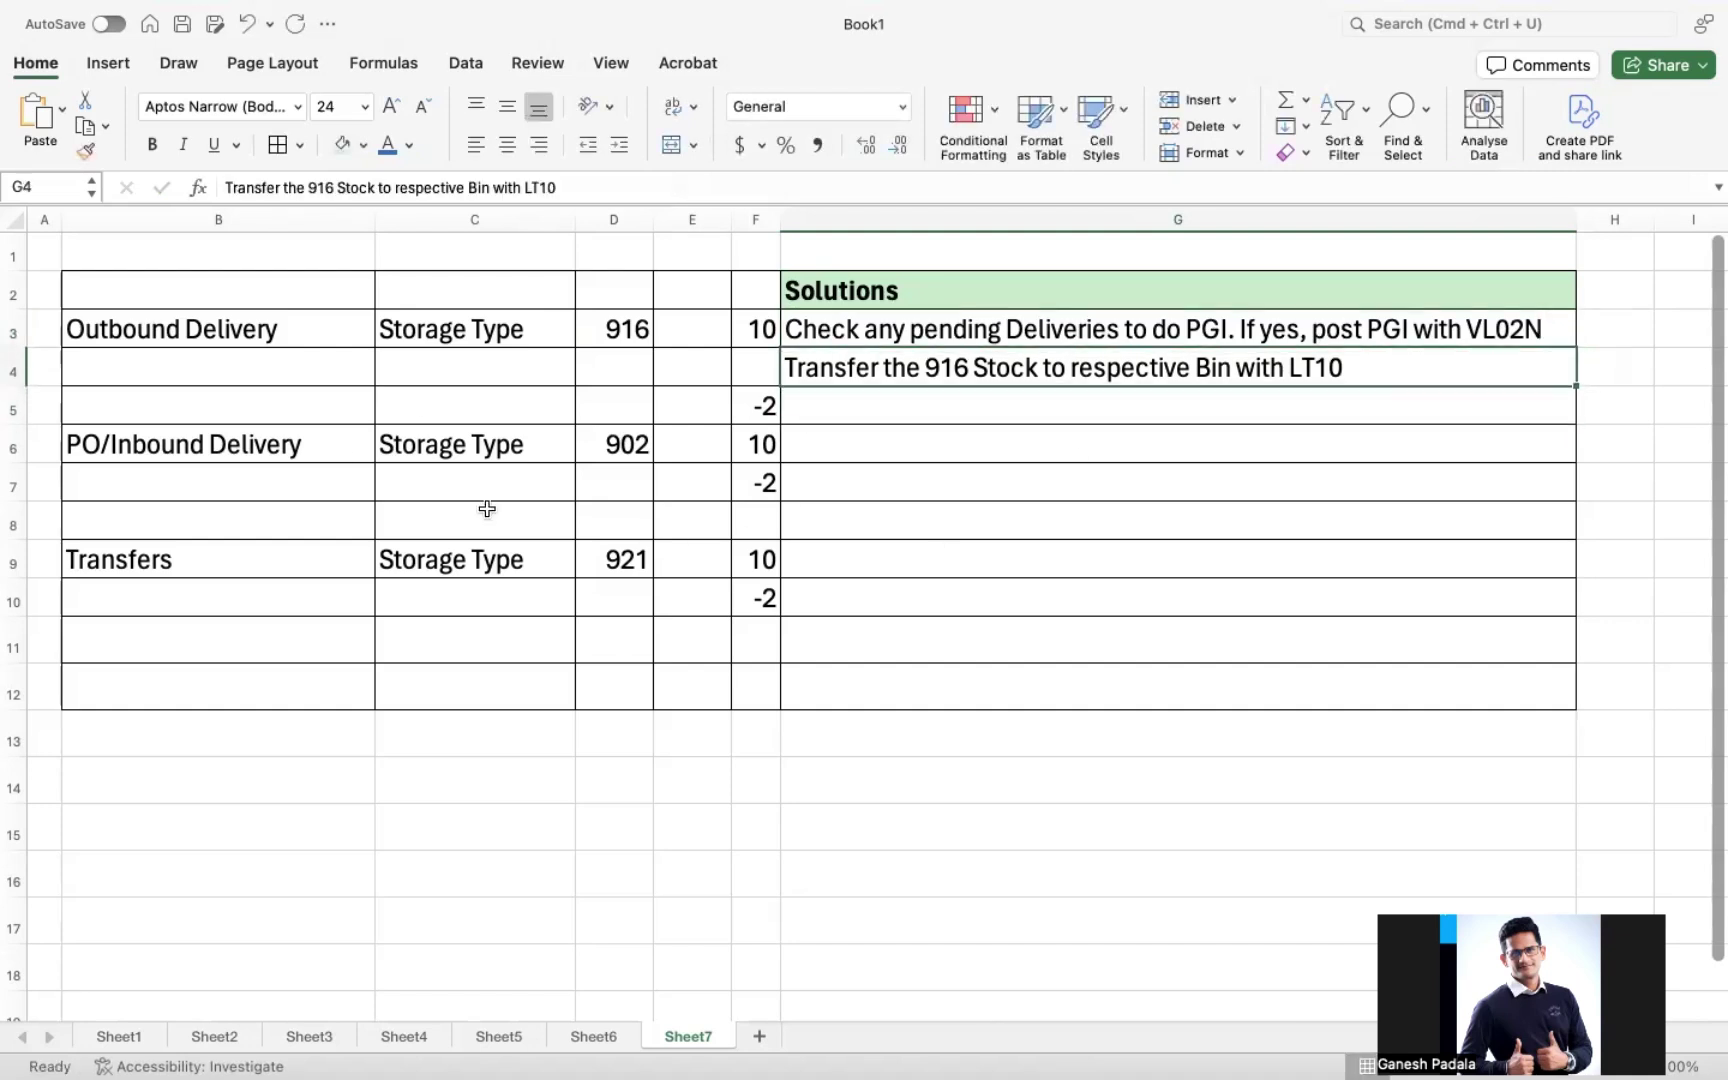
{"action": "left_click", "coordinate": [919, 403]}
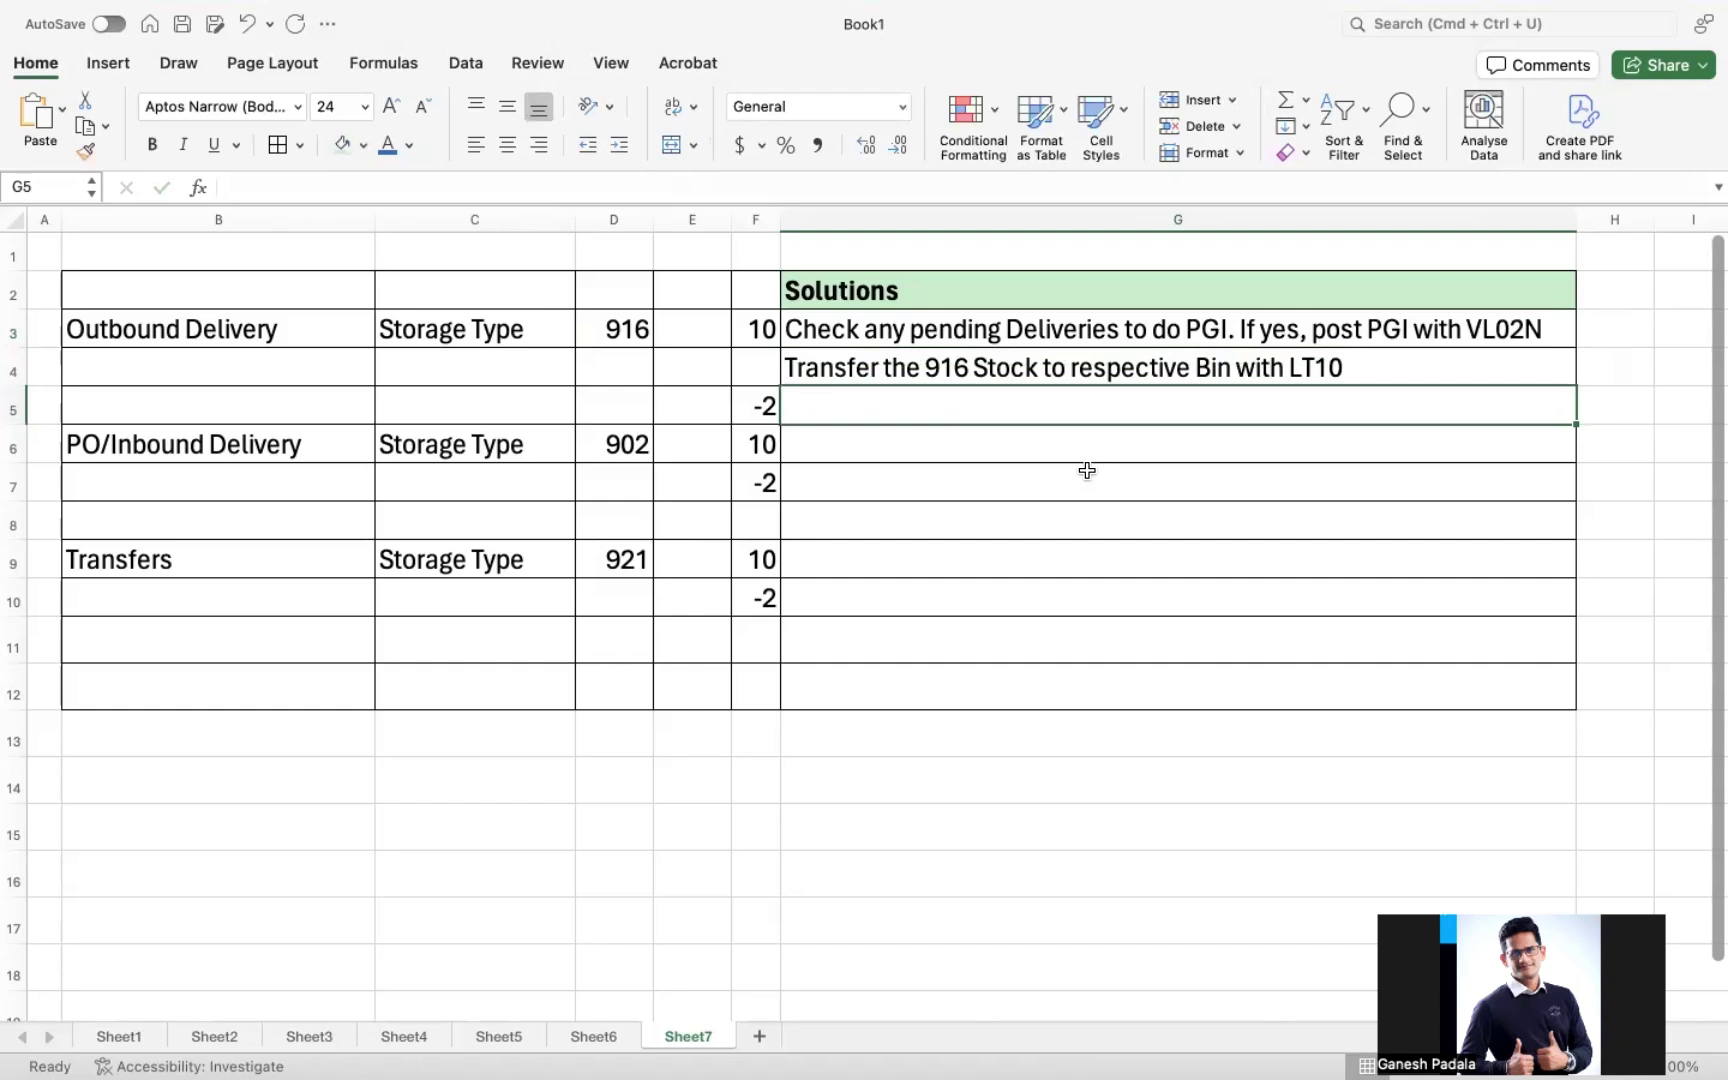
- Edit the pasted G4 text in G5 to read 'Transfer the Normal bin stock to 916 stock with LT10 to nullify.'
{"action": "key", "text": "ctrl+apostrophe"}
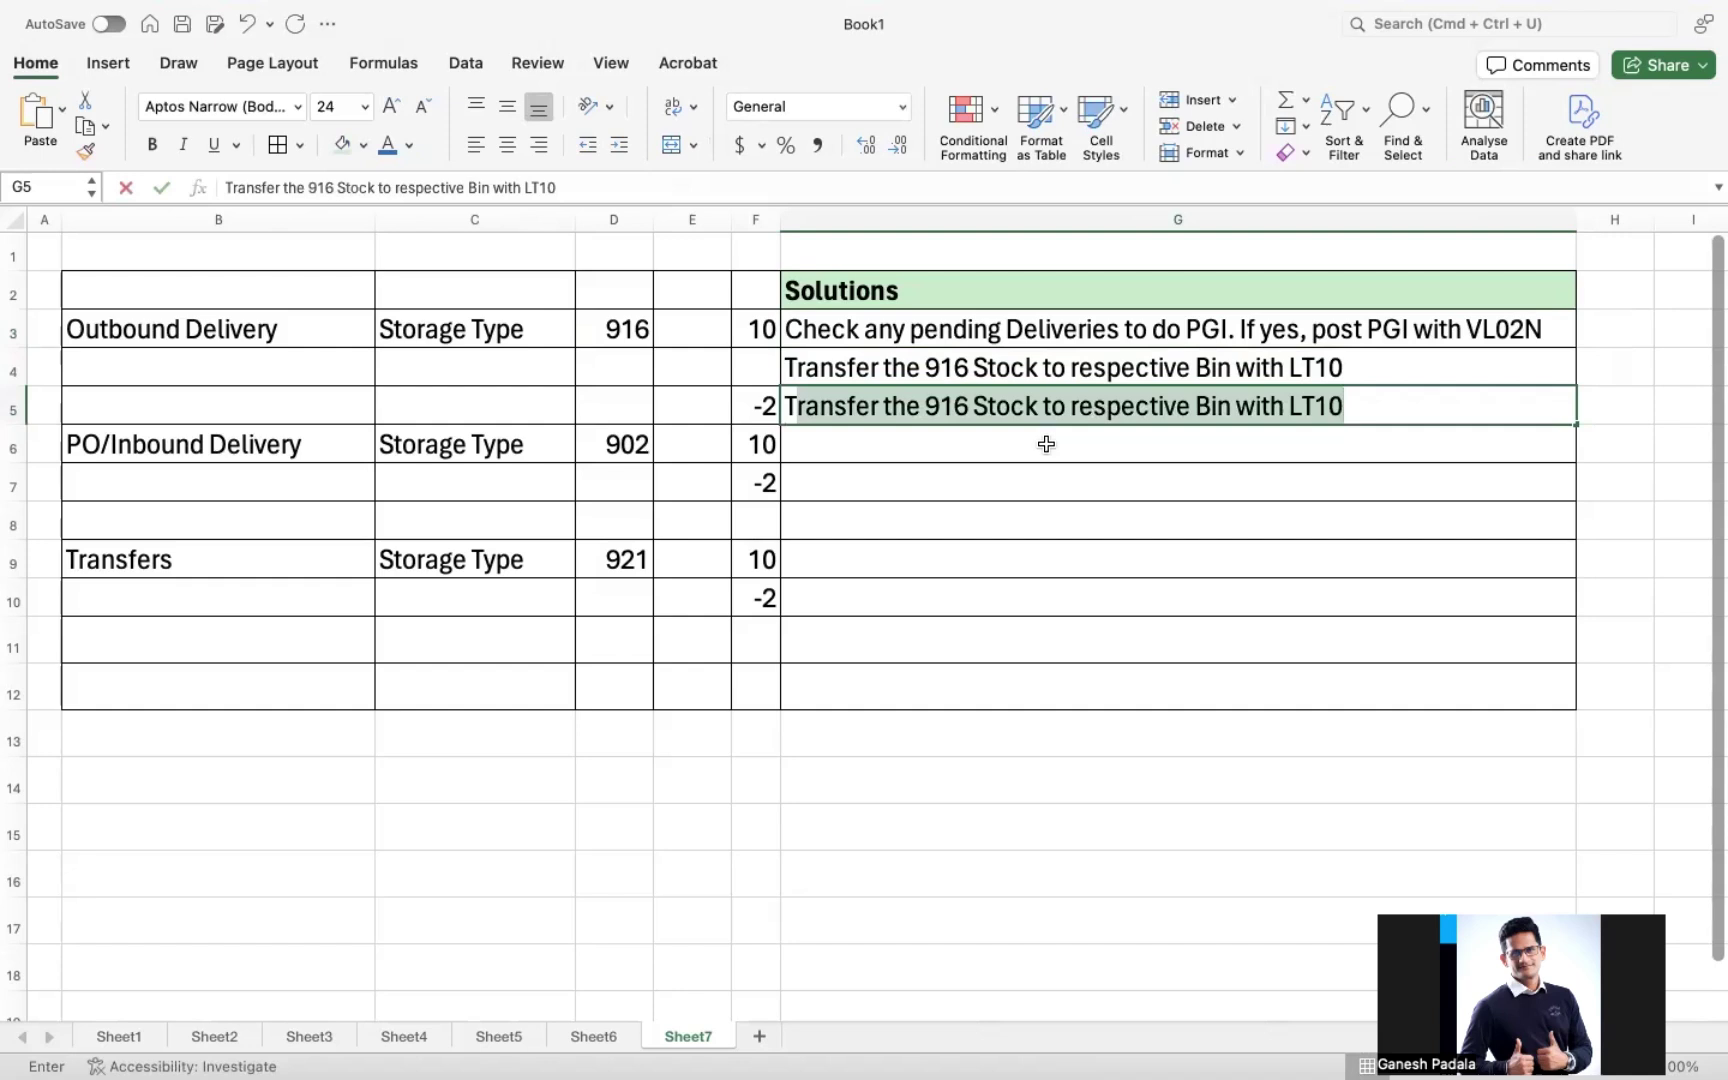
{"action": "key", "text": "shift+Right"}
{"action": "key", "text": "shift+Right"}
{"action": "key", "text": "shift+Right"}
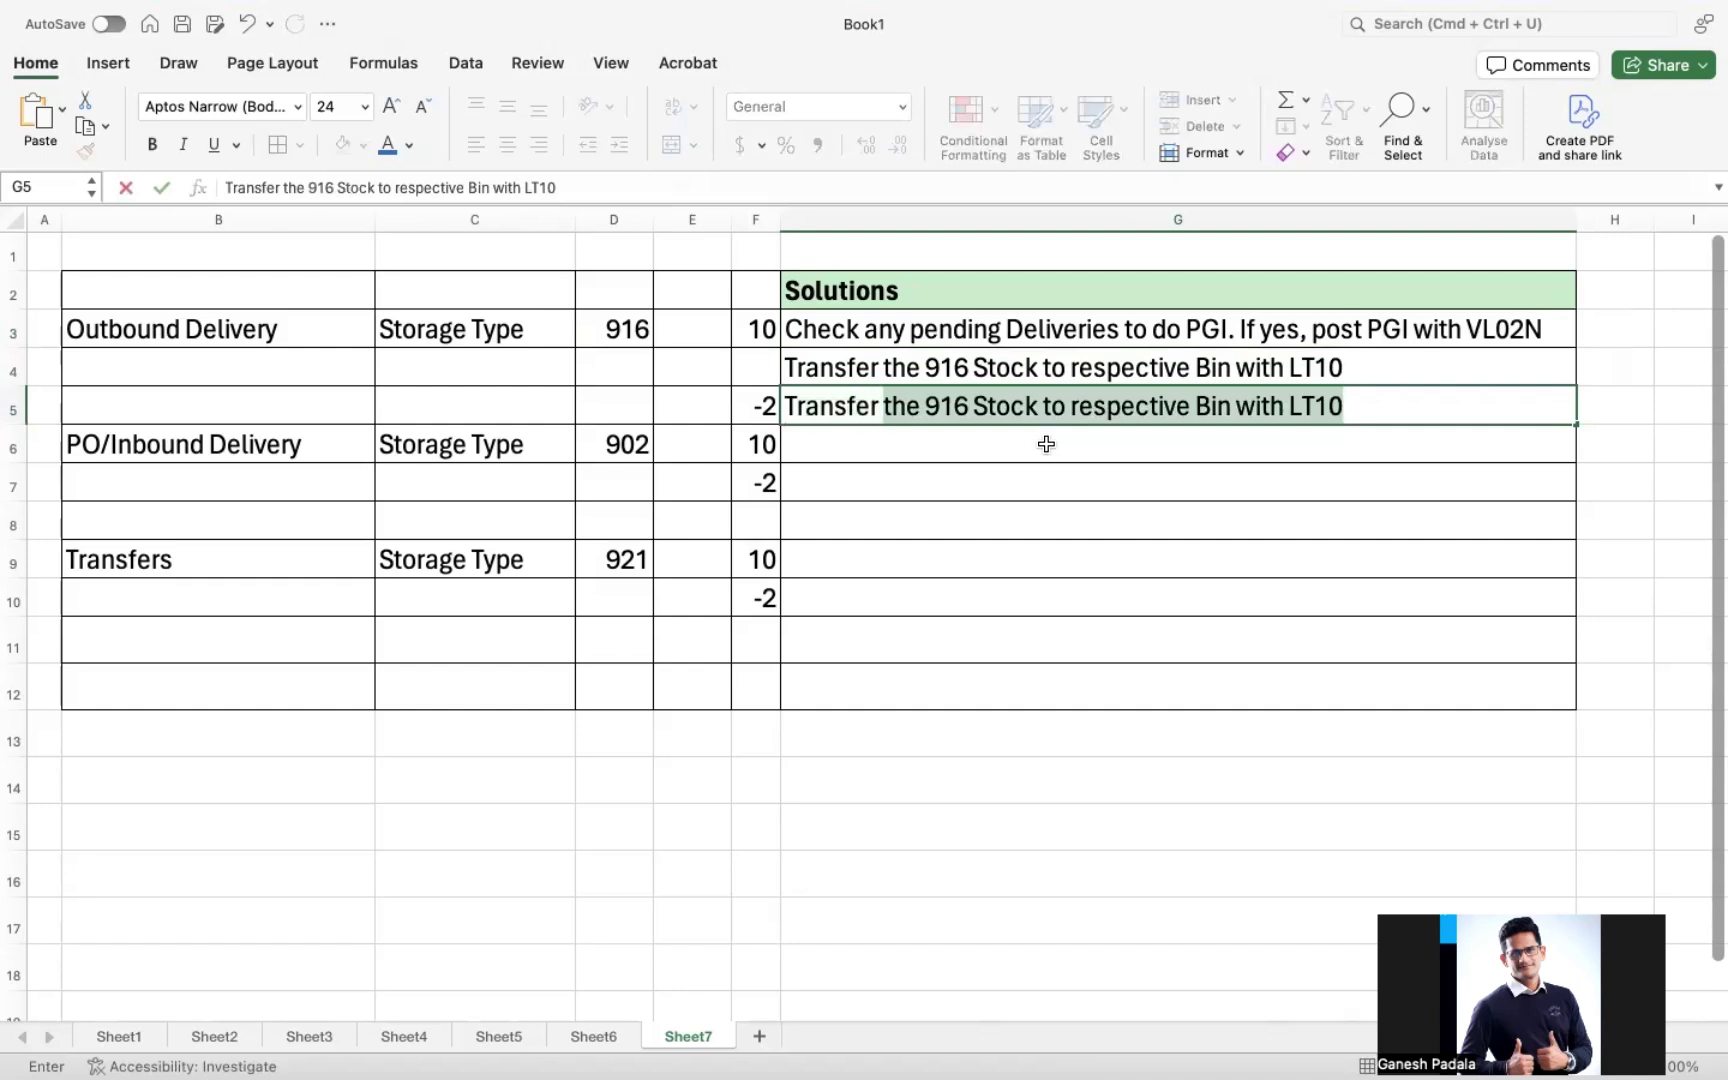
{"action": "key", "text": "shift+Right"}
{"action": "key", "text": "shift+Right"}
{"action": "key", "text": "shift+Right"}
{"action": "type", "text": "N"}
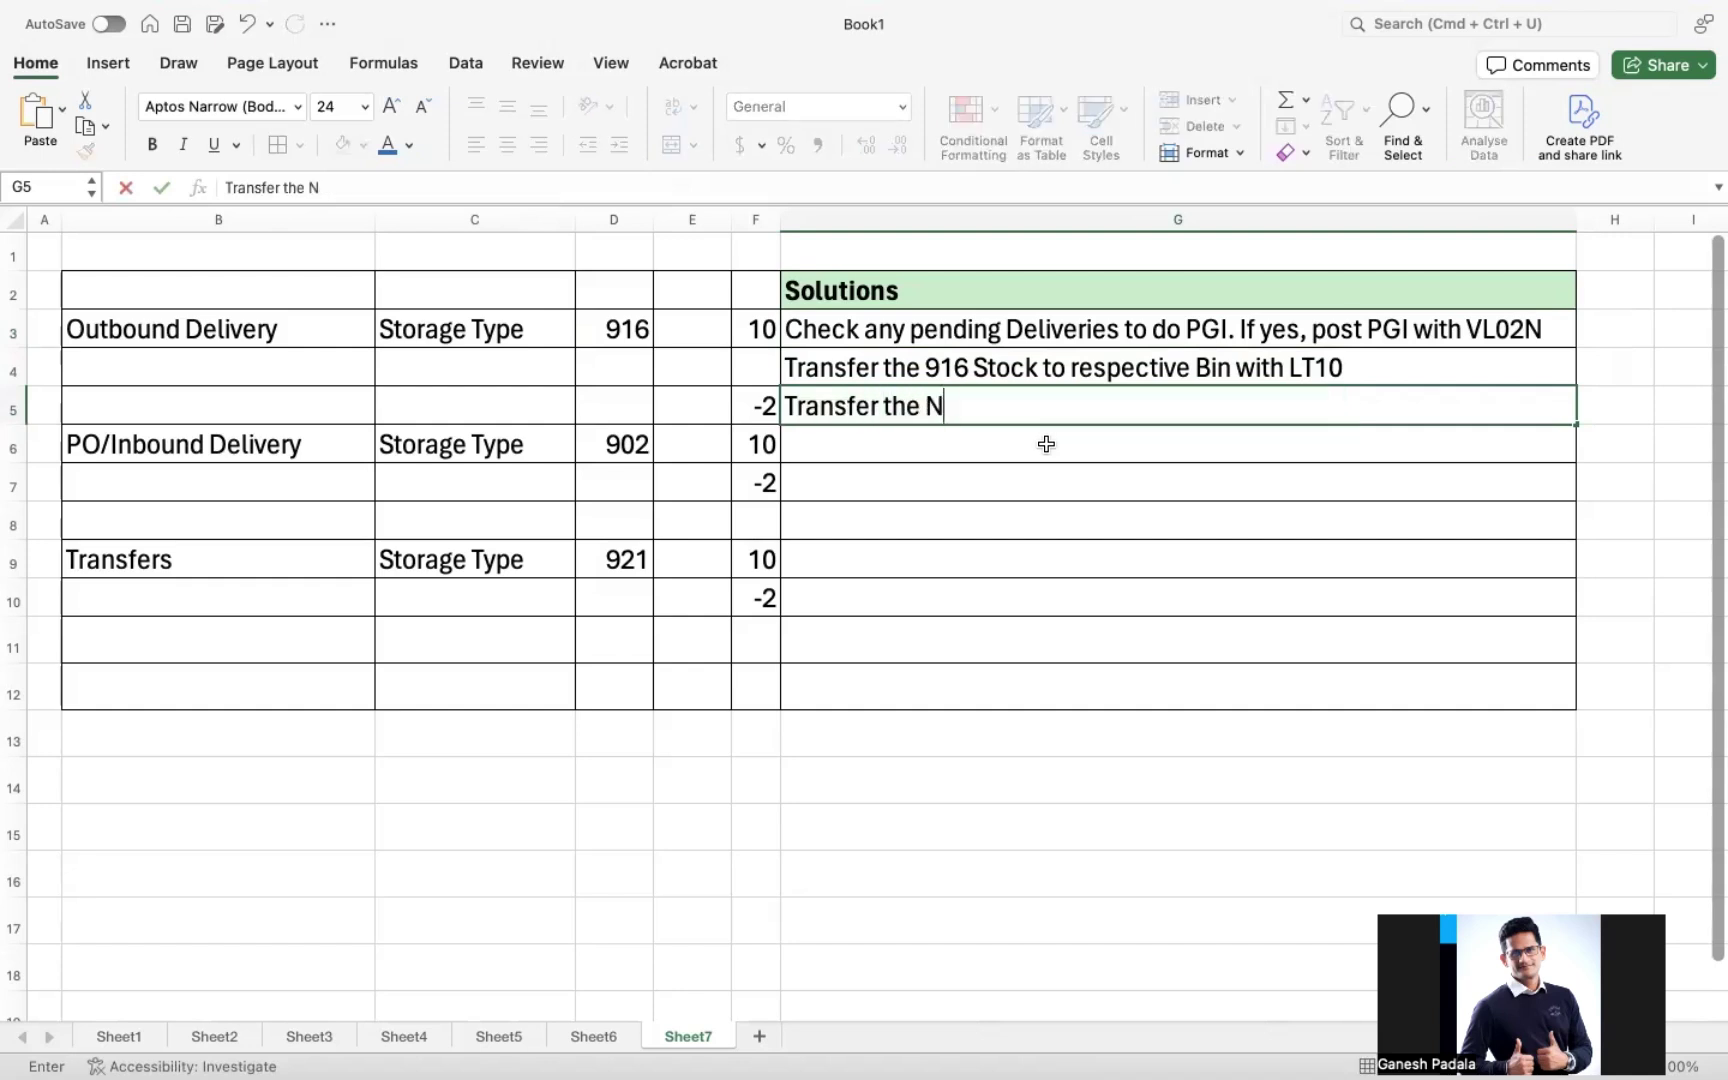
{"action": "type", "text": "ormal bin sto"}
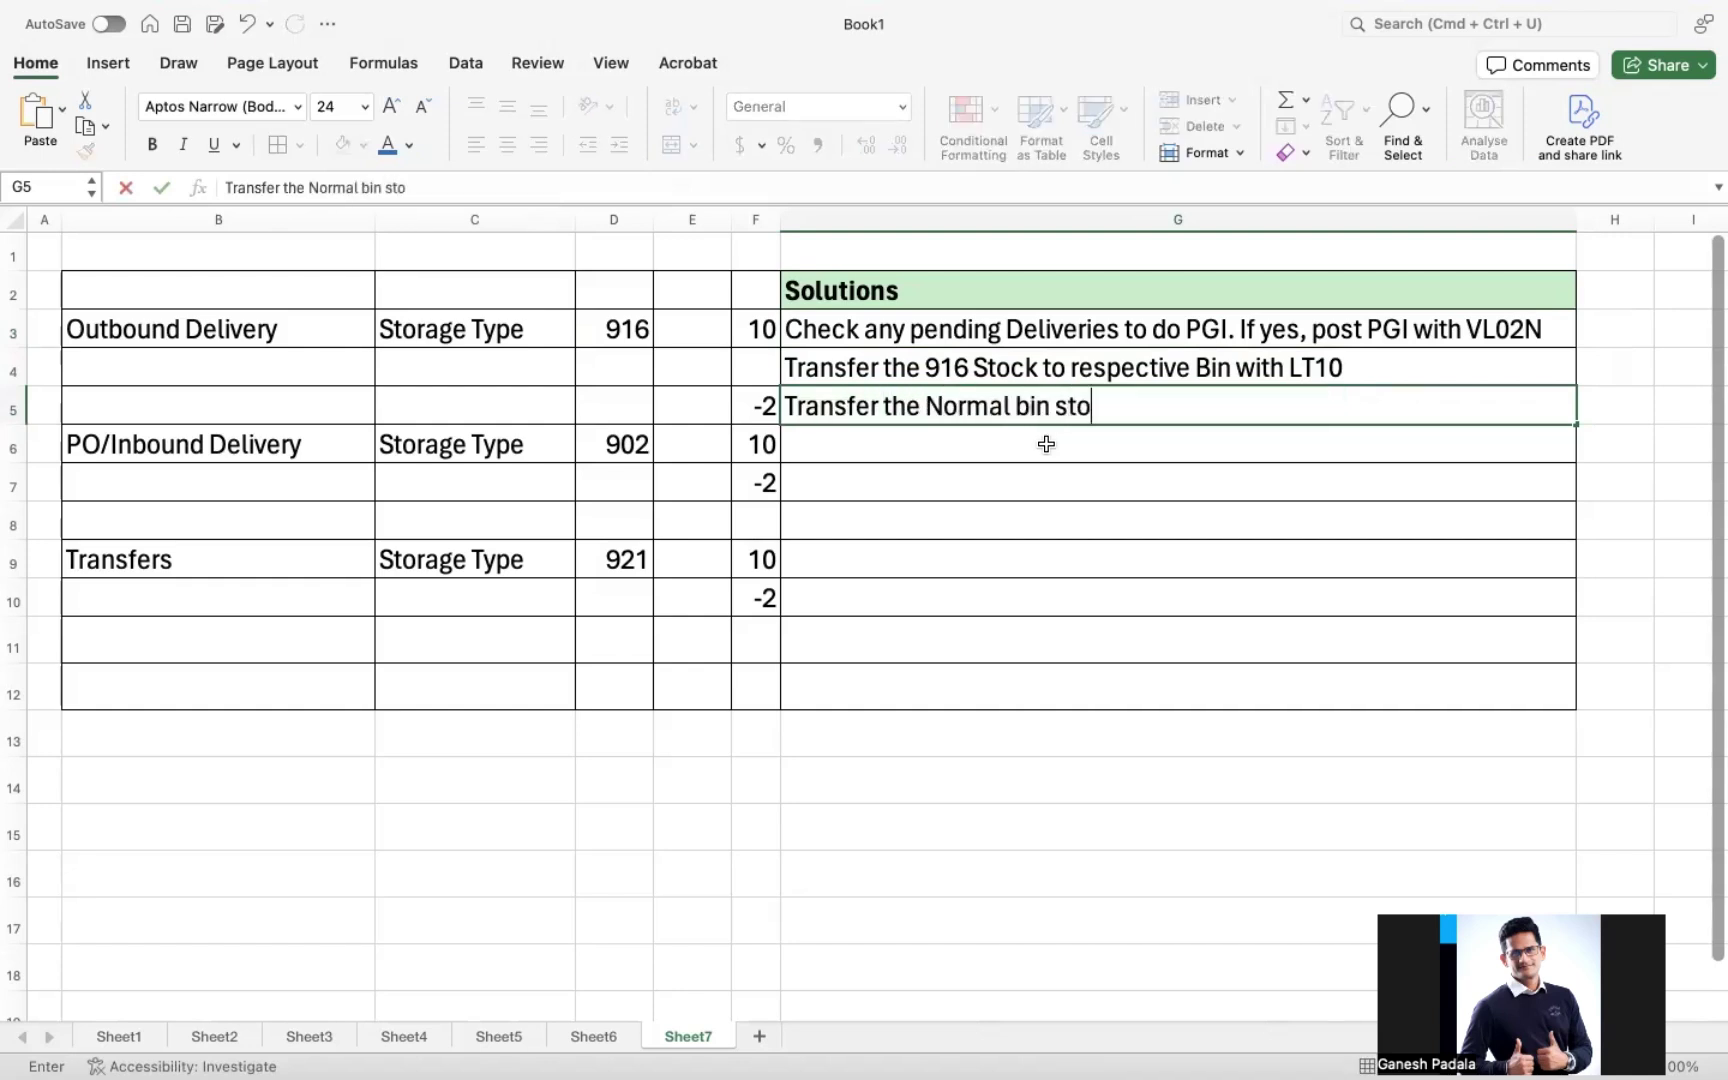
{"action": "type", "text": "ck to "}
{"action": "type", "text": "916 S"}
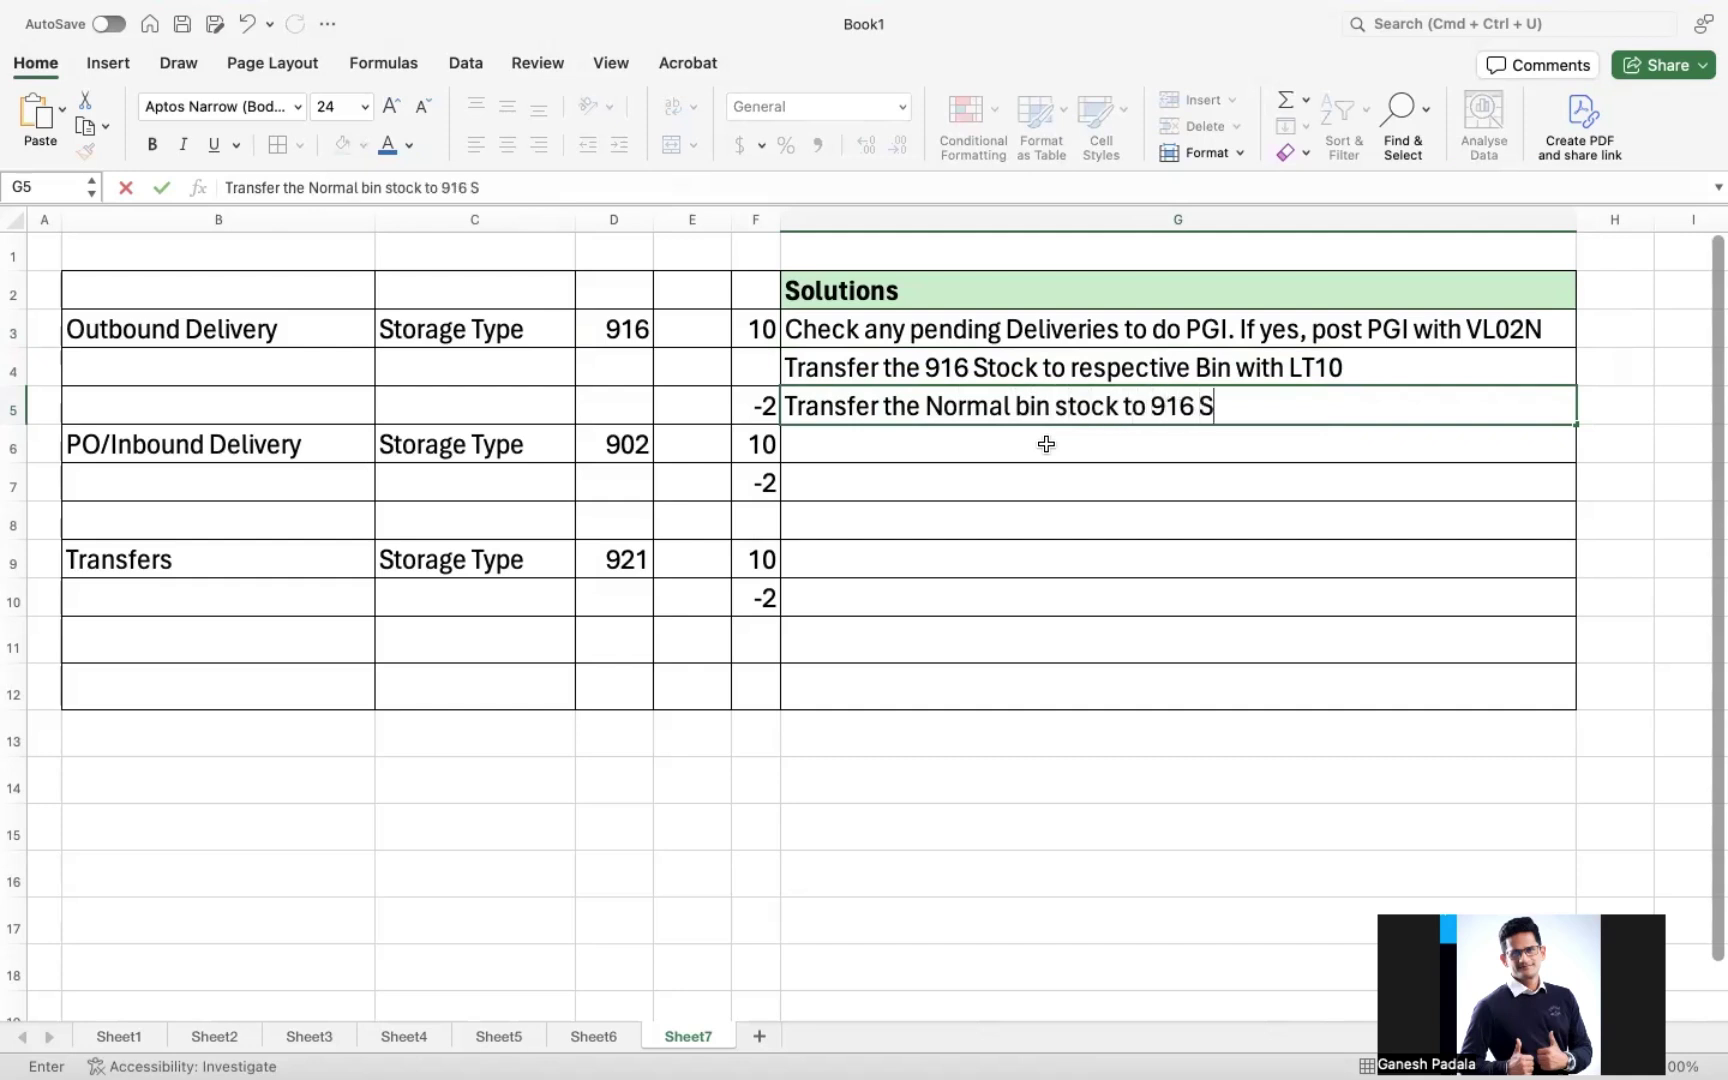
{"action": "type", "text": "TO"}
{"action": "key", "text": "BackSpace"}
{"action": "key", "text": "BackSpace"}
{"action": "key", "text": "BackSpace"}
{"action": "type", "text": "stock "}
{"action": "type", "text": "with LT10"}
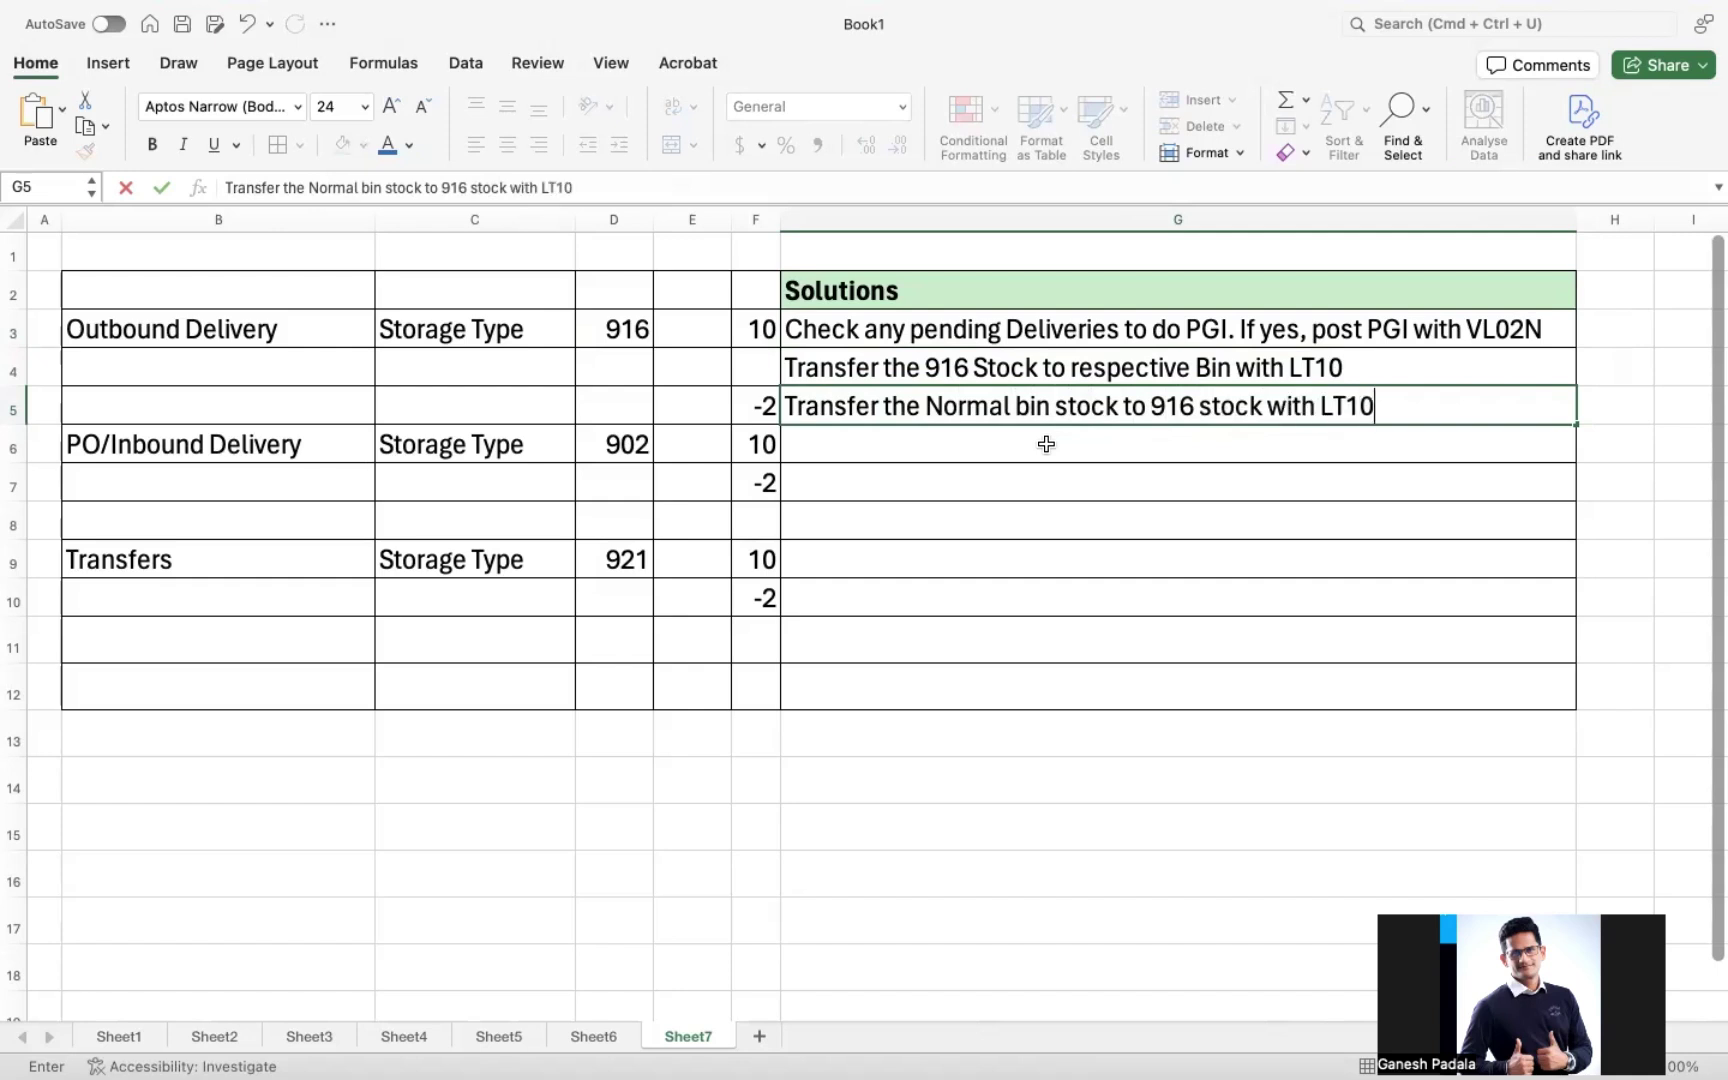
{"action": "type", "text": " to null"}
{"action": "type", "text": "ify."}
{"action": "key", "text": "Return"}
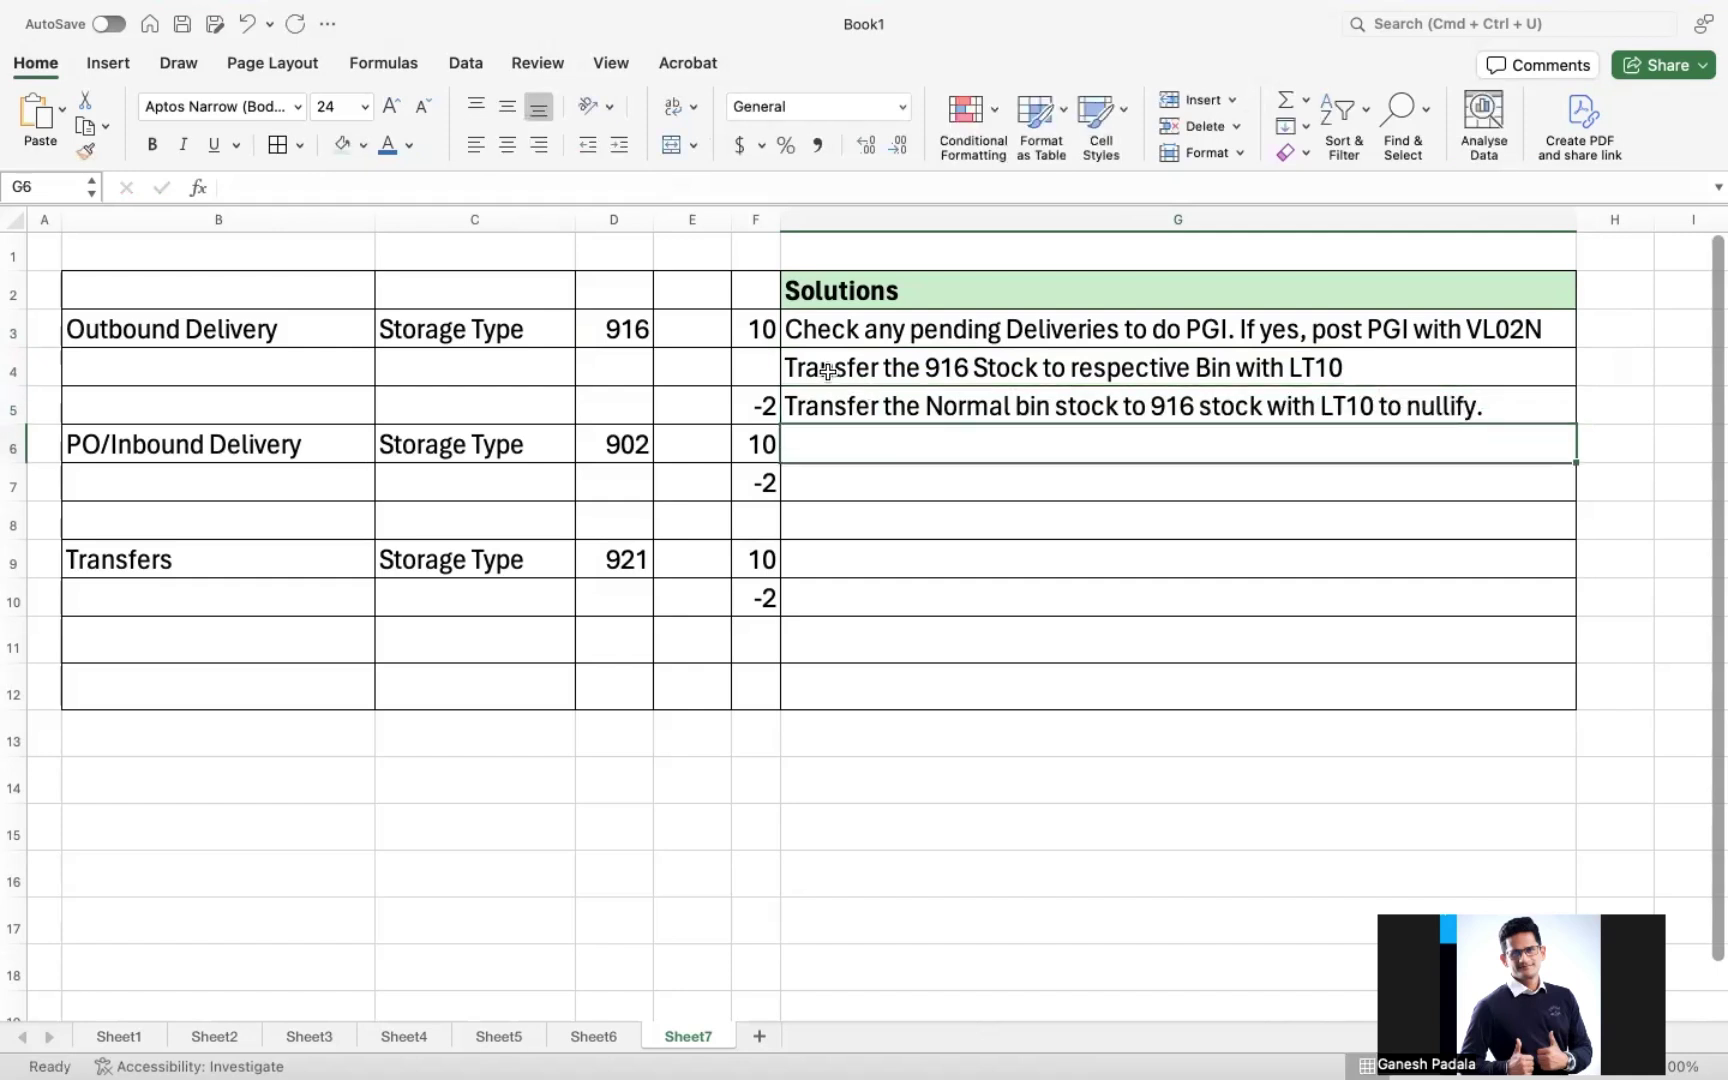
{"action": "left_click", "coordinate": [749, 405]}
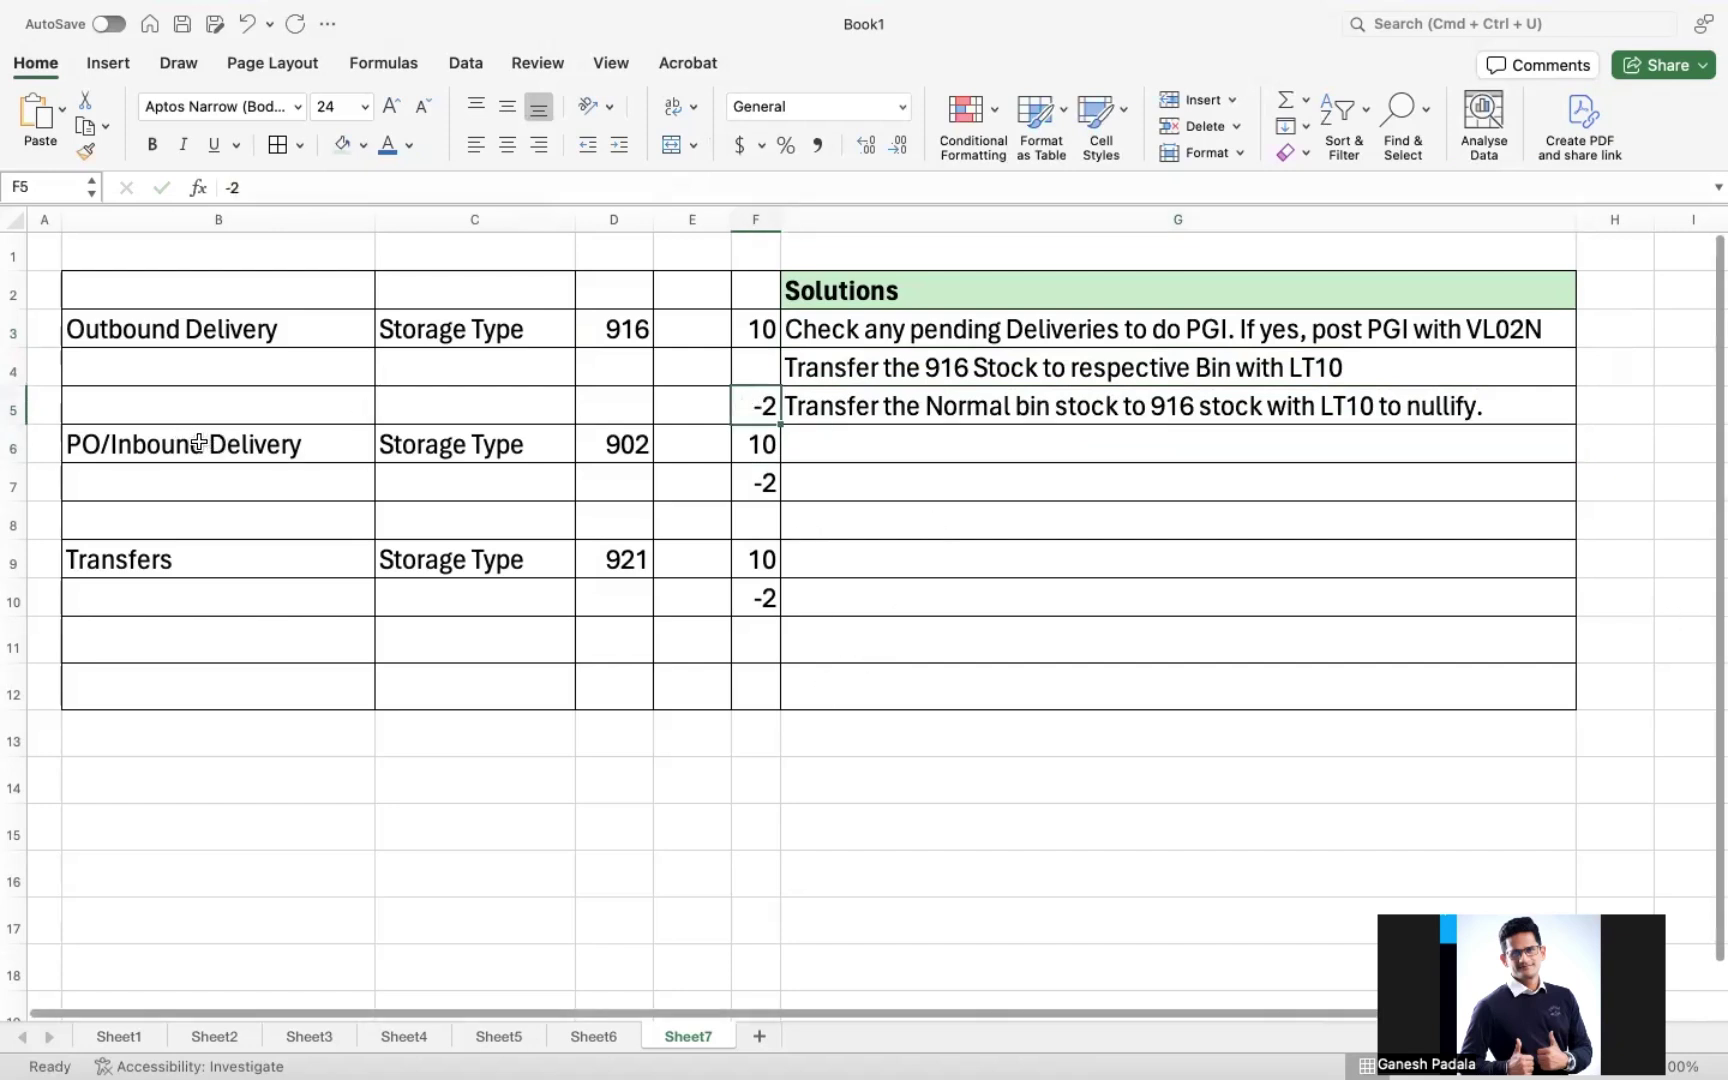
{"action": "left_click", "coordinate": [206, 330]}
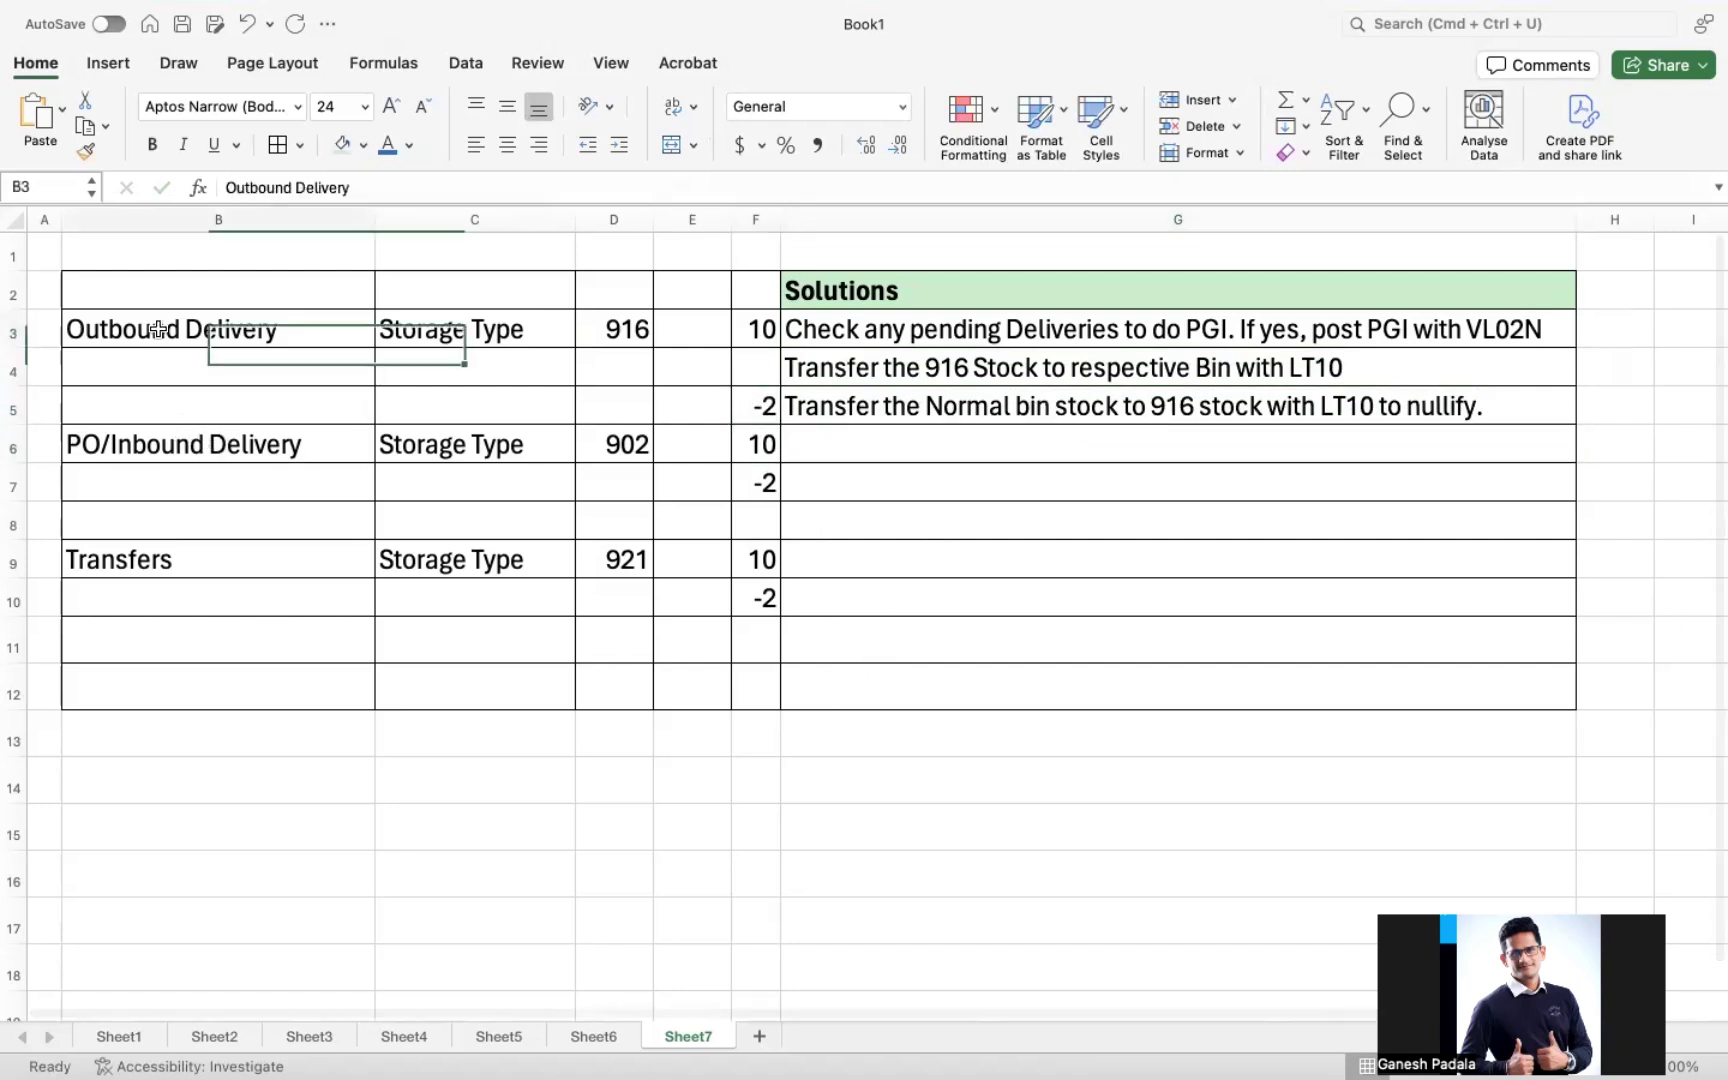
{"action": "left_click", "coordinate": [389, 151]}
{"action": "left_click", "coordinate": [233, 441]}
{"action": "left_click", "coordinate": [389, 151]}
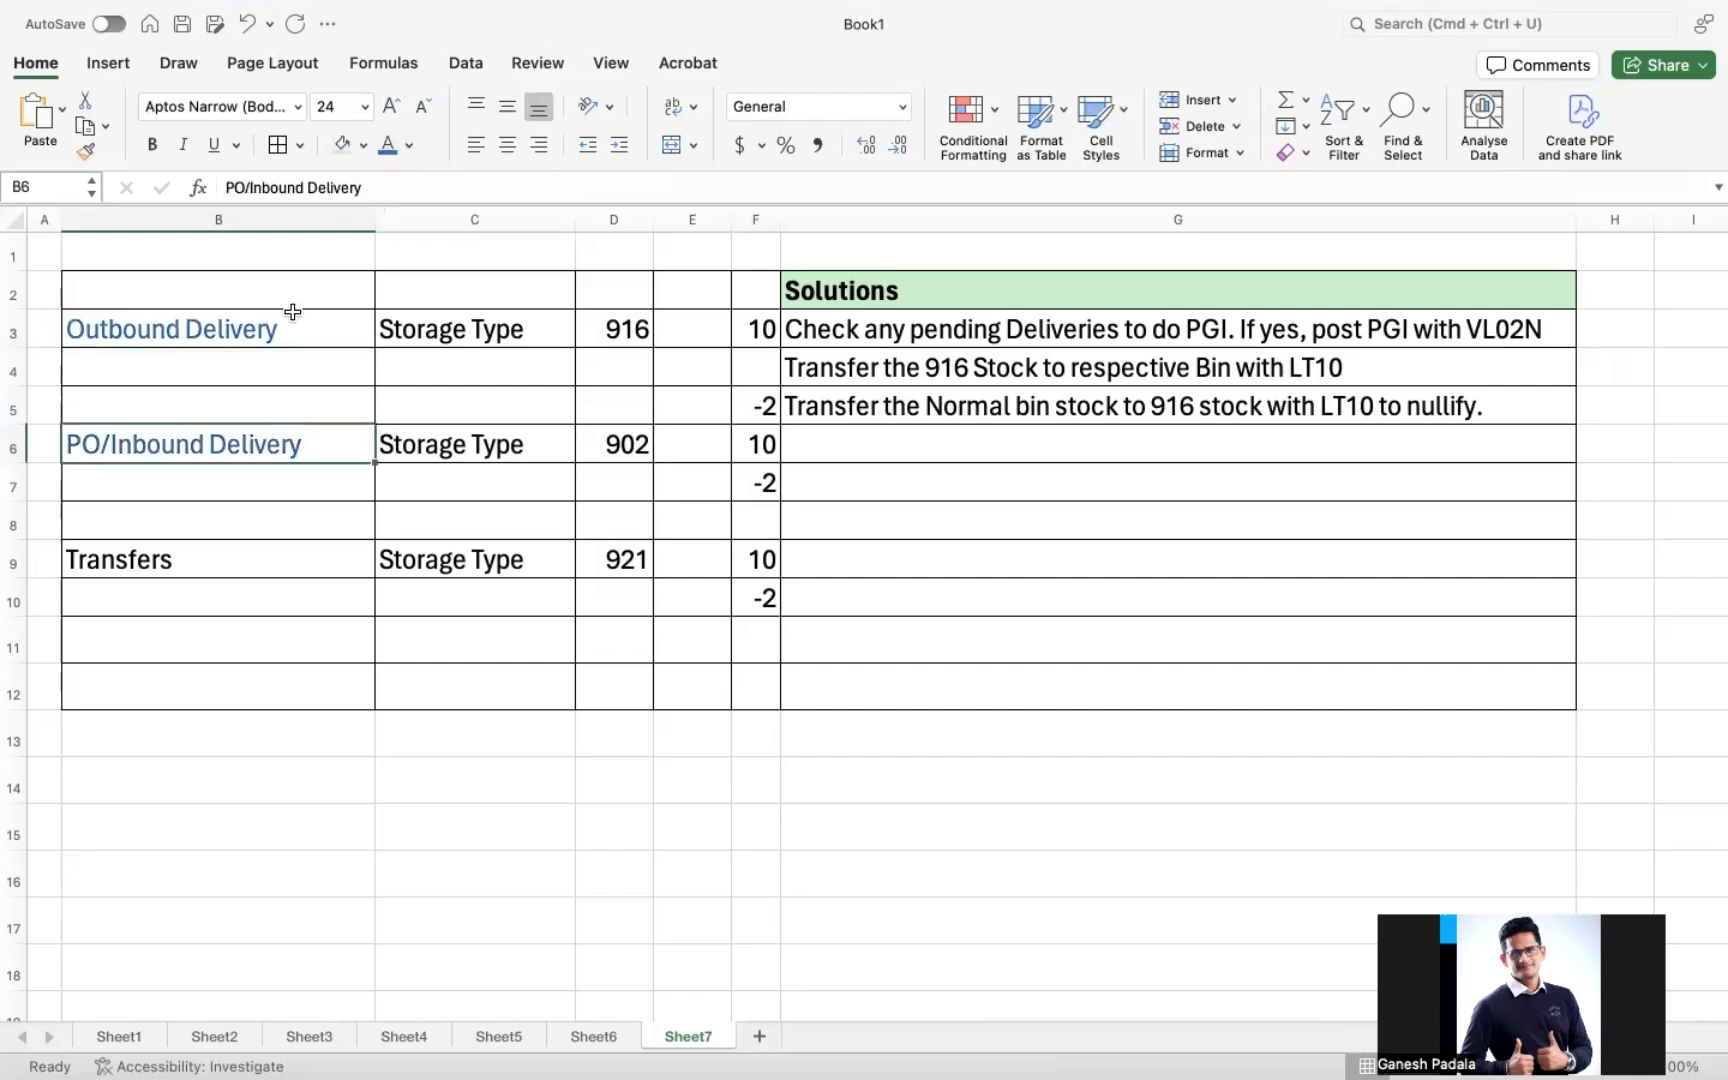
{"action": "left_click", "coordinate": [172, 543]}
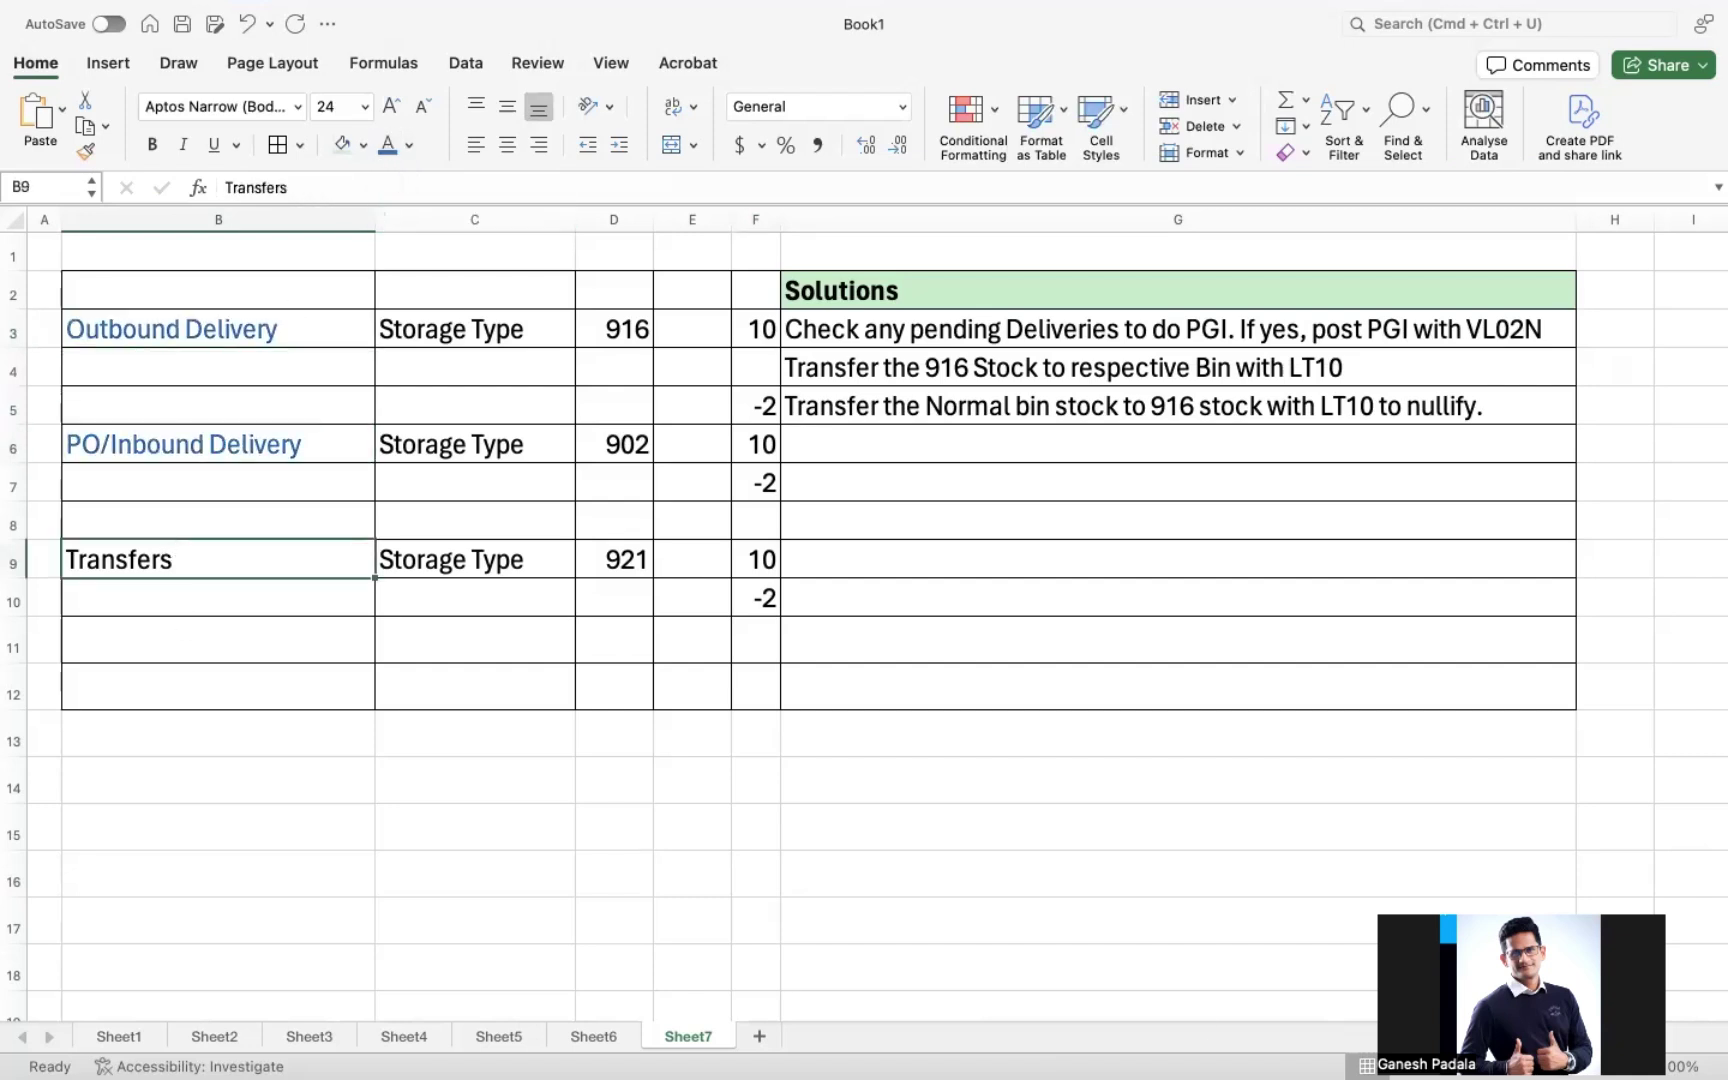
{"action": "left_click", "coordinate": [388, 144]}
{"action": "left_click", "coordinate": [18, 434]}
{"action": "type", "text": "+"}
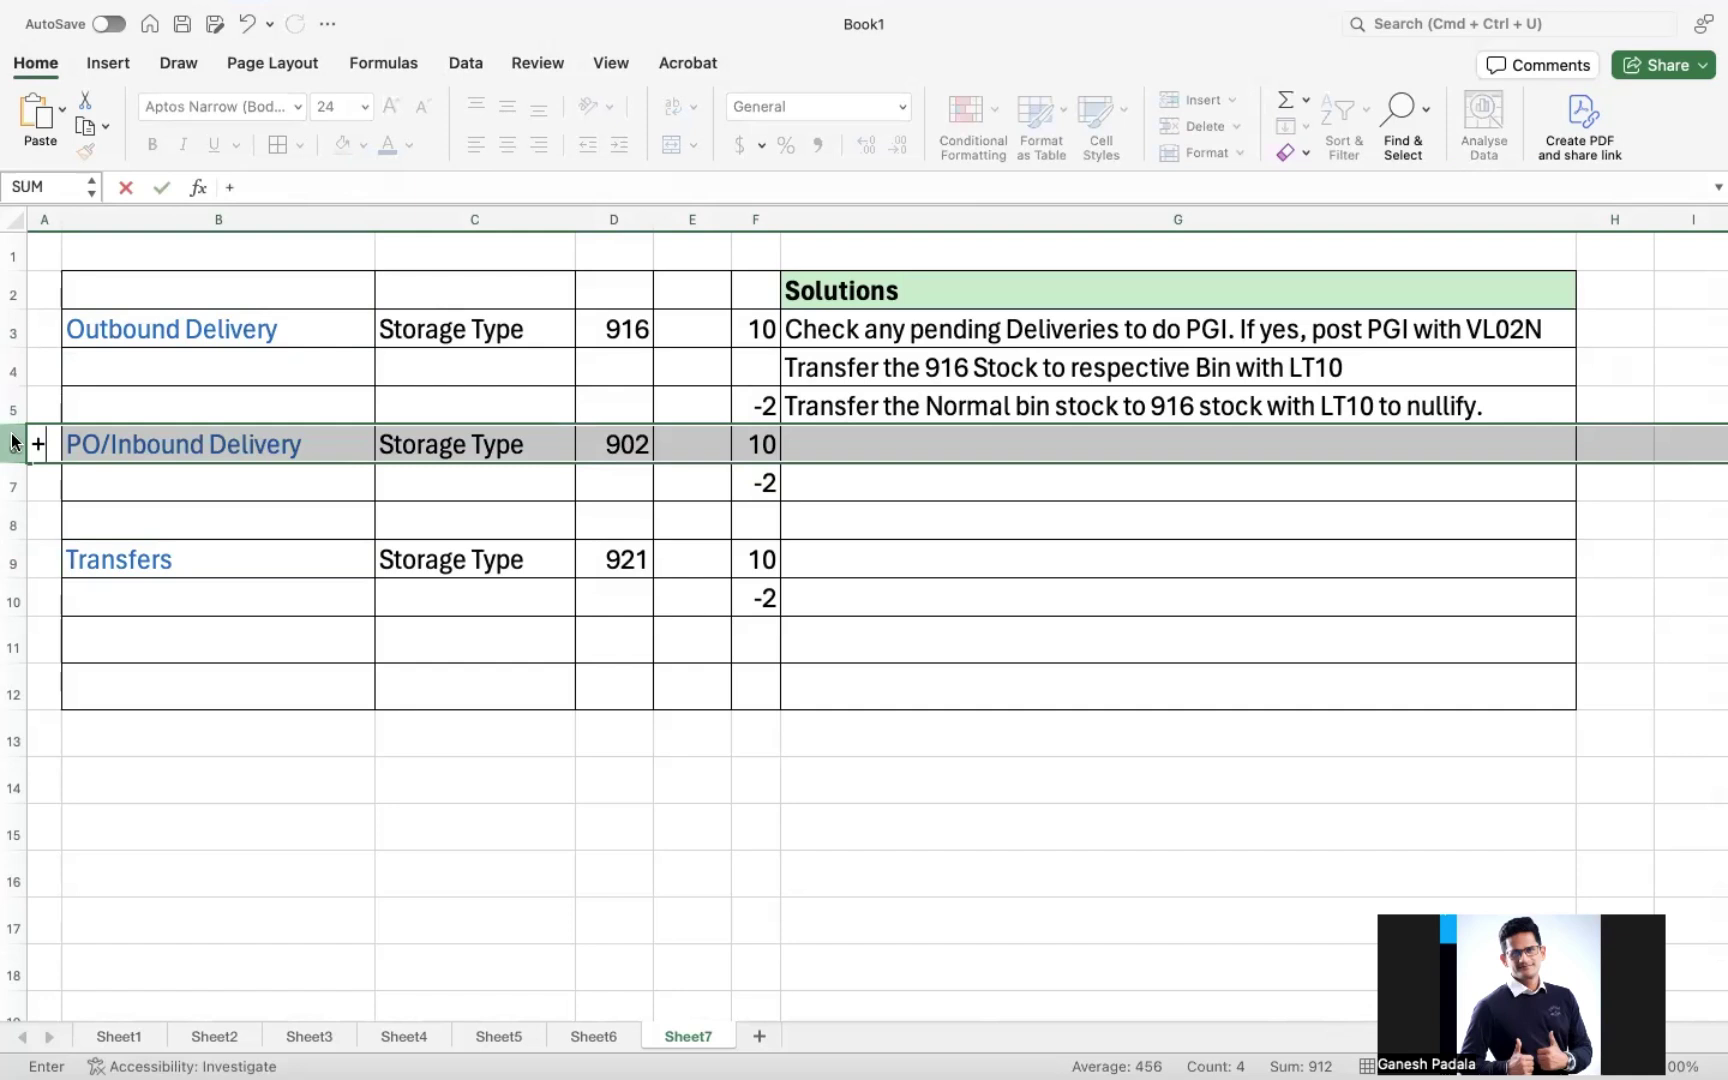
- Insert a blank row at row 6, pushing PO/Inbound Delivery down to row 7
{"action": "key", "text": "Escape"}
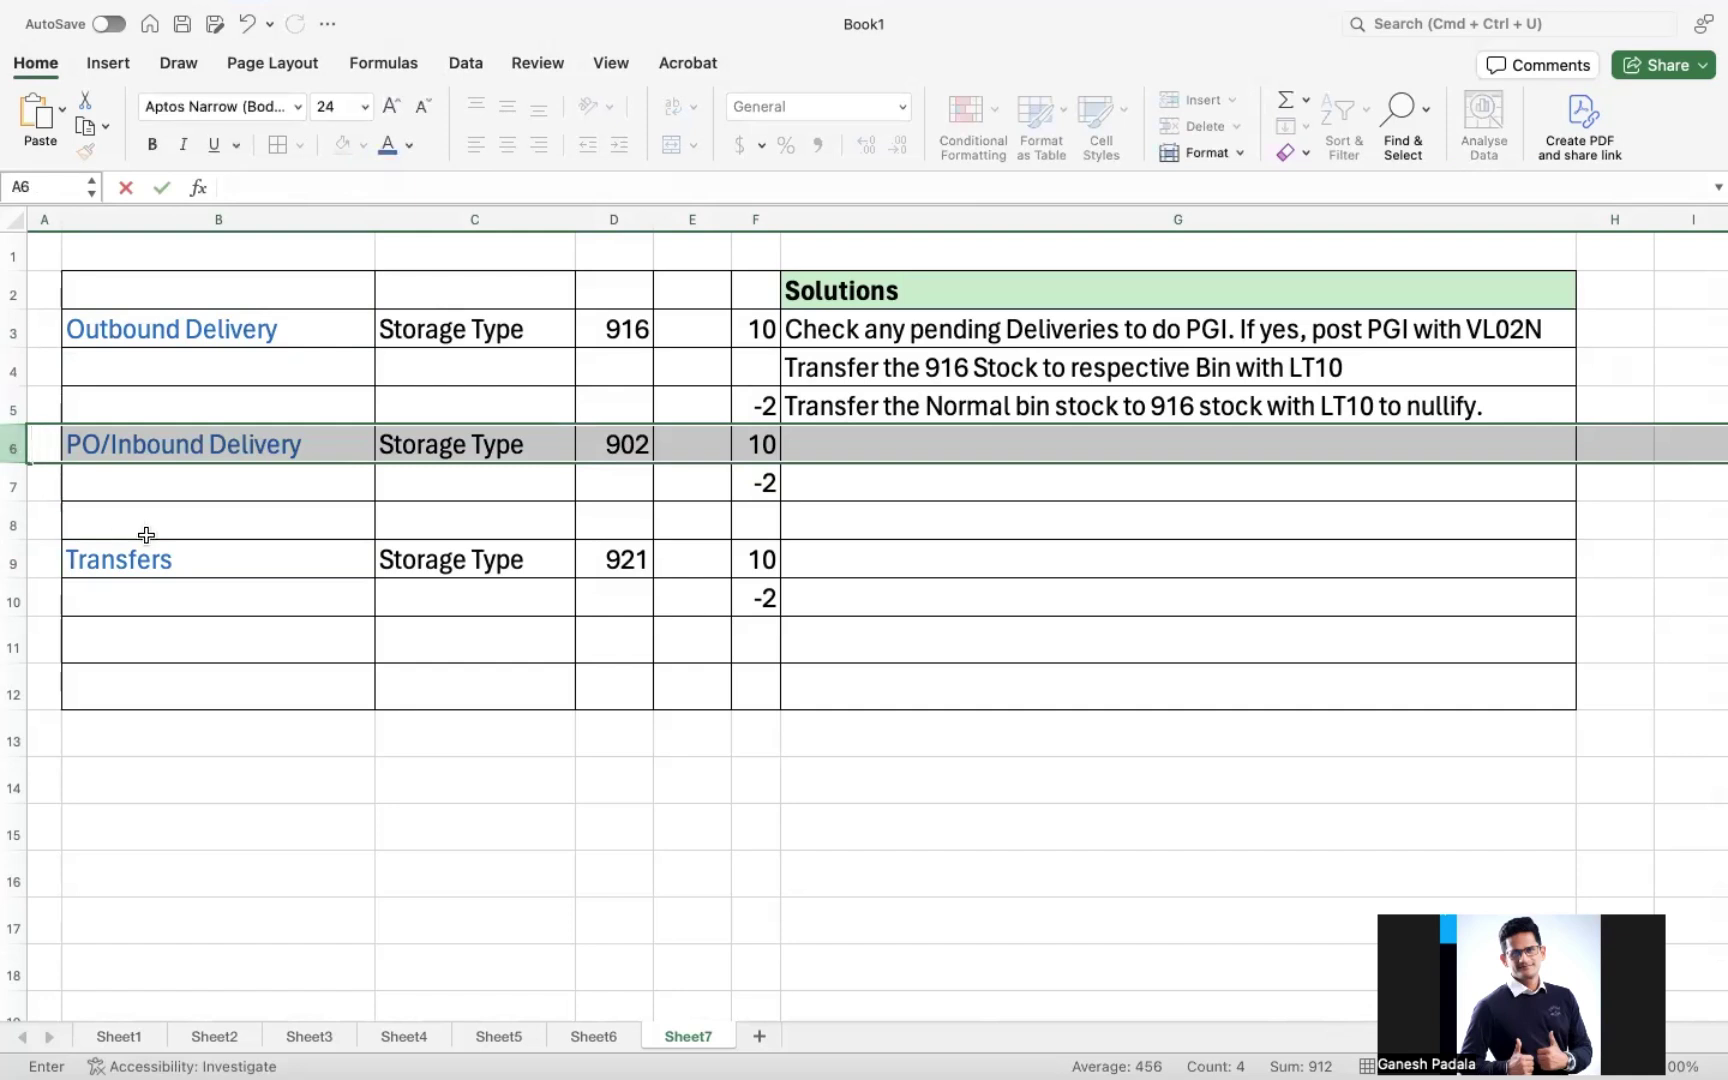
{"action": "left_click", "coordinate": [143, 528]}
{"action": "left_click", "coordinate": [19, 444]}
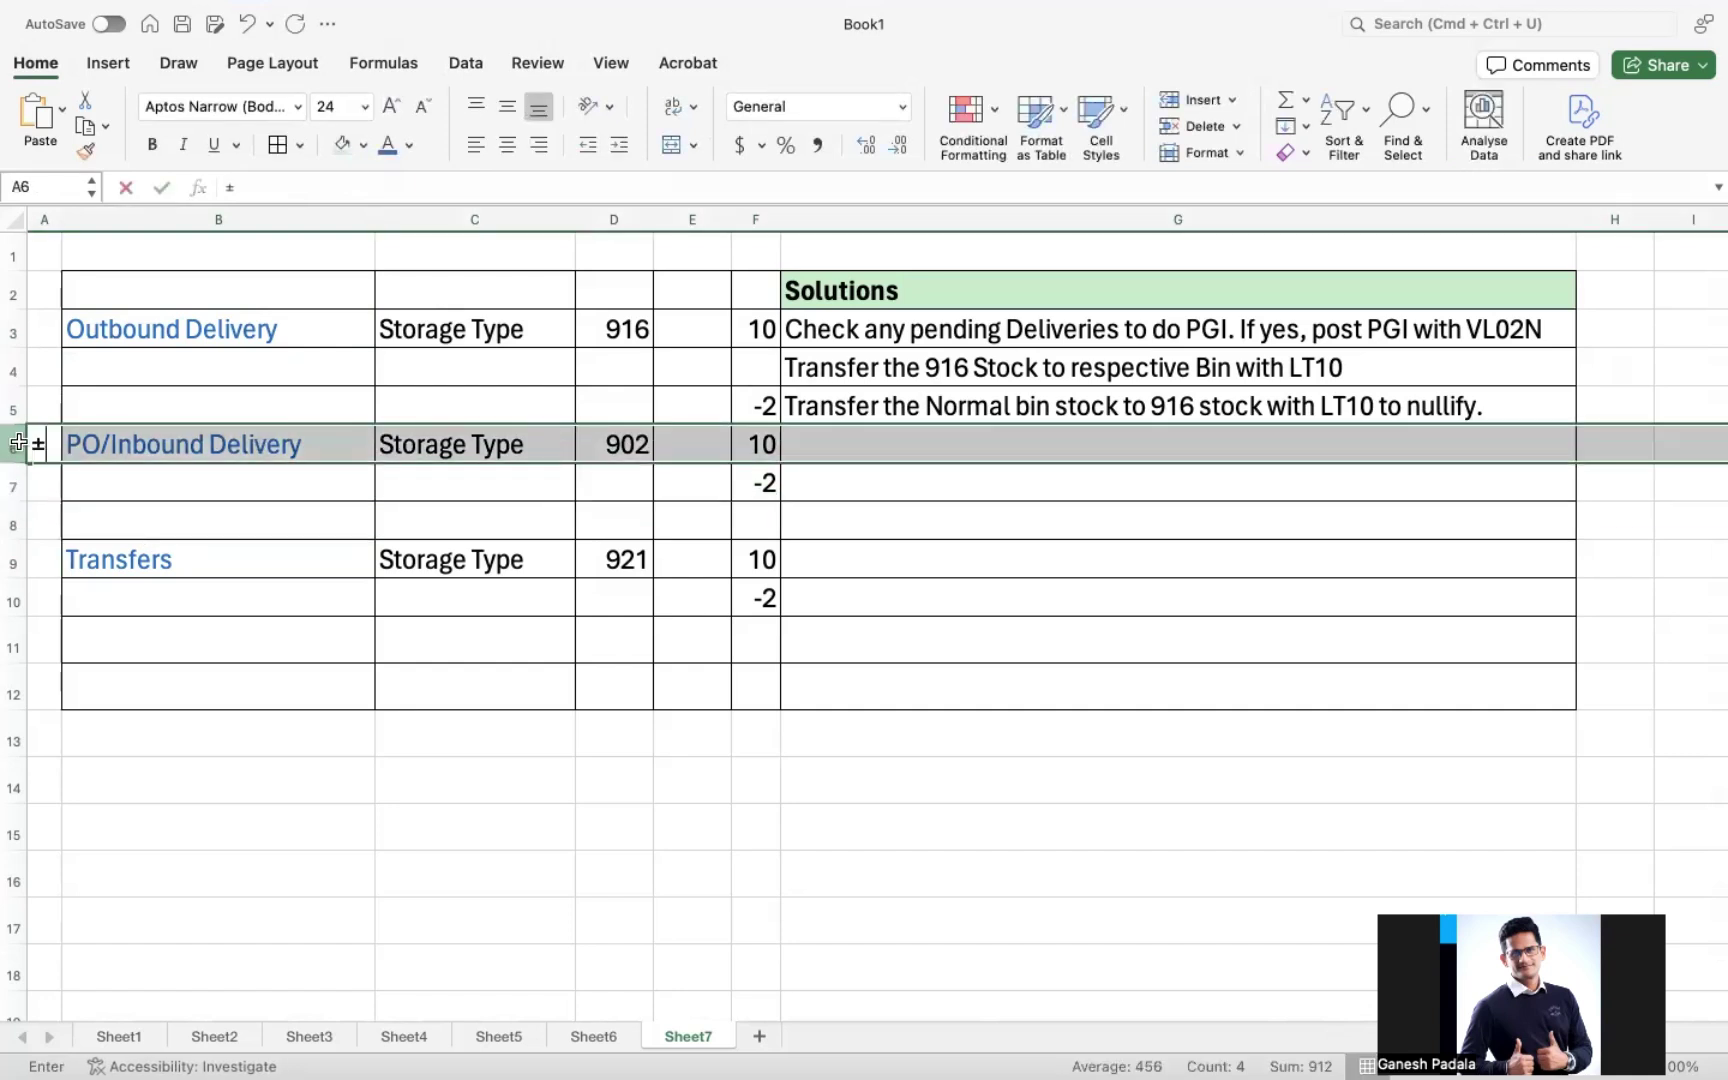
{"action": "left_click", "coordinate": [220, 559]}
{"action": "left_click", "coordinate": [20, 482]}
{"action": "left_click", "coordinate": [19, 445]}
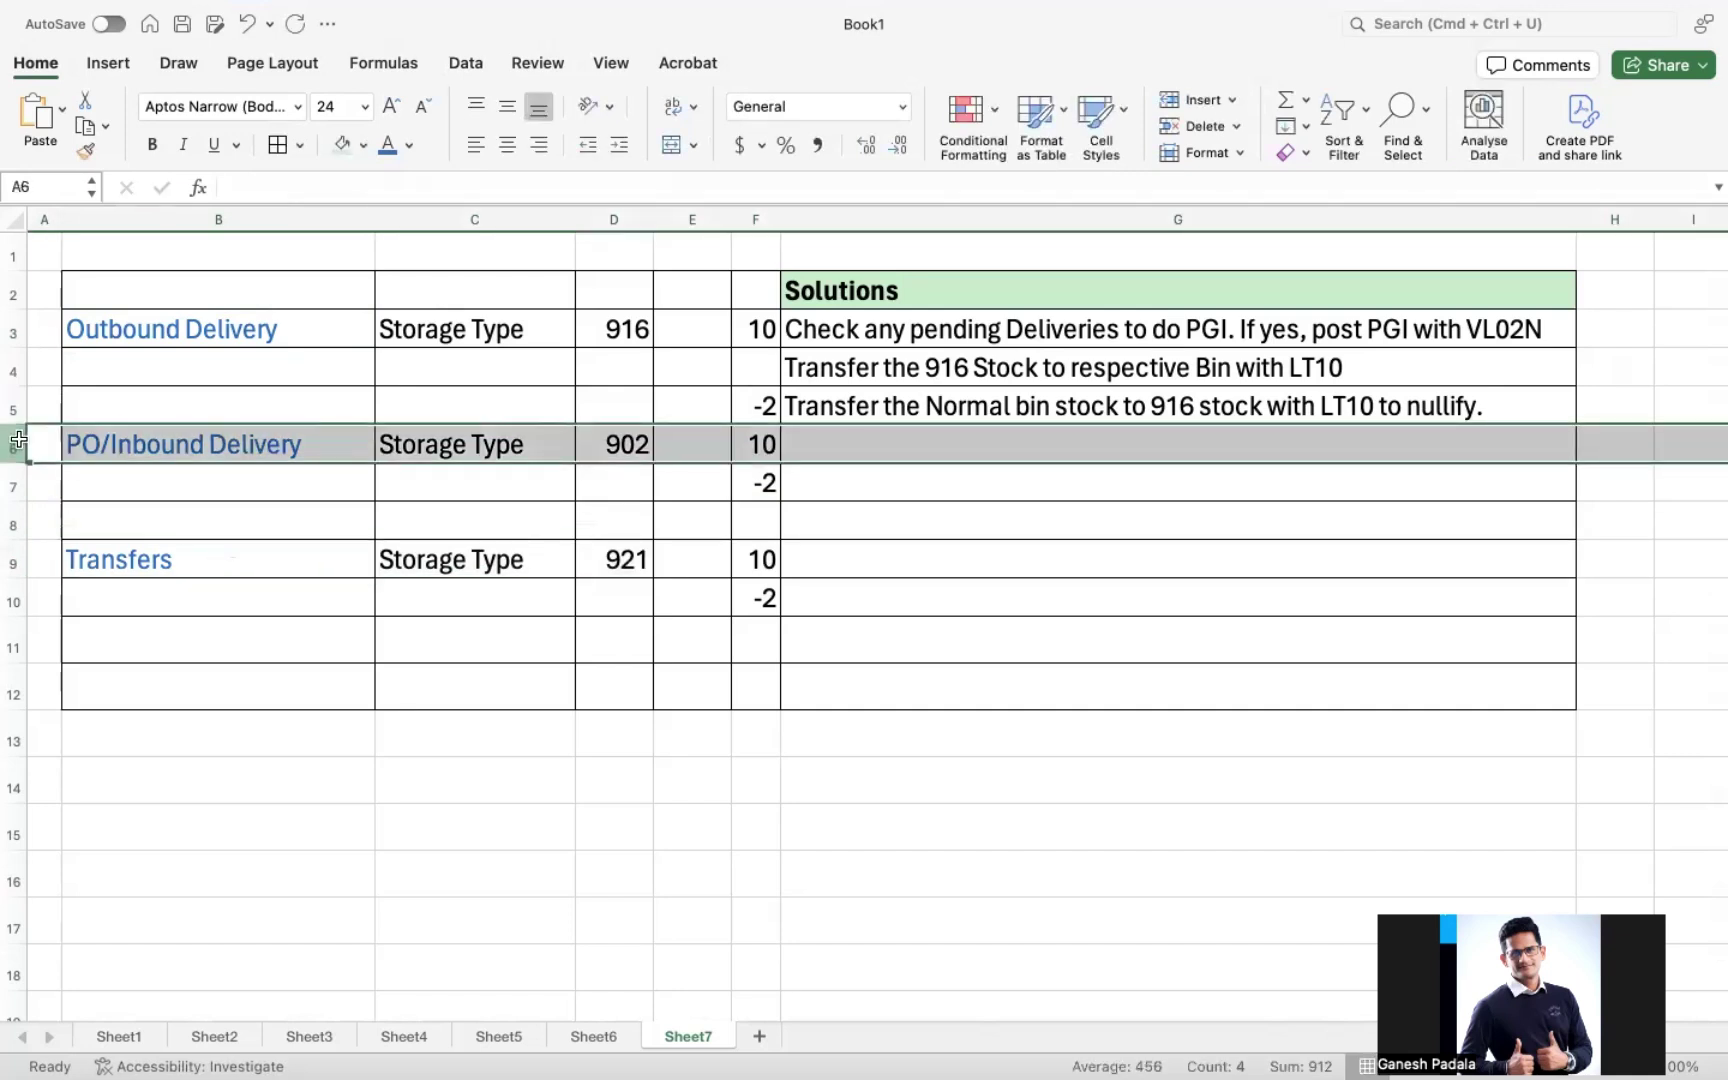
{"action": "key", "text": "ctrl+shift+plus"}
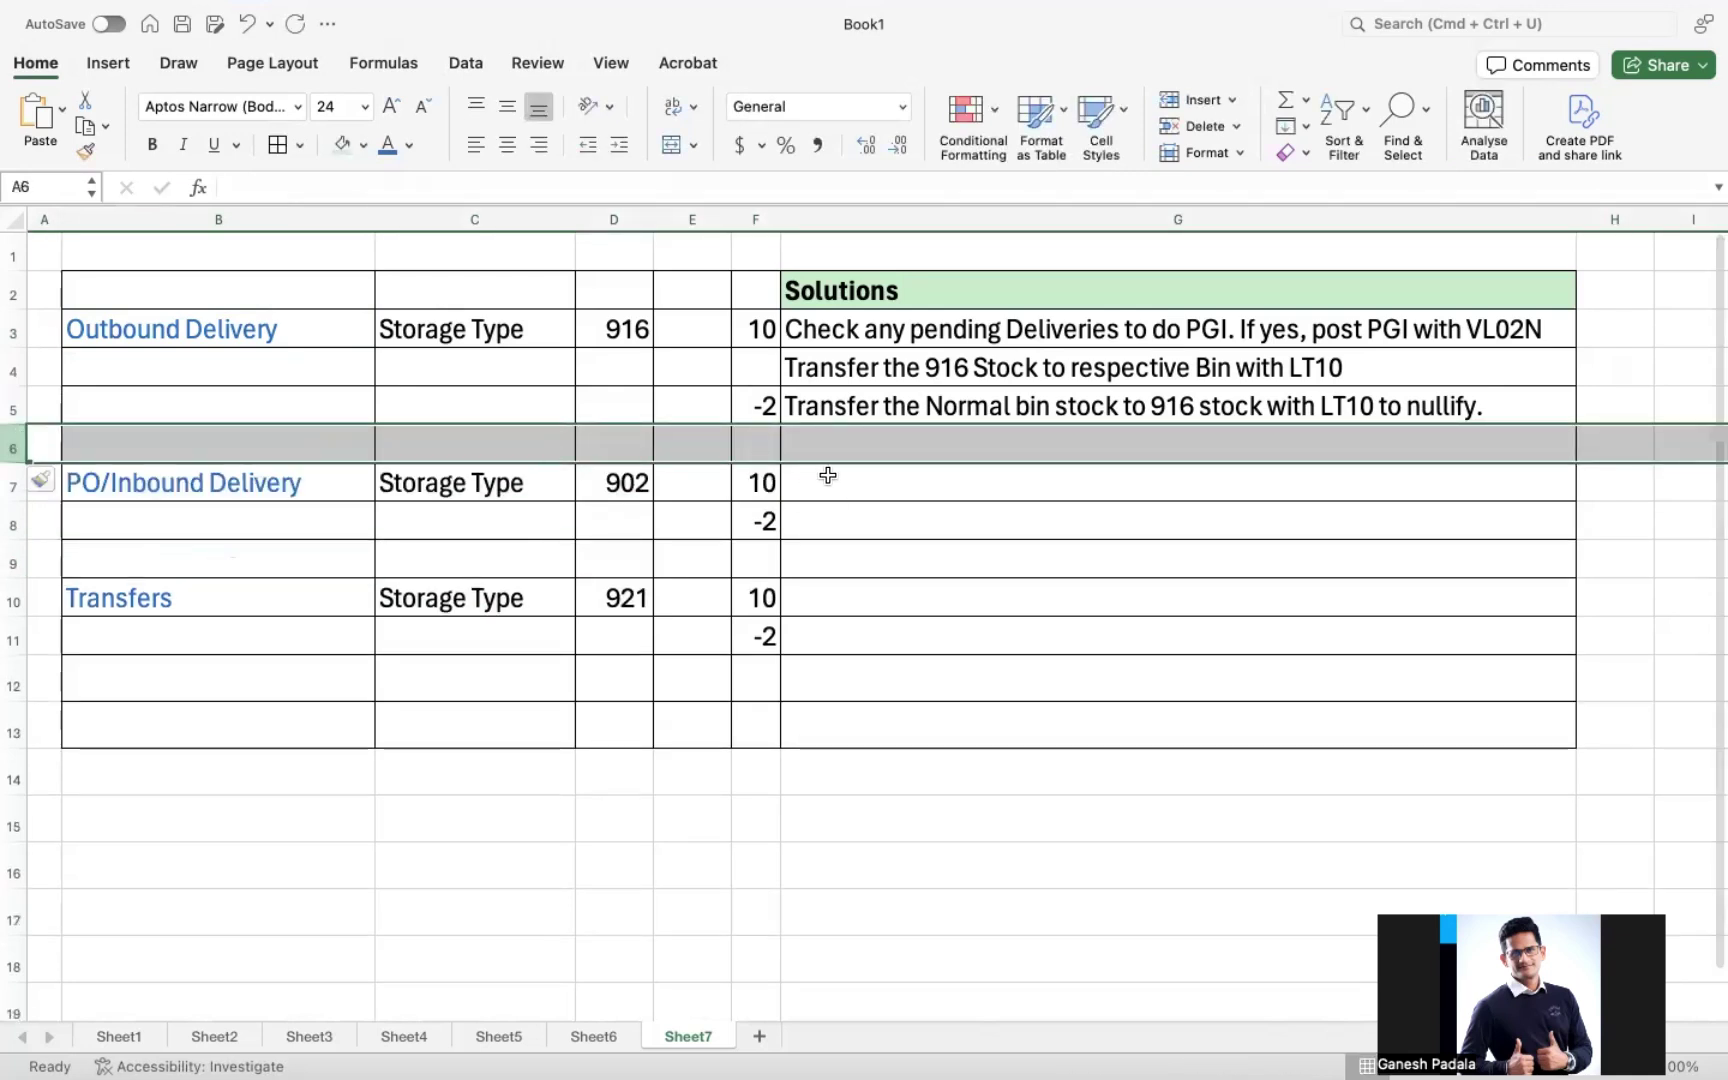
{"action": "left_click", "coordinate": [828, 475]}
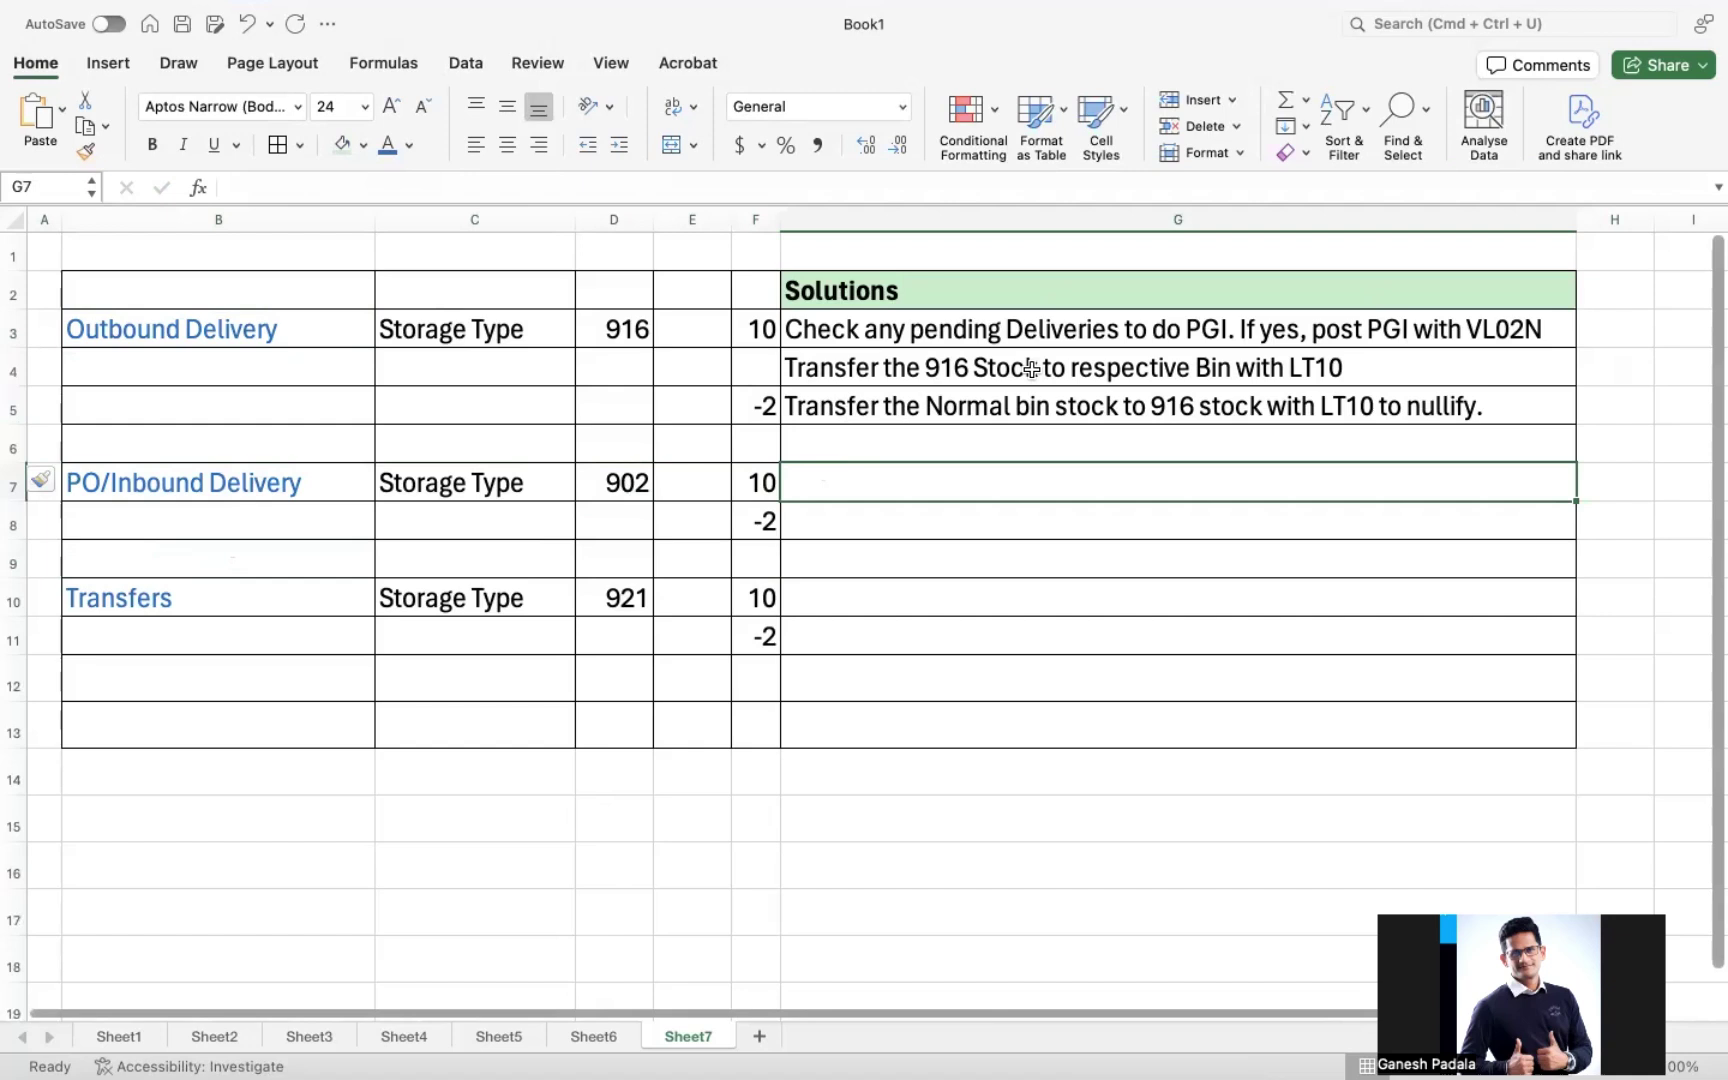
- Copy the G4 transfer step into G7 and change its 916 to 902
{"action": "double_click", "coordinate": [926, 480]}
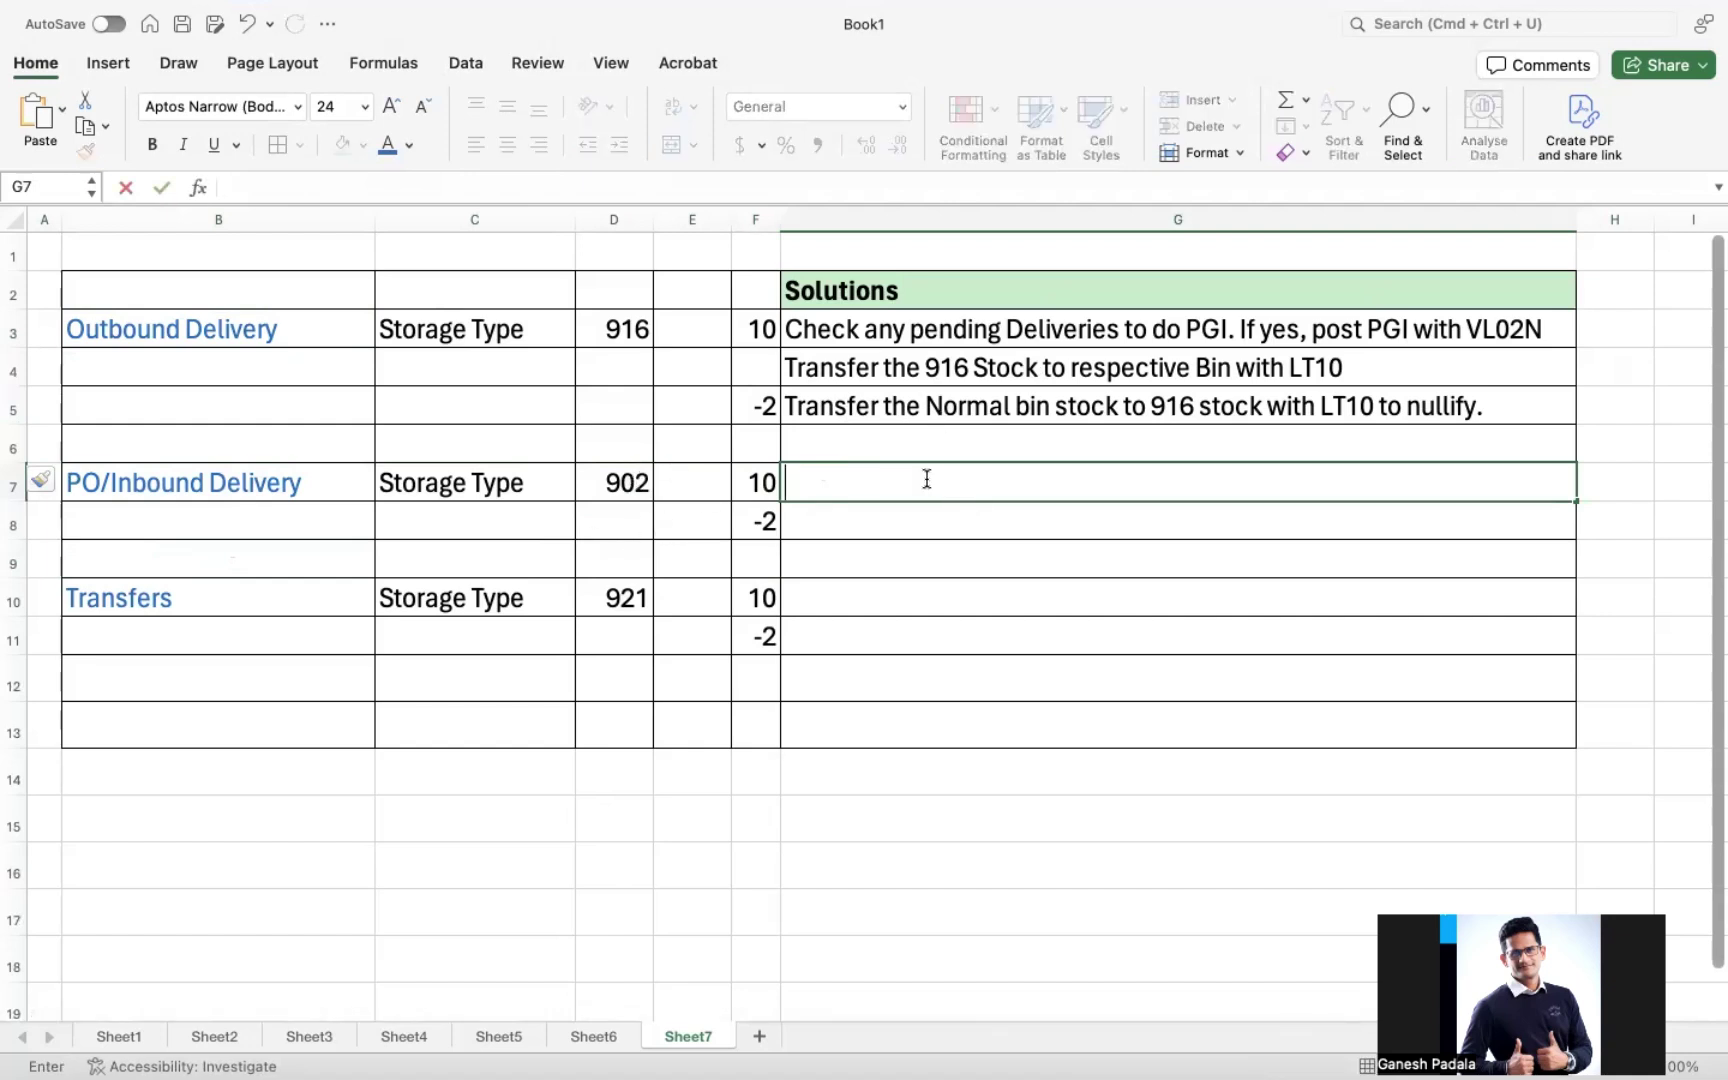
{"action": "type", "text": "T"}
{"action": "key", "text": "BackSpace"}
{"action": "key", "text": "Tab"}
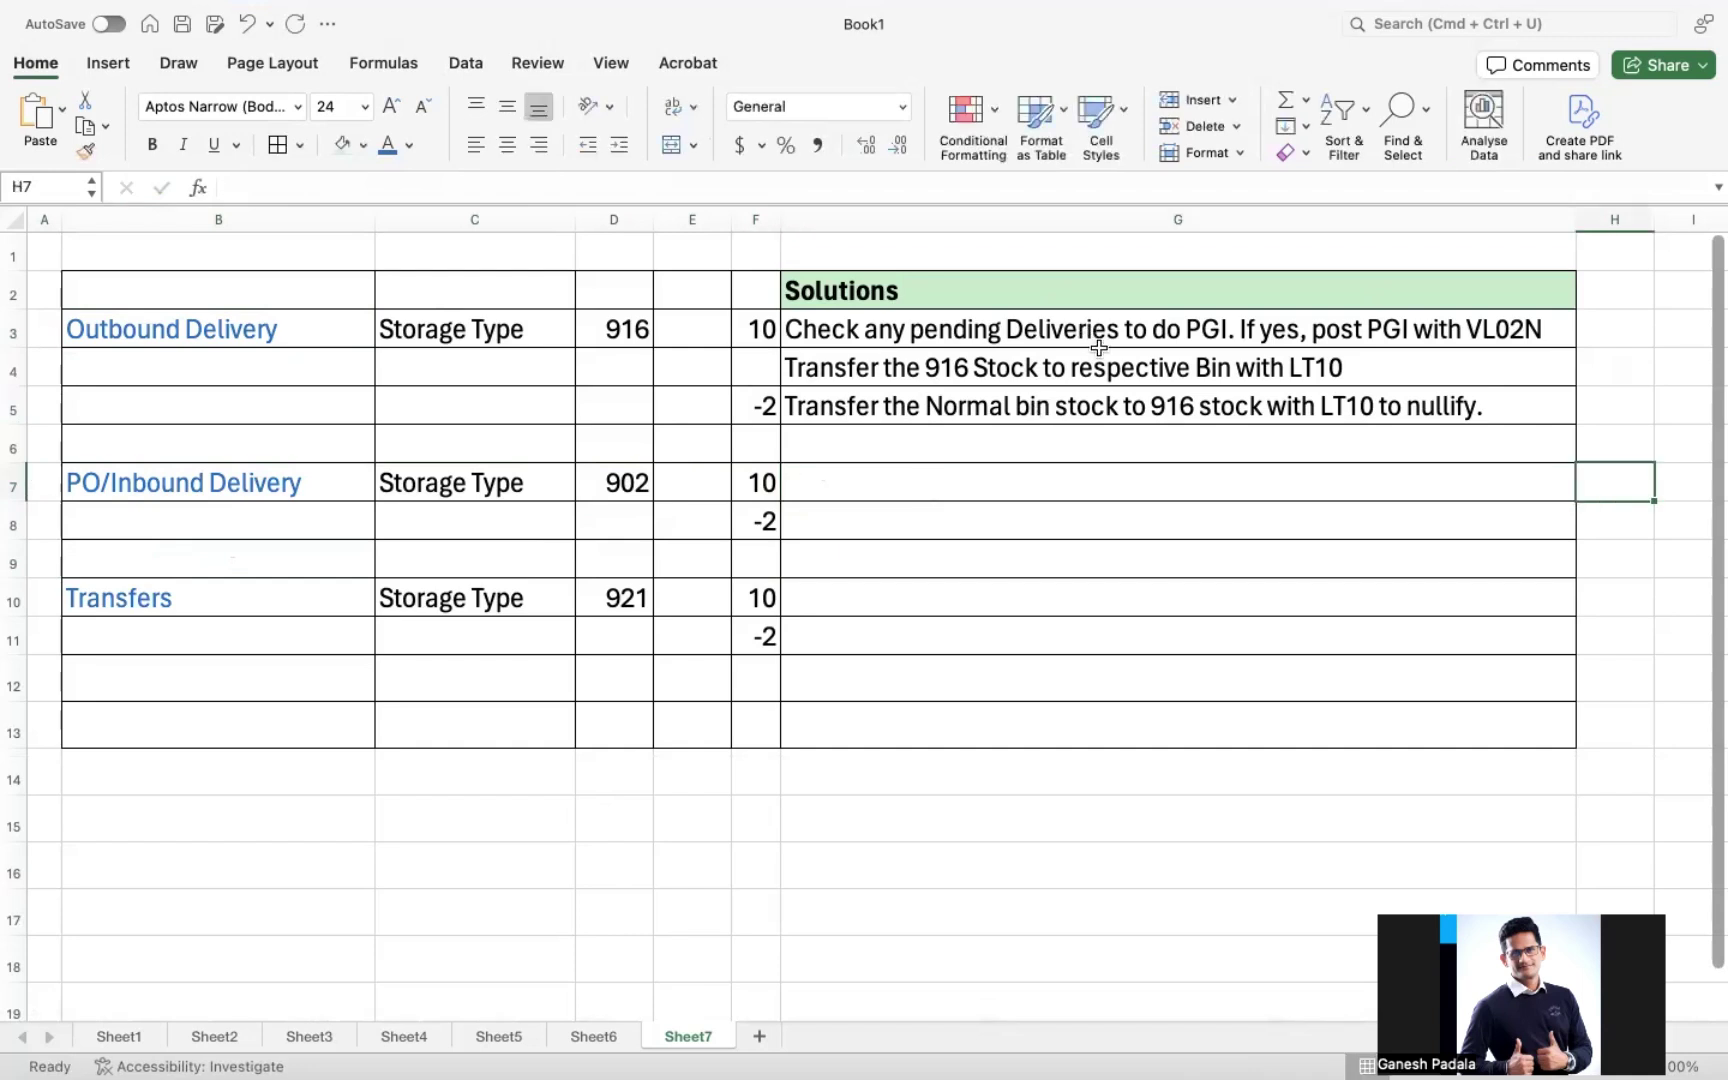
{"action": "left_click", "coordinate": [1090, 362]}
{"action": "key", "text": "super+c"}
{"action": "left_click", "coordinate": [878, 483]}
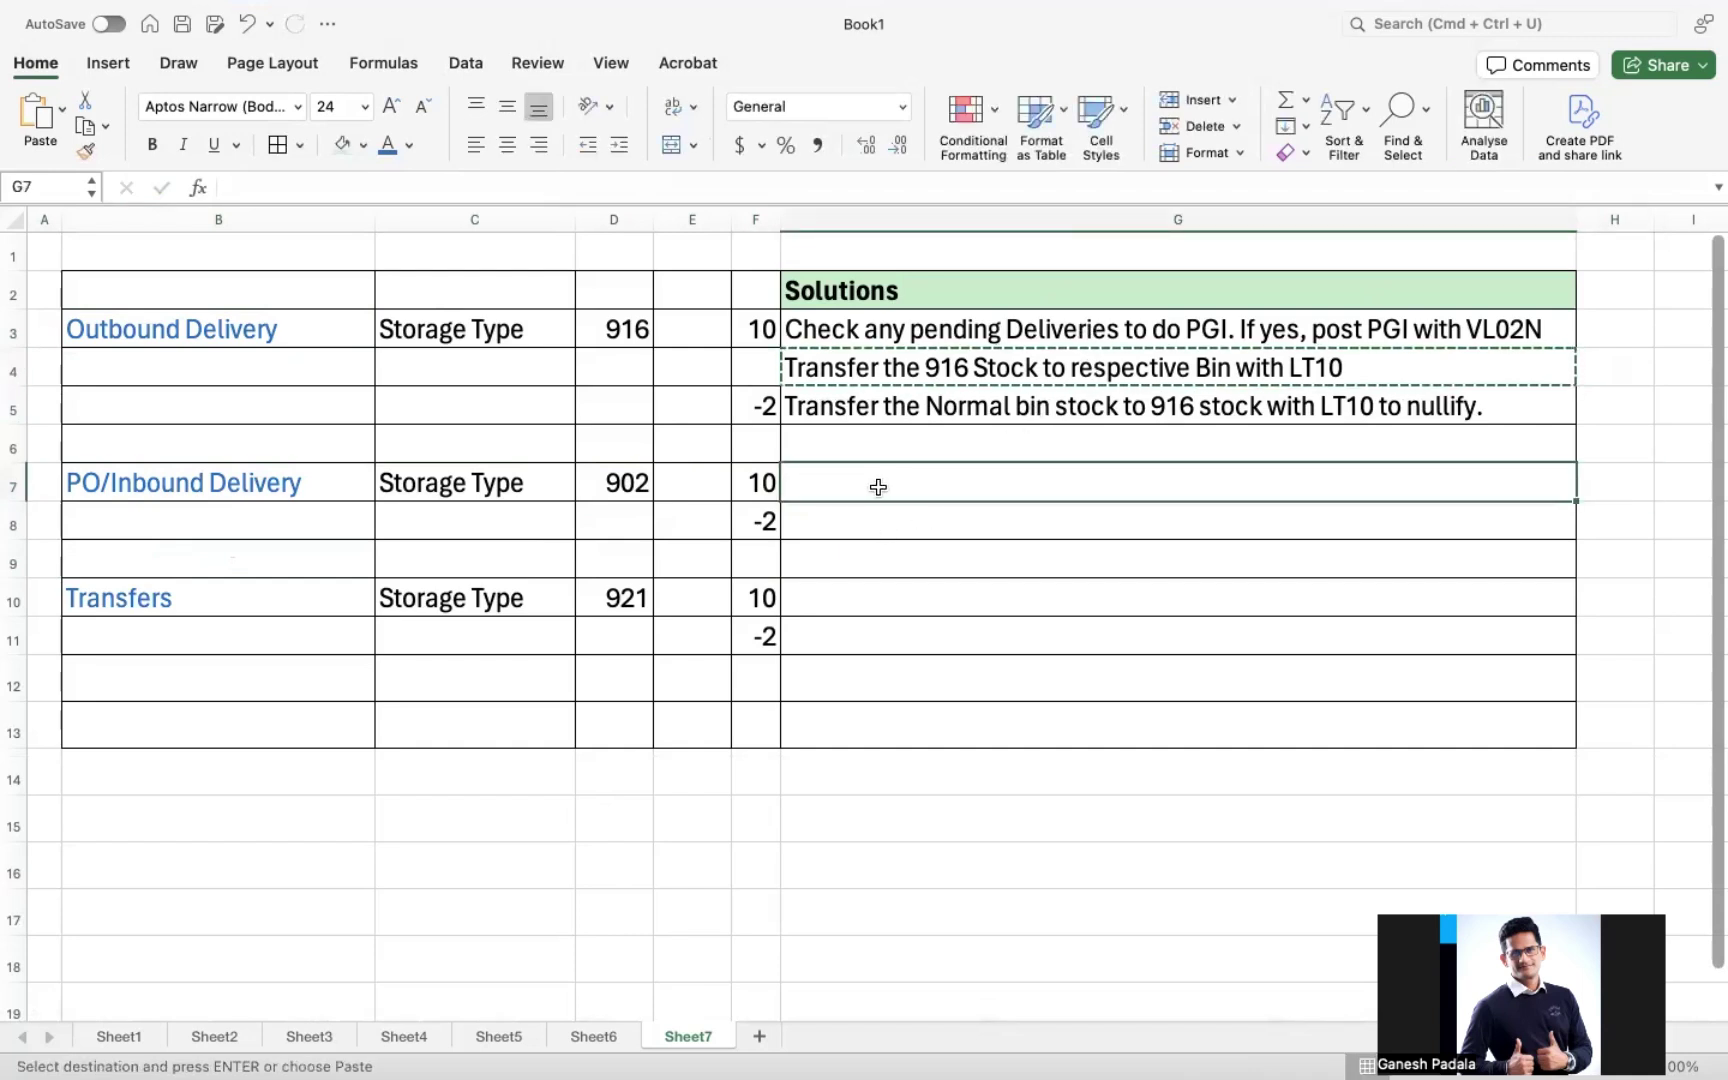
{"action": "key", "text": "super+v"}
{"action": "double_click", "coordinate": [953, 484]}
{"action": "key", "text": "BackSpace"}
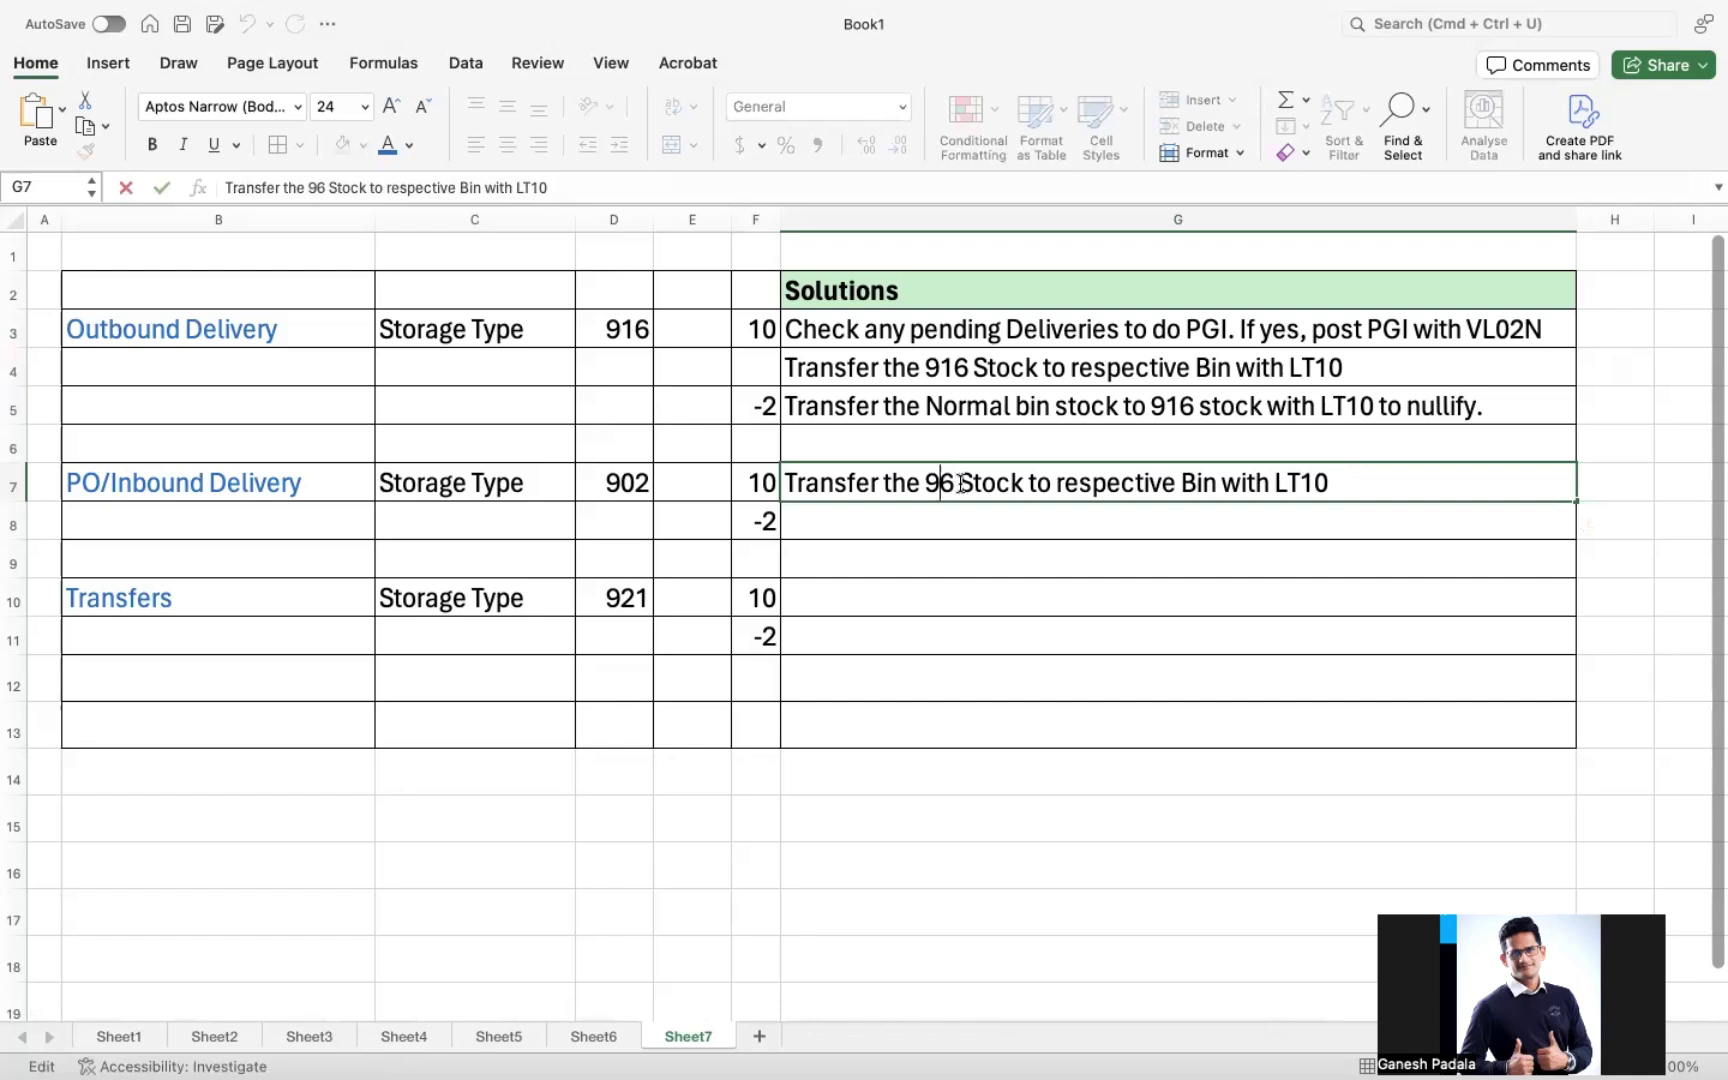
{"action": "key", "text": "BackSpace"}
{"action": "type", "text": "0"}
{"action": "type", "text": "2"}
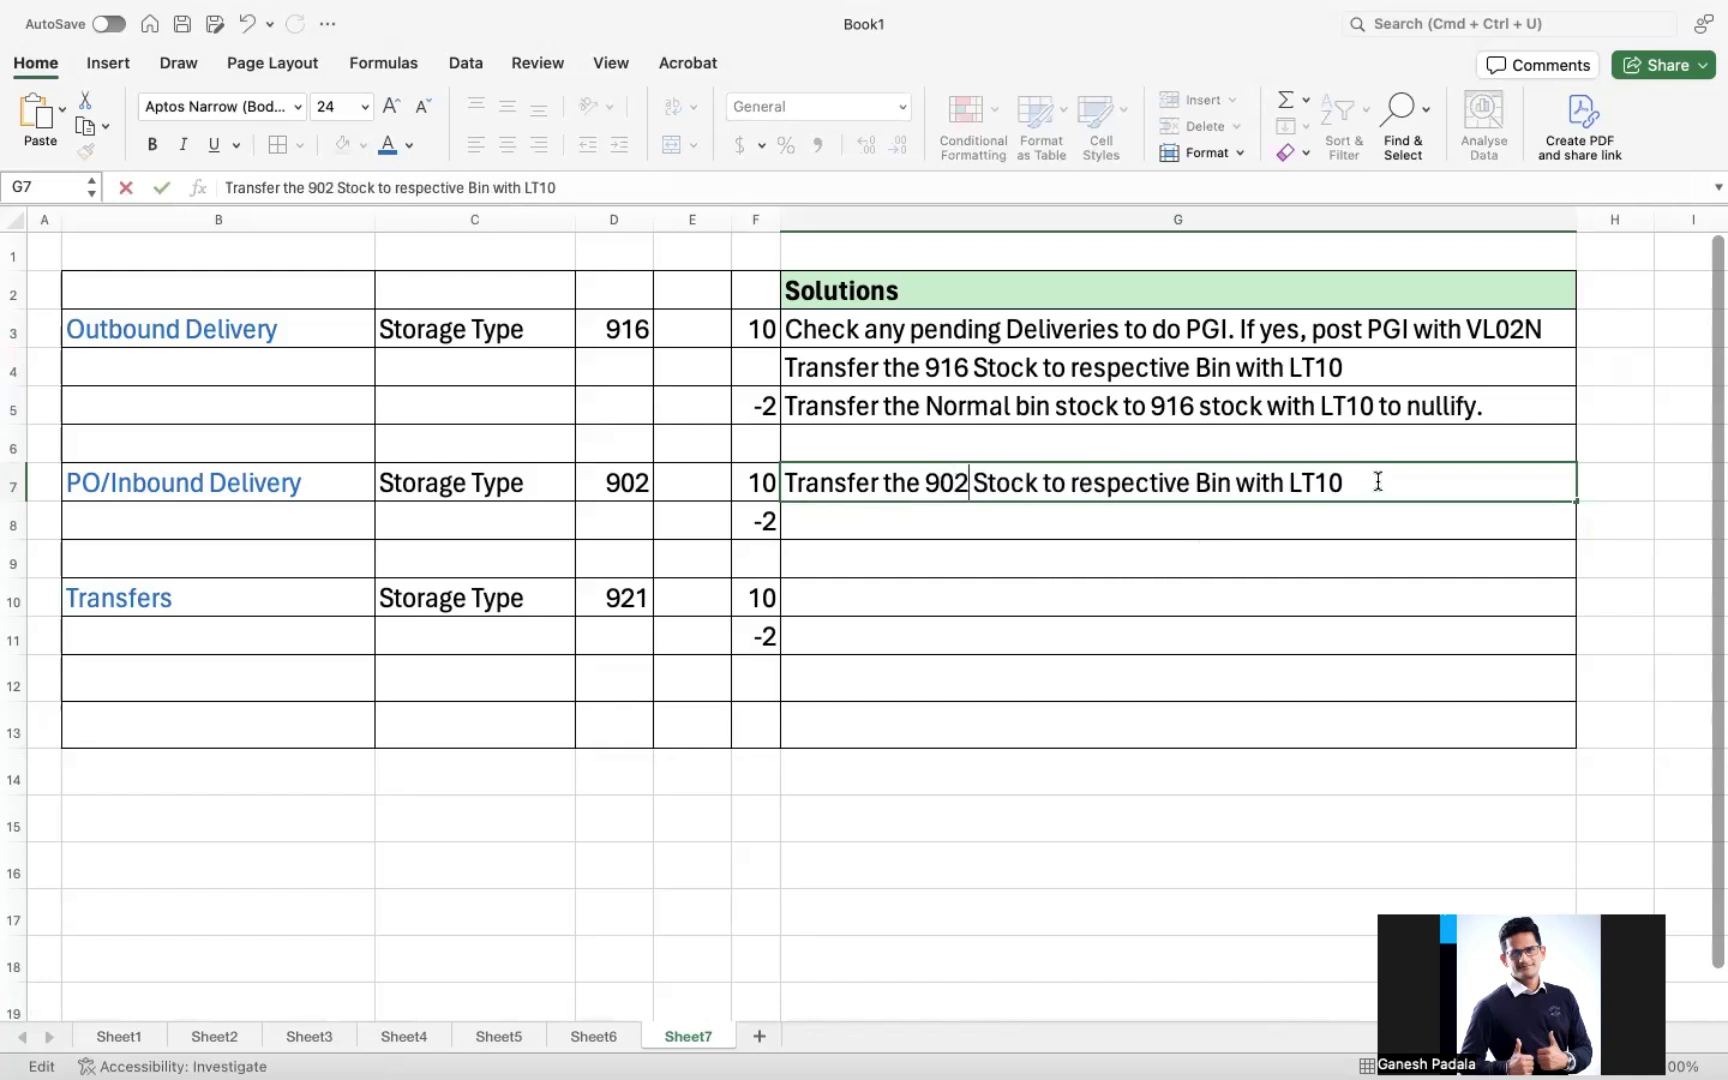
{"action": "left_click", "coordinate": [1194, 528]}
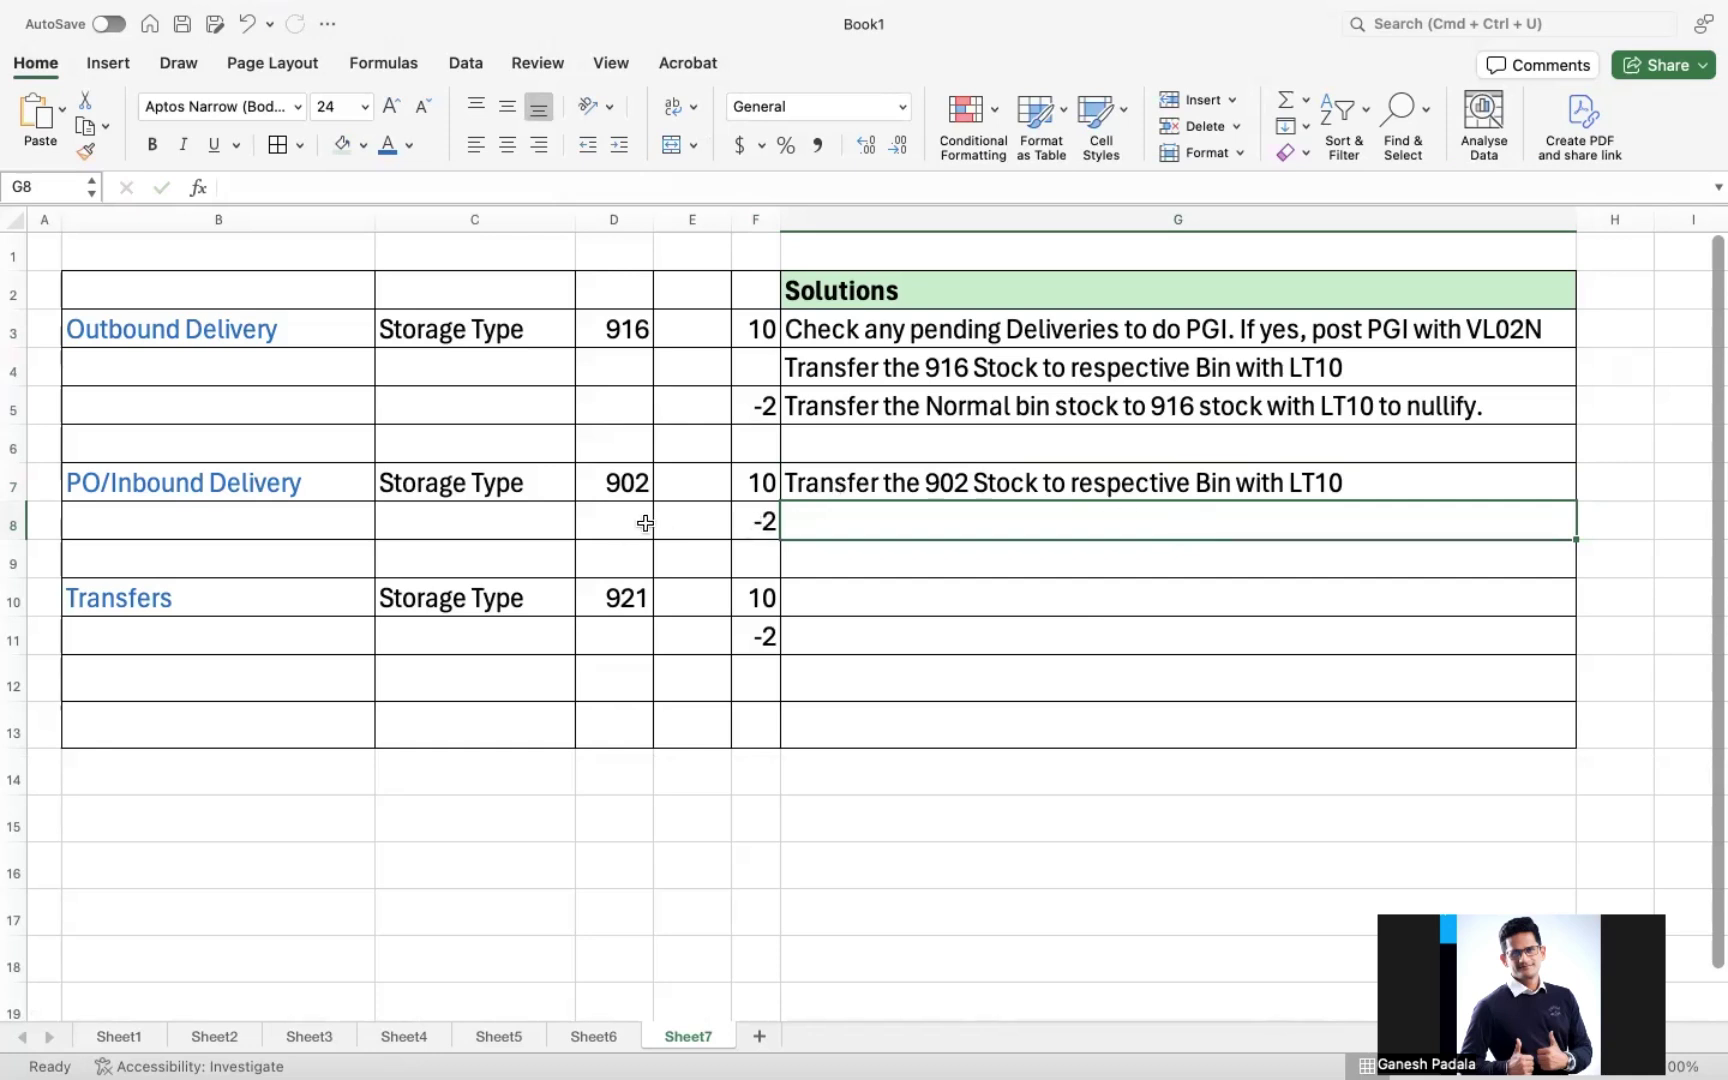
- Copy G3's check step into G8, changing both PGI to PGR and VL02N to VL32N
{"action": "left_click", "coordinate": [996, 329]}
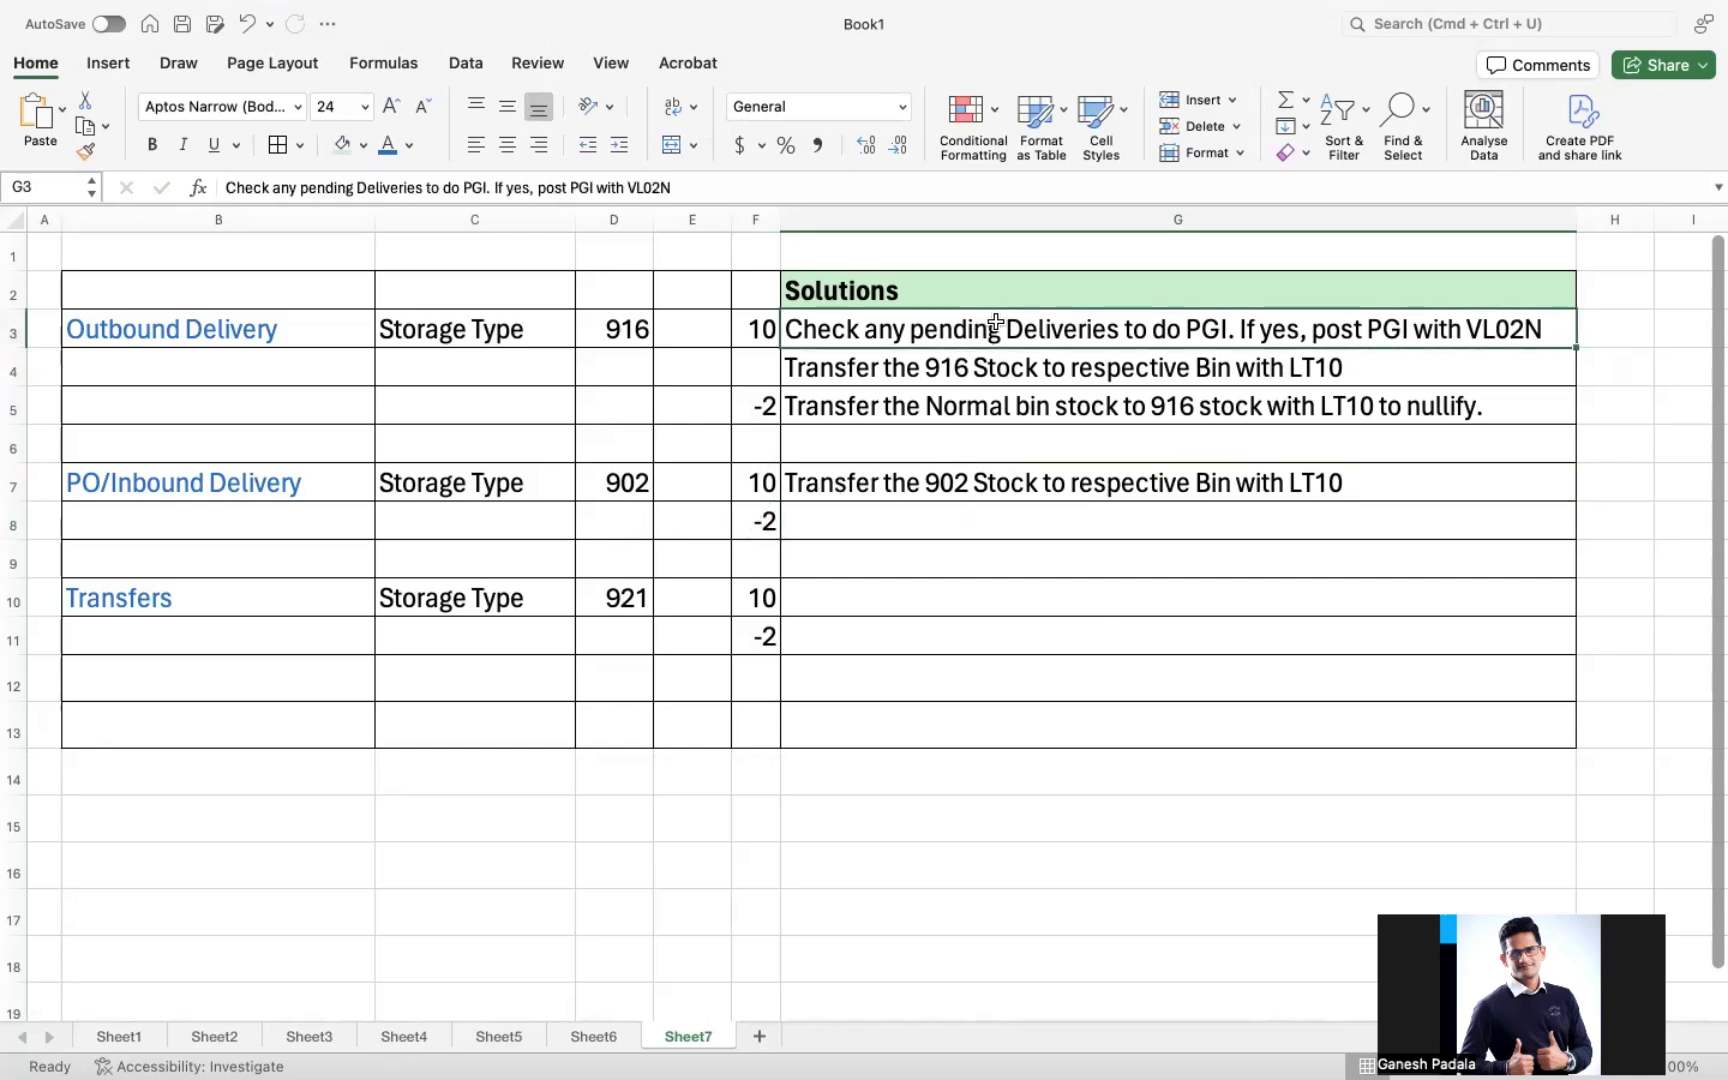
{"action": "key", "text": "ctrl+c"}
{"action": "left_click", "coordinate": [891, 526]}
{"action": "key", "text": "ctrl+v"}
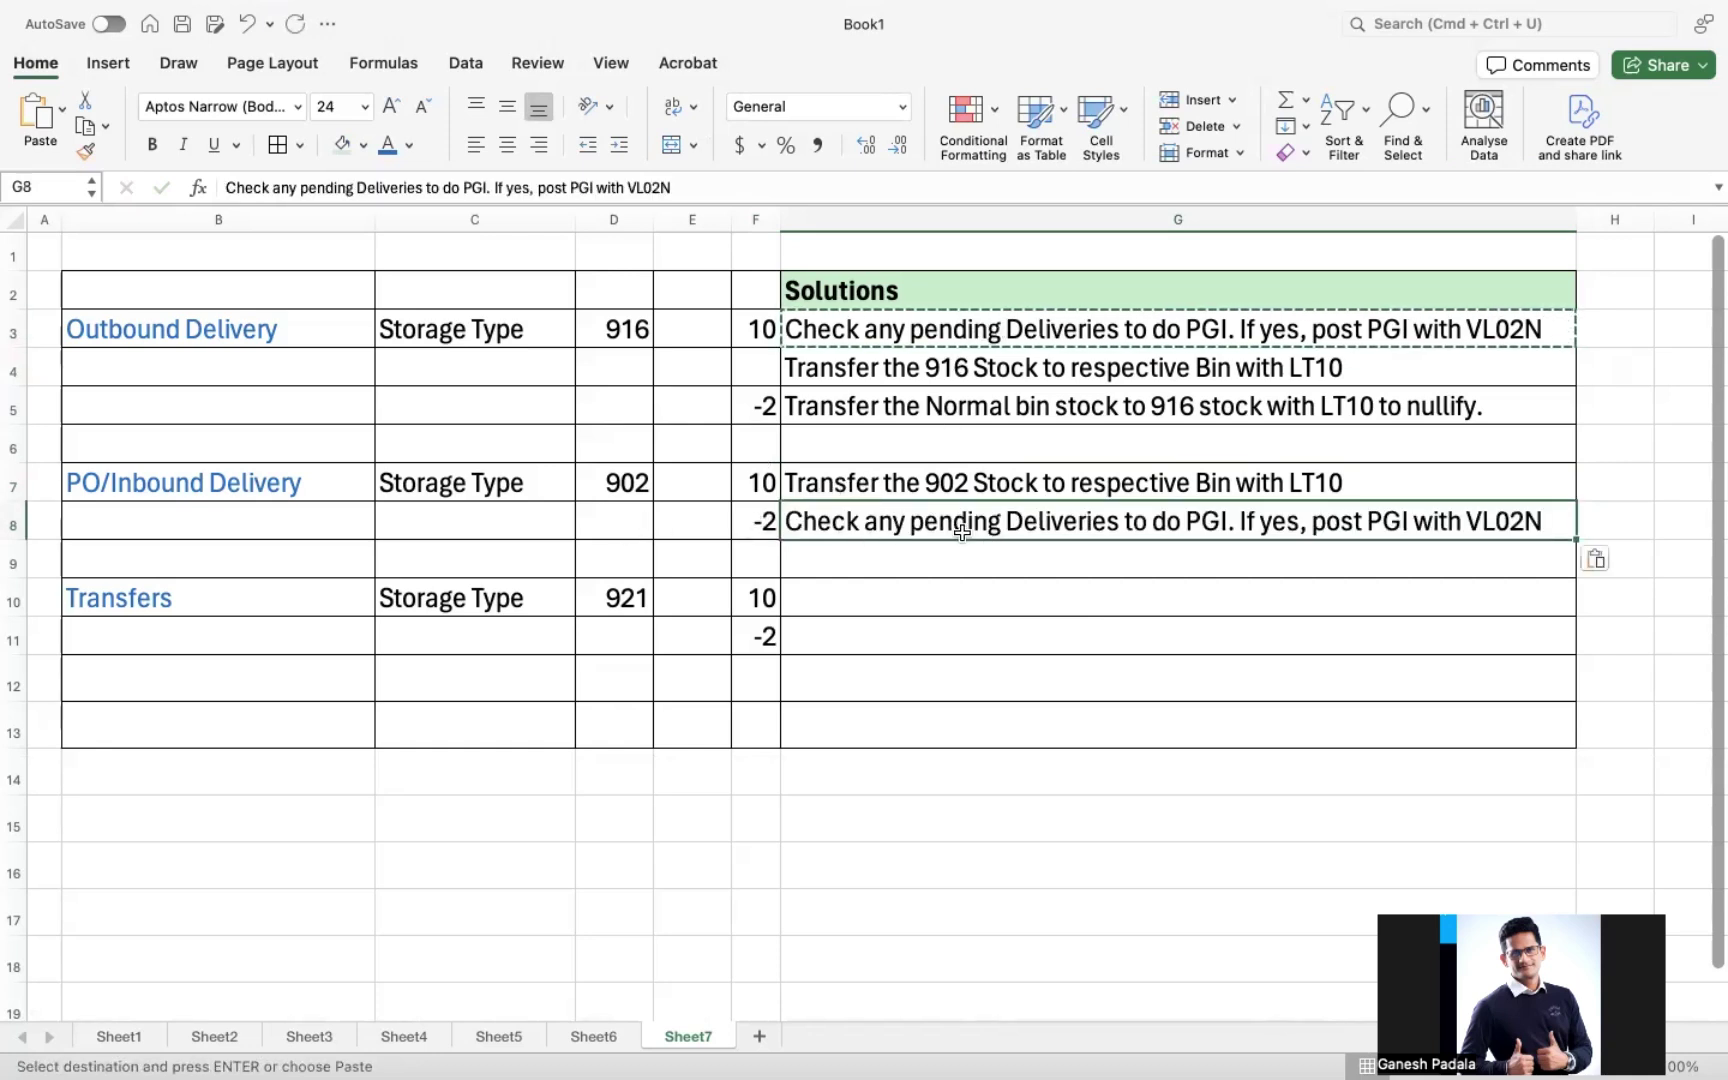
{"action": "double_click", "coordinate": [1210, 521]}
{"action": "key", "text": "Delete"}
{"action": "type", "text": "R"}
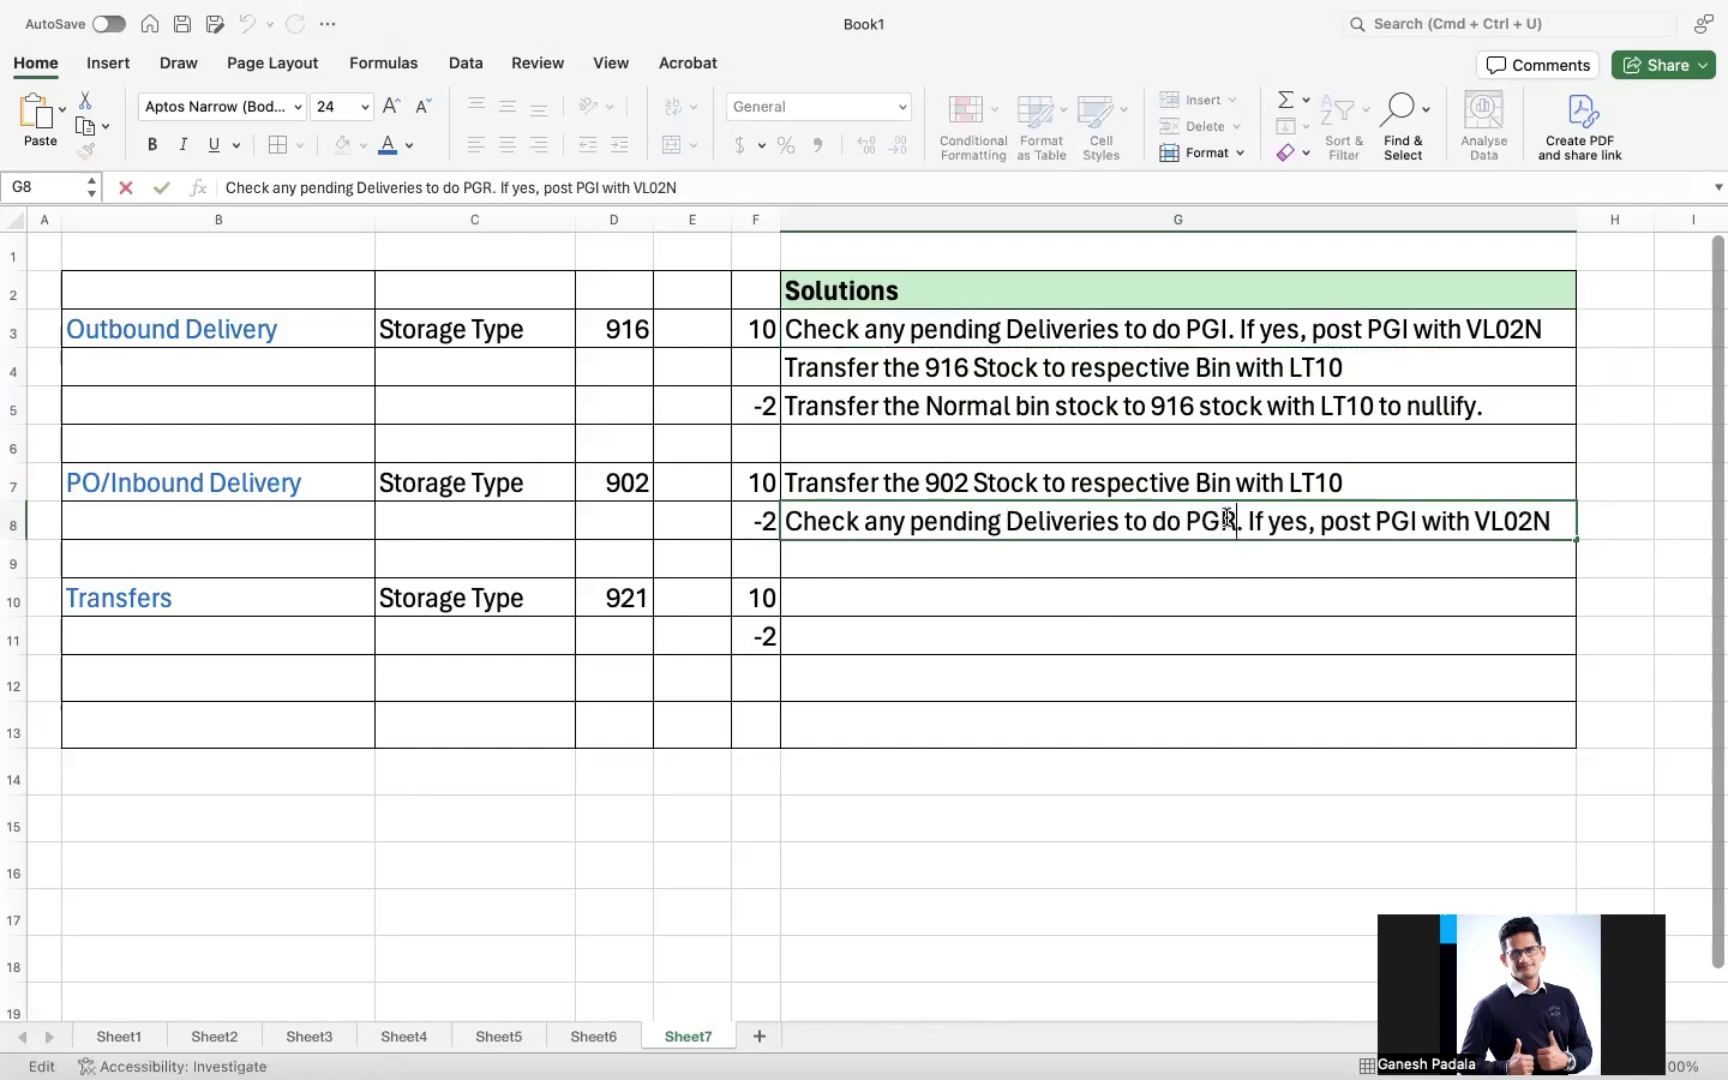
{"action": "left_click", "coordinate": [1421, 520]}
{"action": "key", "text": "BackSpace"}
{"action": "type", "text": "R"}
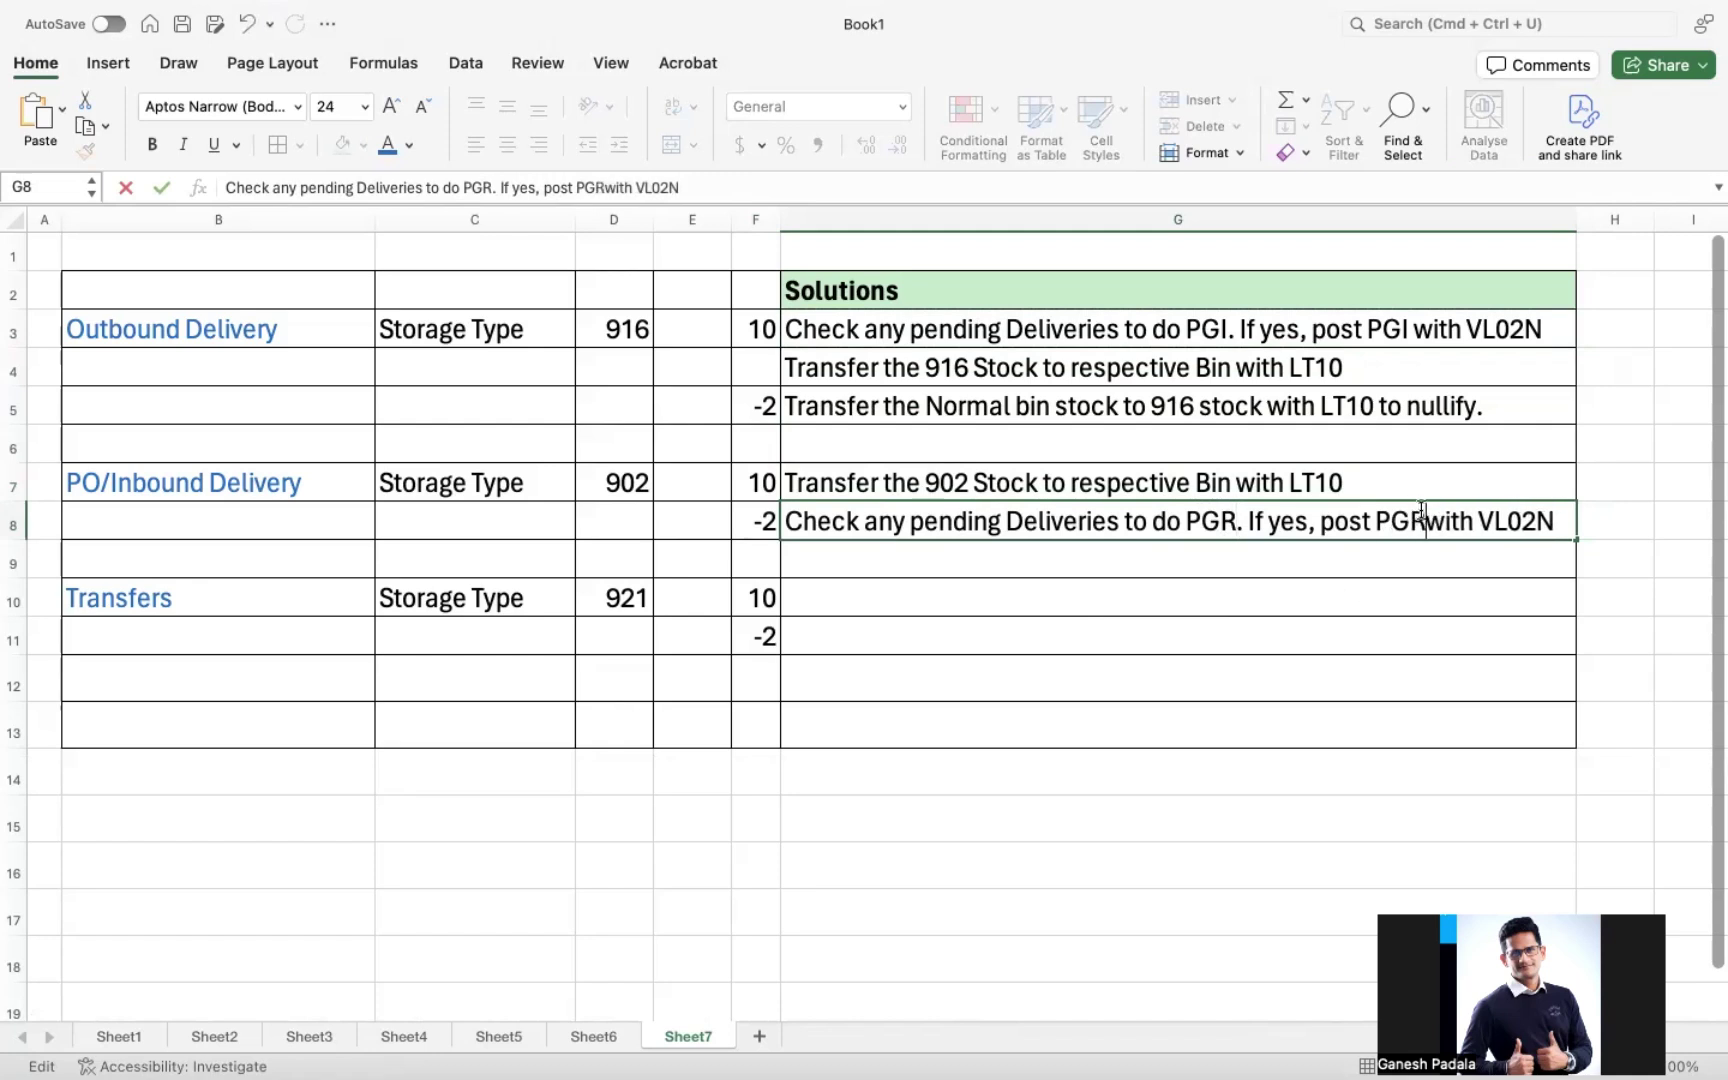
{"action": "left_click", "coordinate": [1526, 521]}
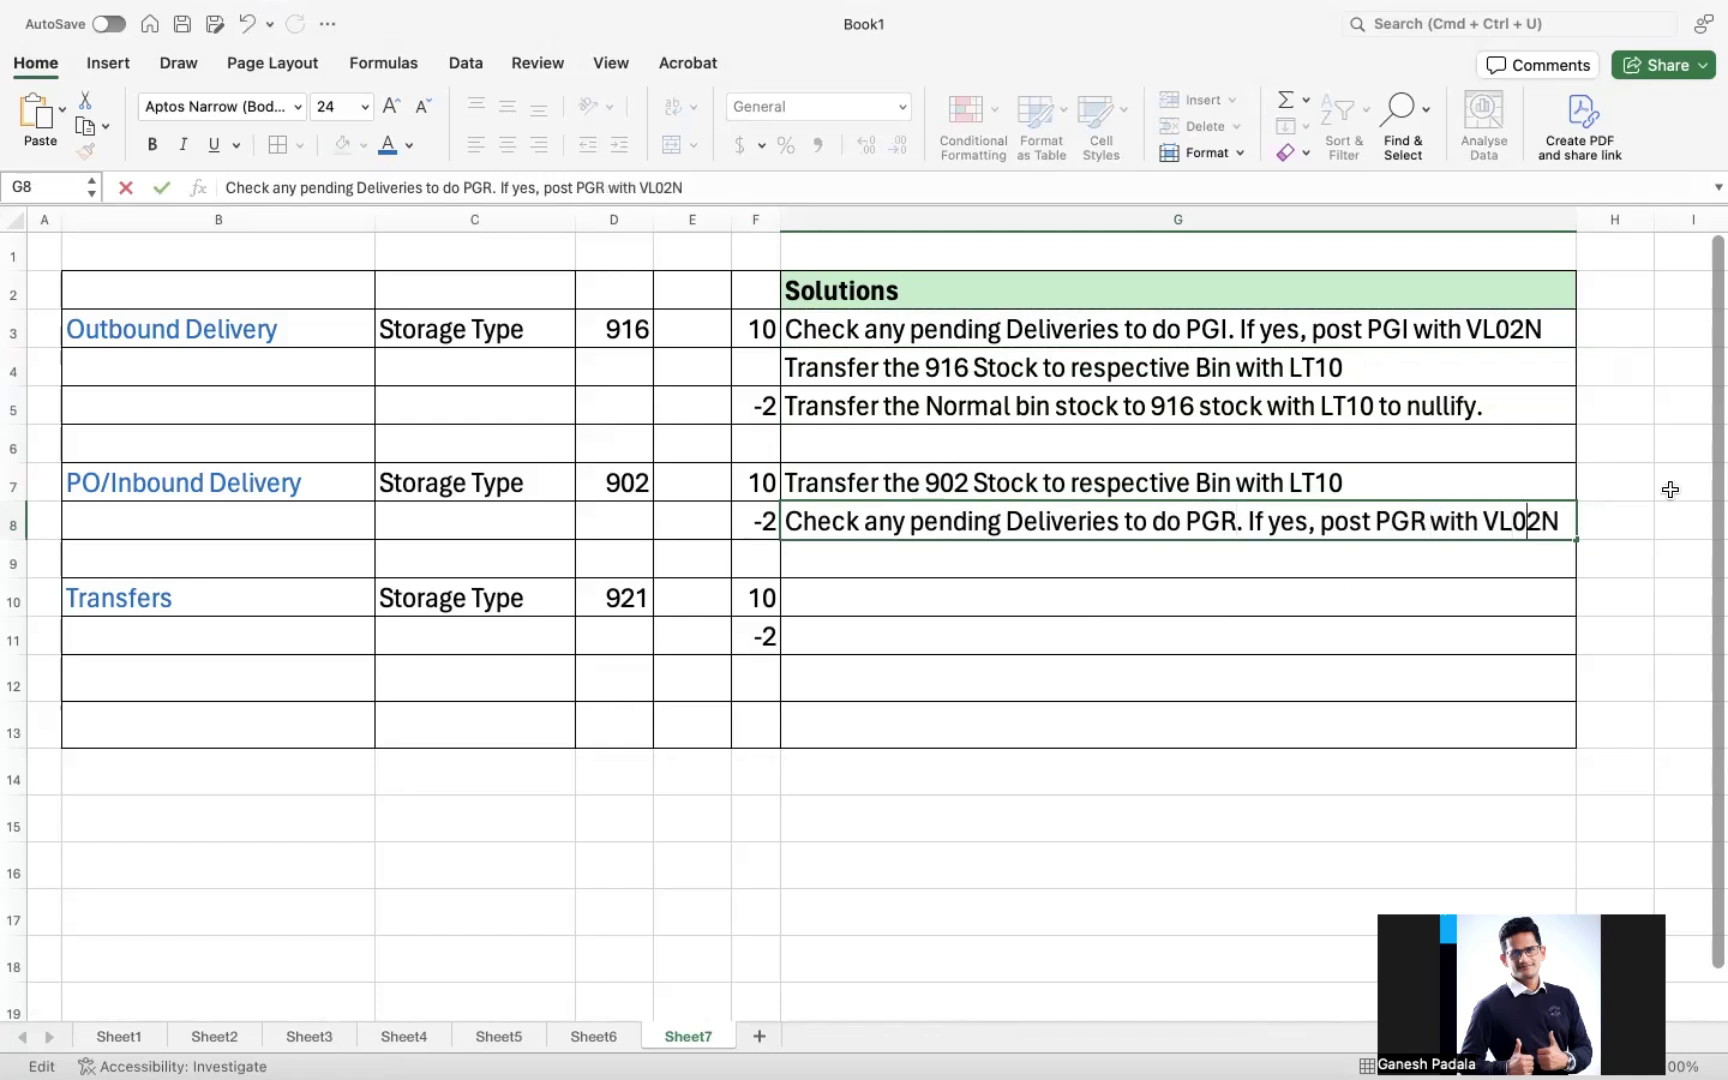
{"action": "key", "text": "BackSpace"}
{"action": "type", "text": "2"}
{"action": "key", "text": "Return"}
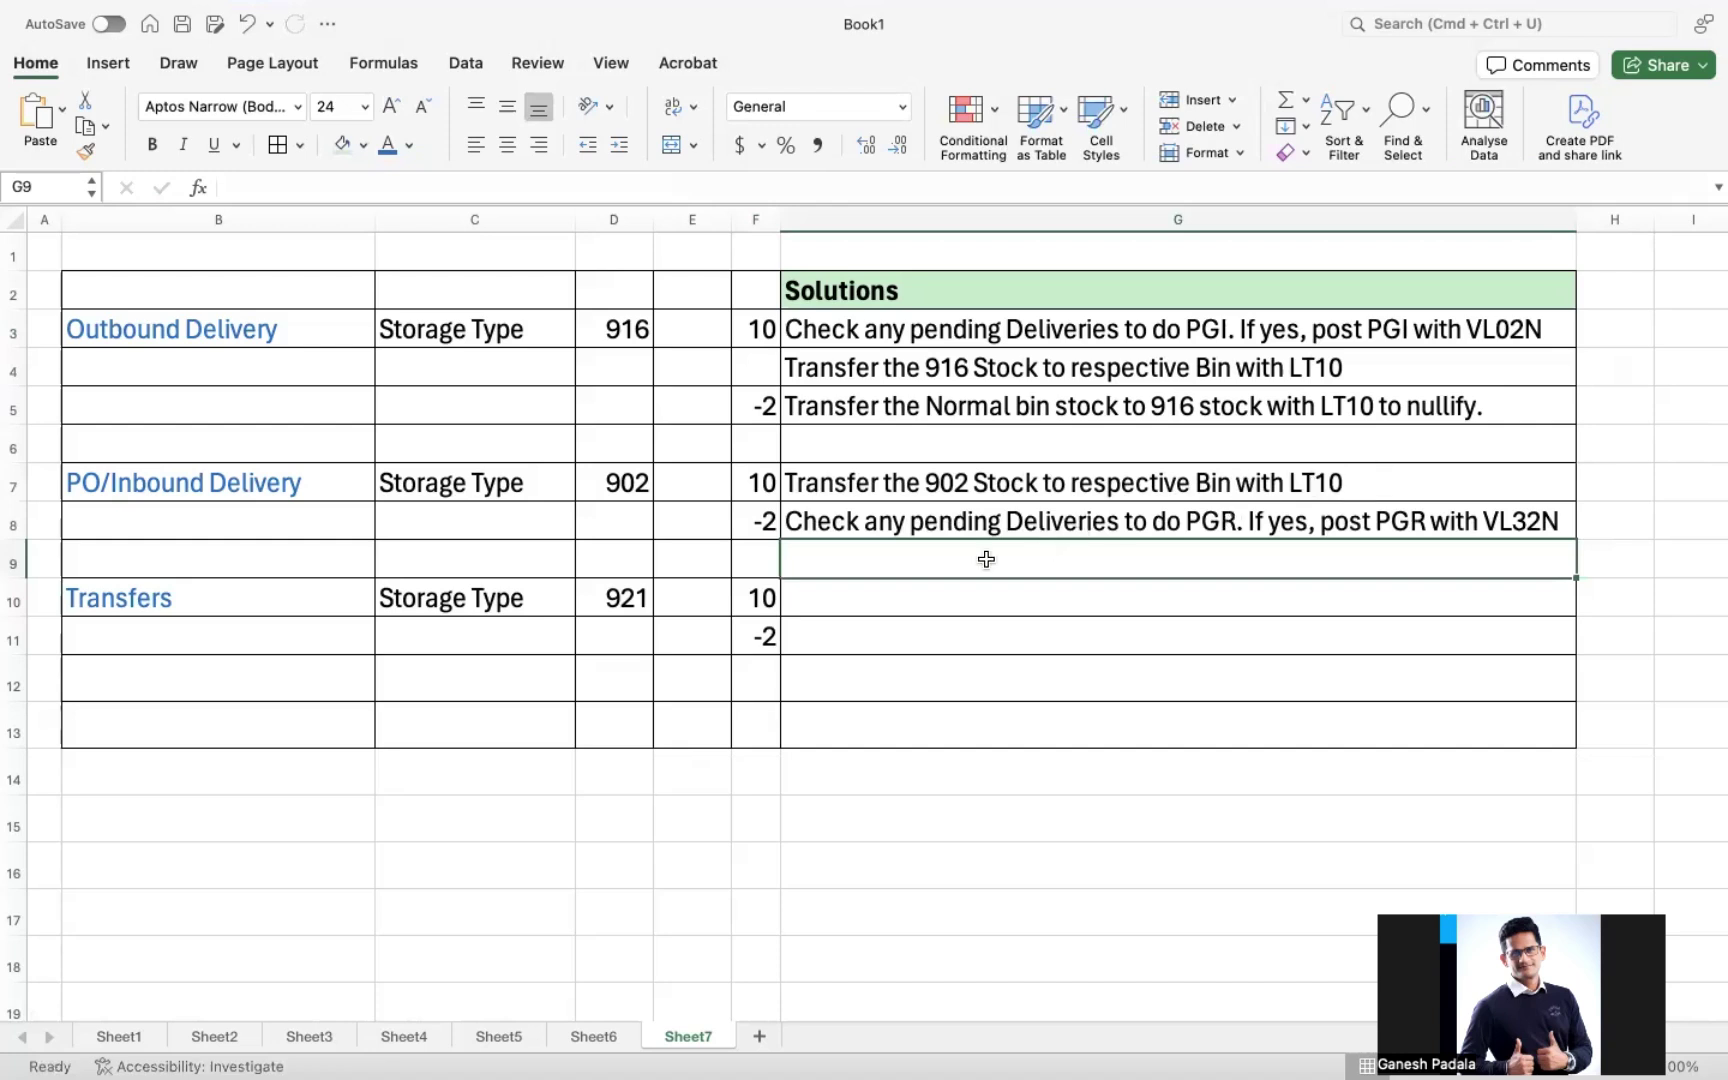
- Copy G5's nullify step into G9 as 902 stock, and append 'If not,' to G8
{"action": "left_click", "coordinate": [945, 484]}
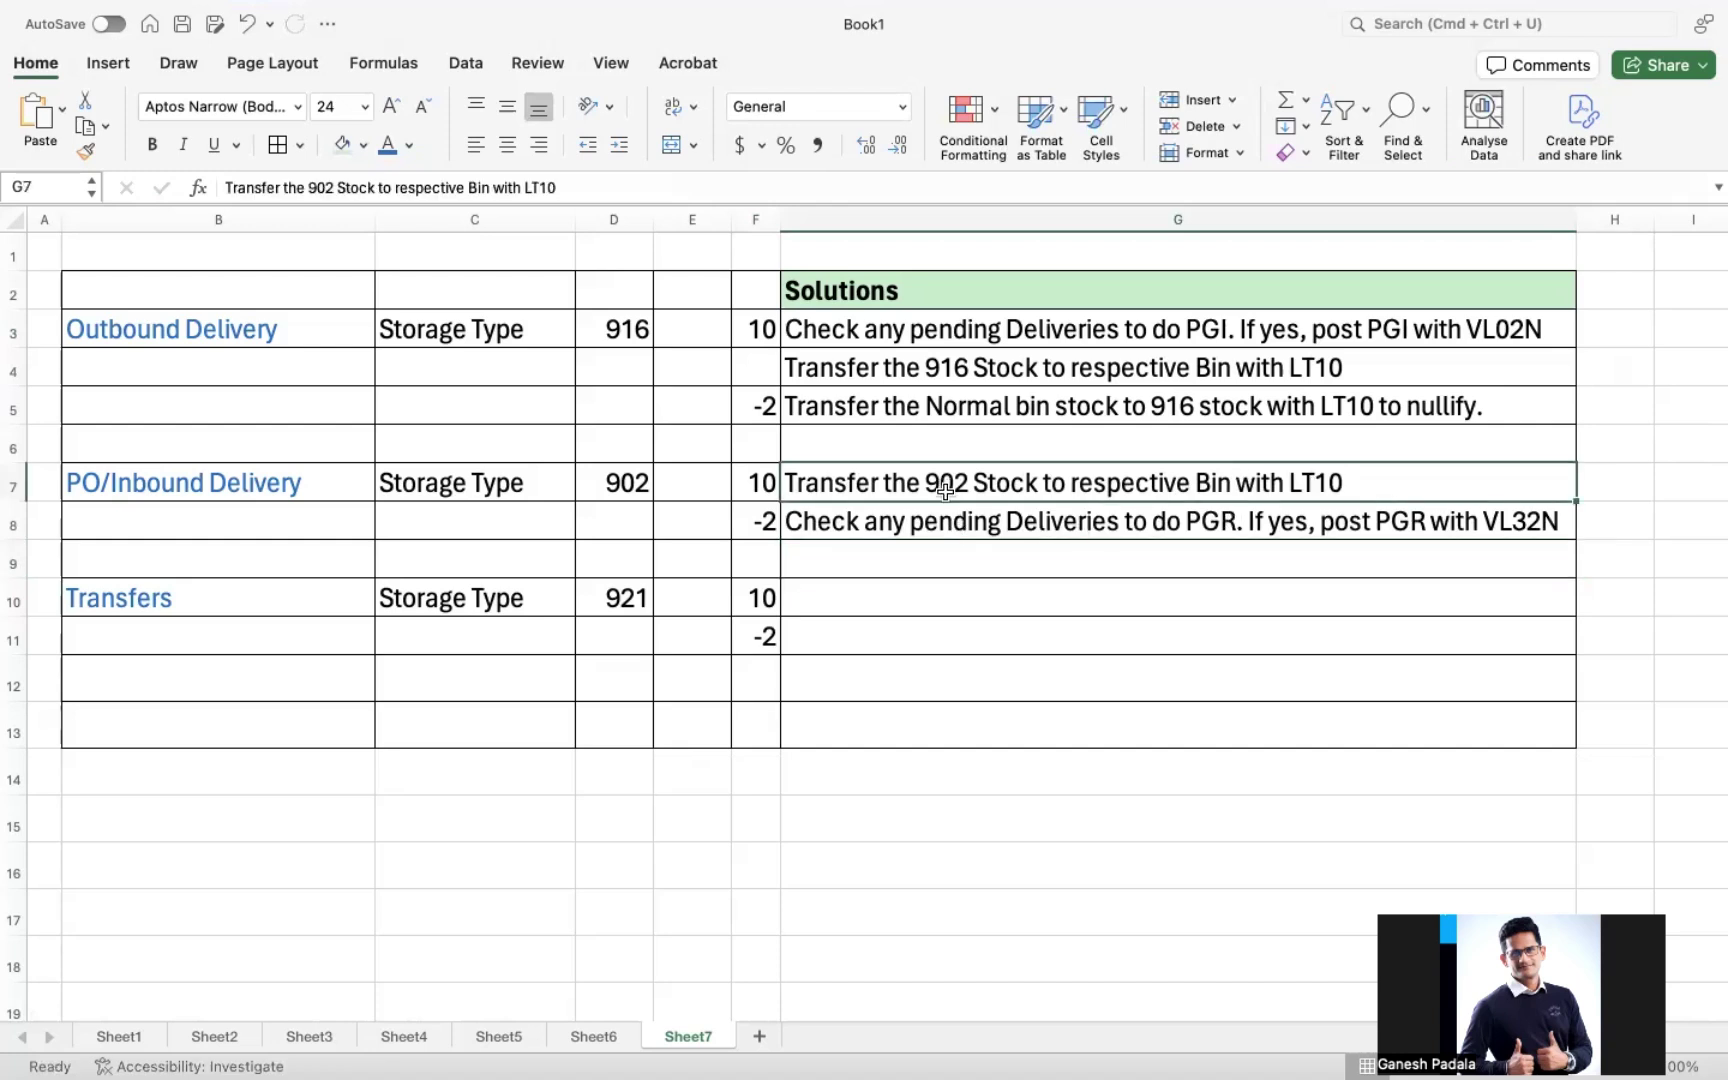
{"action": "left_click", "coordinate": [959, 406]}
{"action": "key", "text": "ctrl+c"}
{"action": "left_click", "coordinate": [856, 557]}
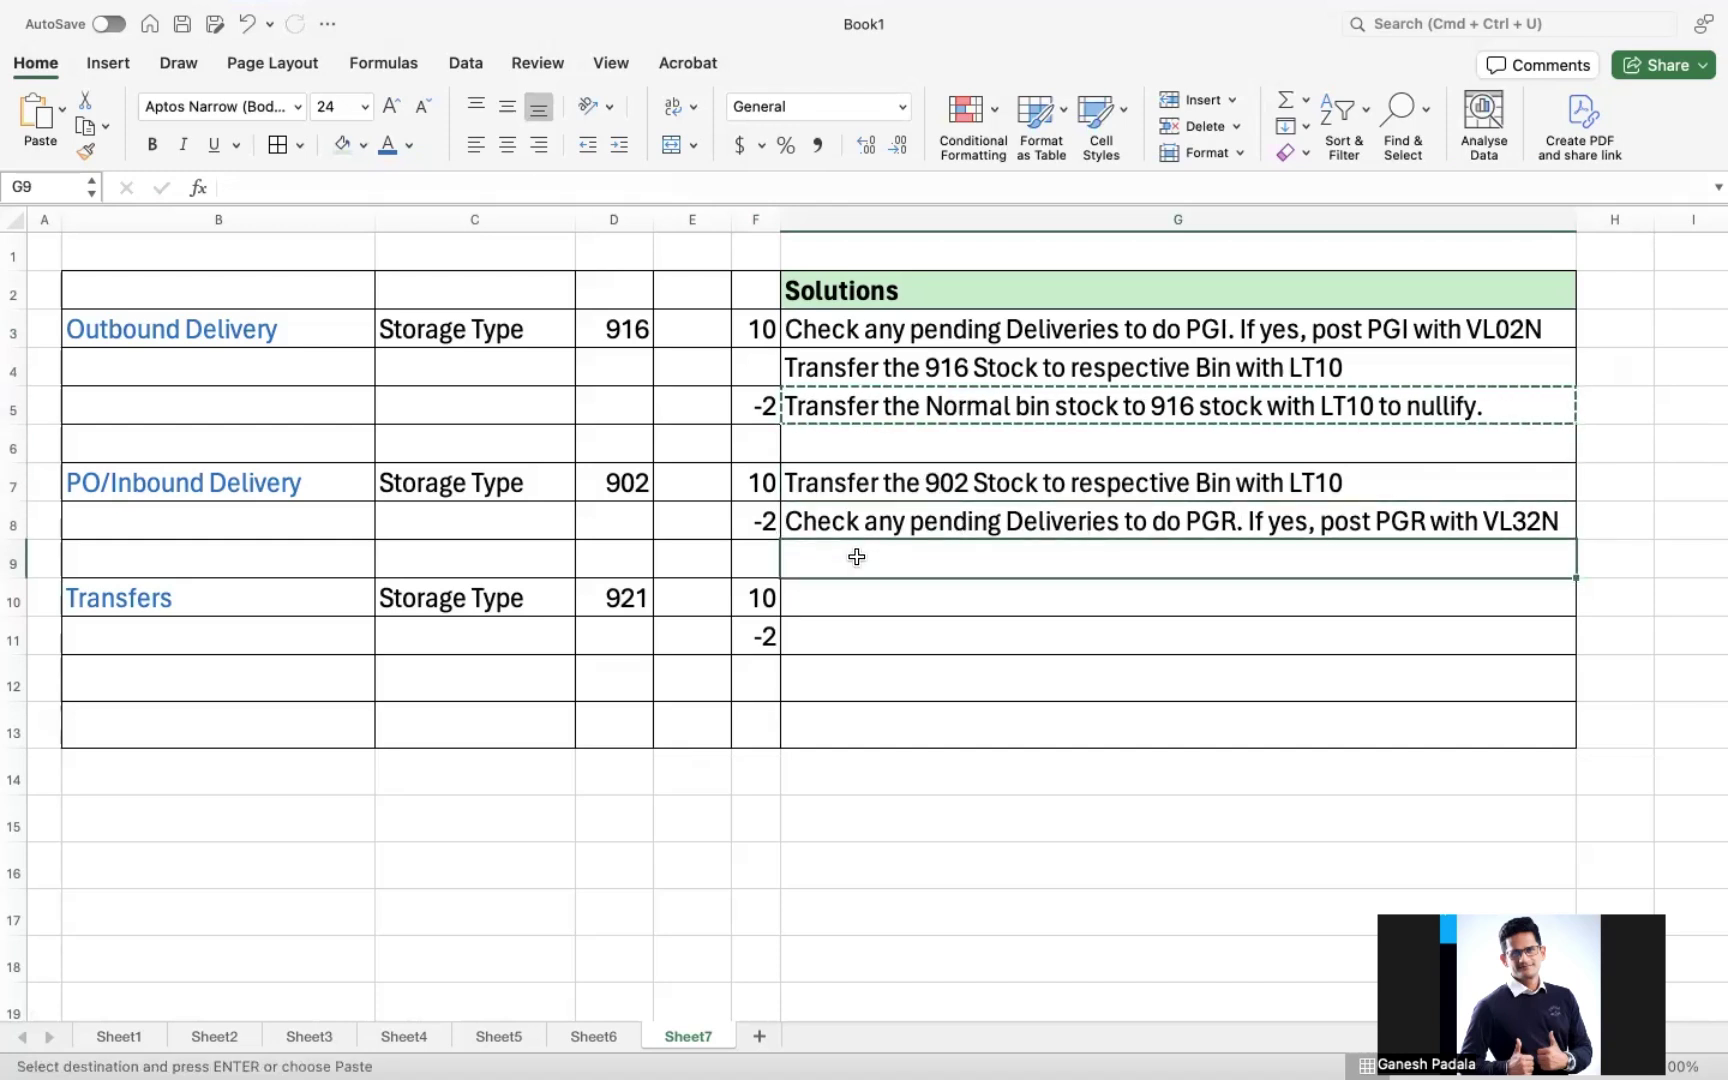
{"action": "key", "text": "ctrl+v"}
{"action": "double_click", "coordinate": [1180, 559]}
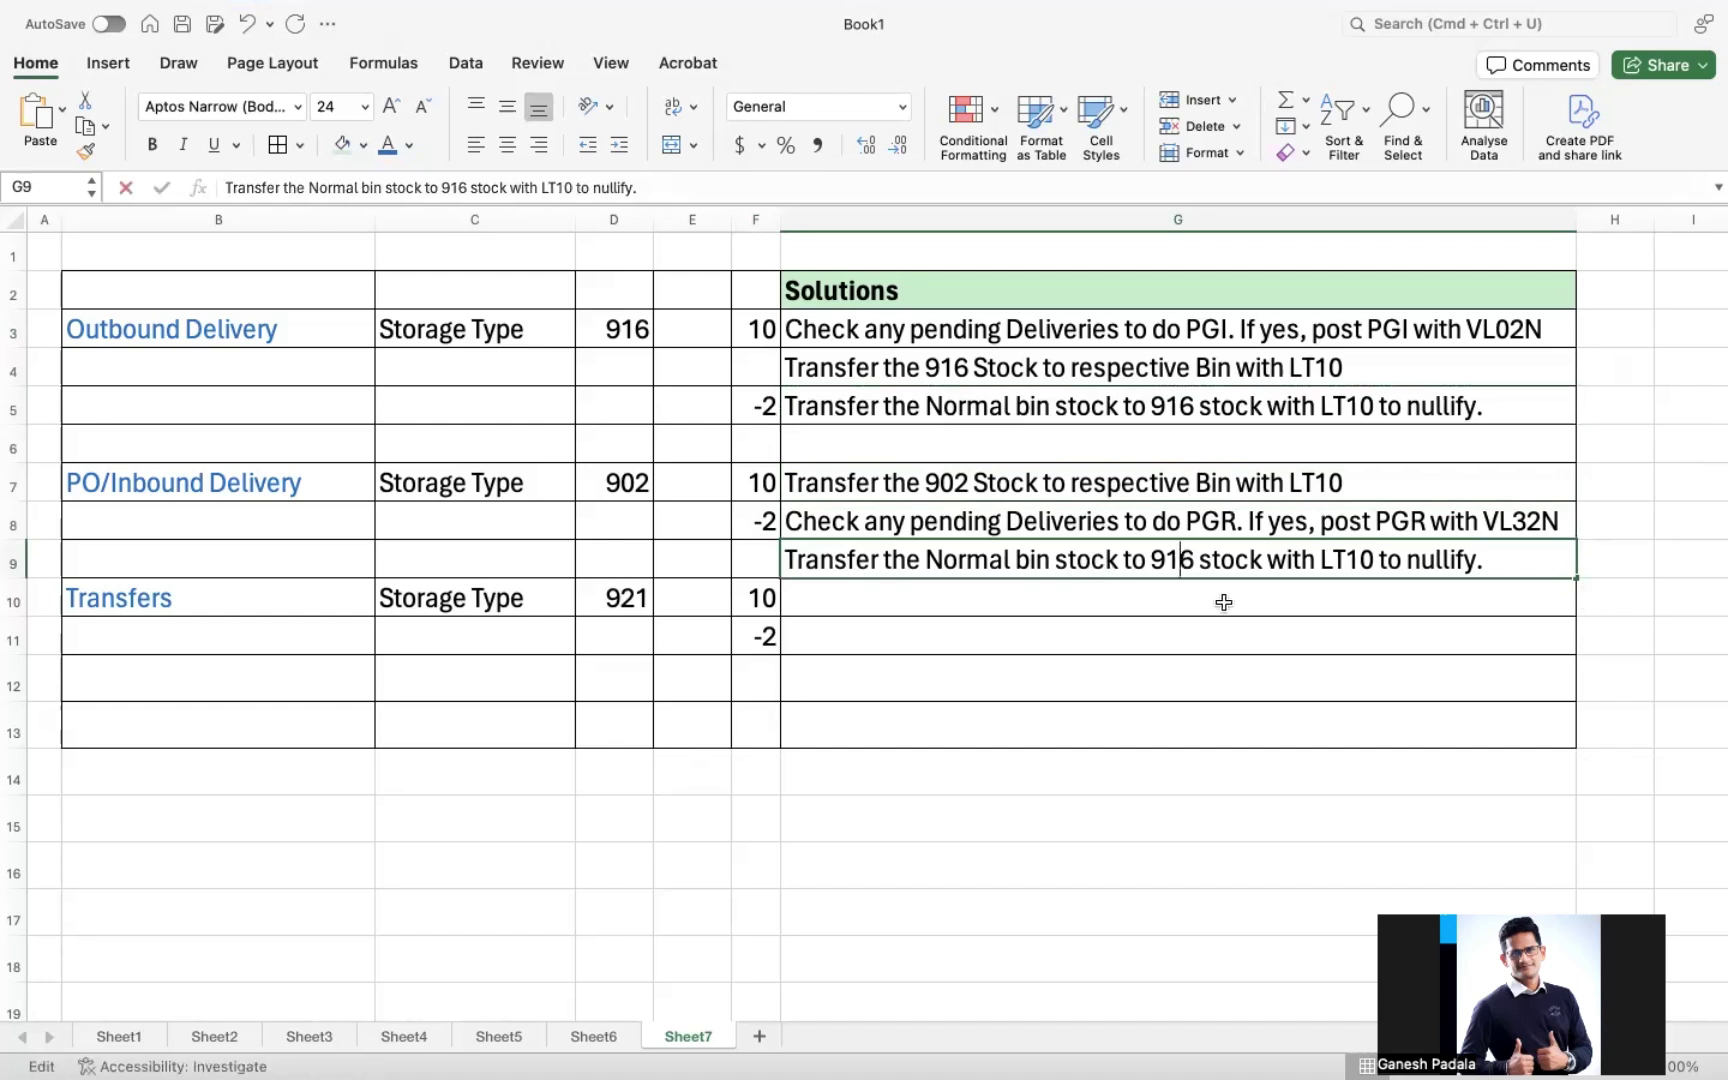
{"action": "key", "text": "BackSpace"}
{"action": "key", "text": "Delete"}
{"action": "type", "text": "0"}
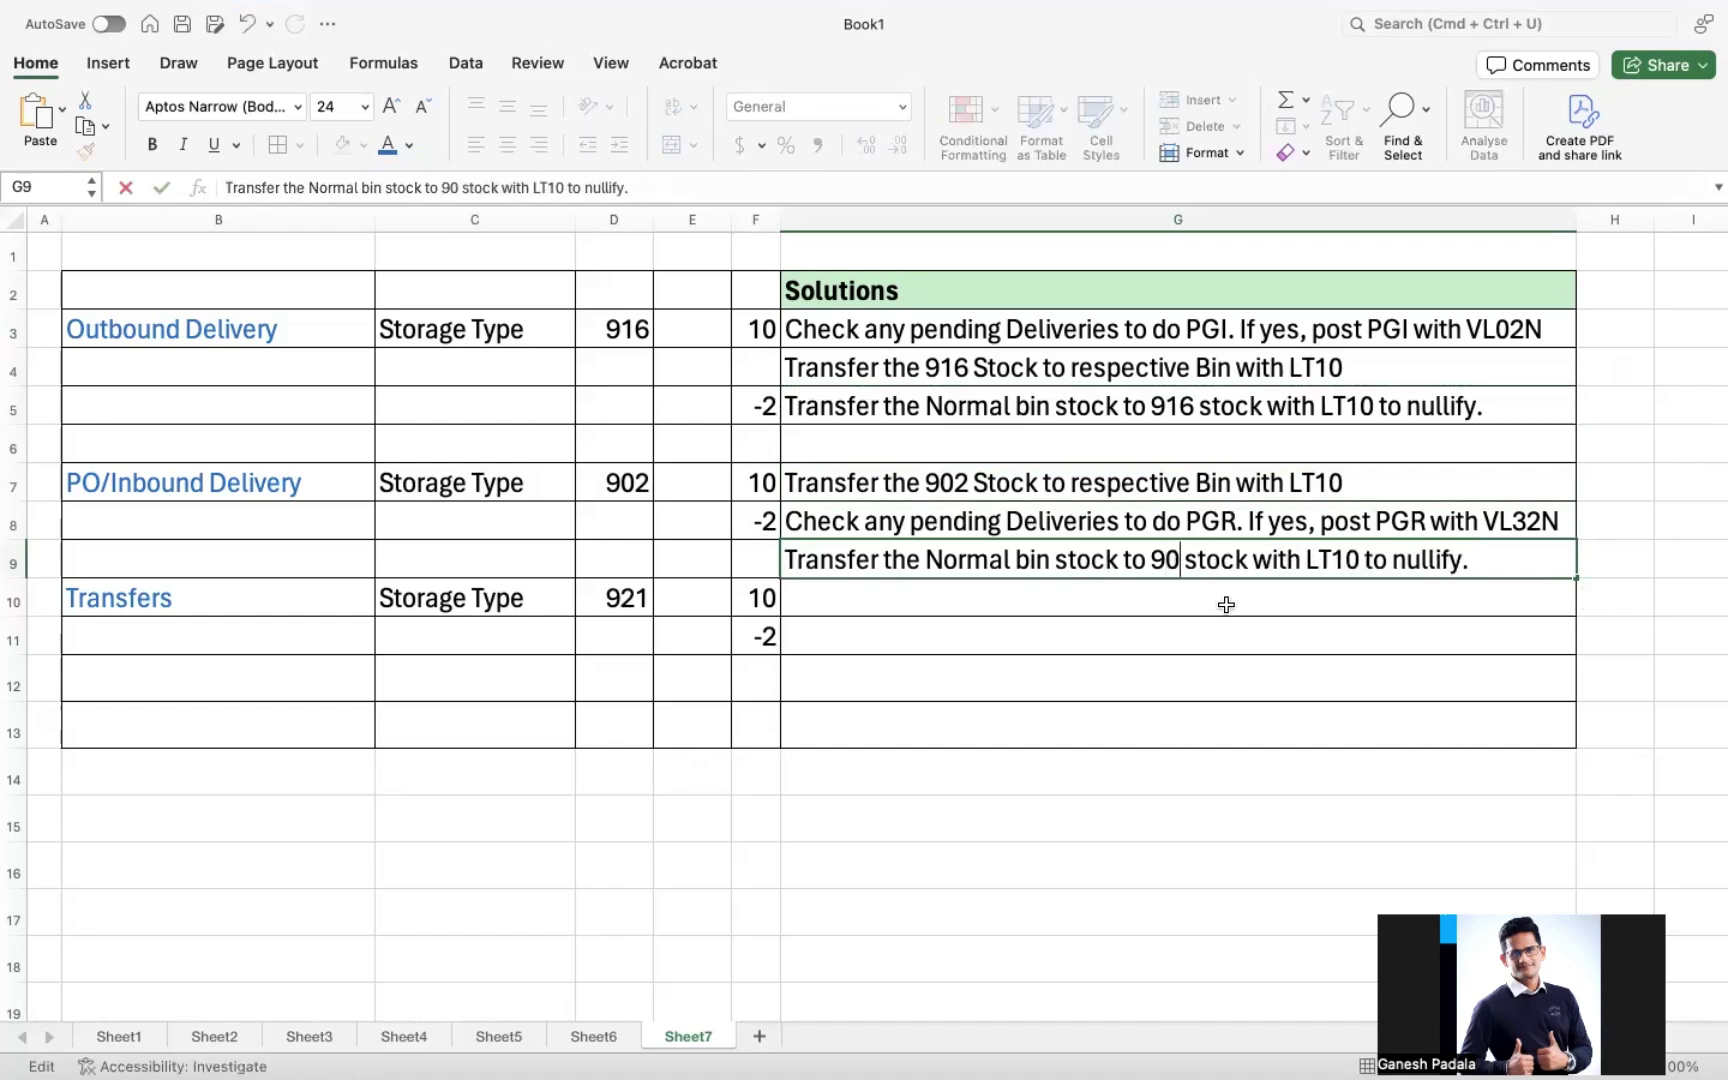
{"action": "type", "text": "2"}
{"action": "key", "text": "Return"}
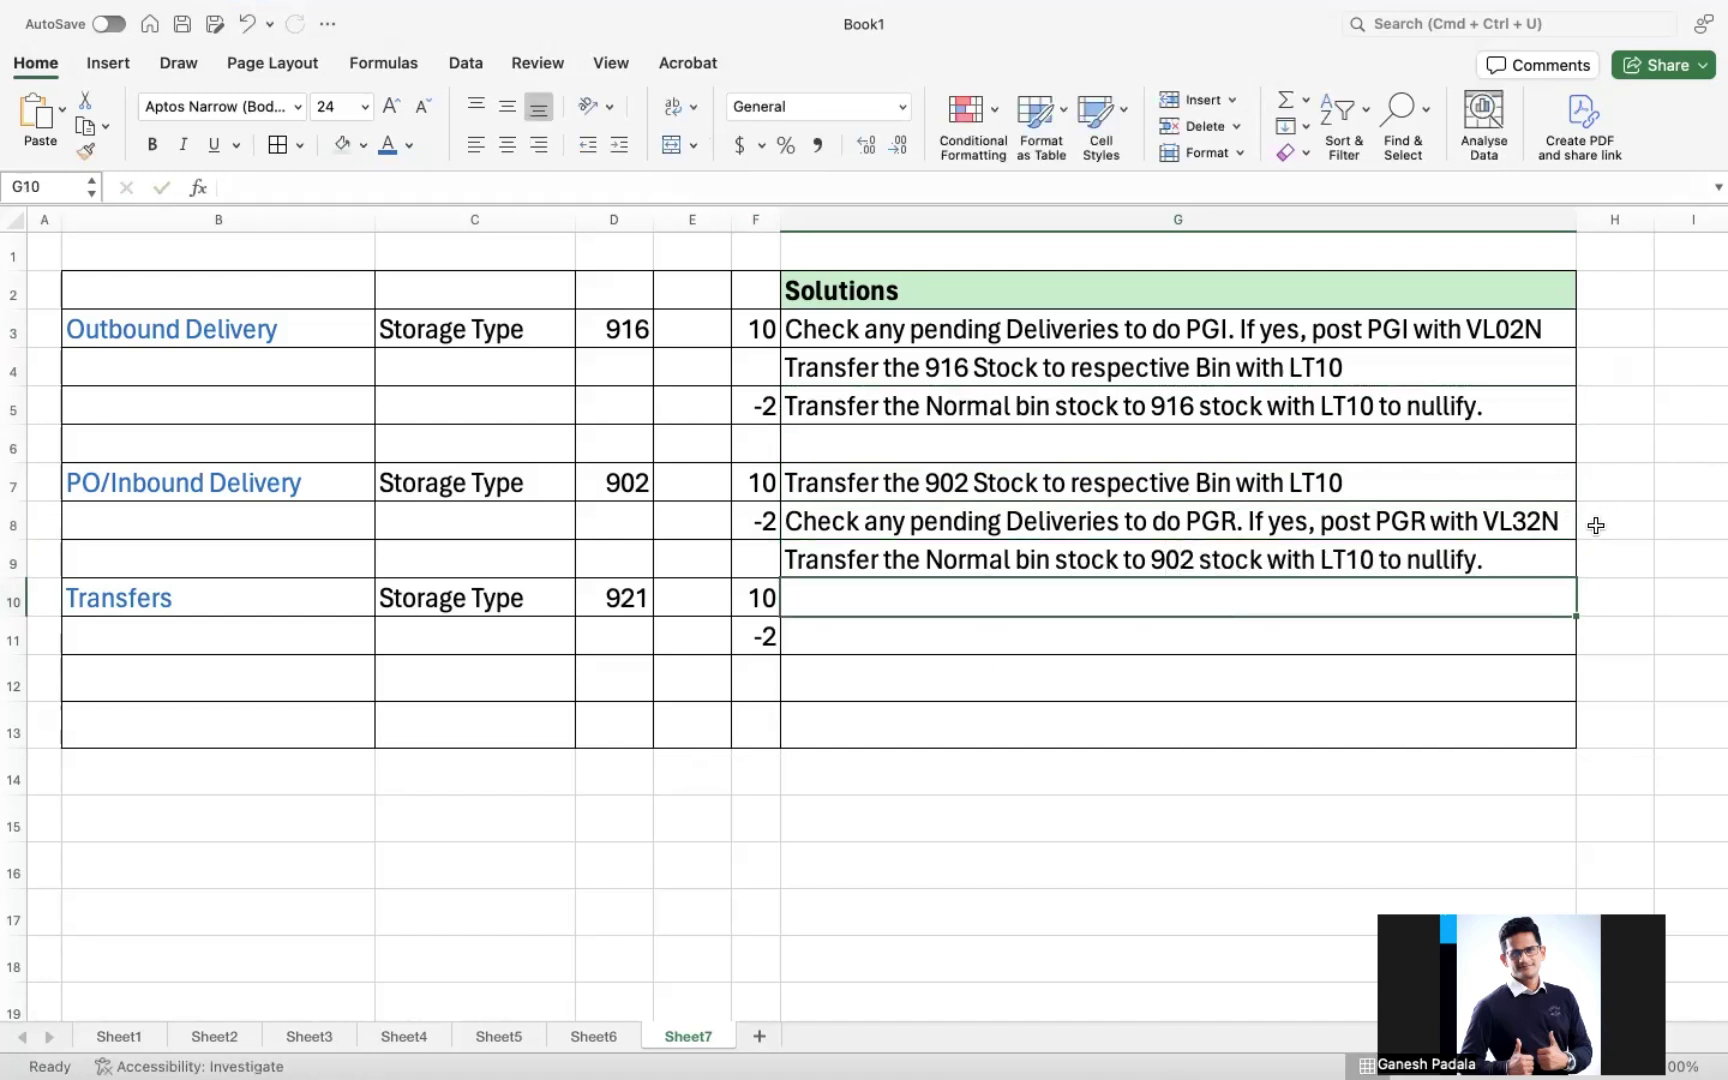
{"action": "double_click", "coordinate": [1563, 527]}
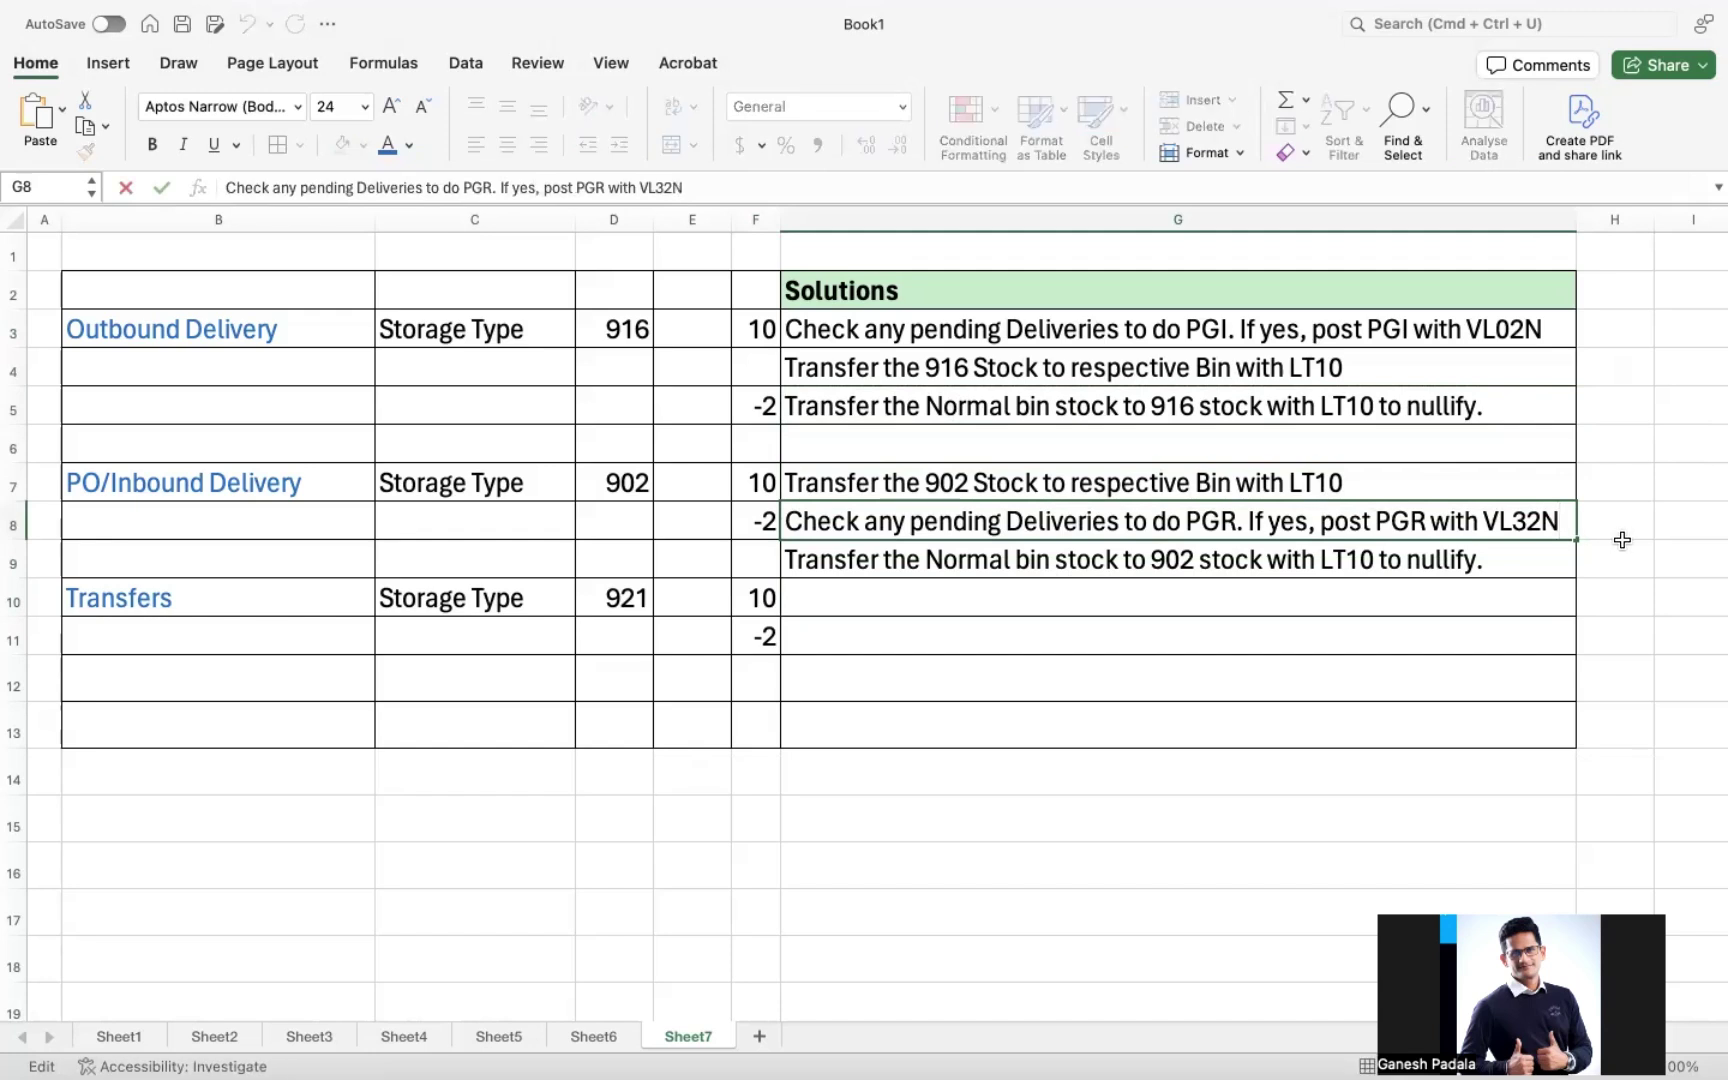
{"action": "type", "text": ". Ifnot,"}
{"action": "key", "text": "Return"}
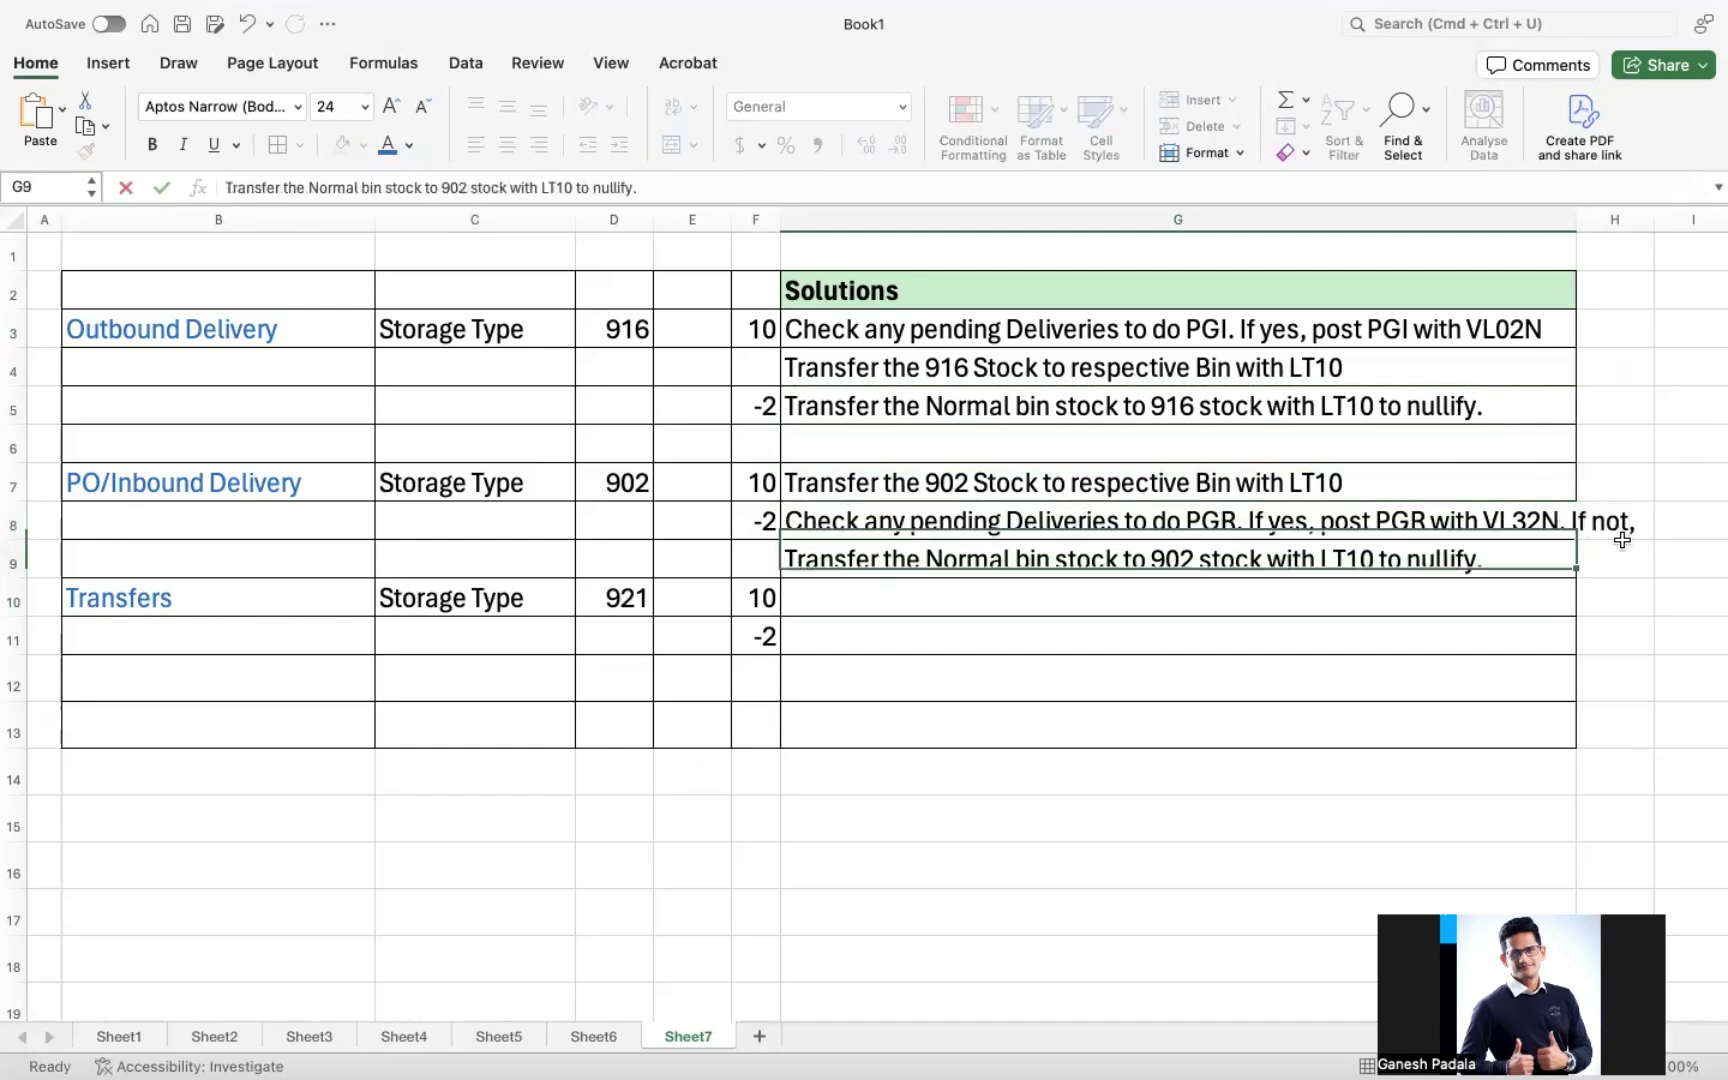
- Append 'not,' to the G3 Outbound Delivery solution so it ends 'If not,'
{"action": "left_click", "coordinate": [1575, 248]}
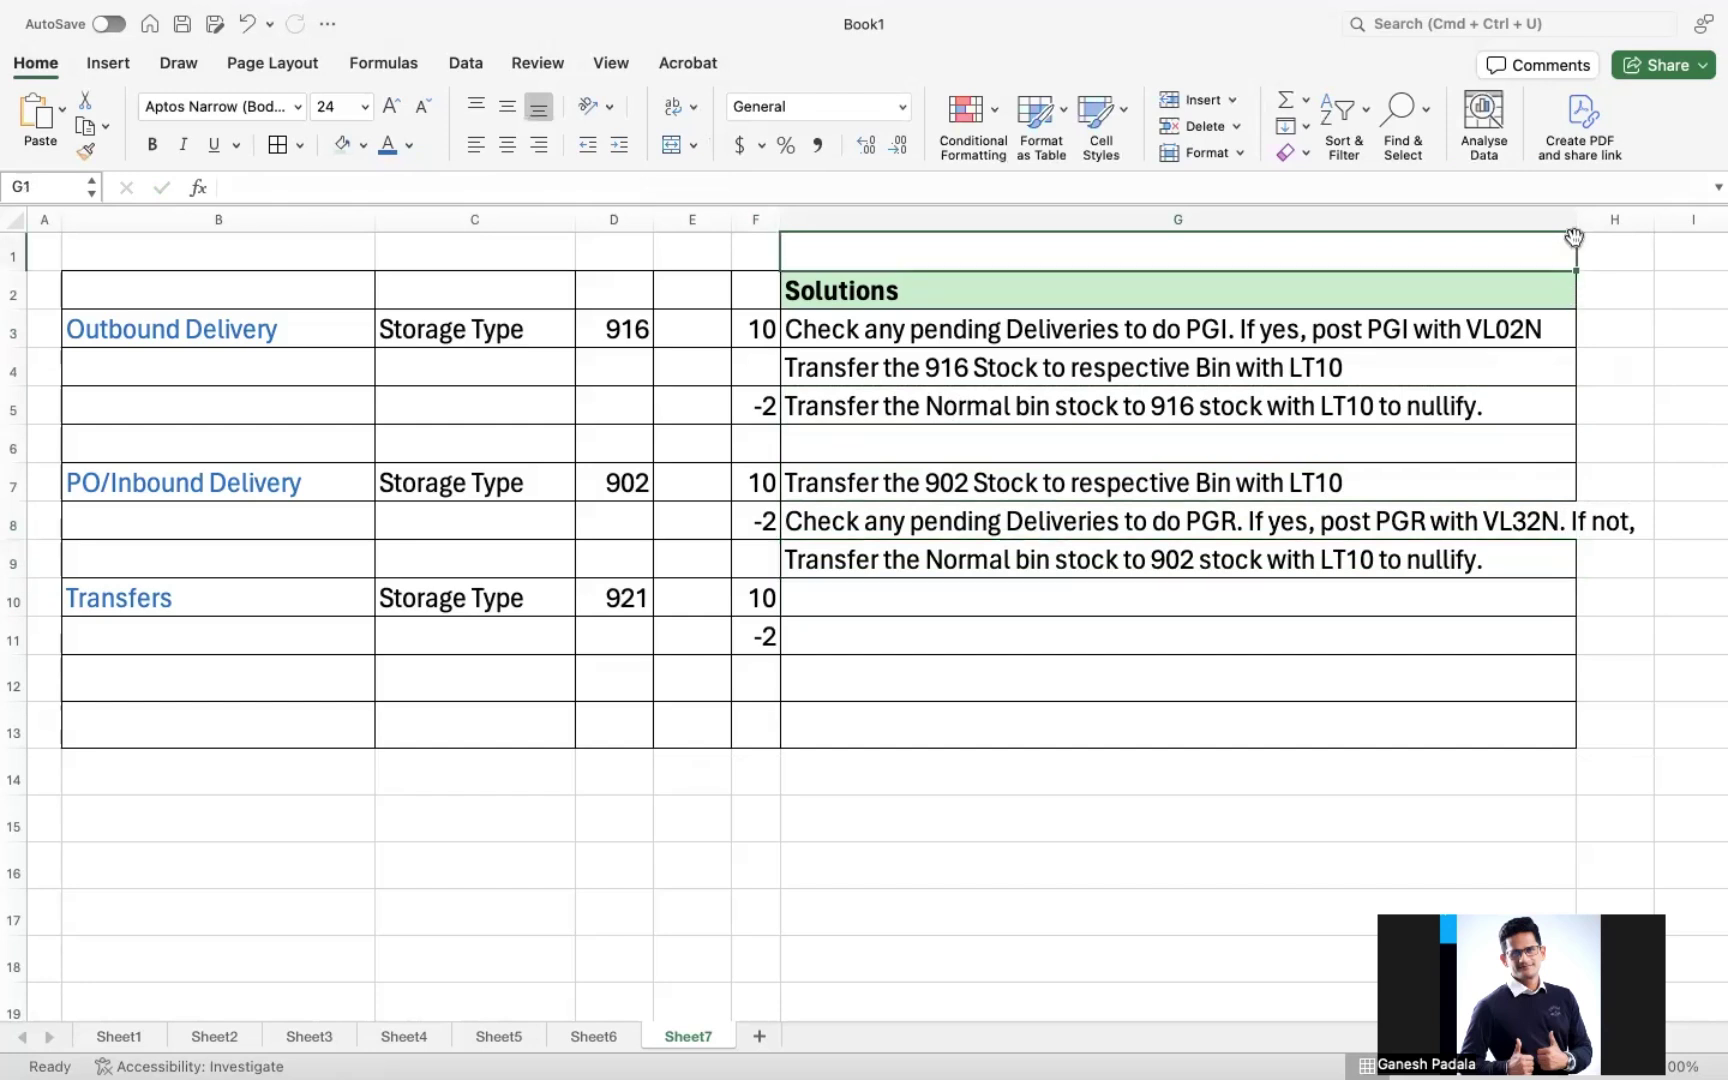
{"action": "left_click_drag", "start_coordinate": [1576, 219], "coordinate": [1667, 219]}
{"action": "double_click", "coordinate": [1552, 329]}
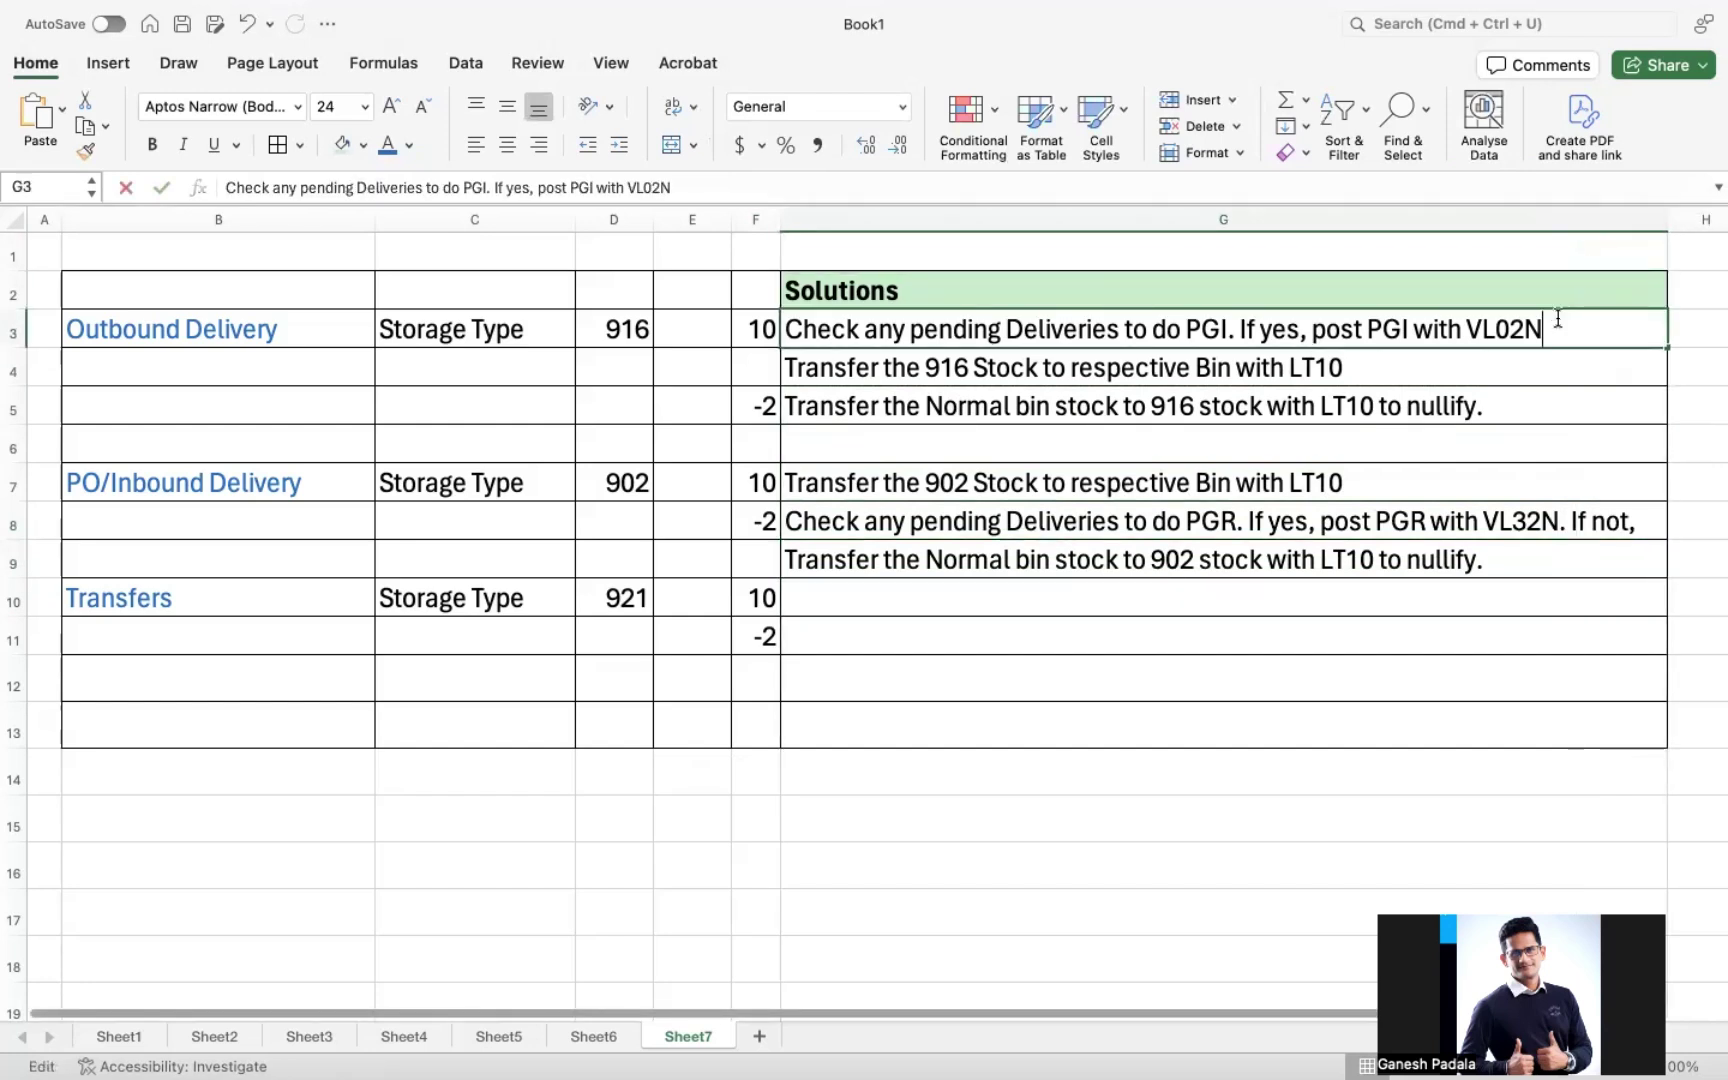
{"action": "type", "text": ". Ifnot,"}
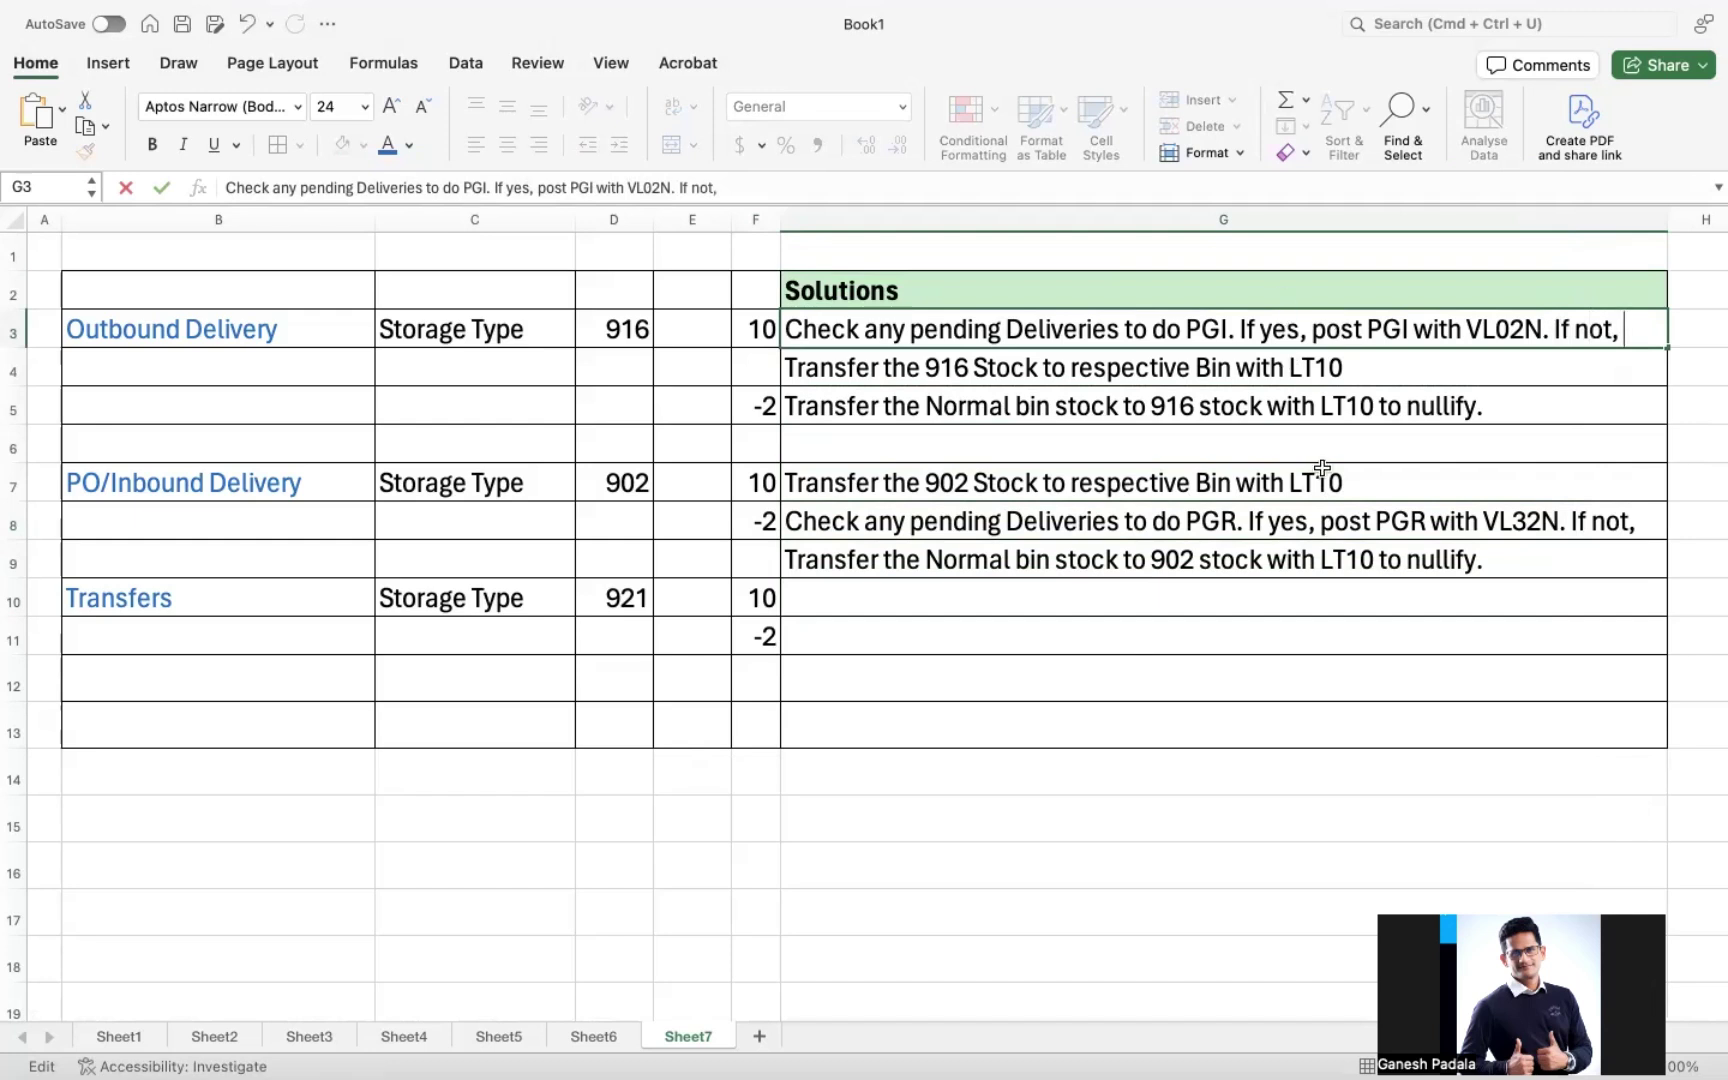
{"action": "left_click", "coordinate": [1321, 453]}
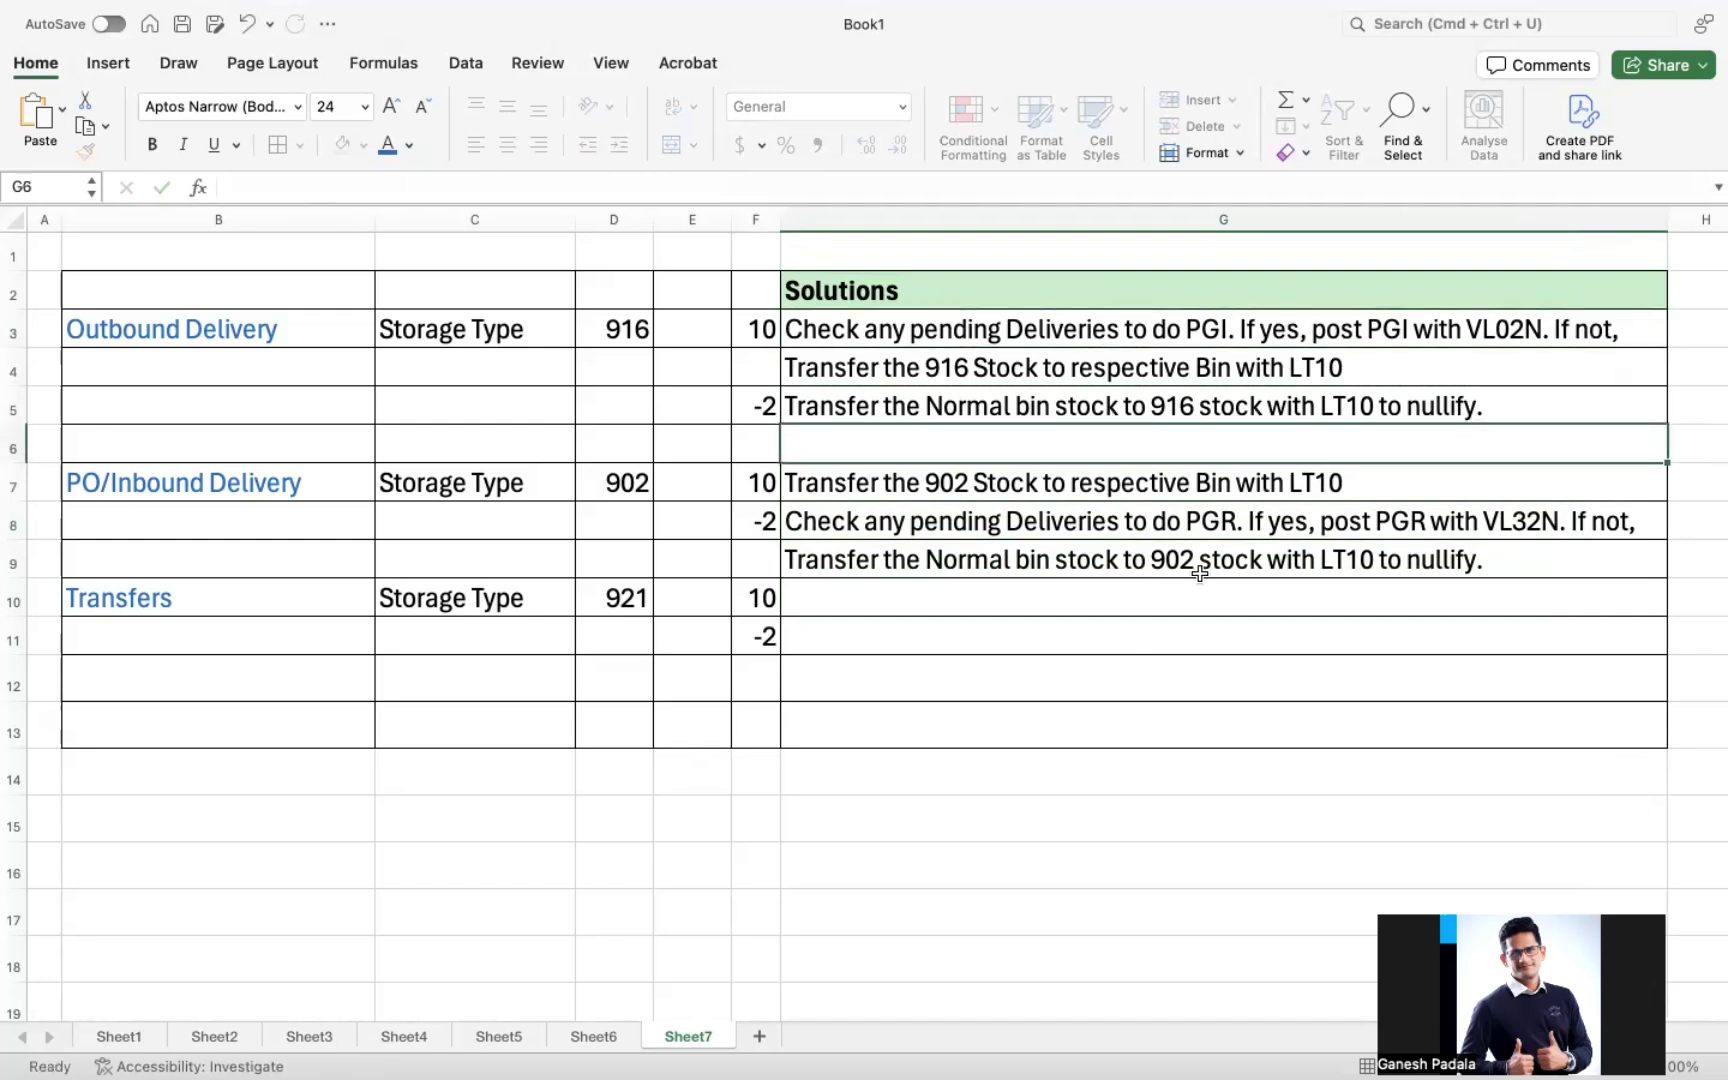
{"action": "key", "text": "Down"}
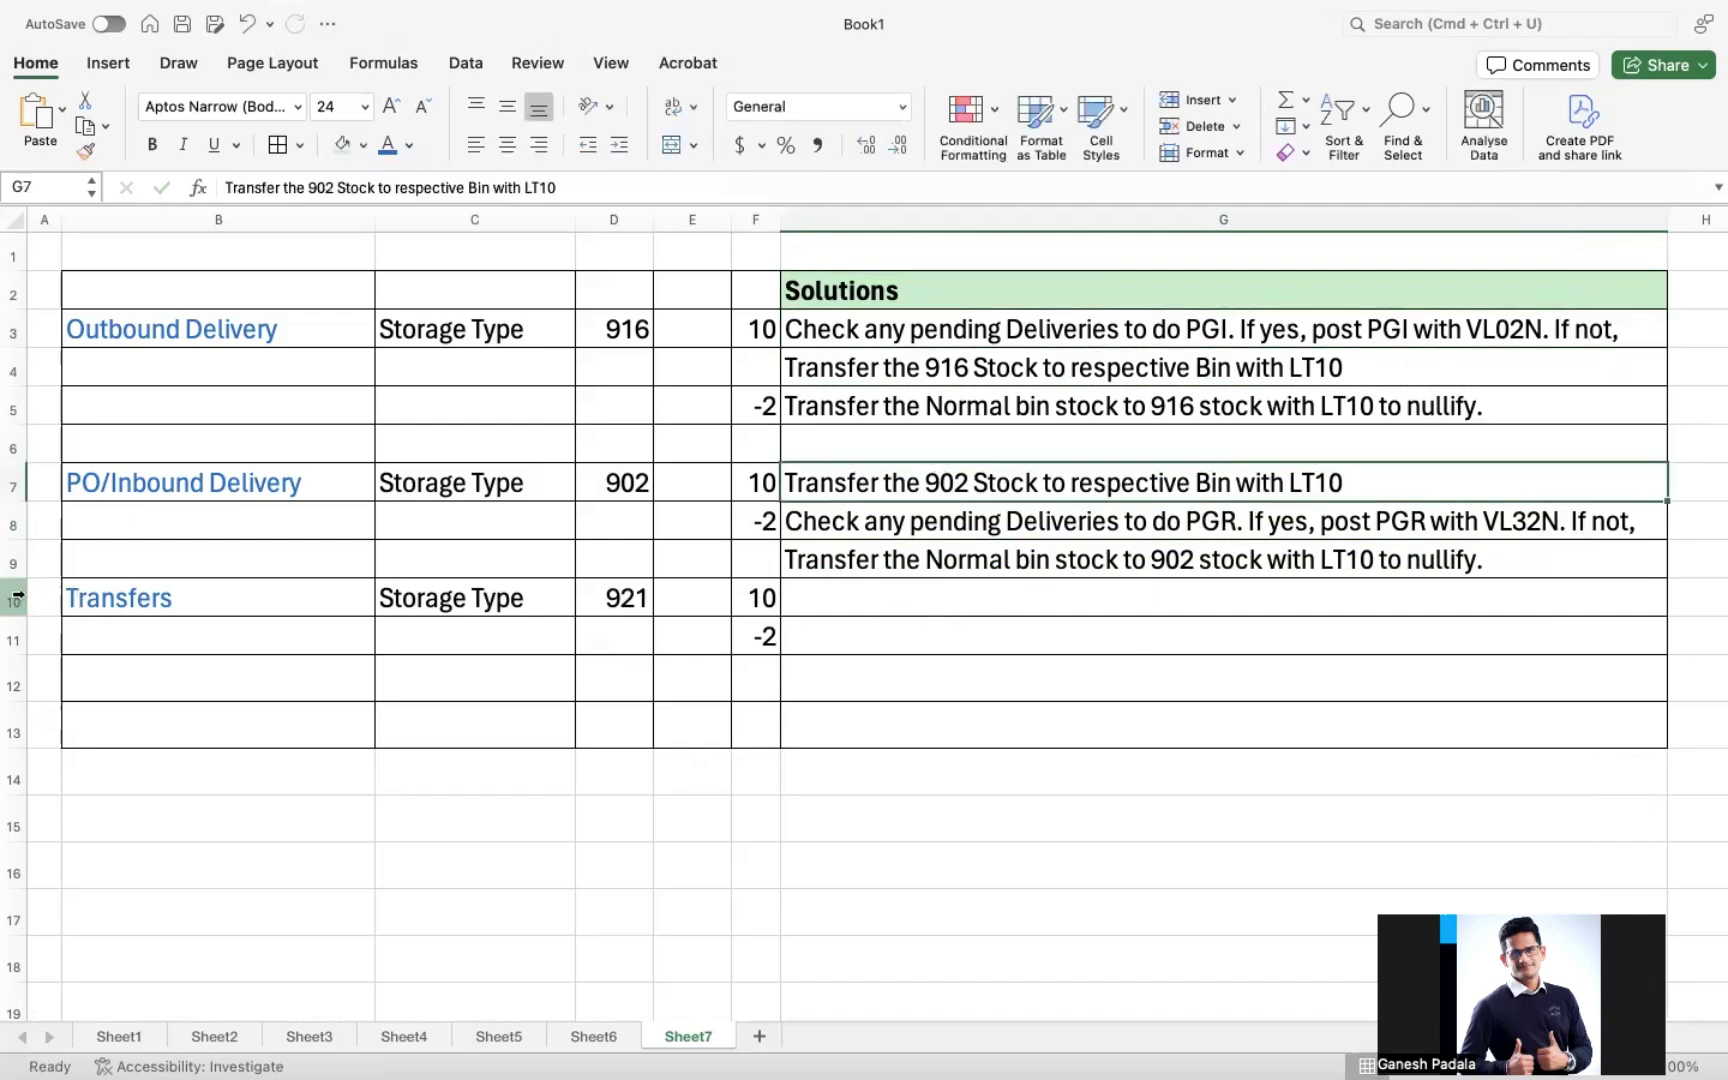
- Insert a blank row above Transfers, moving it down to row 11
{"action": "left_click", "coordinate": [18, 597]}
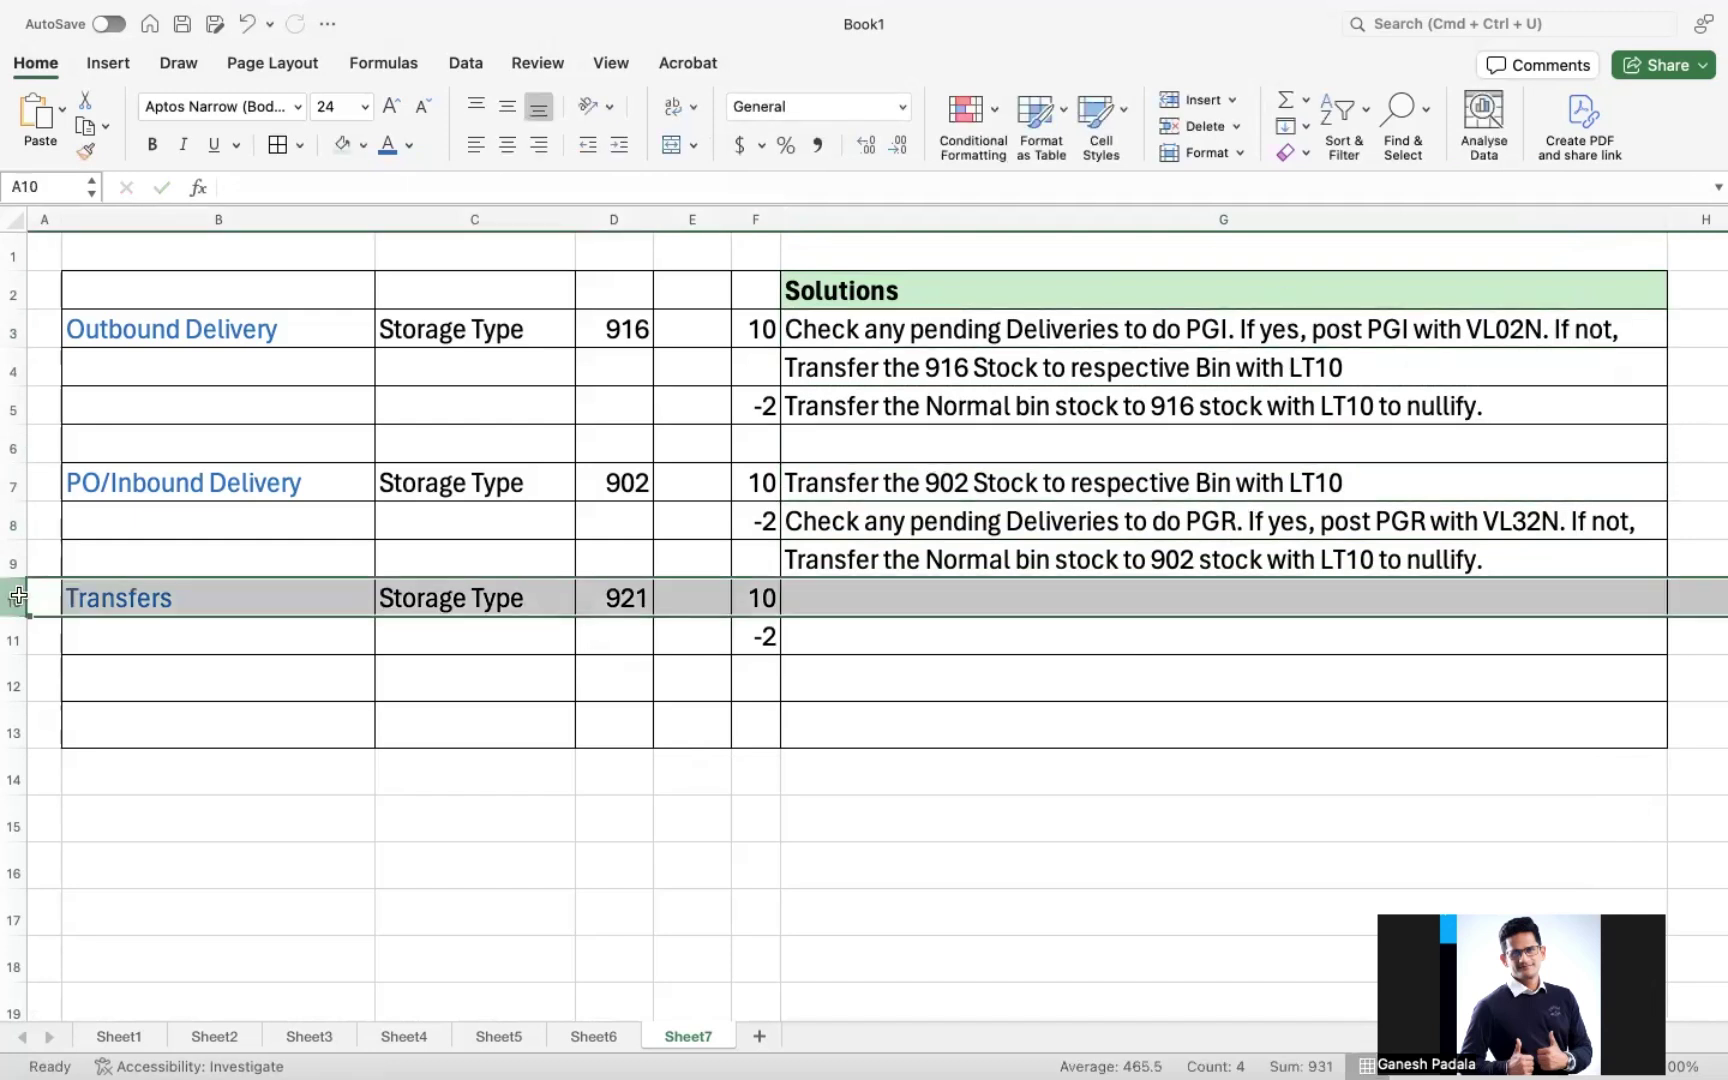
{"action": "right_click", "coordinate": [19, 597]}
{"action": "key", "text": "ctrl+shift+plus"}
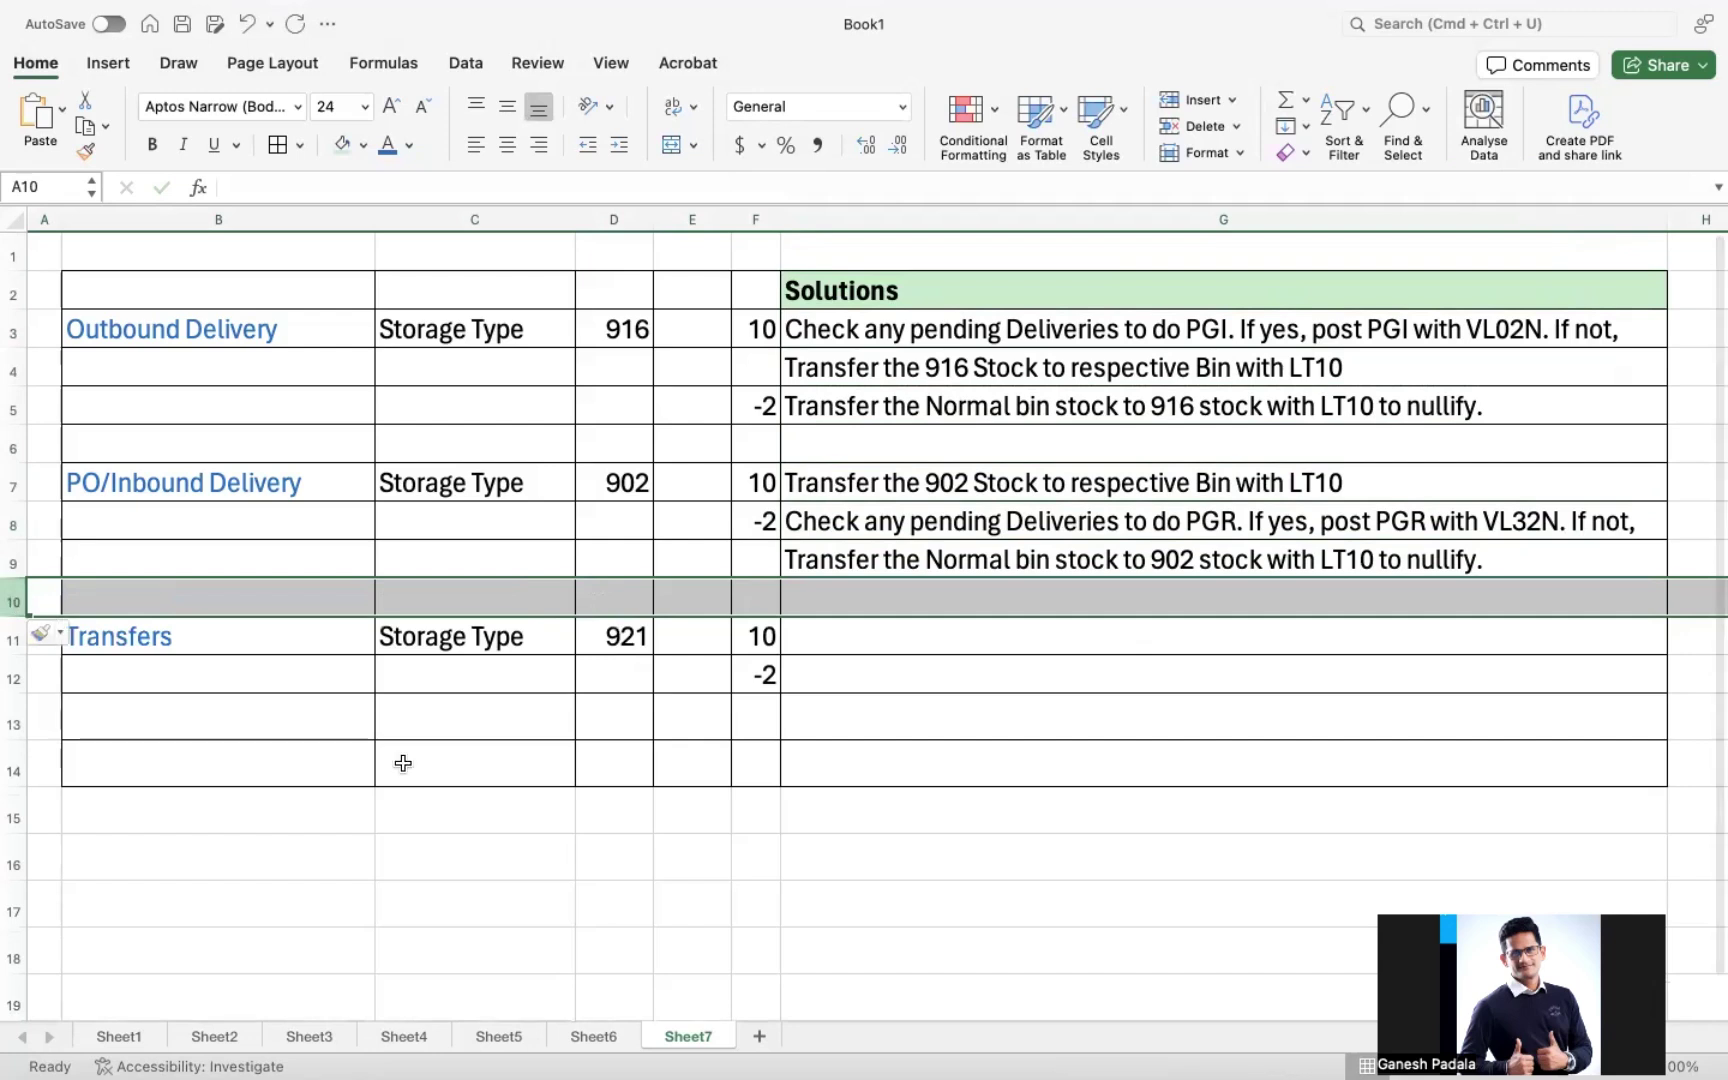
{"action": "left_click", "coordinate": [519, 763]}
{"action": "left_click", "coordinate": [790, 642]}
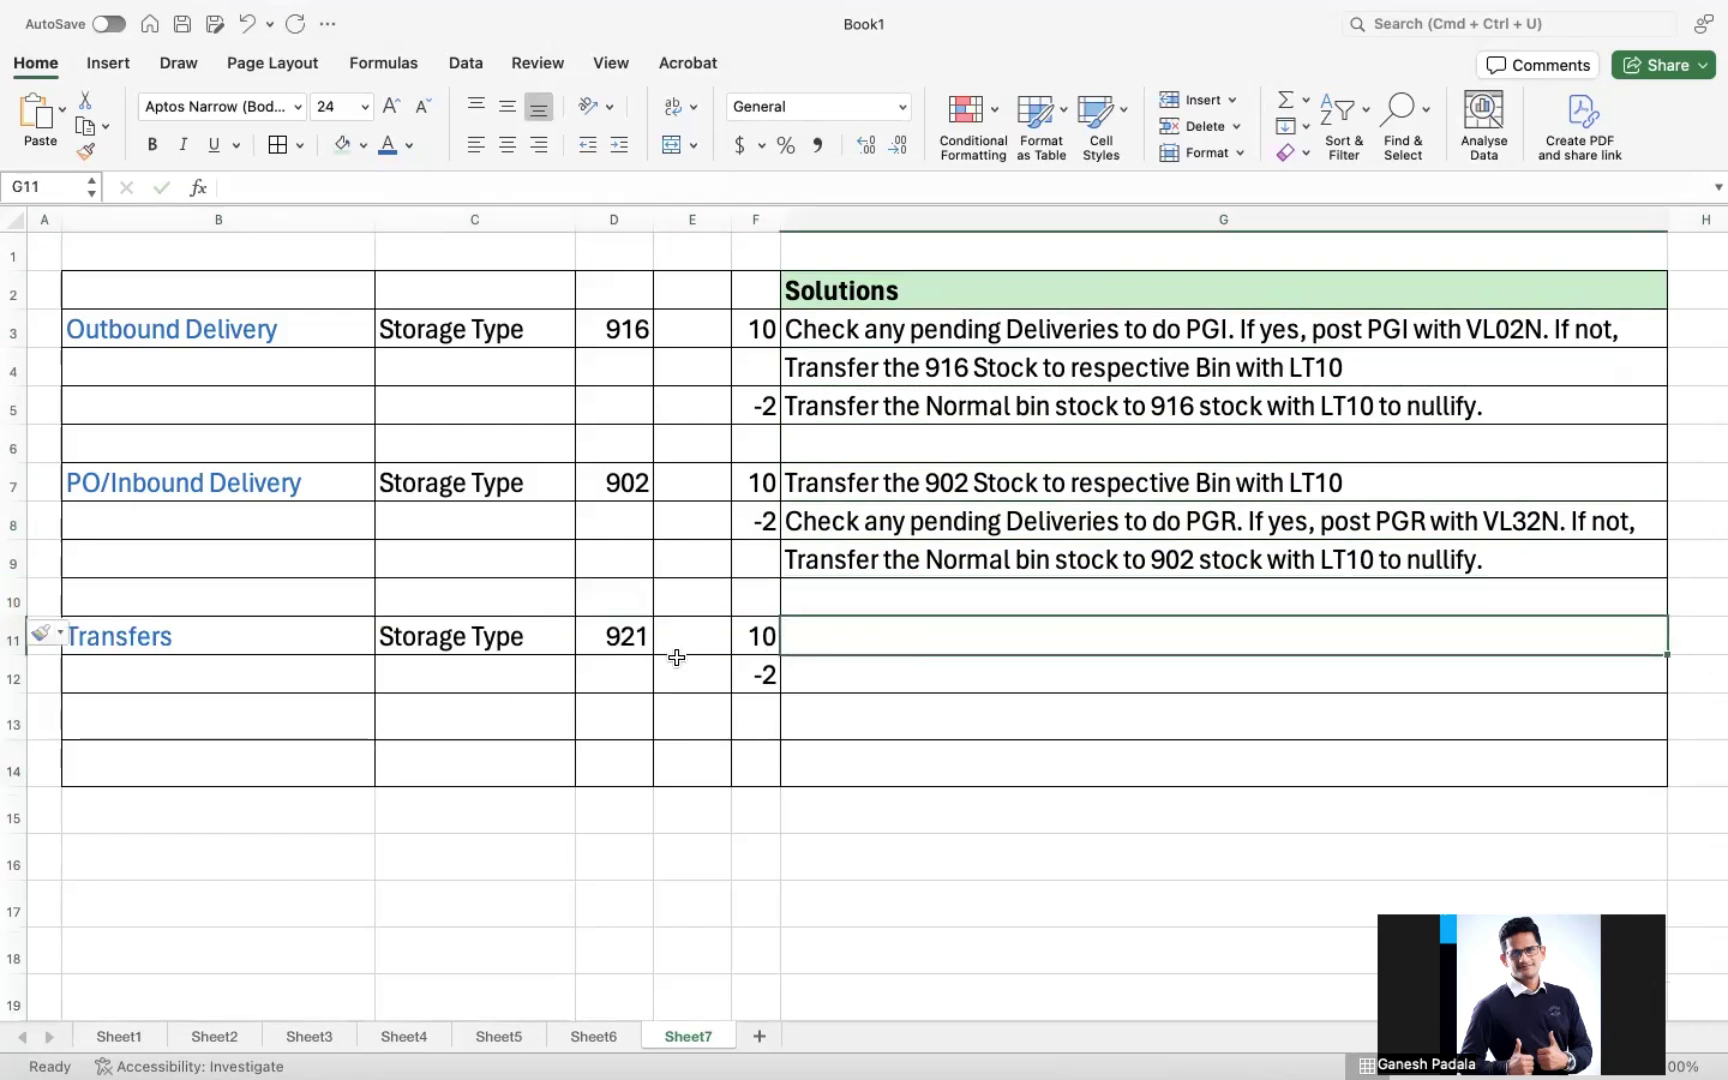
{"action": "type", "text": "Che"}
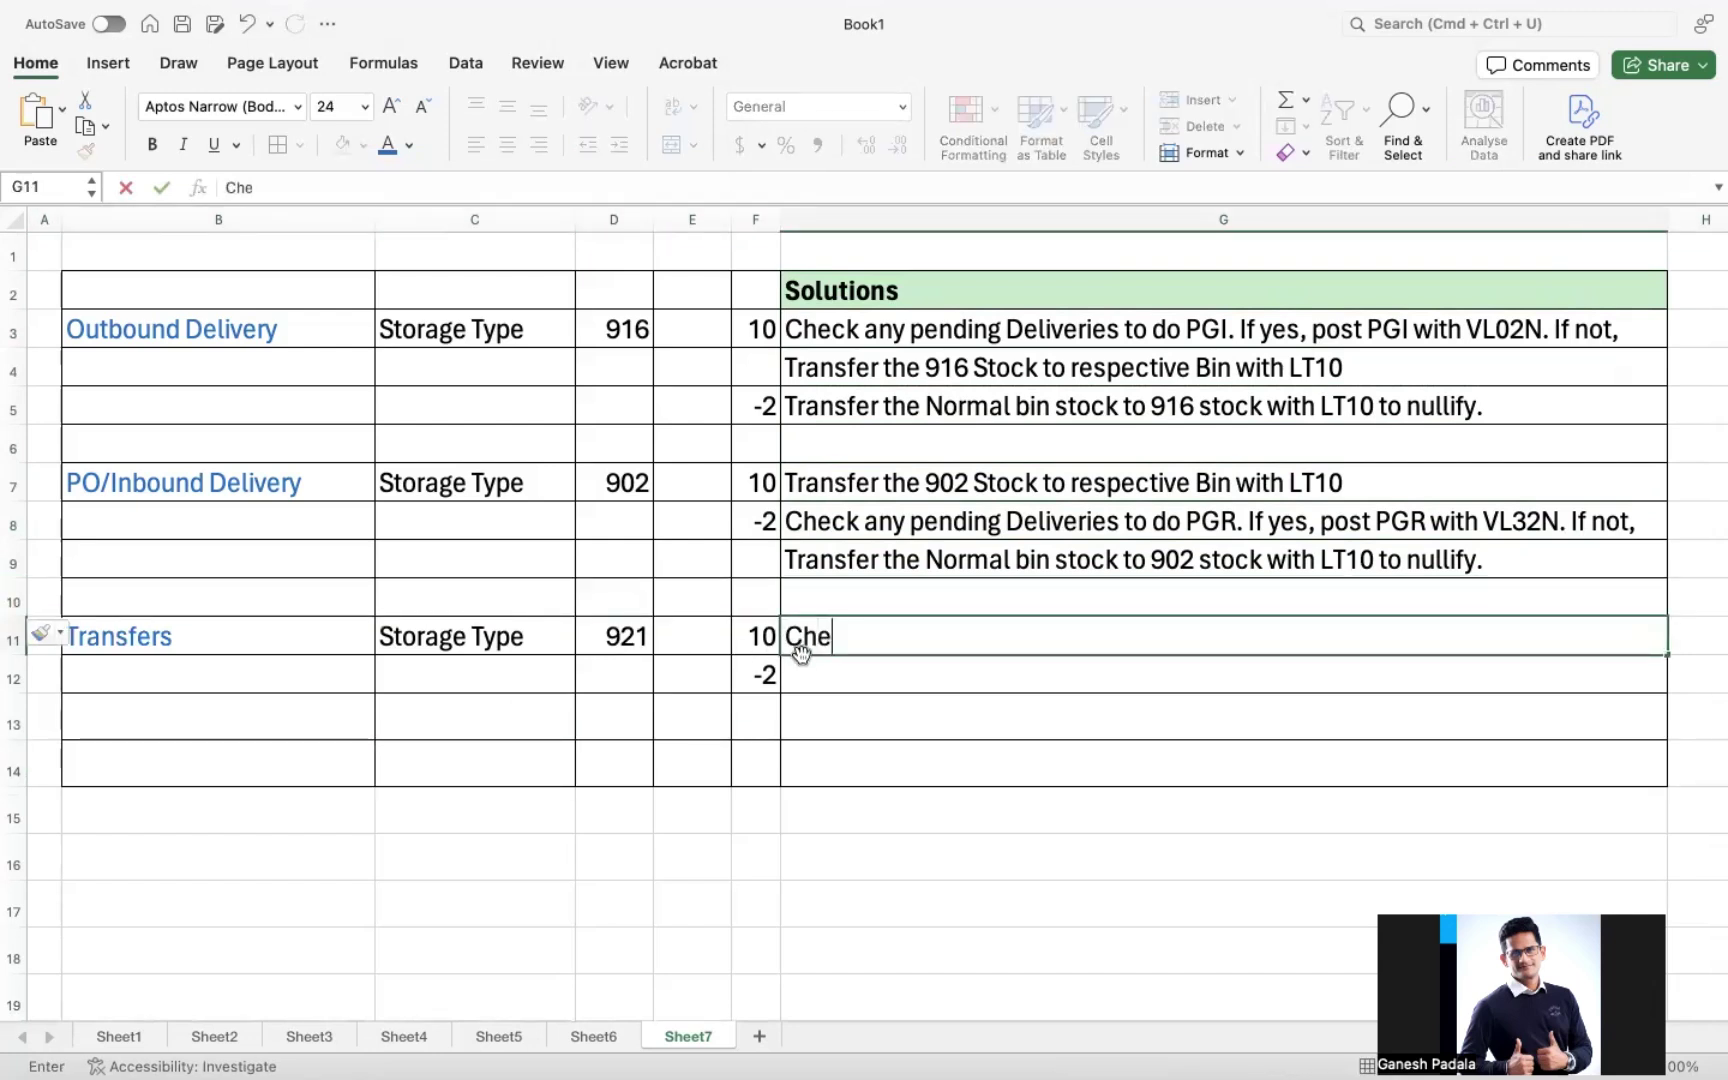
{"action": "type", "text": "ck any pending"}
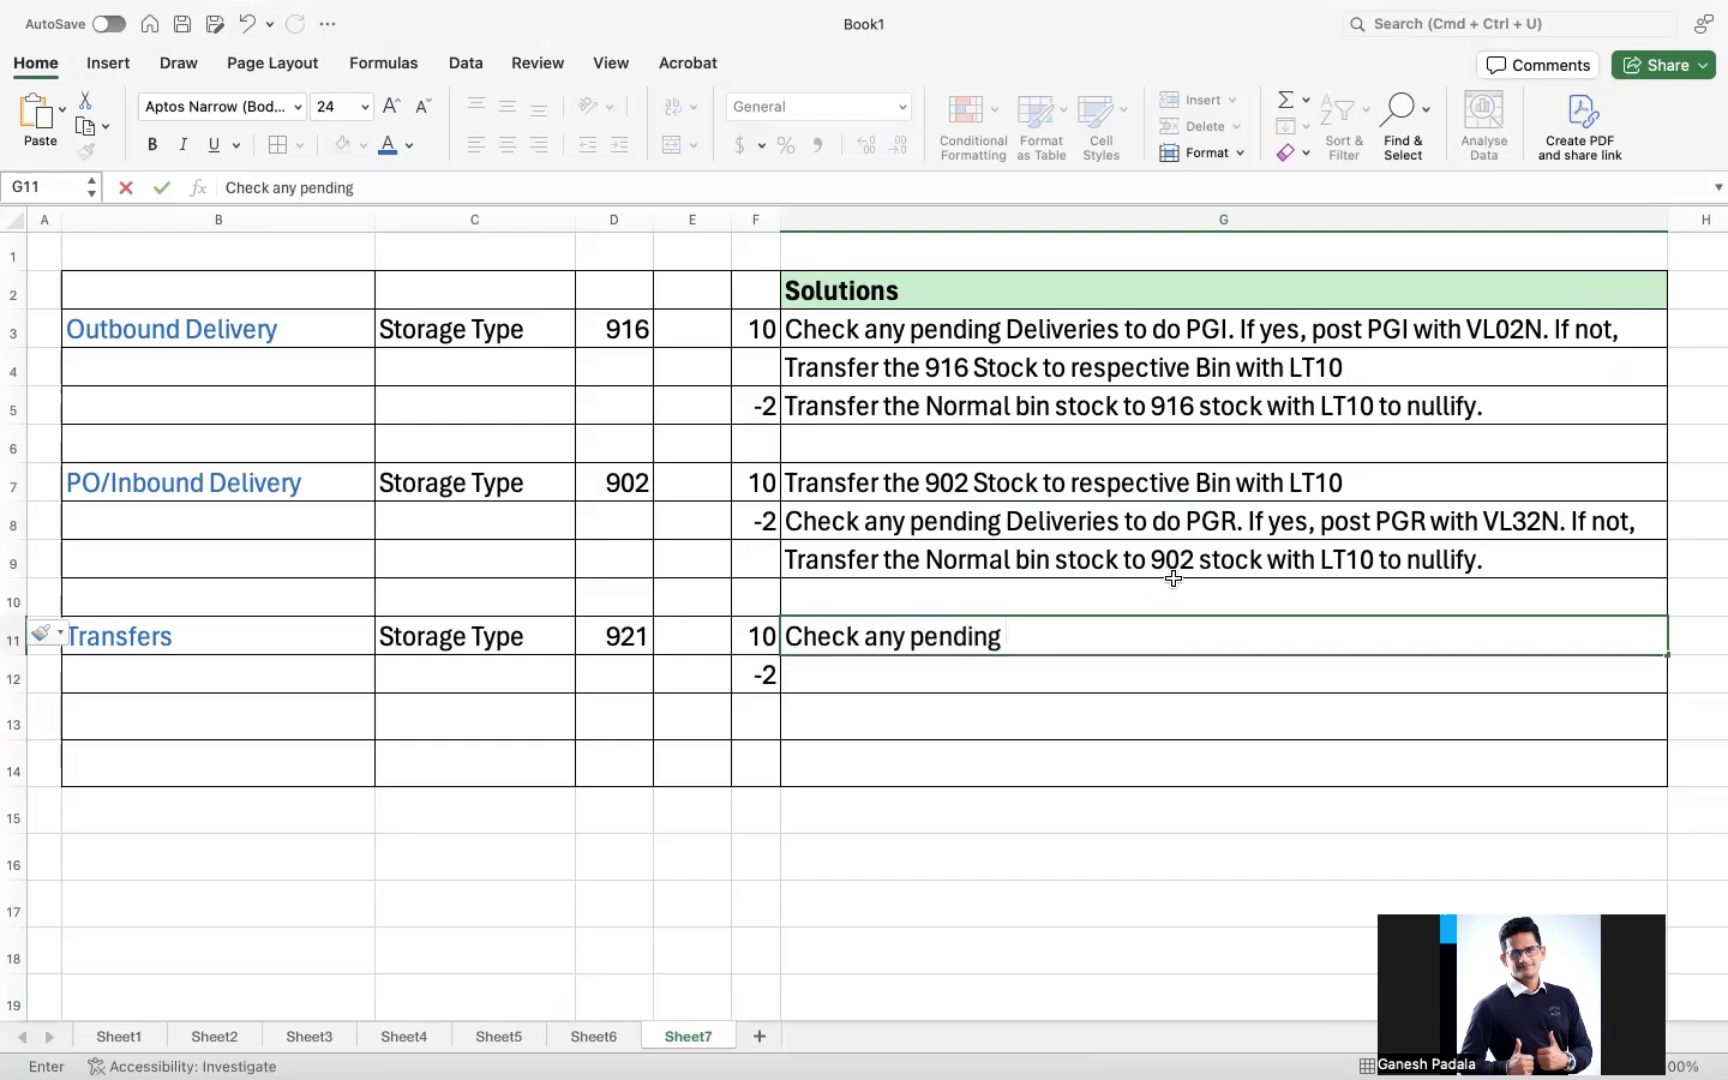
{"action": "type", "text": "TR/"}
{"action": "type", "text": "TO "}
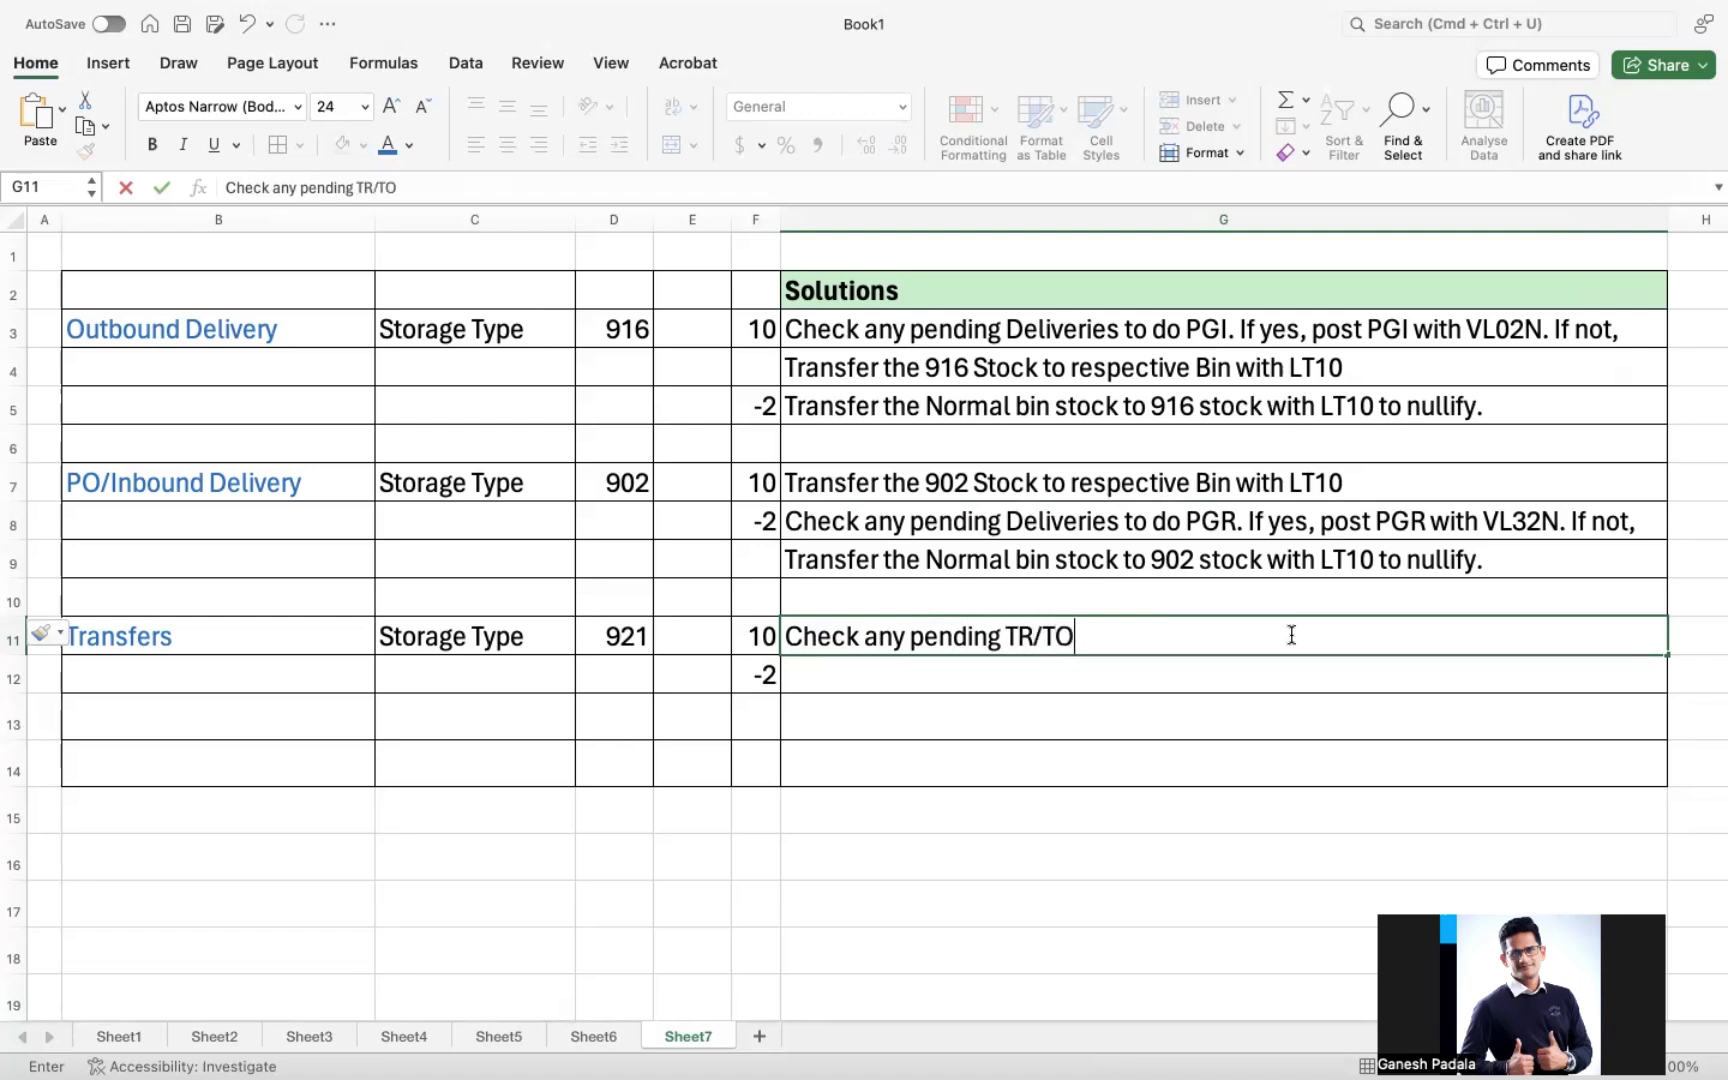
{"action": "type", "text": "an"}
{"action": "type", "text": "d complete t"}
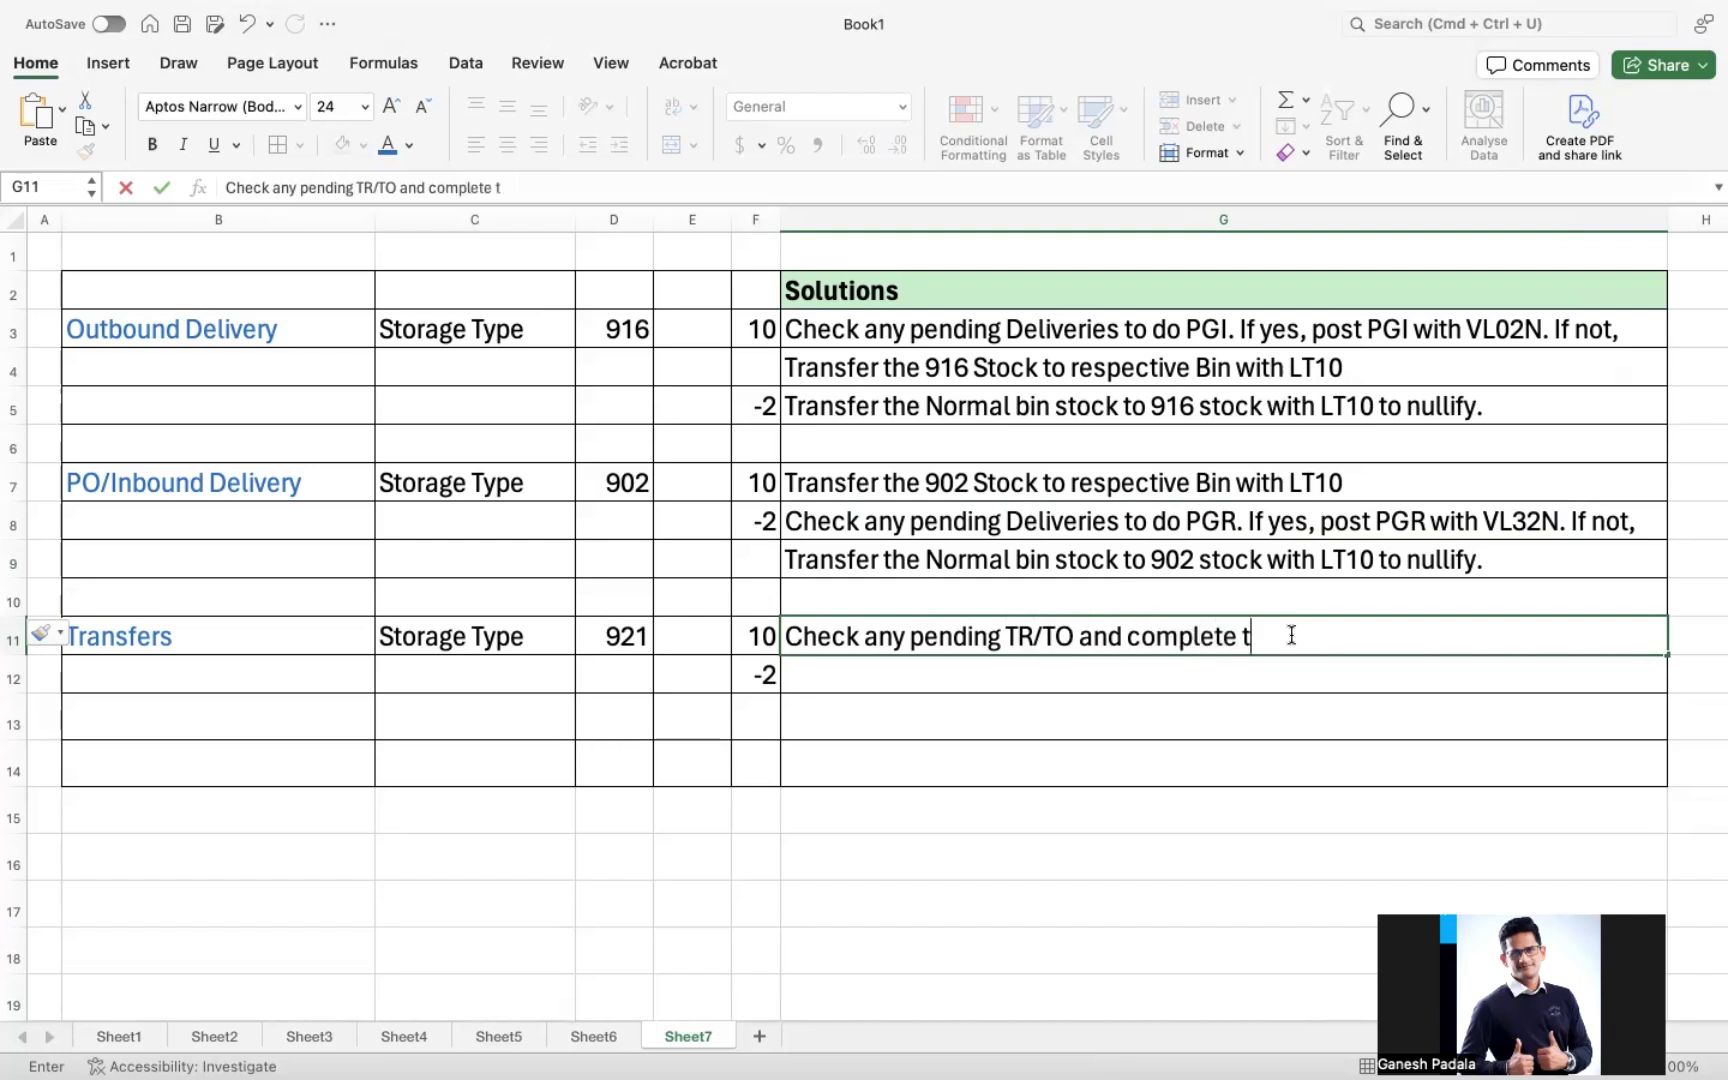
{"action": "type", "text": "he process wit"}
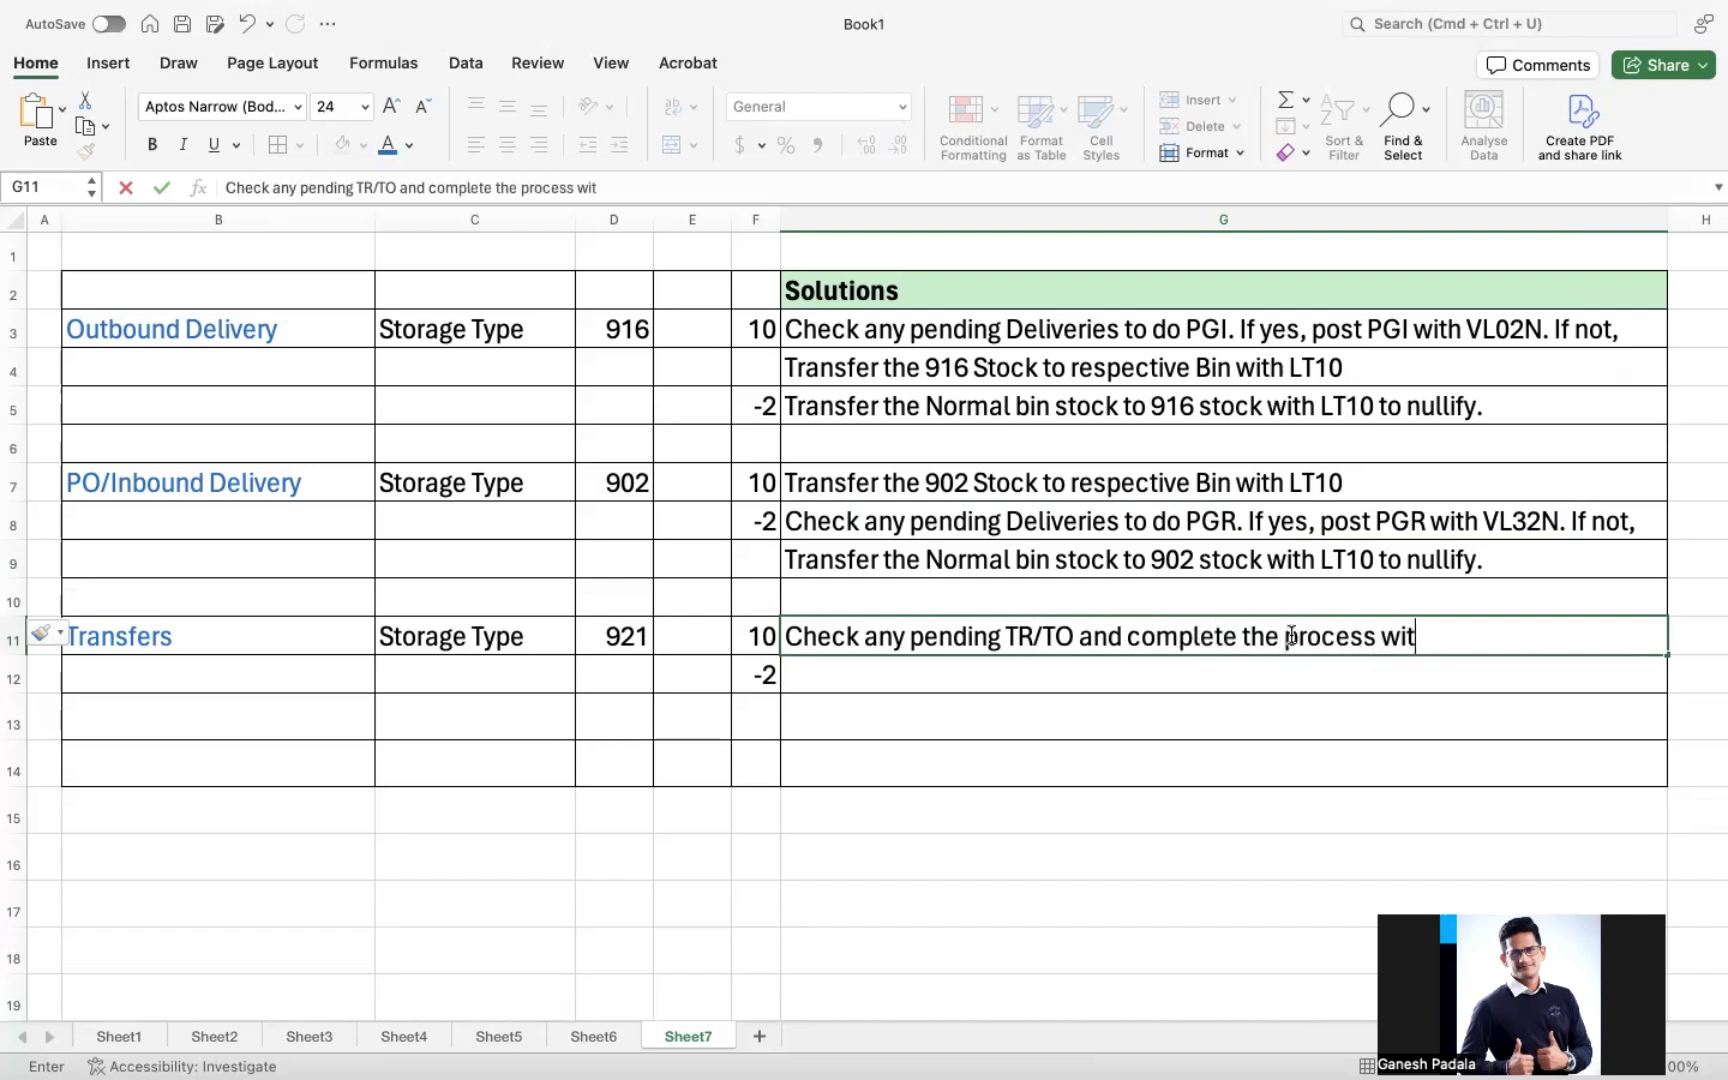
{"action": "type", "text": "h LT"}
- Enter the TR/TO check with LB10, LT12 in G11 and move the -2 from F12 to F13
{"action": "key", "text": "BackSpace"}
{"action": "type", "text": "B10, "}
{"action": "type", "text": "LT12"}
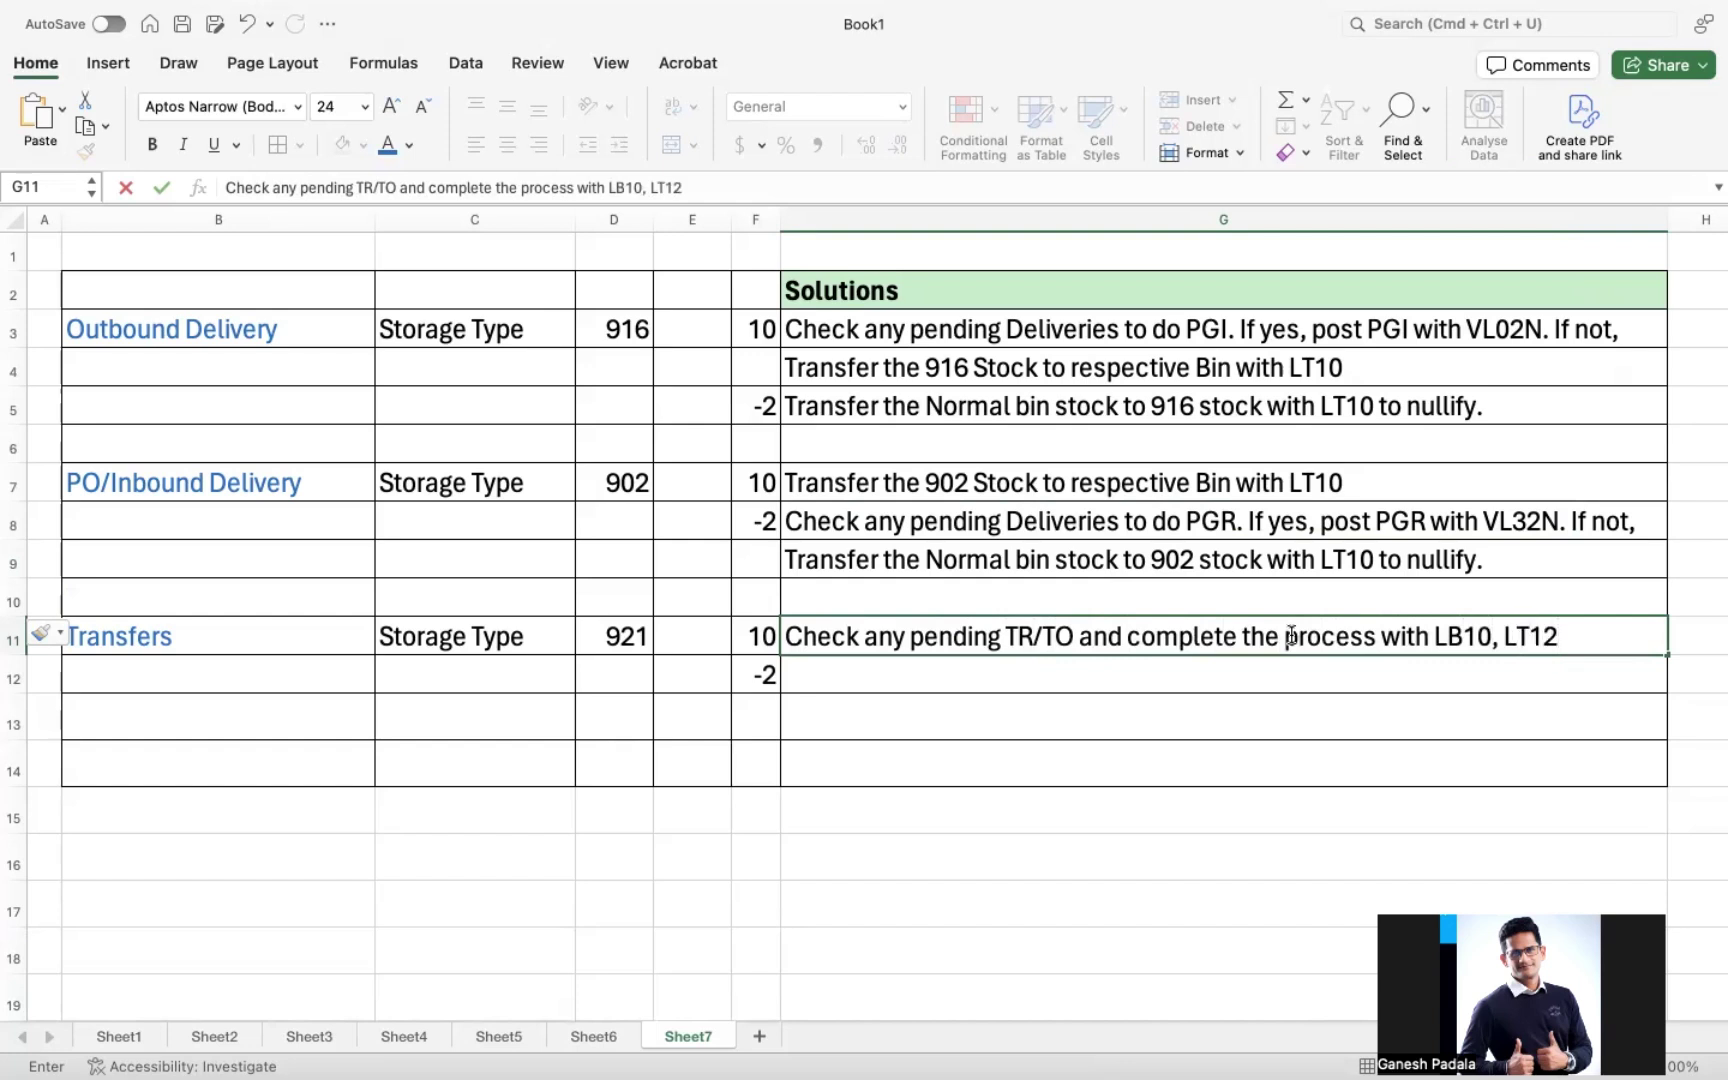
{"action": "key", "text": "Return"}
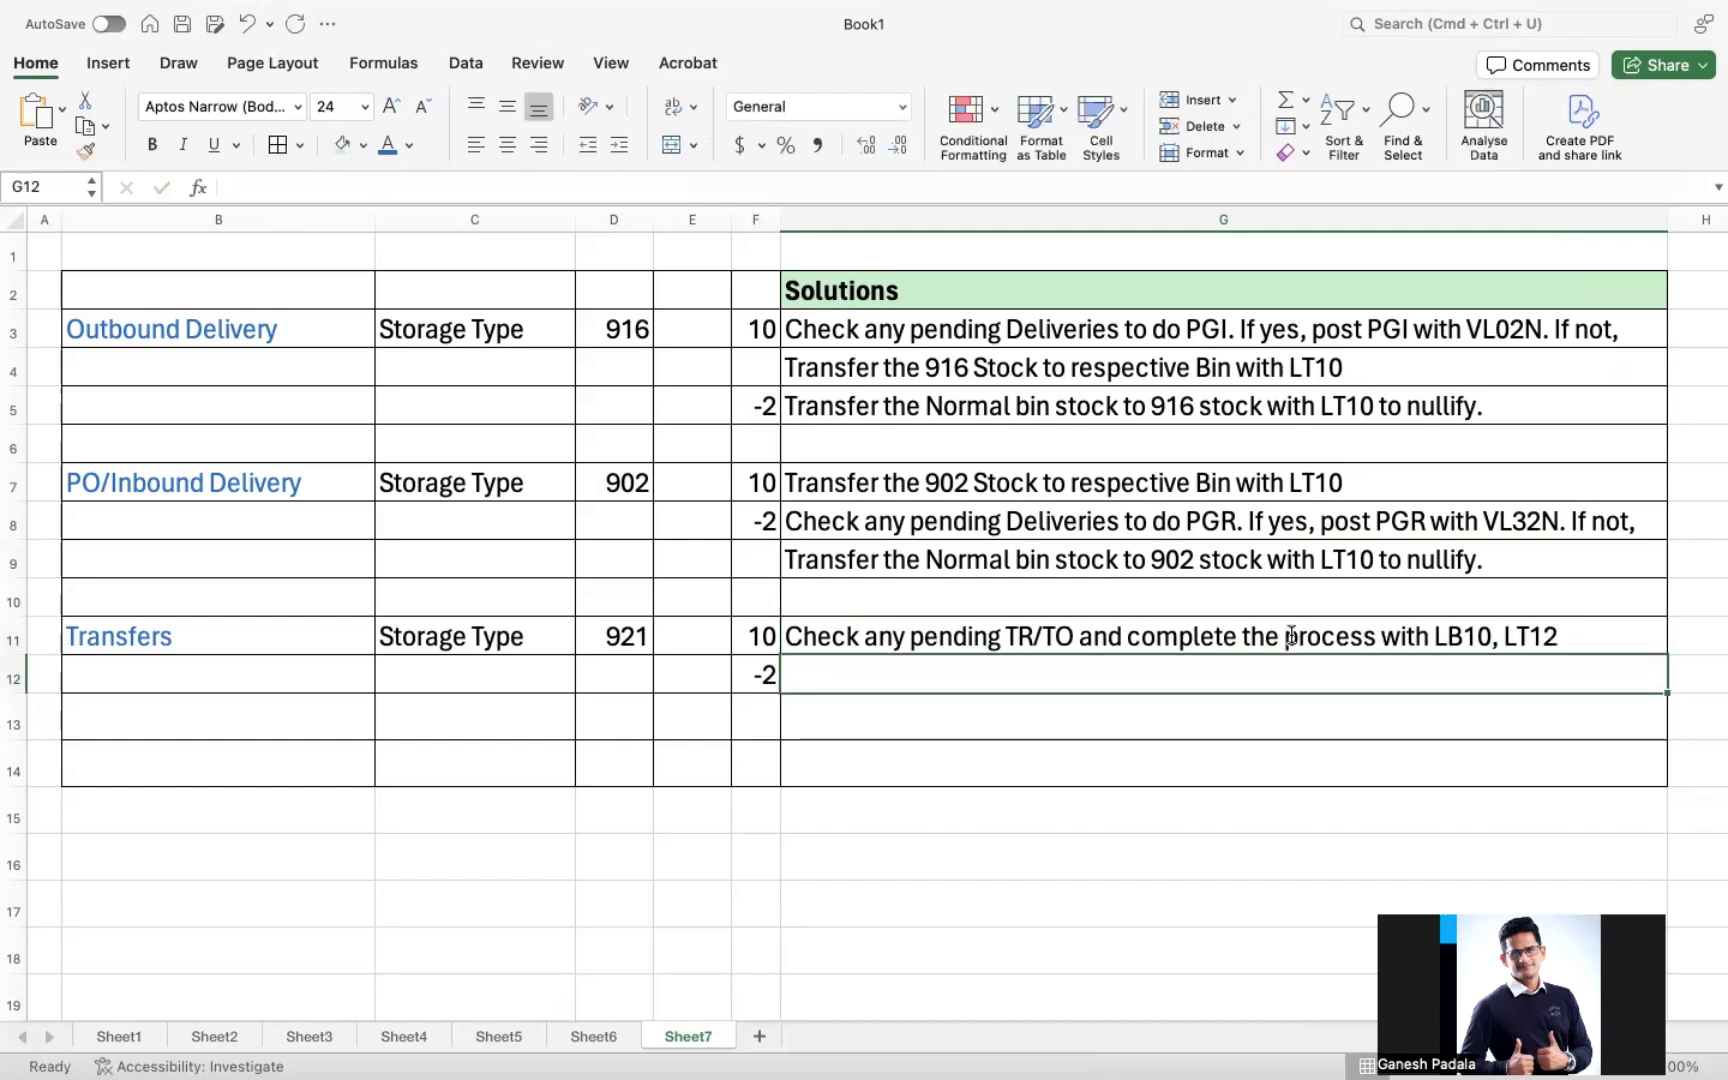
{"action": "key", "text": "Left"}
{"action": "key", "text": "Down"}
{"action": "type", "text": "-2"}
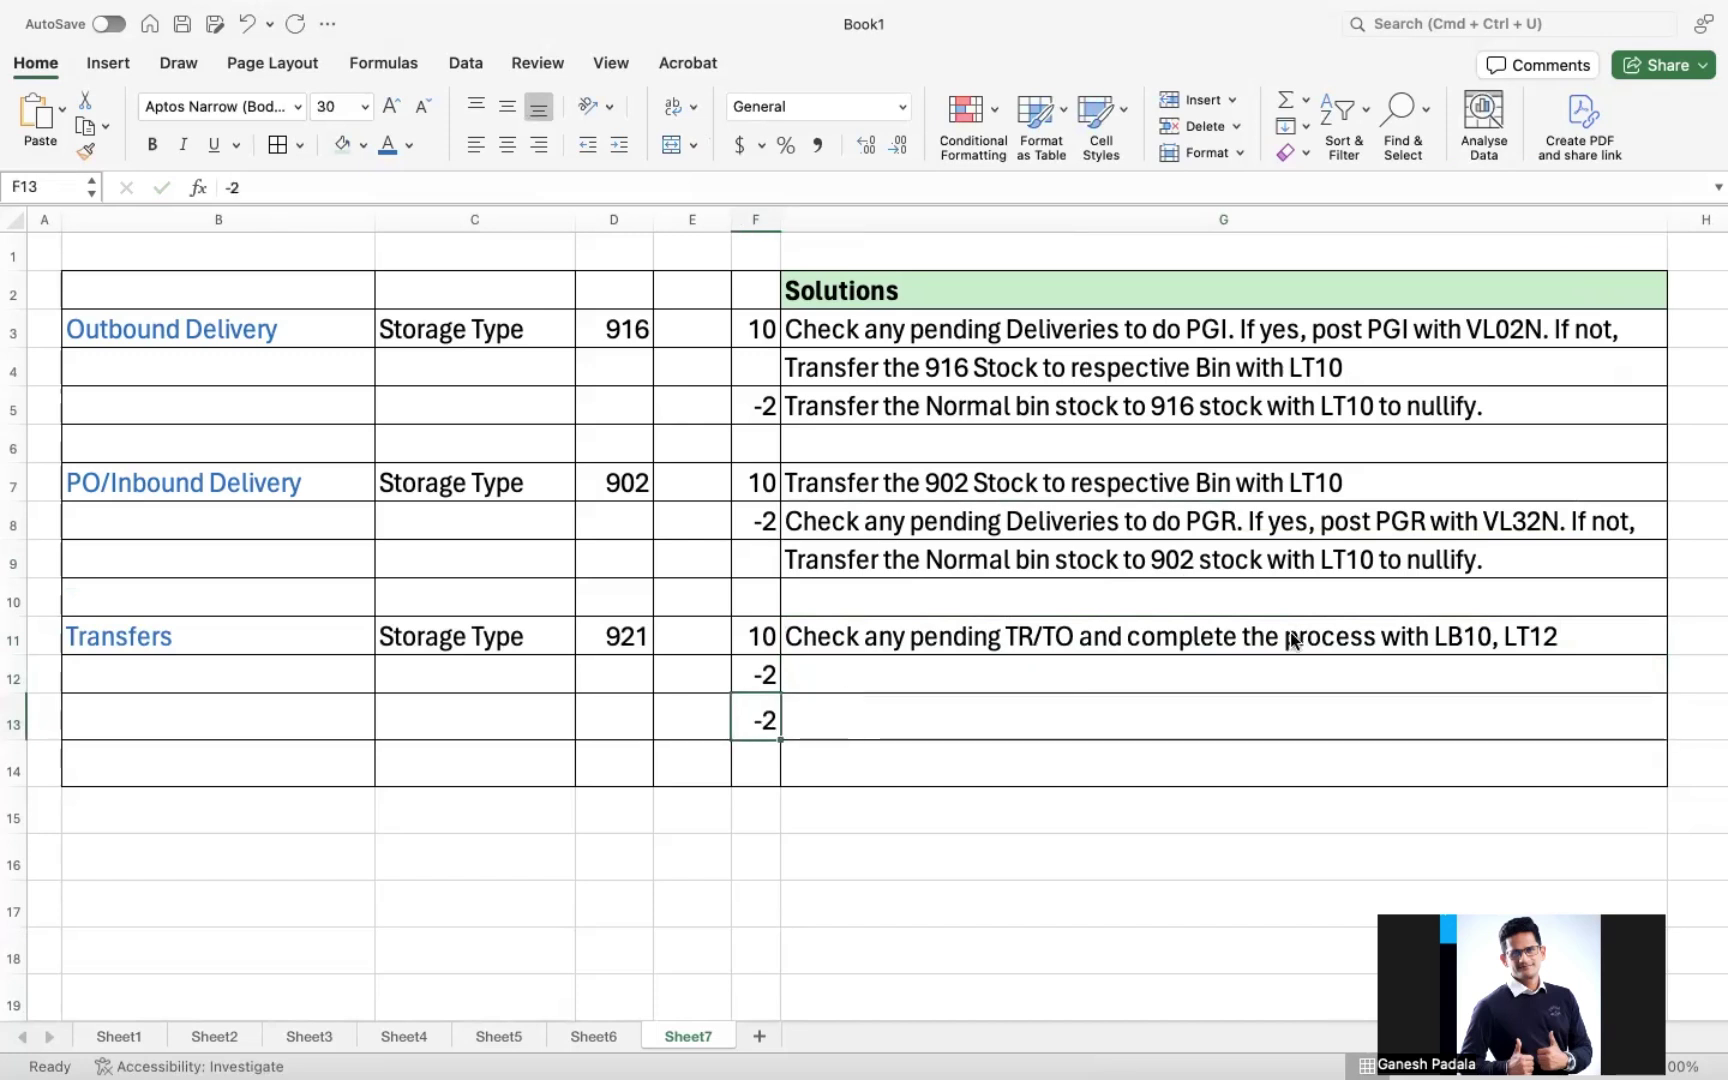
{"action": "key", "text": "Up"}
{"action": "key", "text": "Delete"}
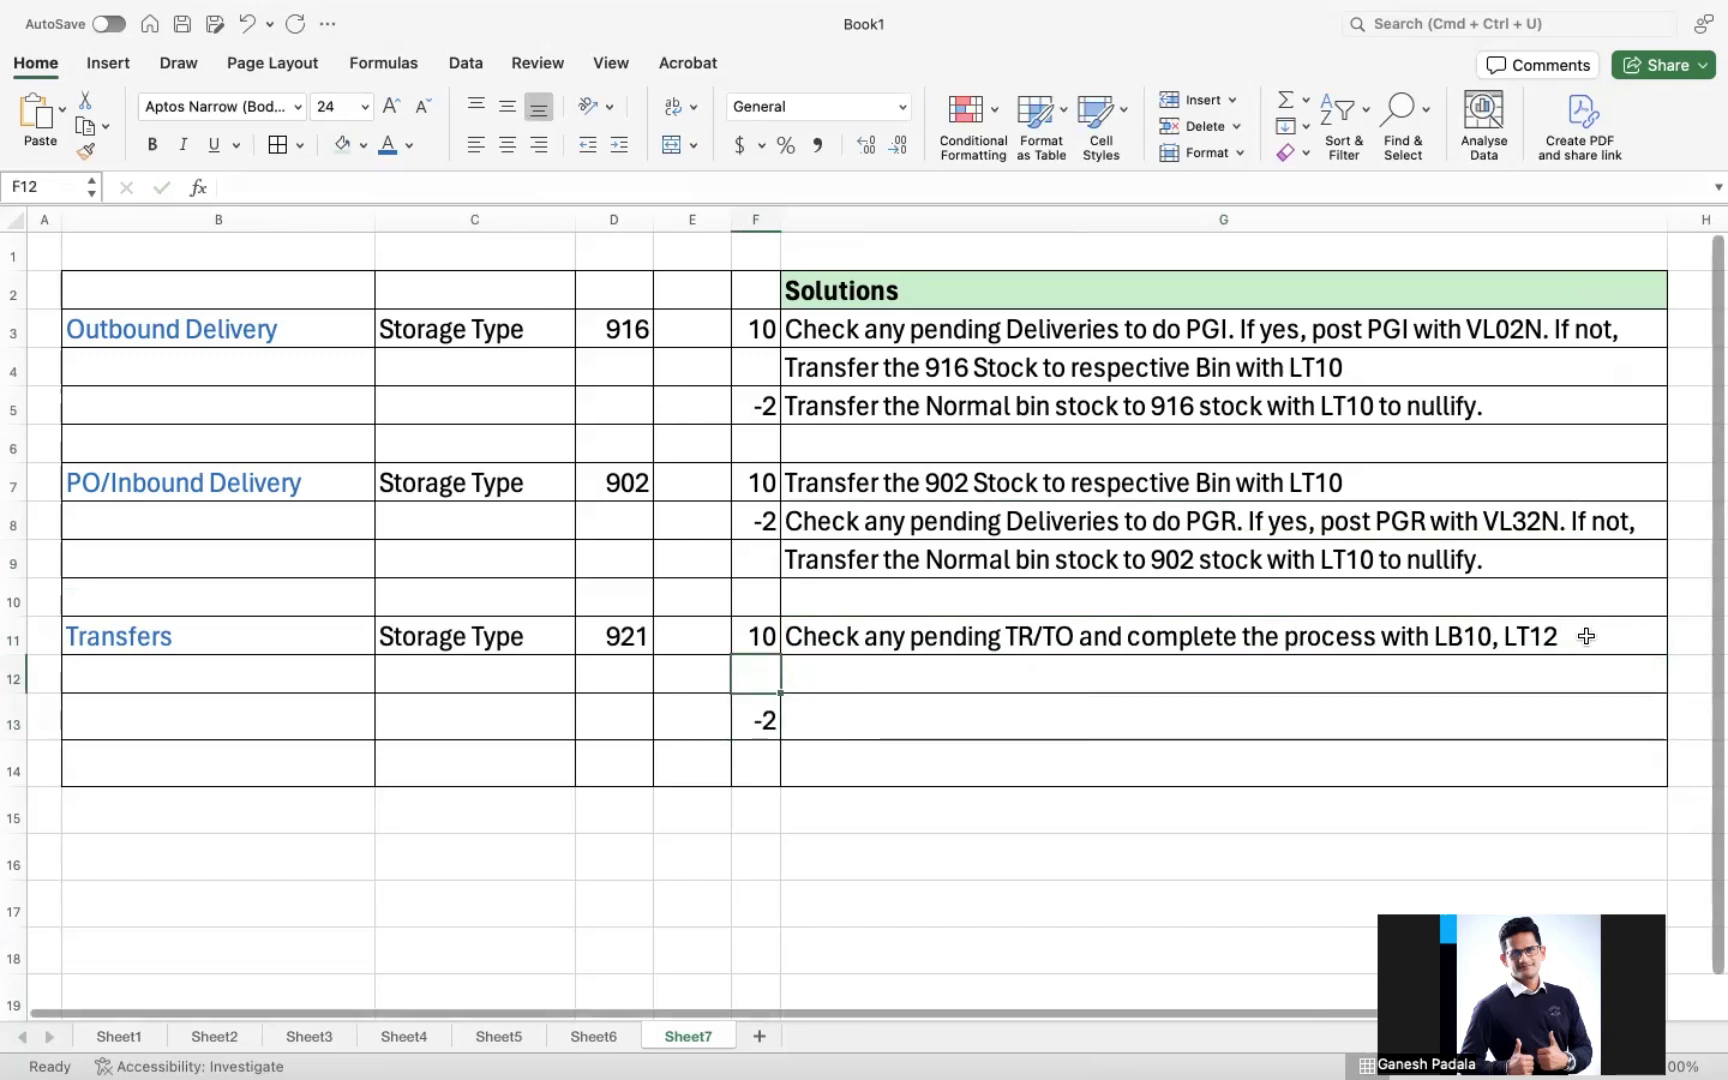
- Append 'If not,' to the G11 Transfers solution
{"action": "double_click", "coordinate": [1586, 635]}
{"action": "type", "text": ". i"}
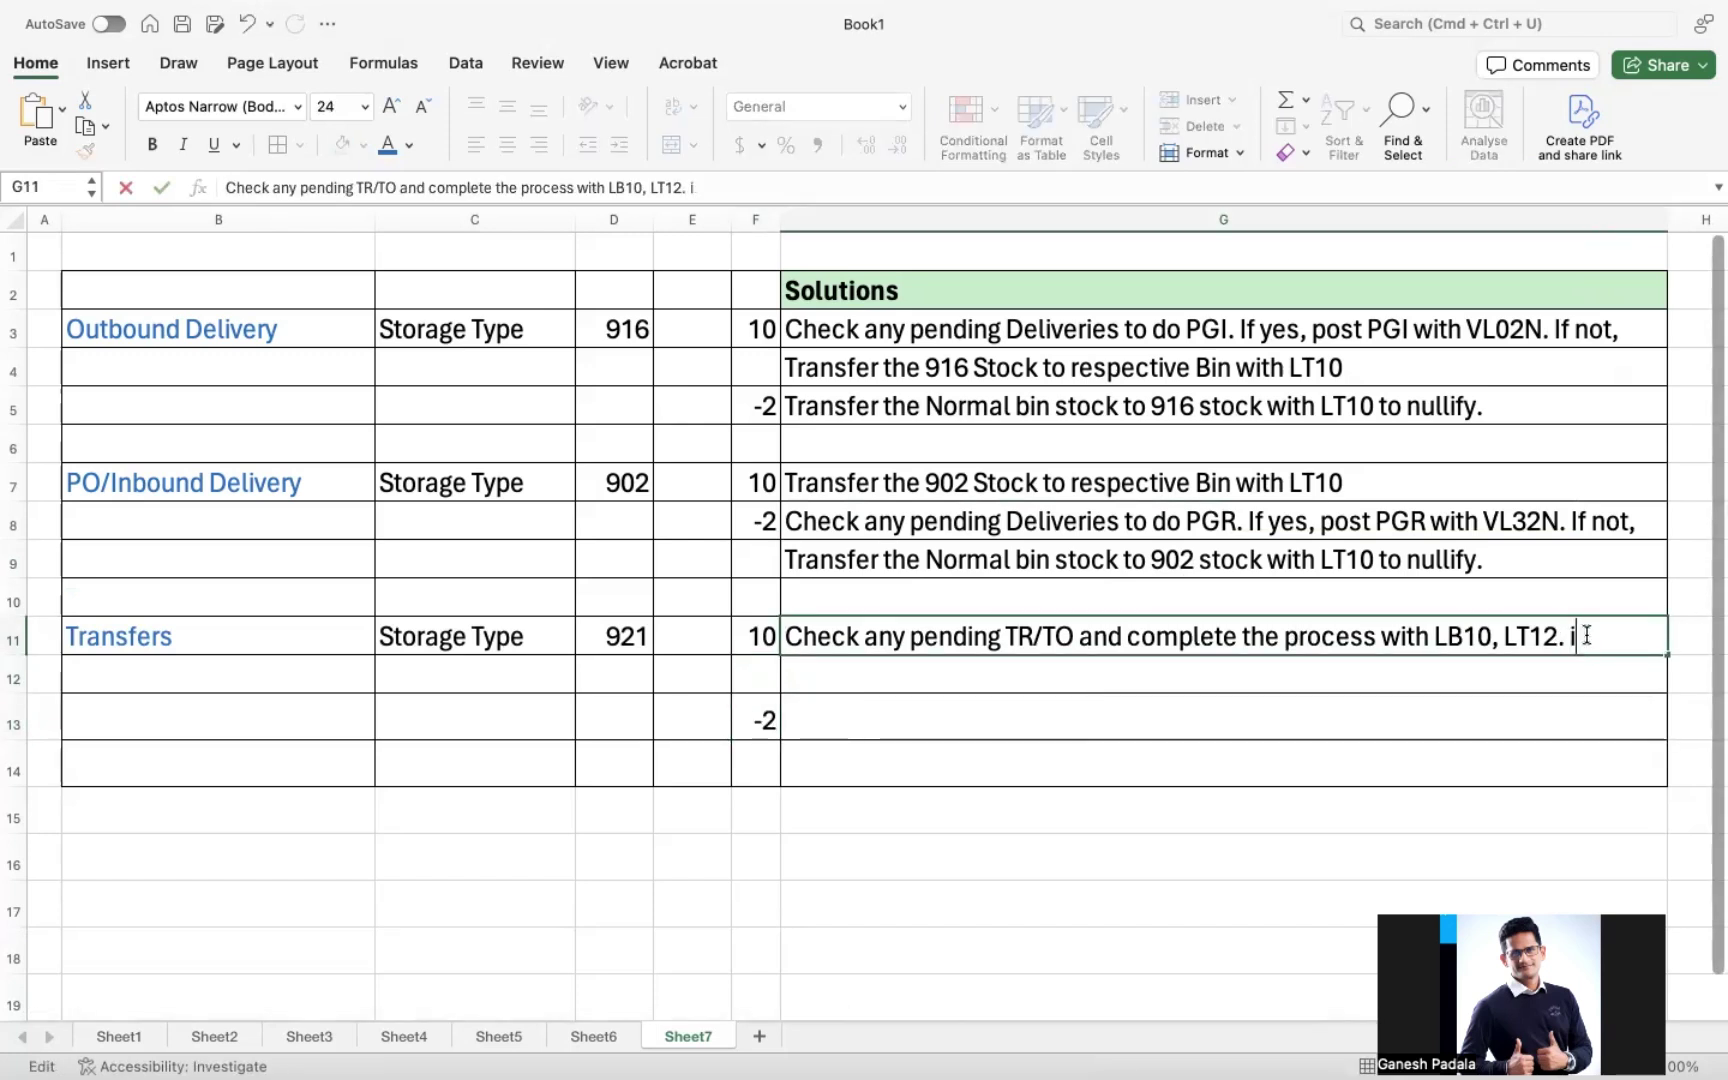
{"action": "type", "text": "F N"}
{"action": "key", "text": "BackSpace"}
{"action": "key", "text": "BackSpace"}
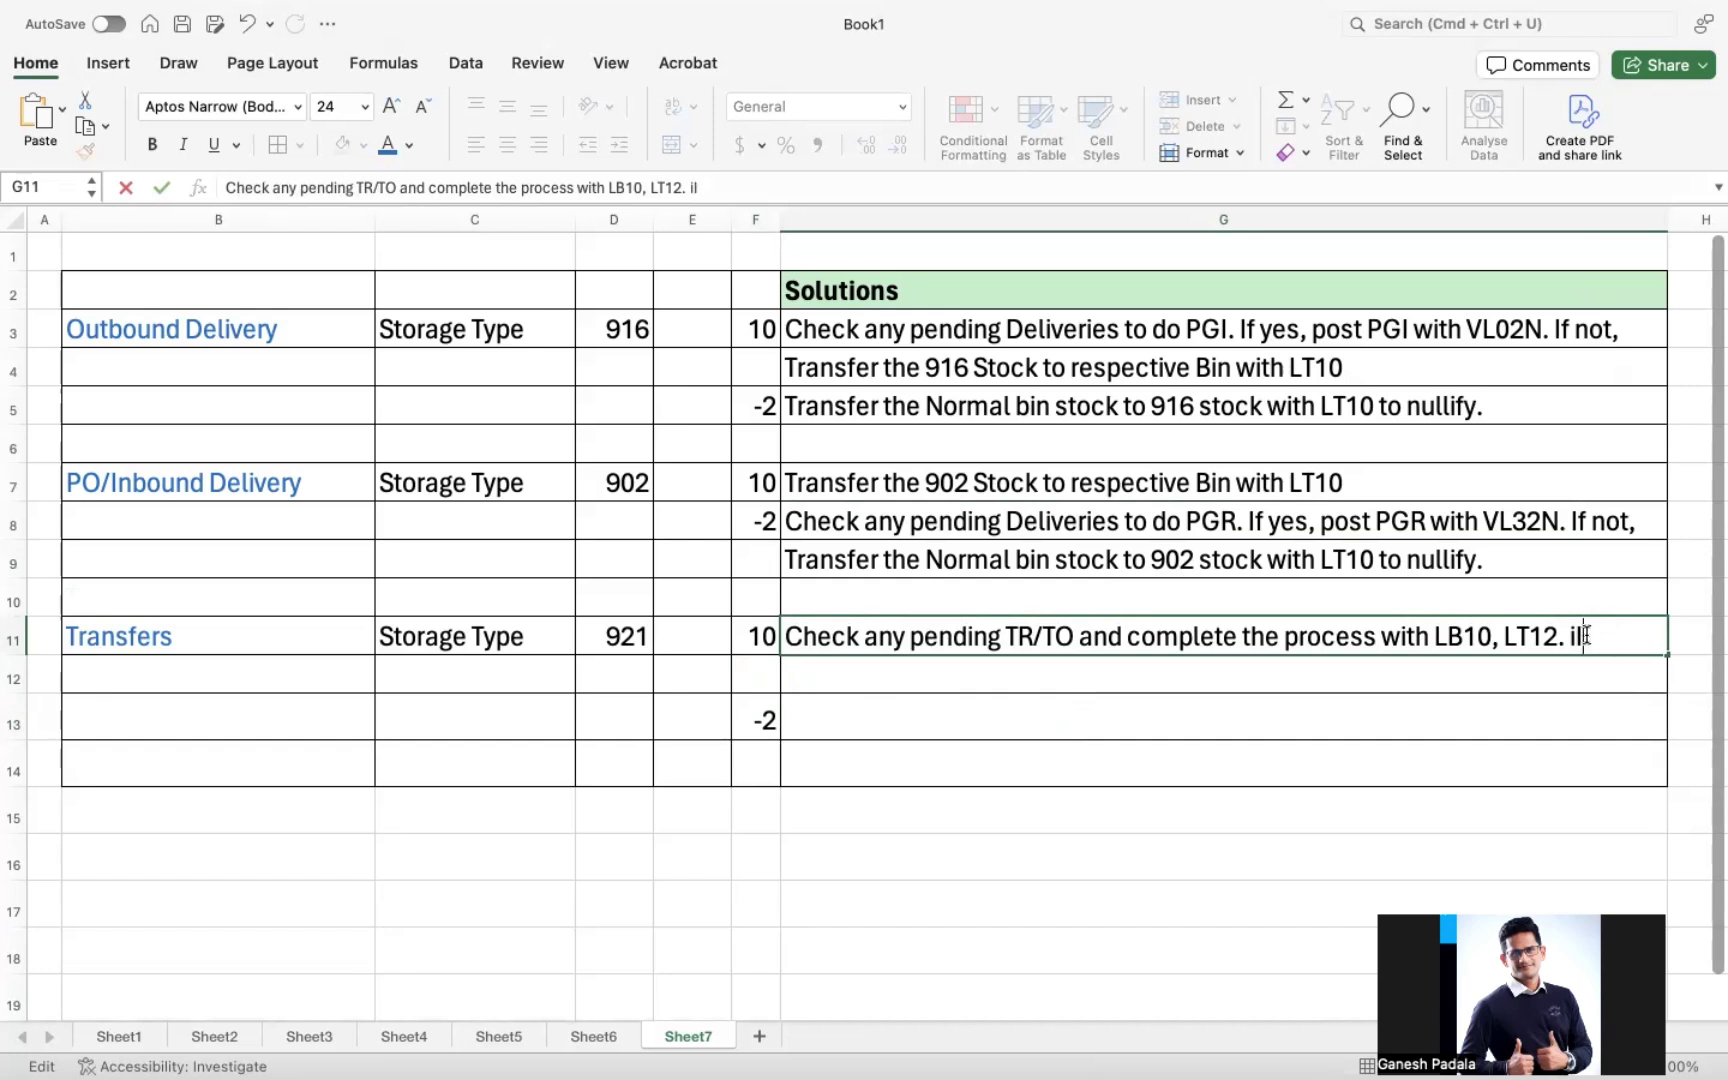
{"action": "type", "text": "f not,"}
{"action": "key", "text": "Return"}
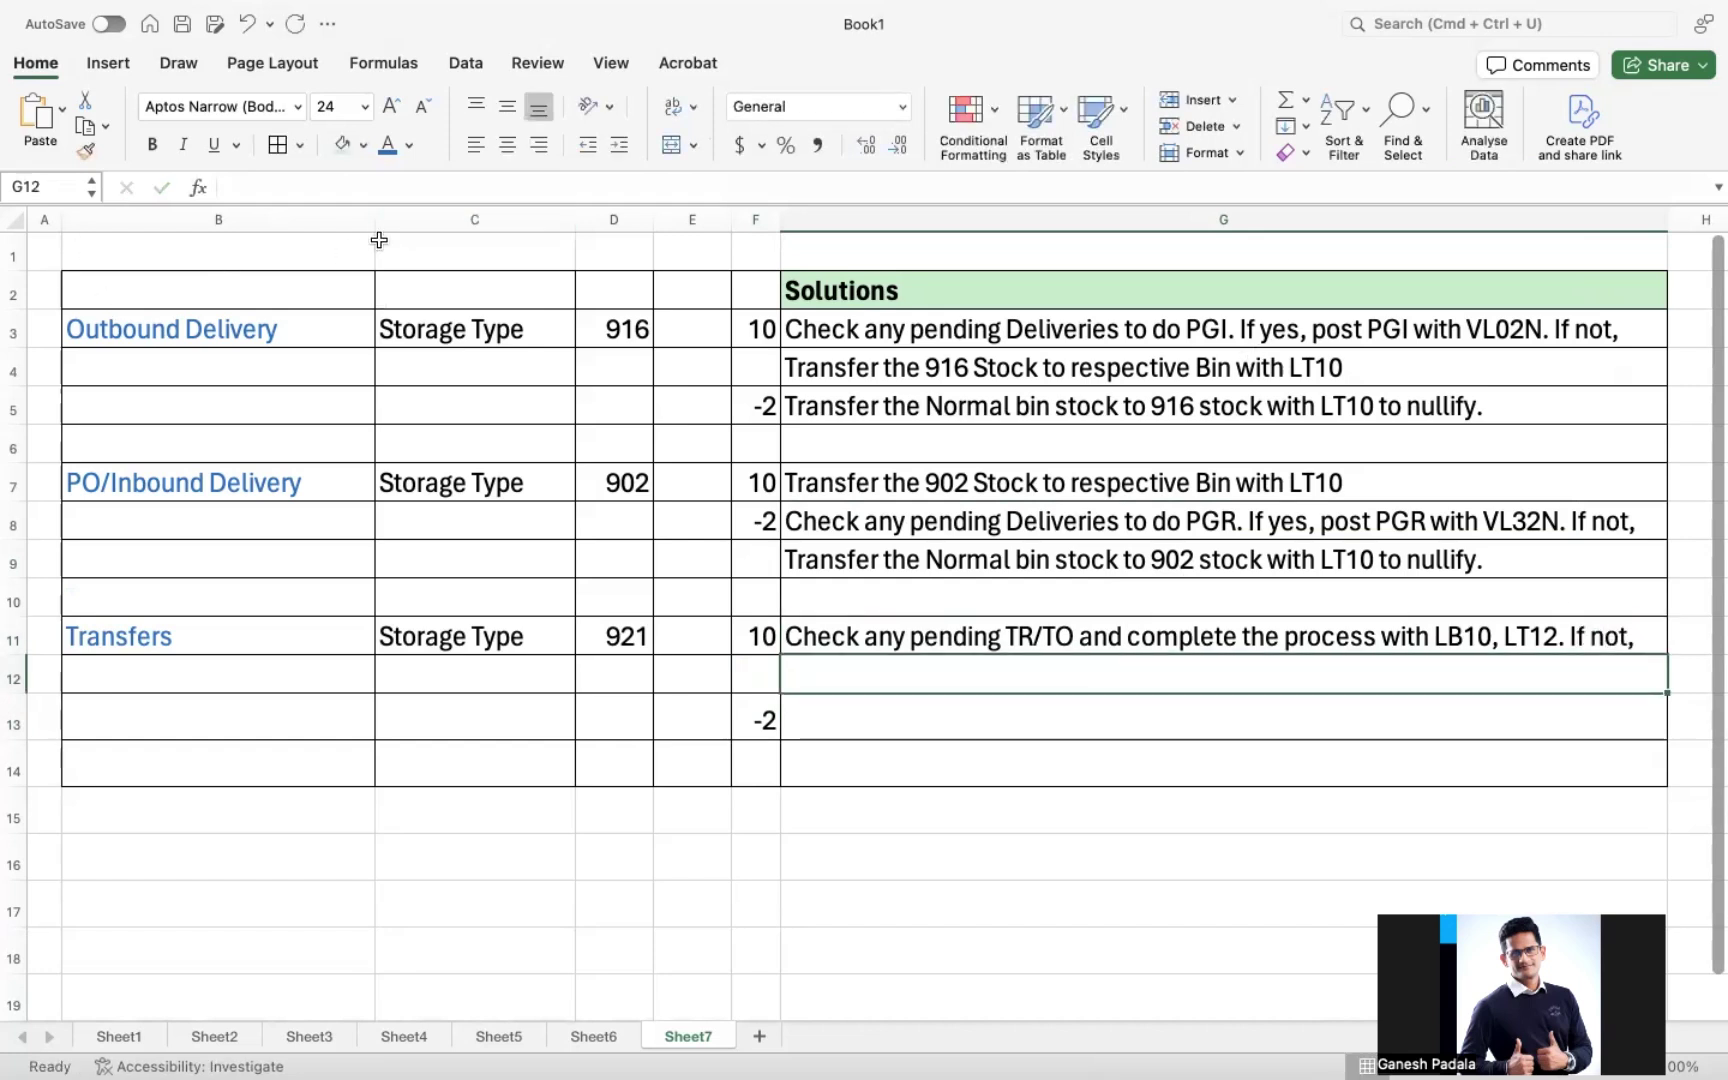
- Narrow column B, then undo an accidental paste over G7
{"action": "left_click_drag", "start_coordinate": [366, 219], "coordinate": [312, 218]}
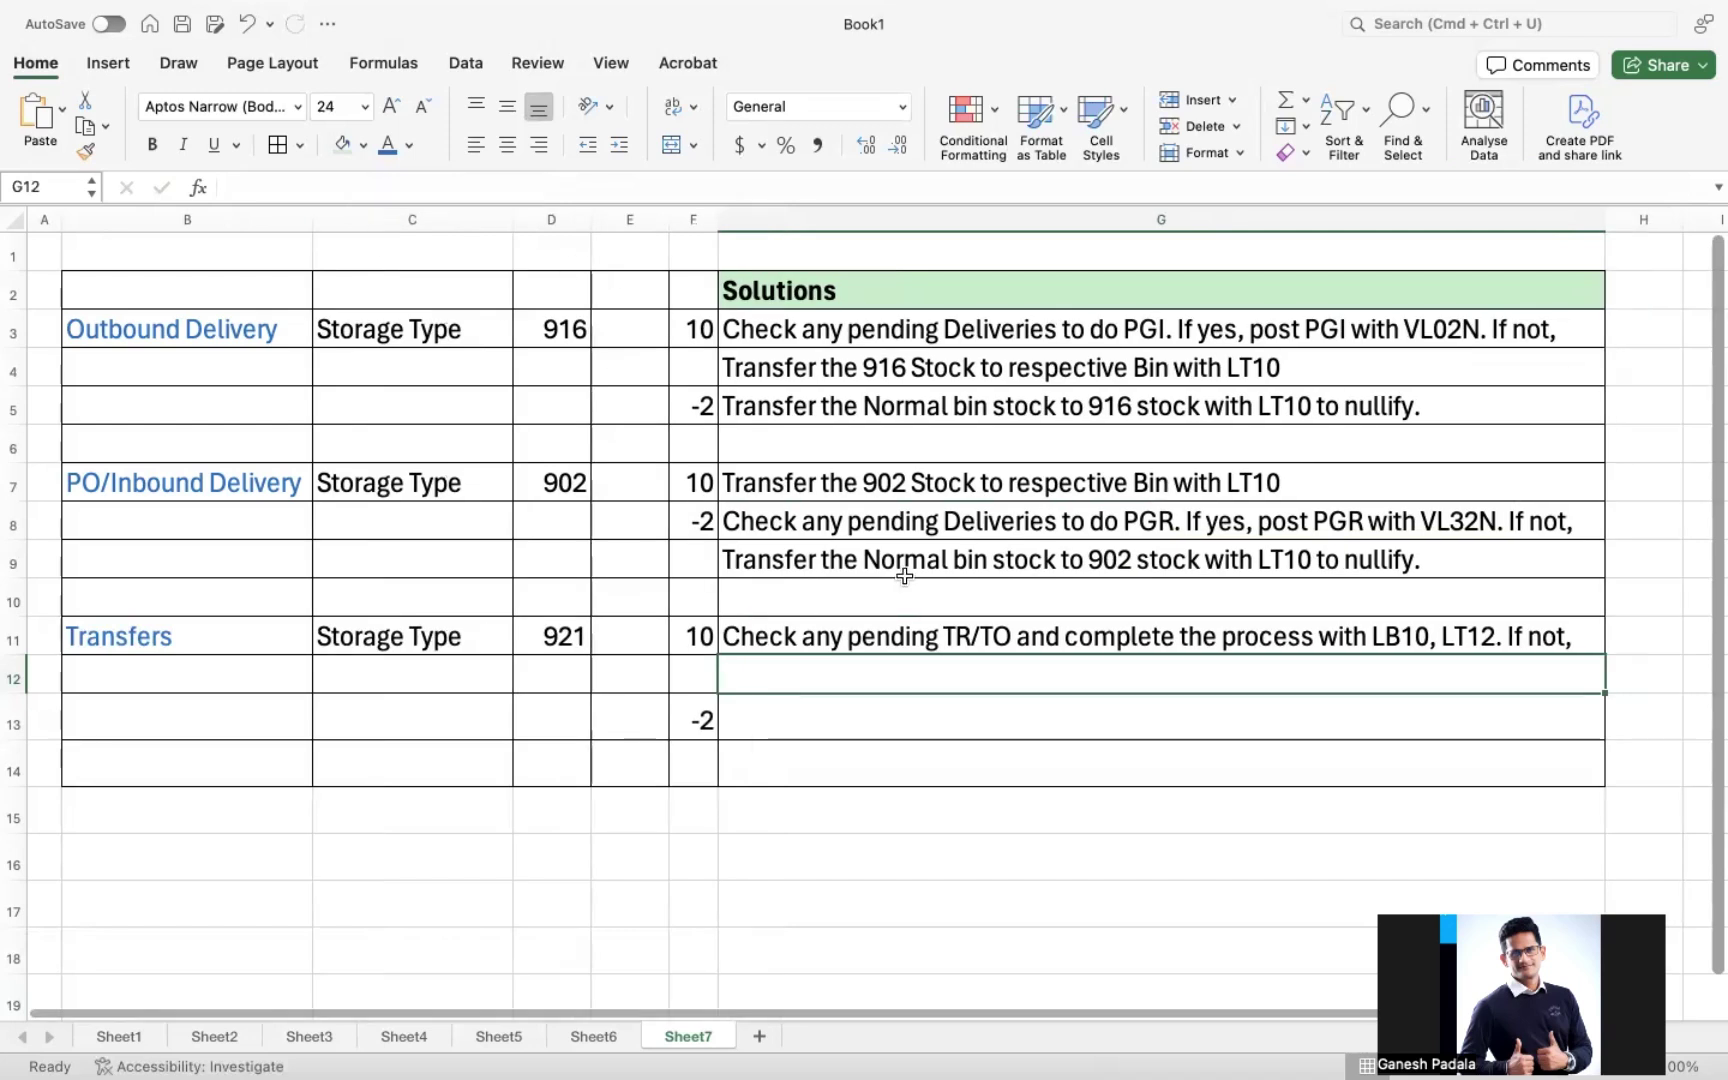
{"action": "left_click", "coordinate": [849, 565]}
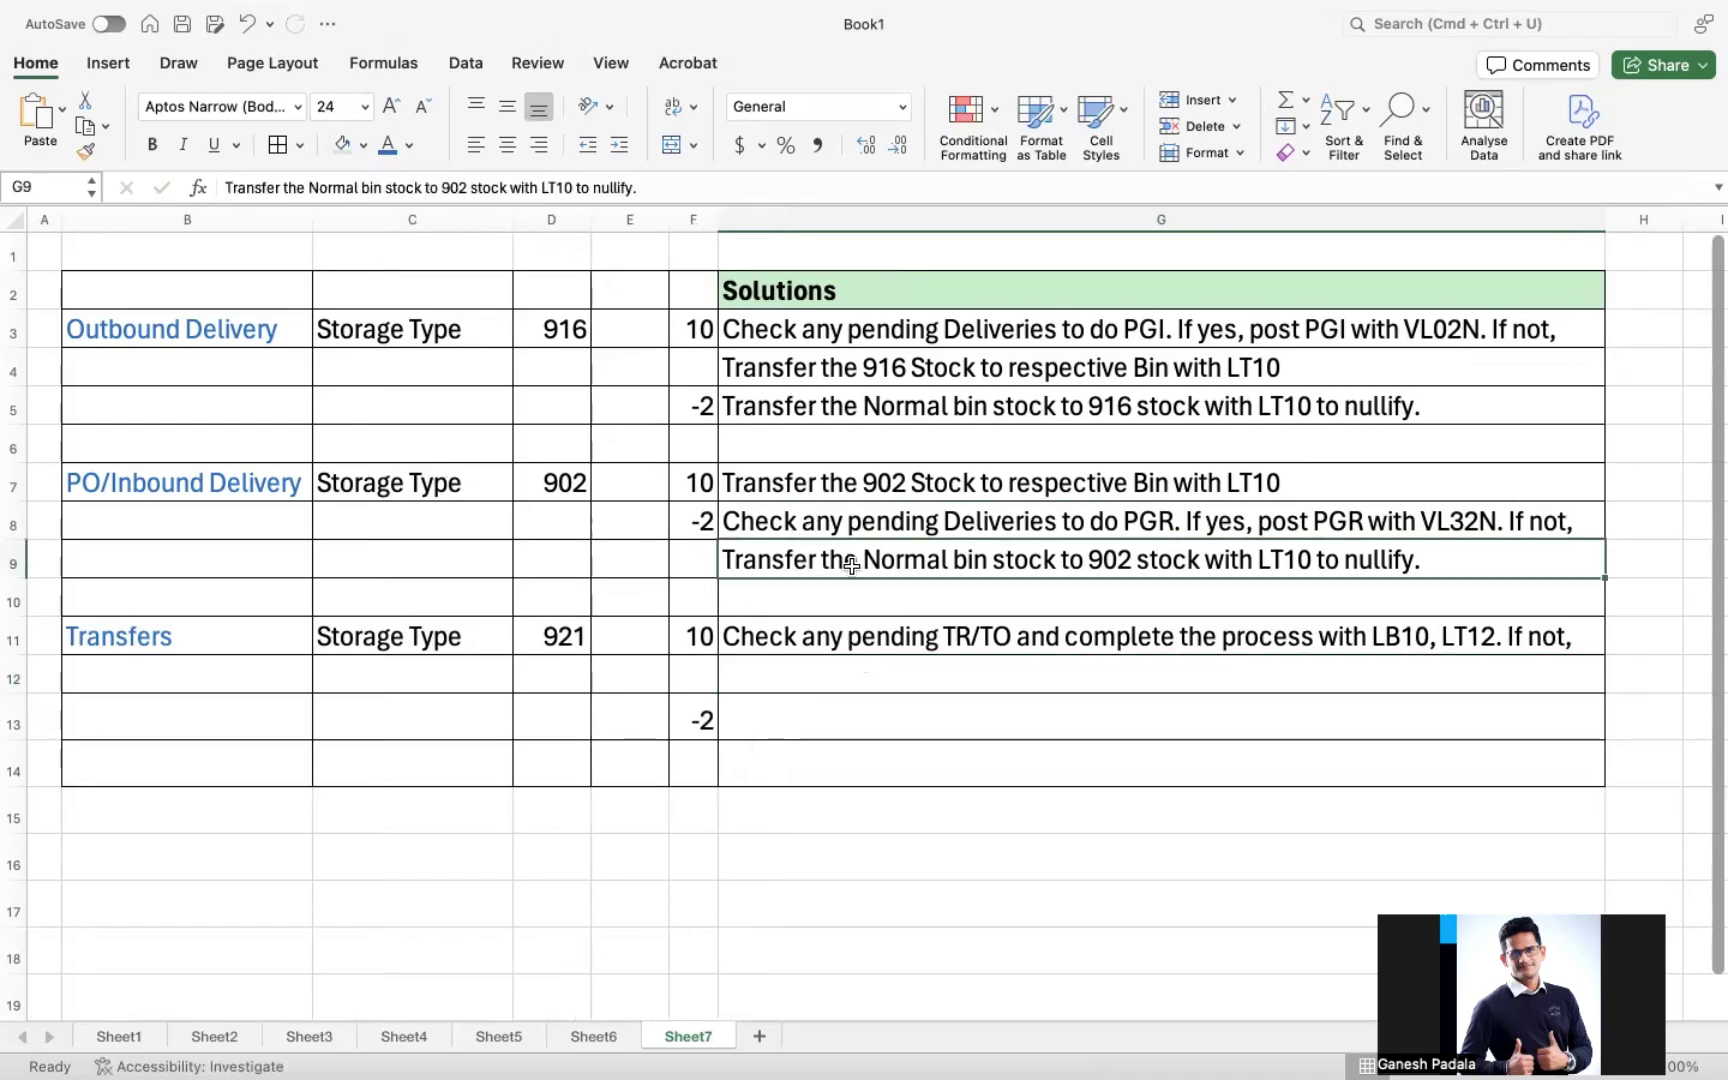
{"action": "key", "text": "ctrl+c"}
{"action": "left_click", "coordinate": [838, 675]}
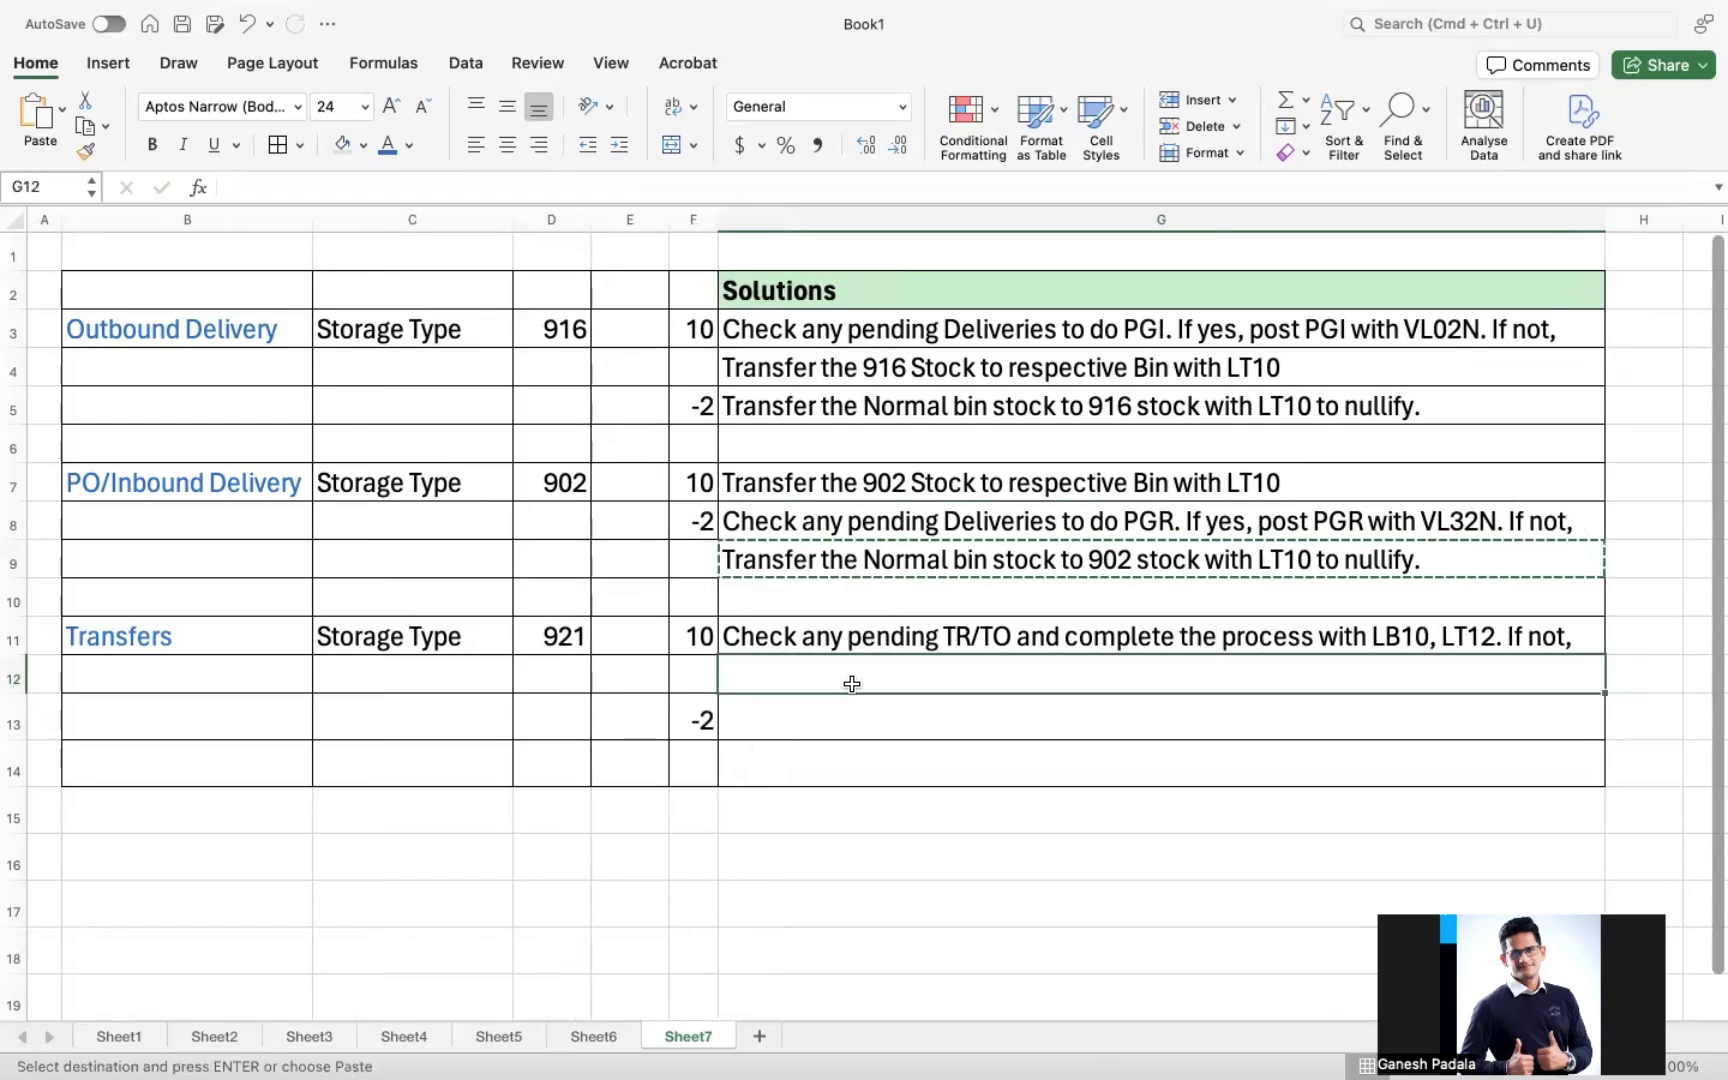
{"action": "left_click", "coordinate": [873, 482]}
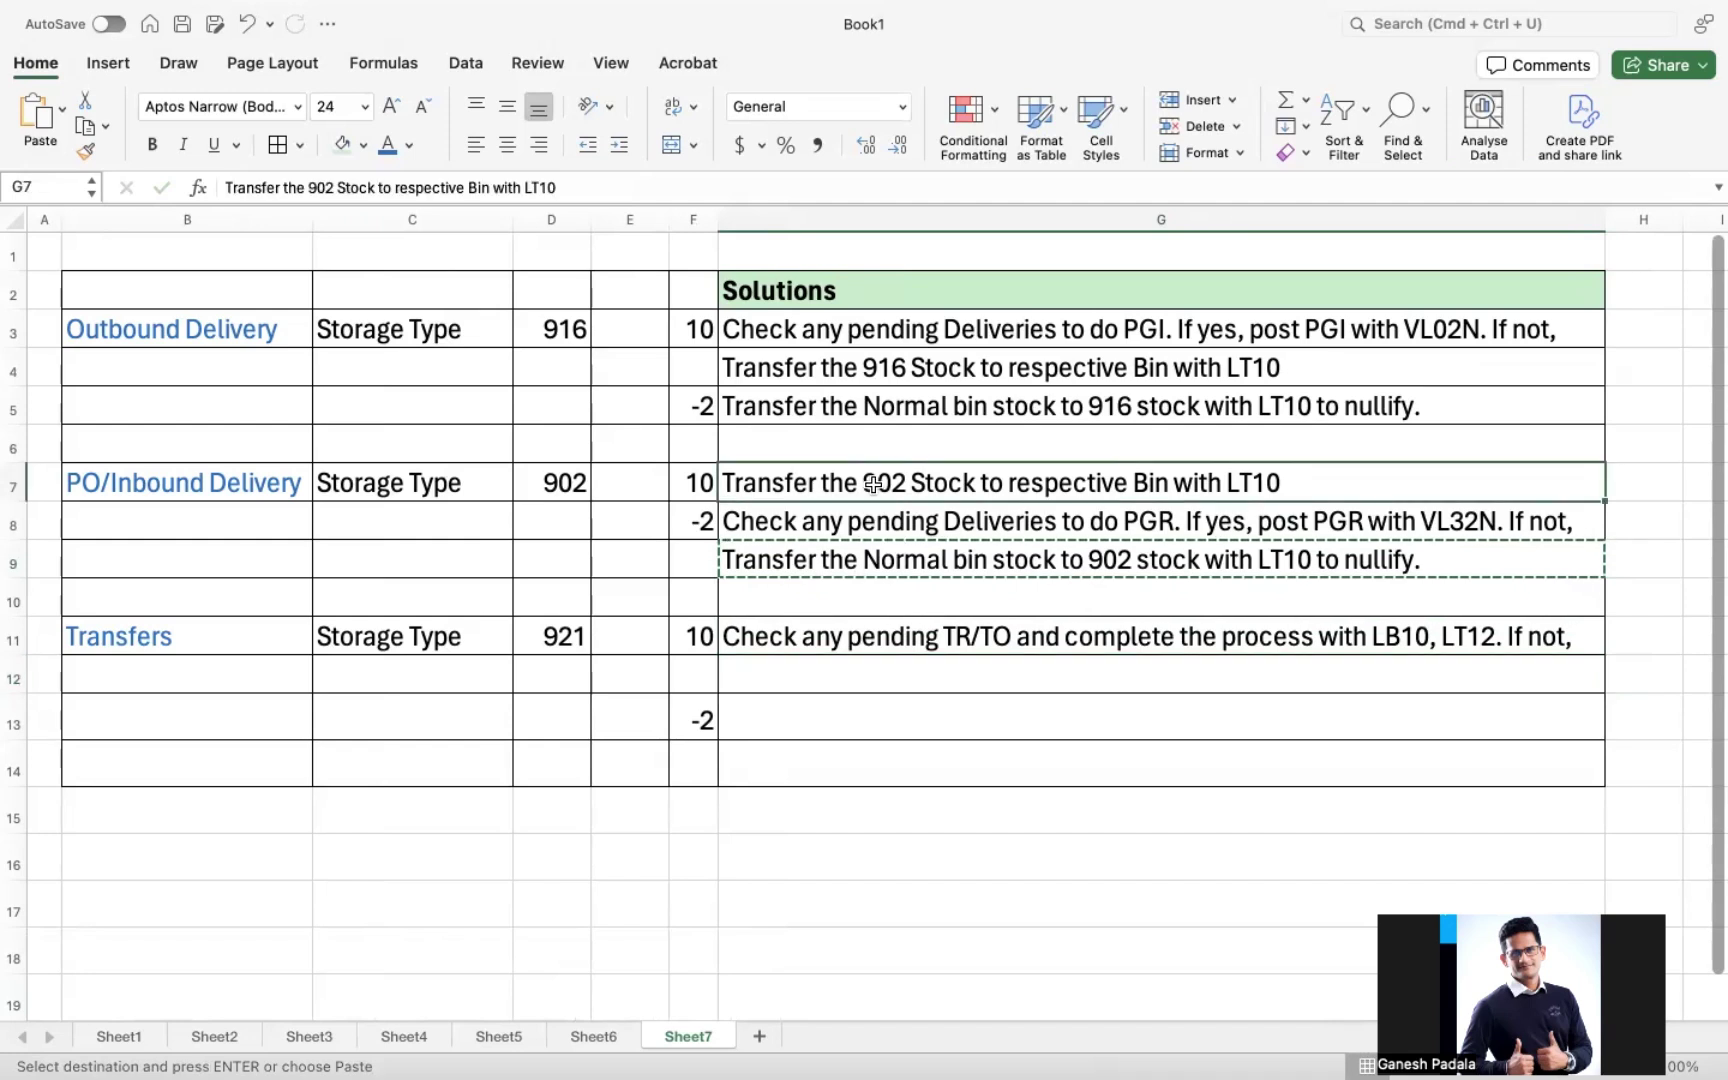
{"action": "key", "text": "ctrl+v"}
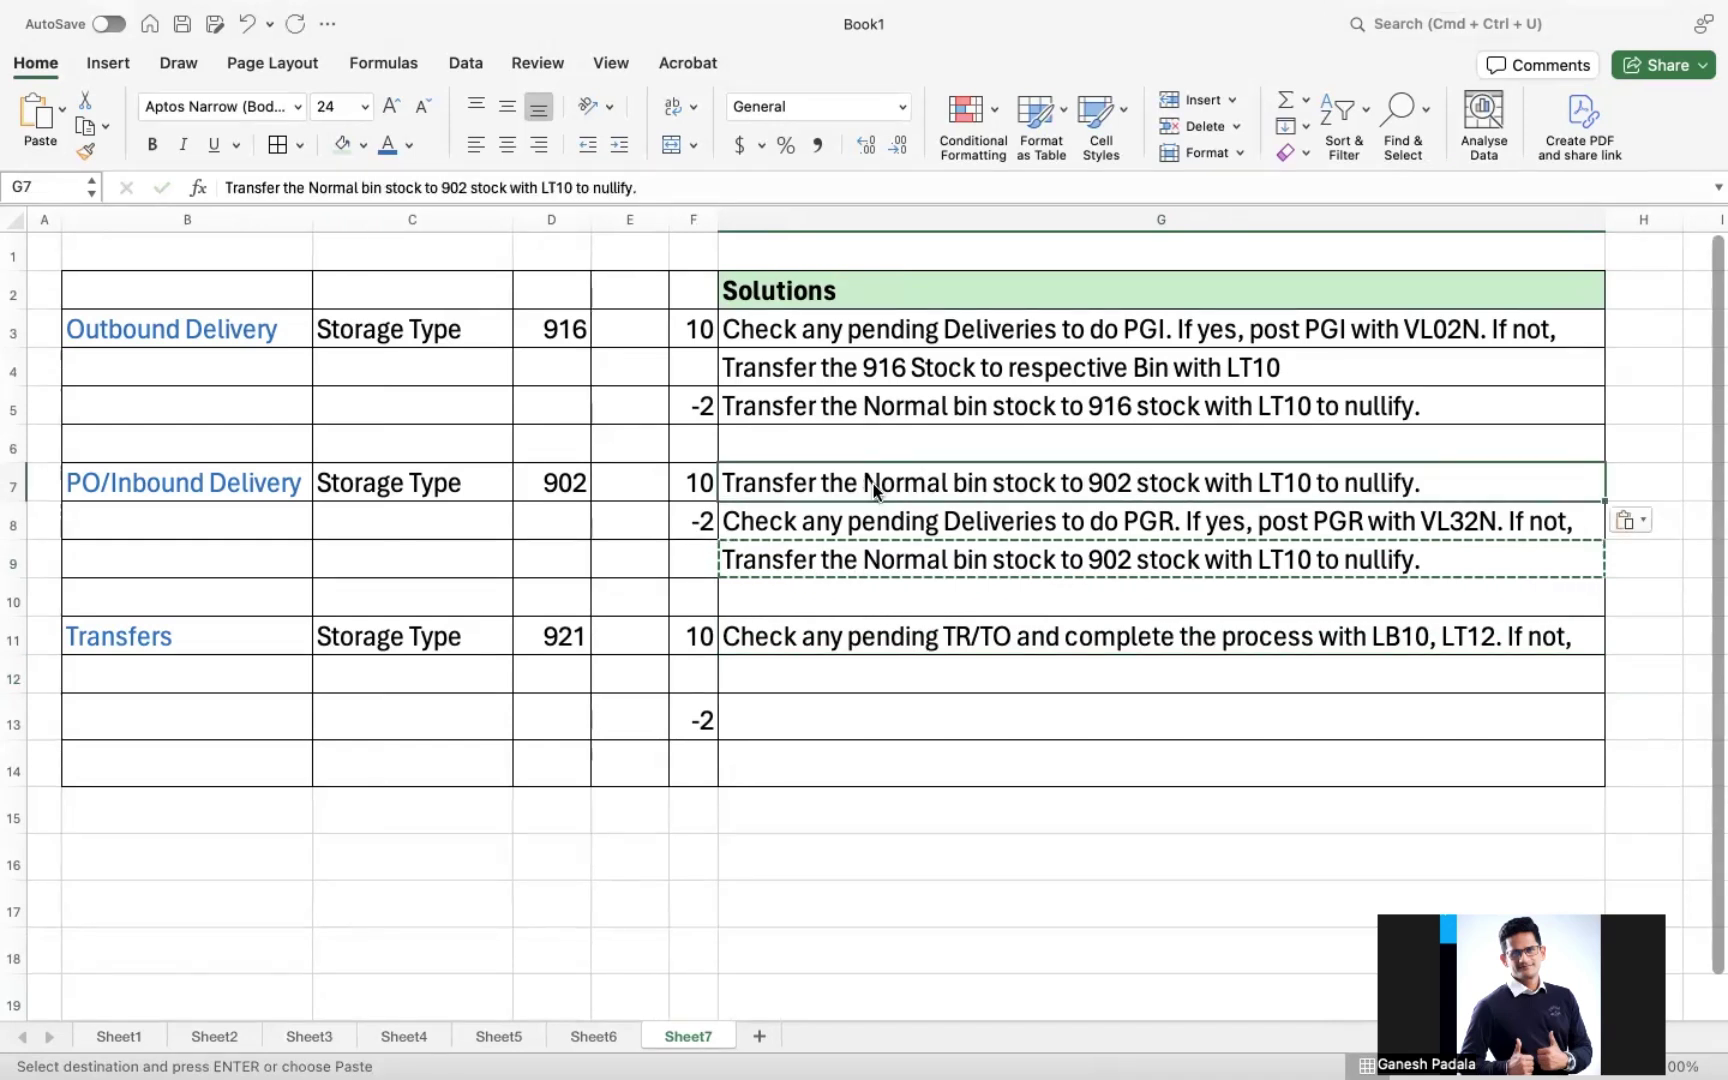
{"action": "key", "text": "ctrl+z"}
- Copy the G7 902 transfer step into G12 and change 902 to 921
{"action": "key", "text": "ctrl+c"}
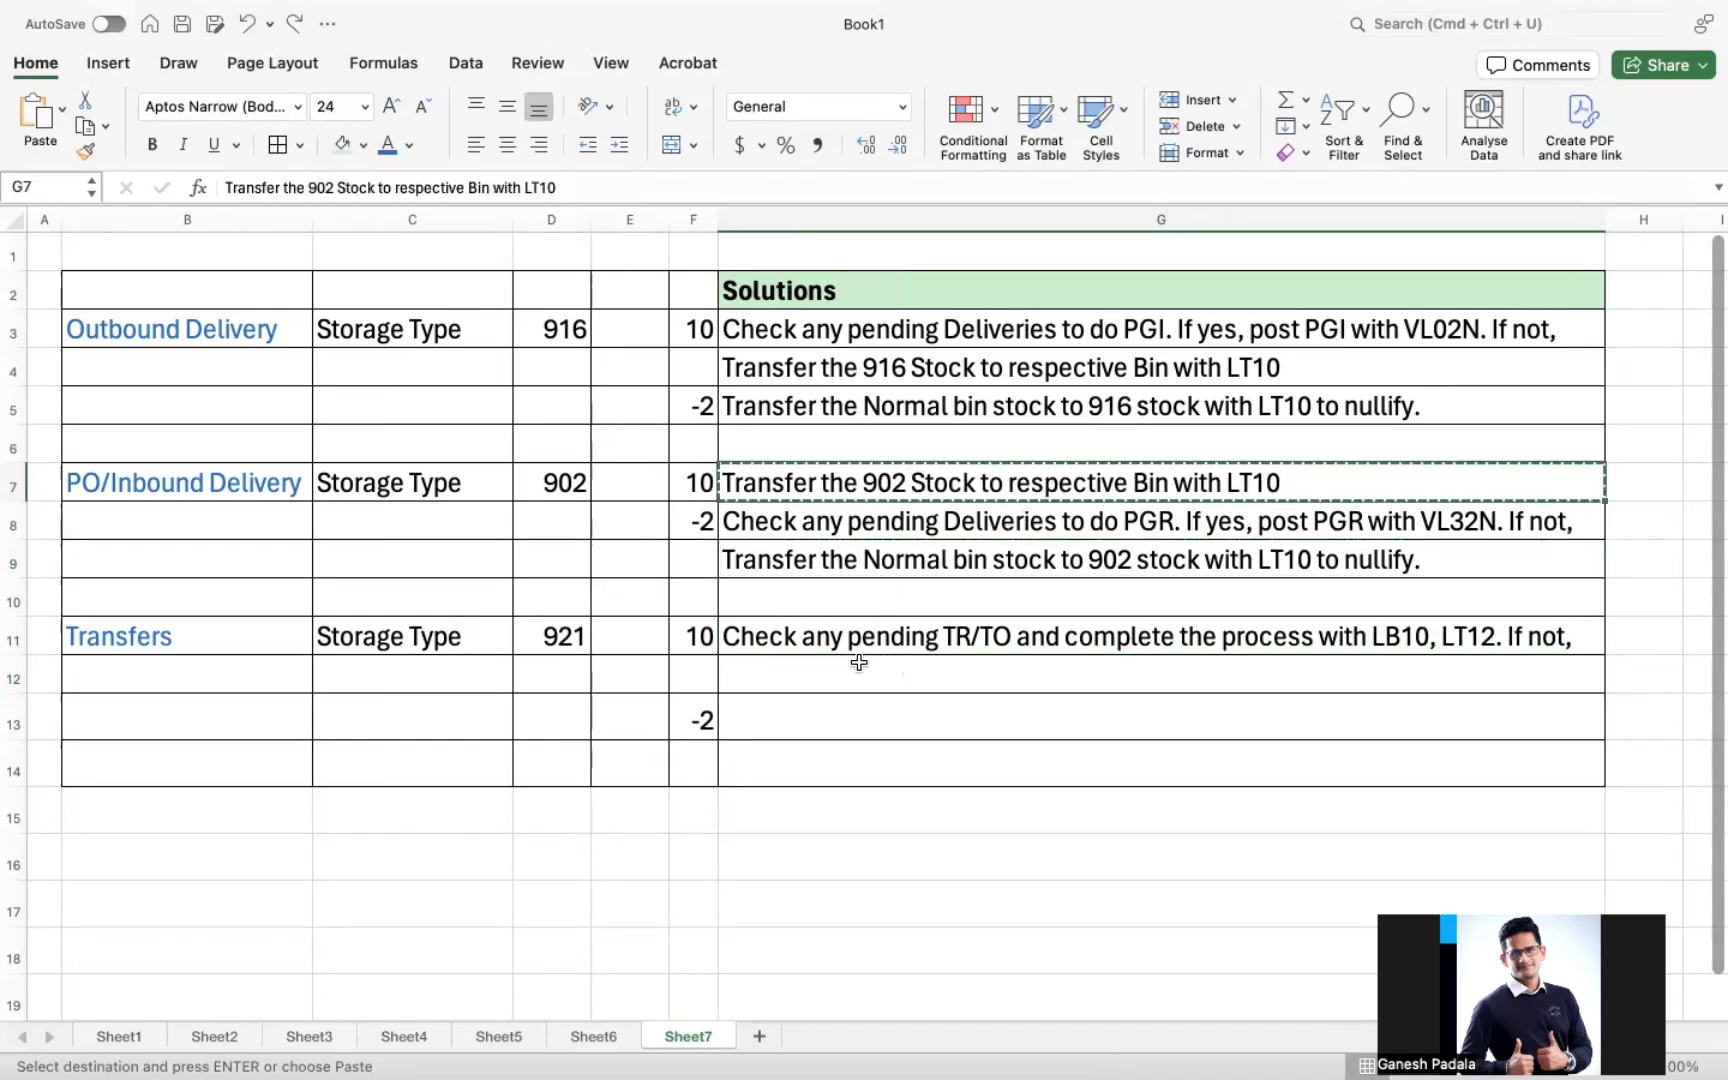
{"action": "left_click", "coordinate": [865, 676]}
{"action": "key", "text": "ctrl+v"}
{"action": "double_click", "coordinate": [902, 676]}
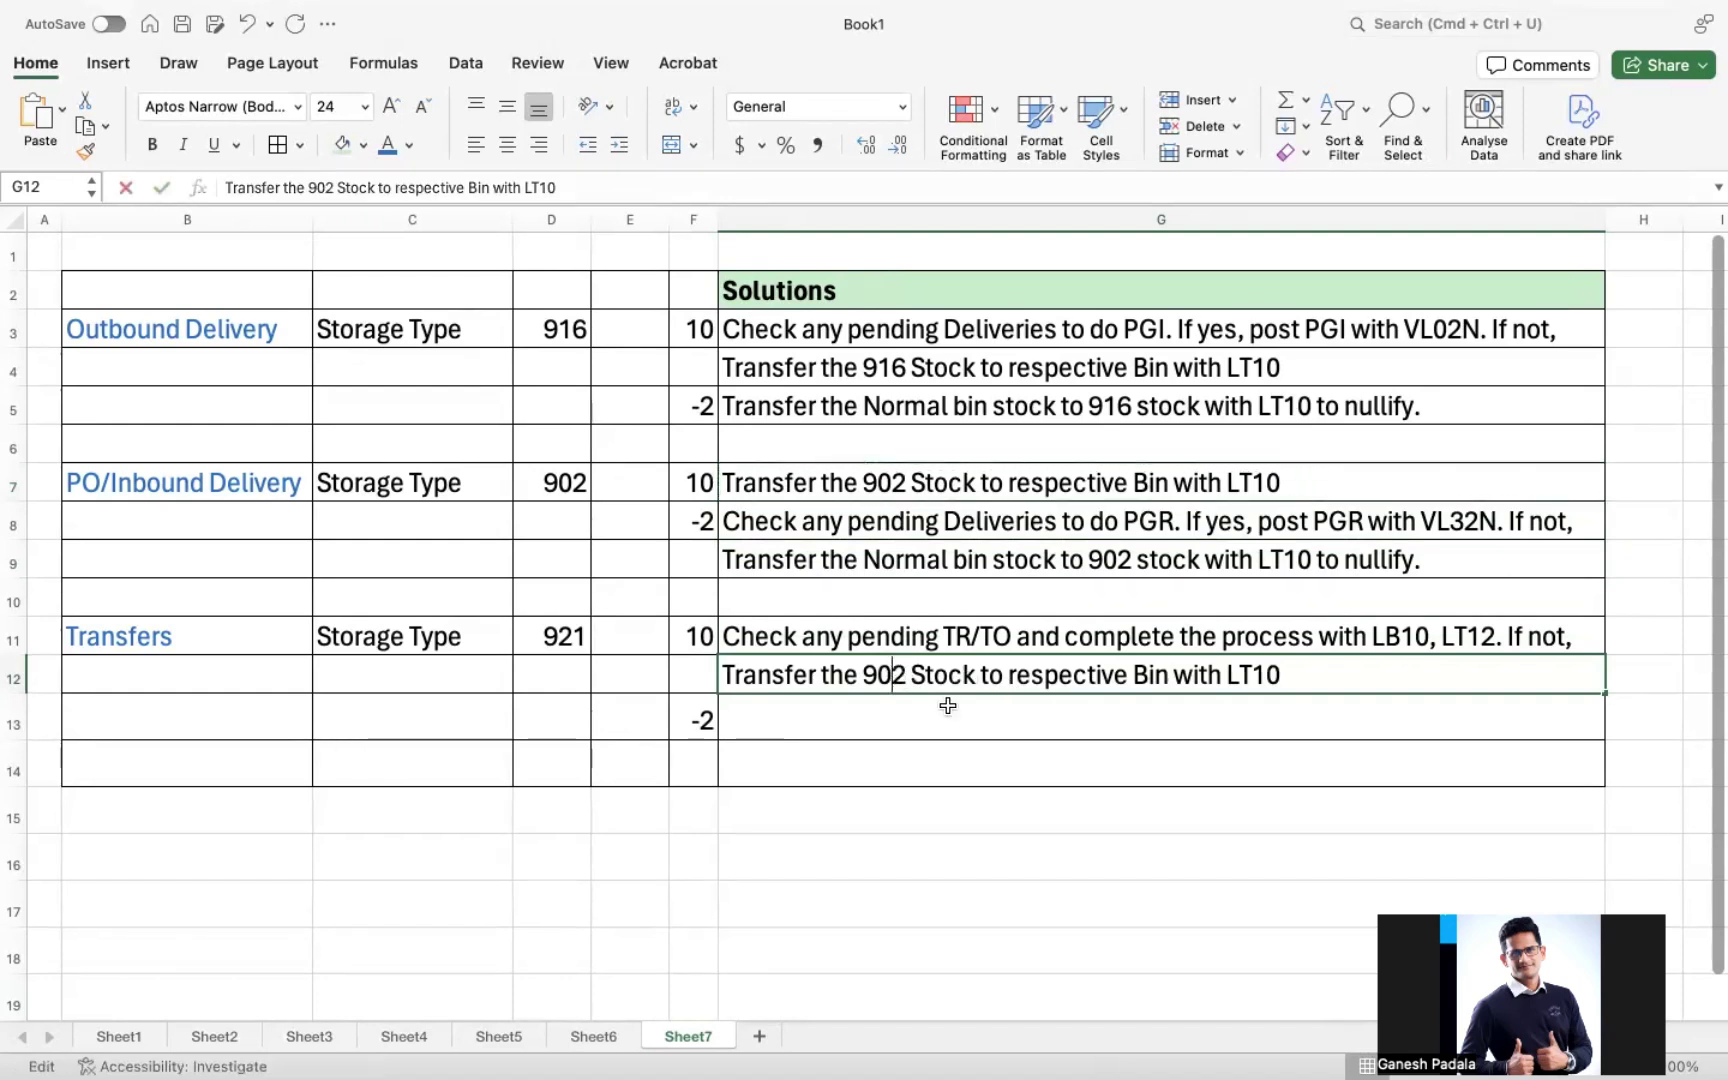
{"action": "key", "text": "BackSpace"}
{"action": "key", "text": "BackSpace"}
{"action": "type", "text": "21"}
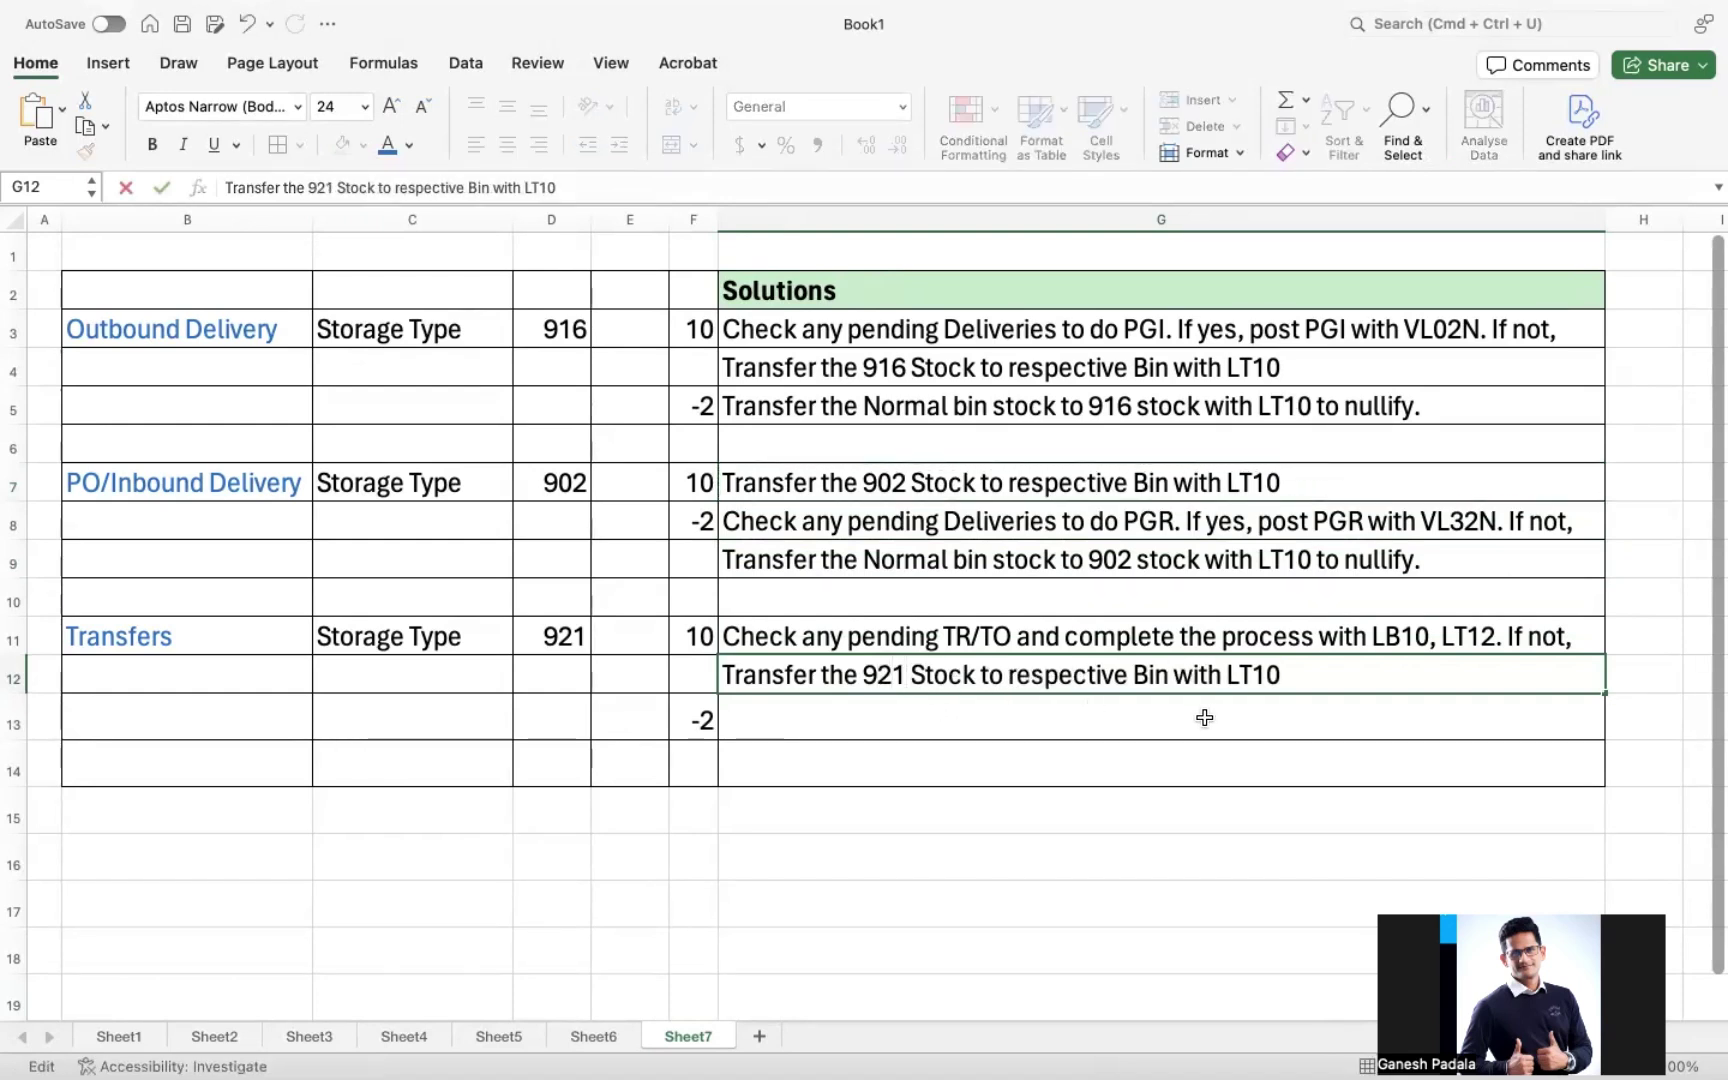
{"action": "key", "text": "Return"}
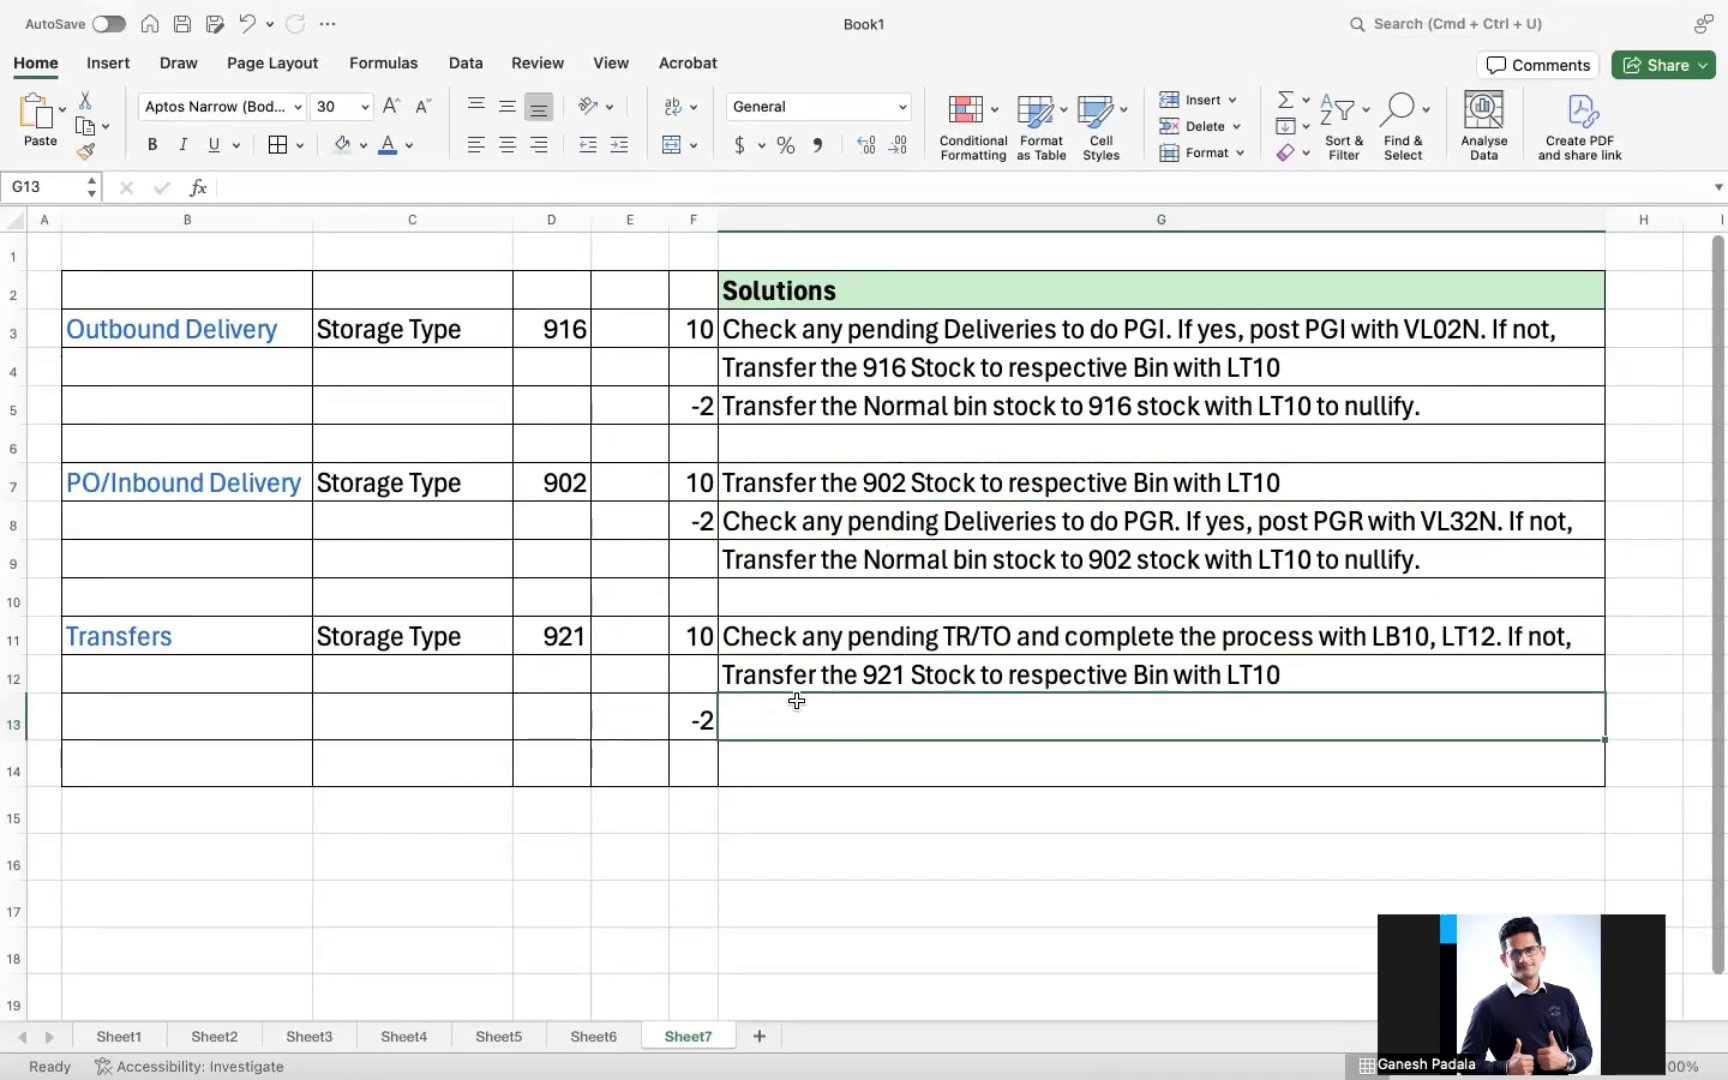
- Copy the G11 TR/TO check step into G13
{"action": "left_click", "coordinate": [931, 640]}
{"action": "key", "text": "super+c"}
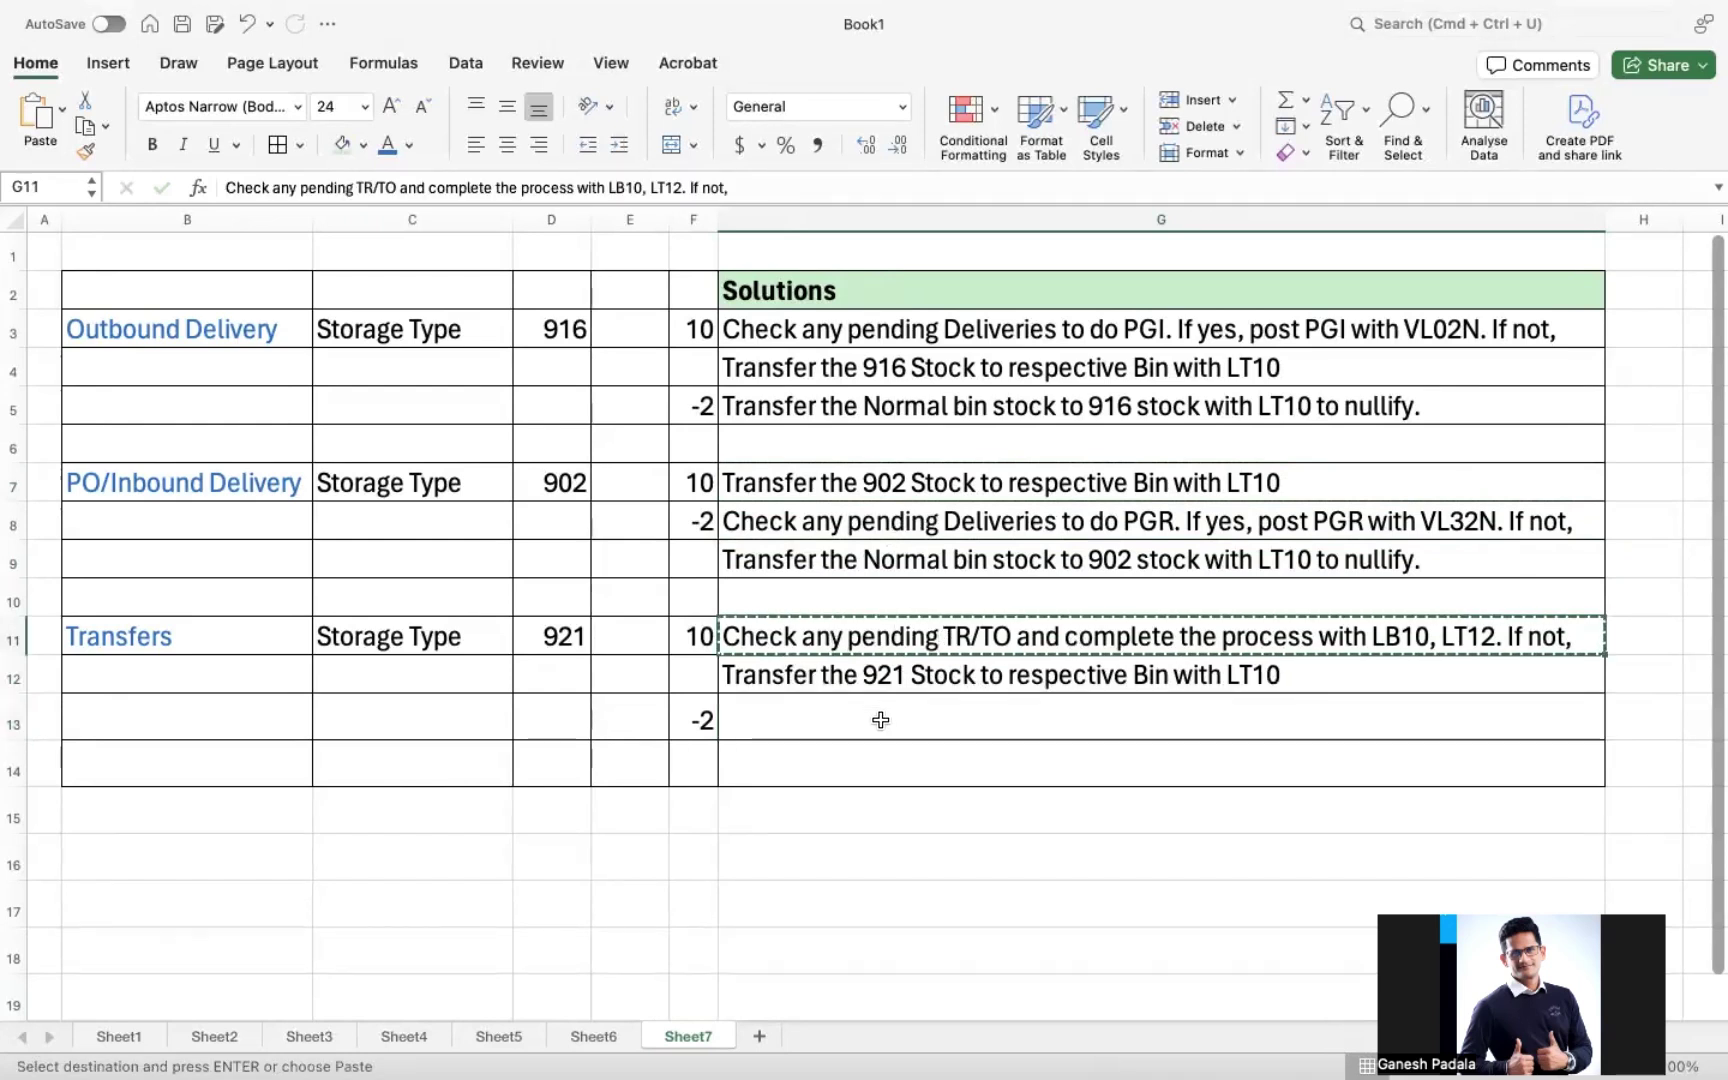
{"action": "left_click", "coordinate": [878, 721]}
{"action": "key", "text": "super+v"}
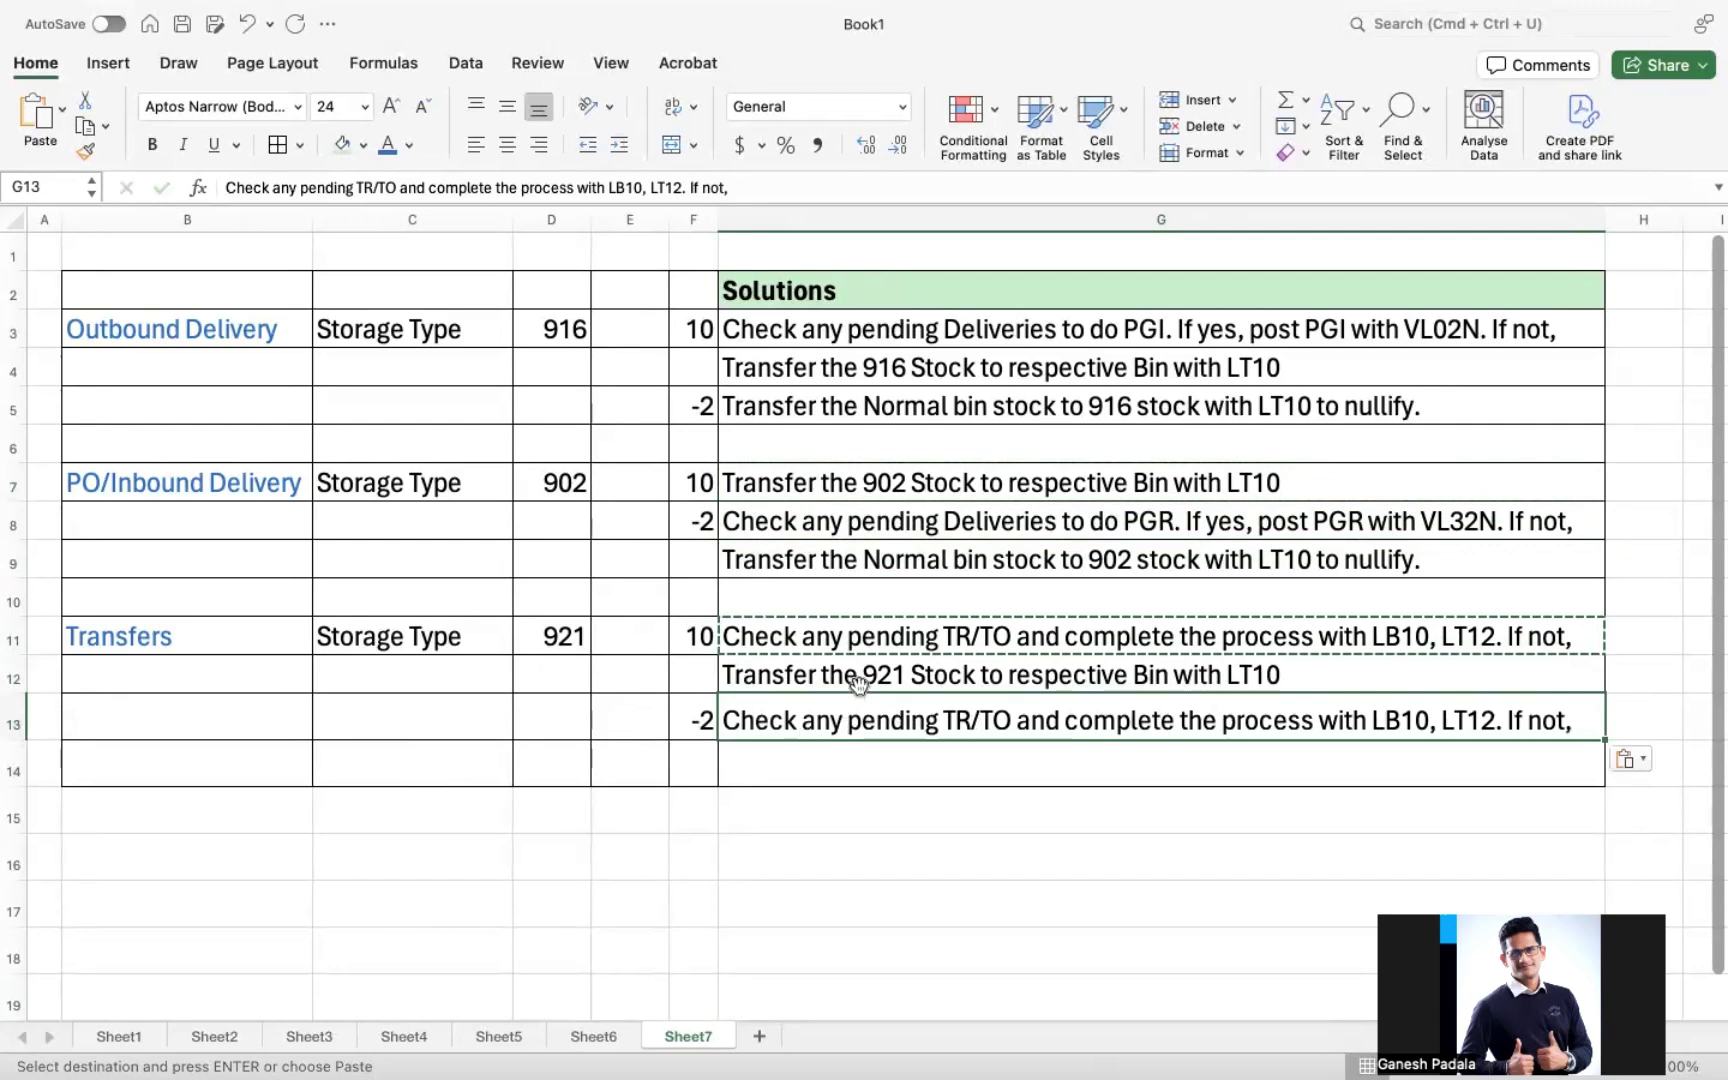
- Copy the G9 Normal bin stock step into G14 and change 902 to 921
{"action": "left_click", "coordinate": [823, 556]}
{"action": "key", "text": "super+c"}
{"action": "left_click", "coordinate": [847, 756]}
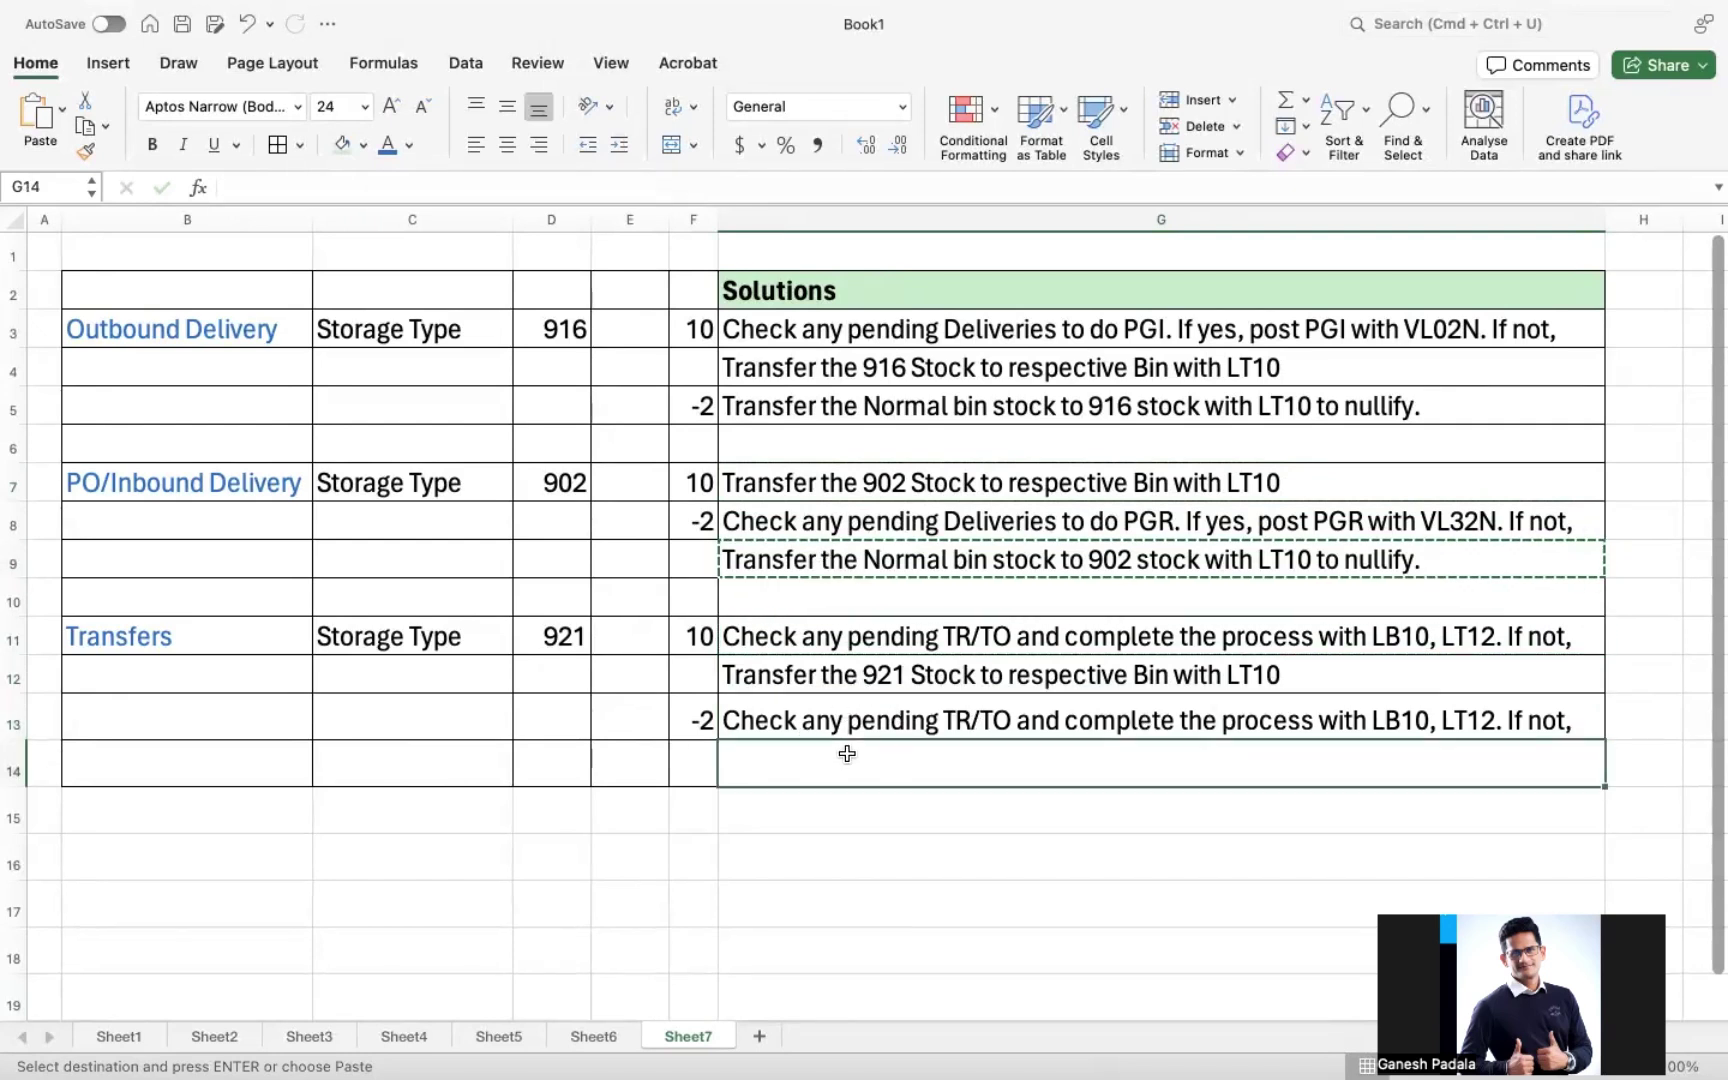
{"action": "key", "text": "super+v"}
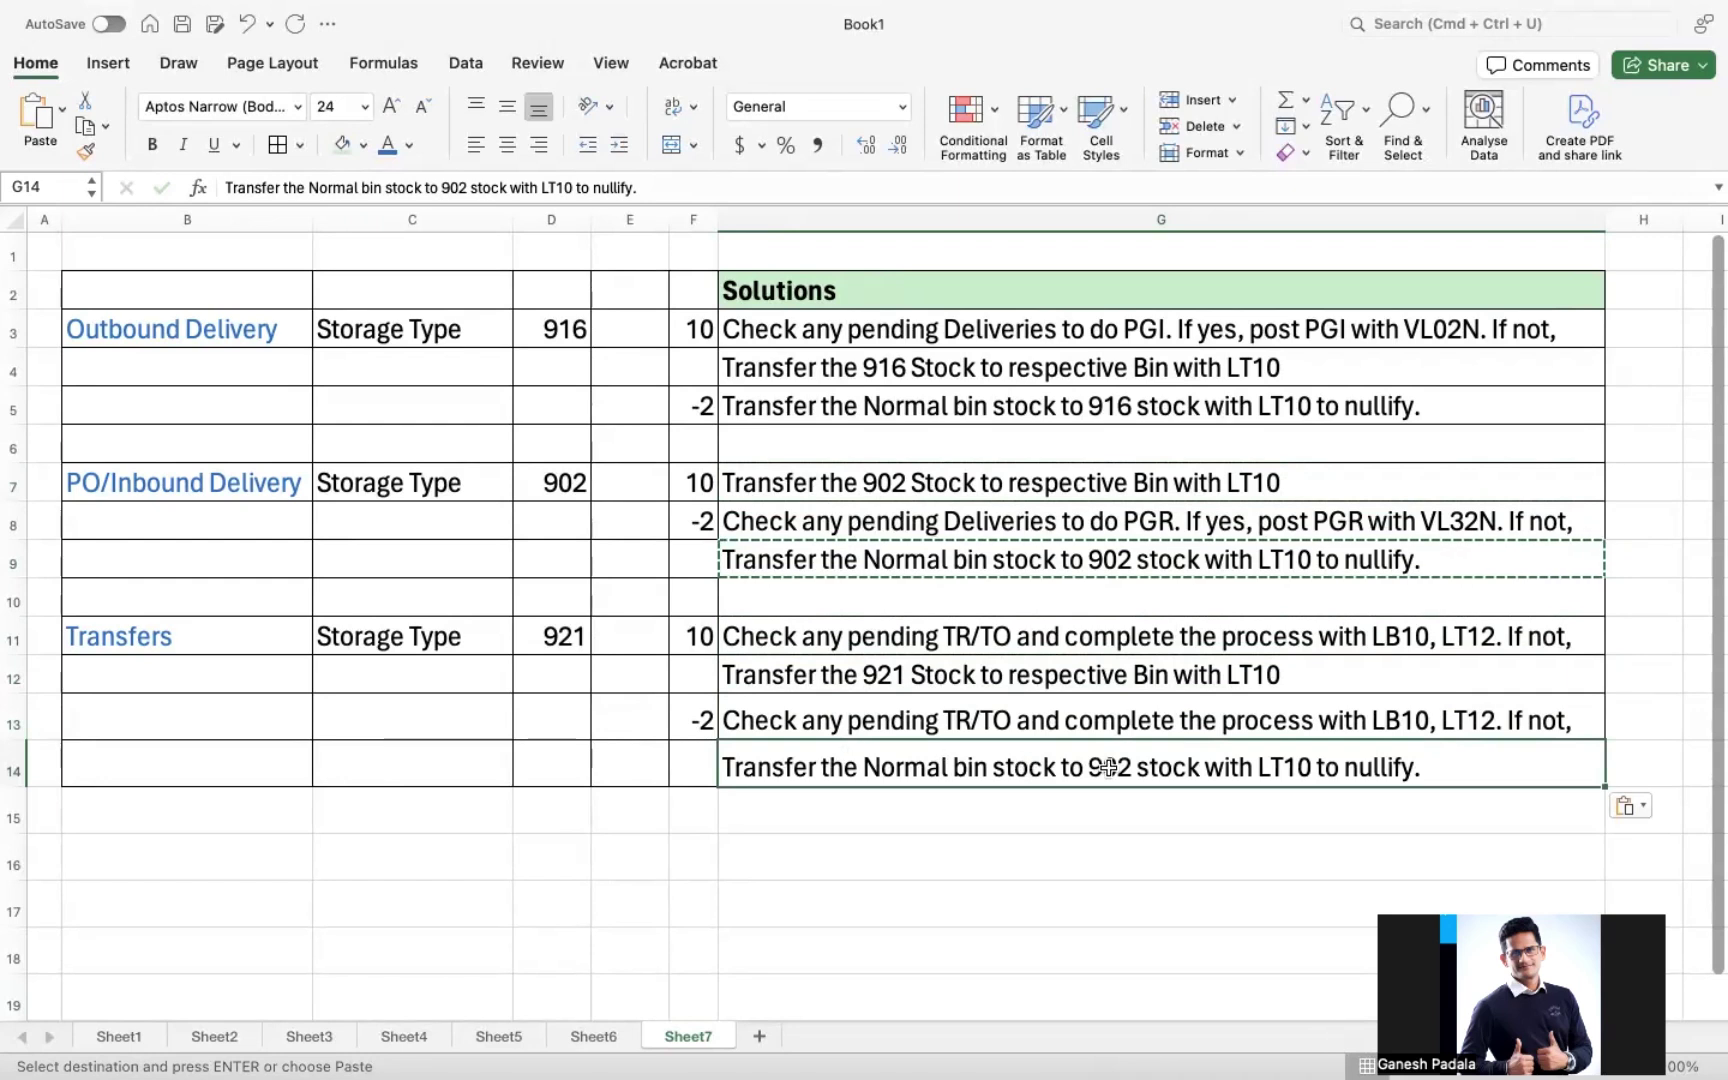
{"action": "double_click", "coordinate": [1106, 767]}
{"action": "key", "text": "BackSpace"}
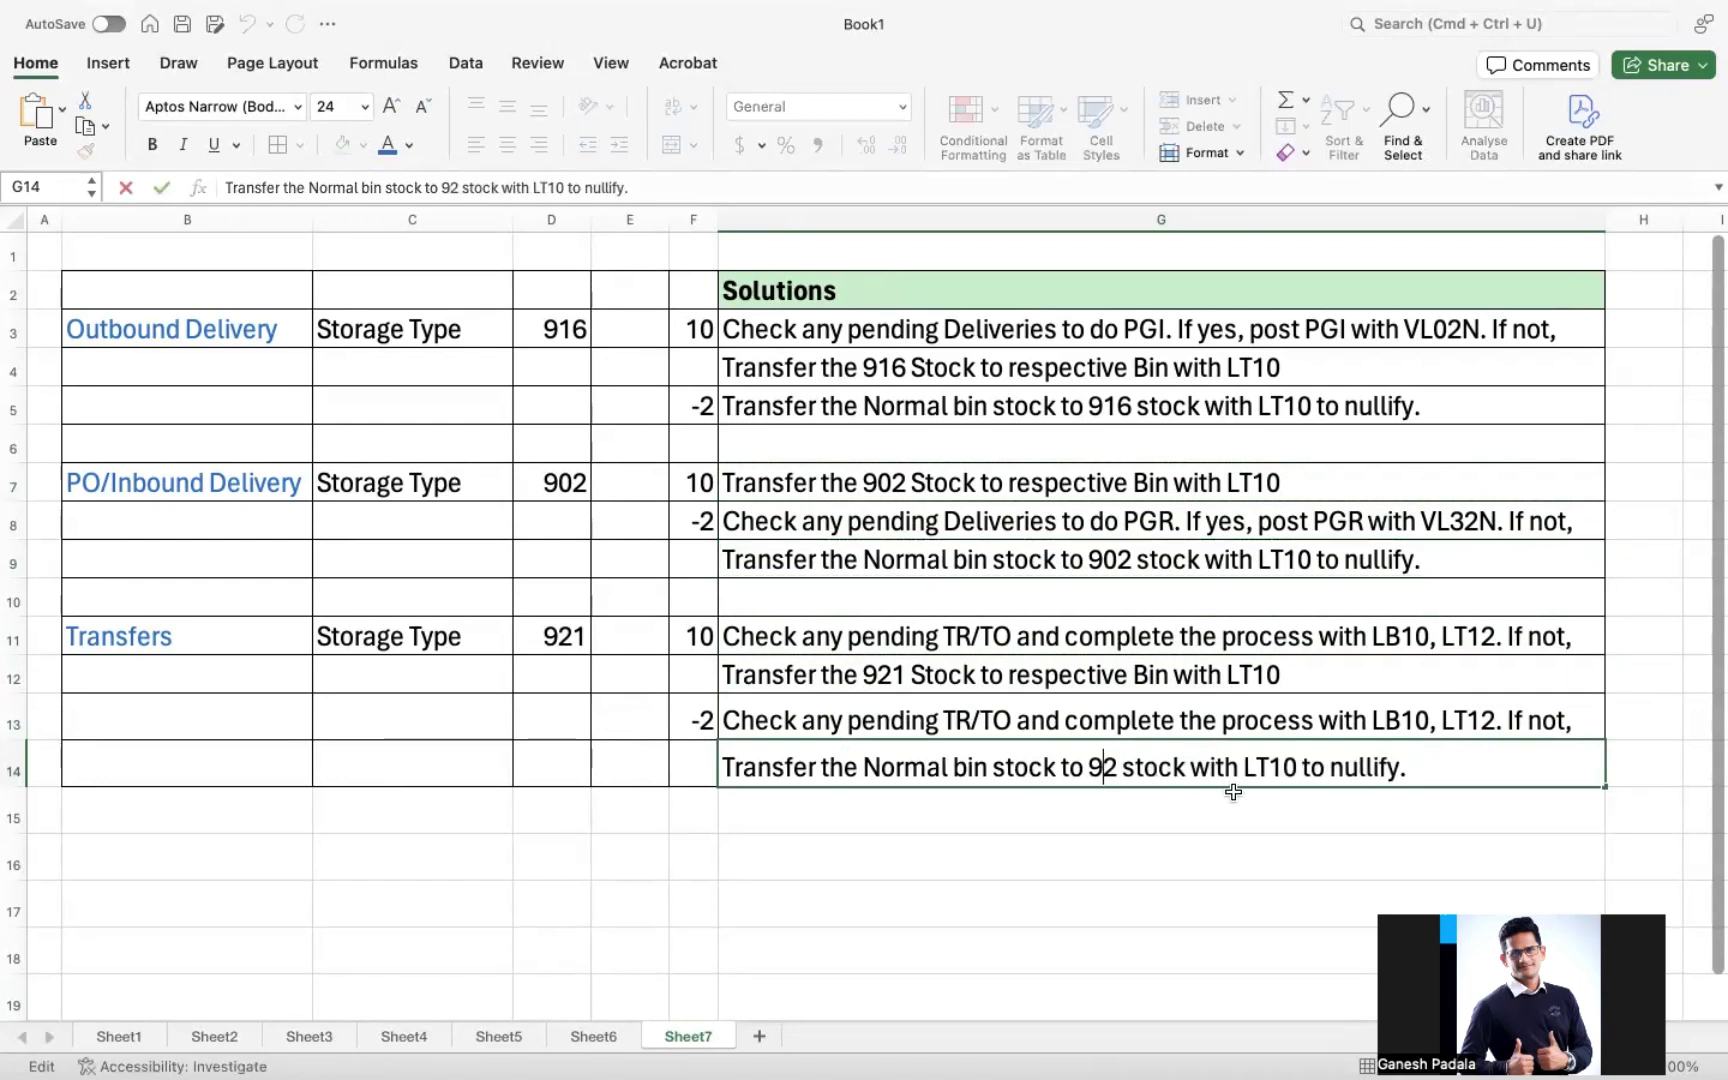
{"action": "type", "text": "1"}
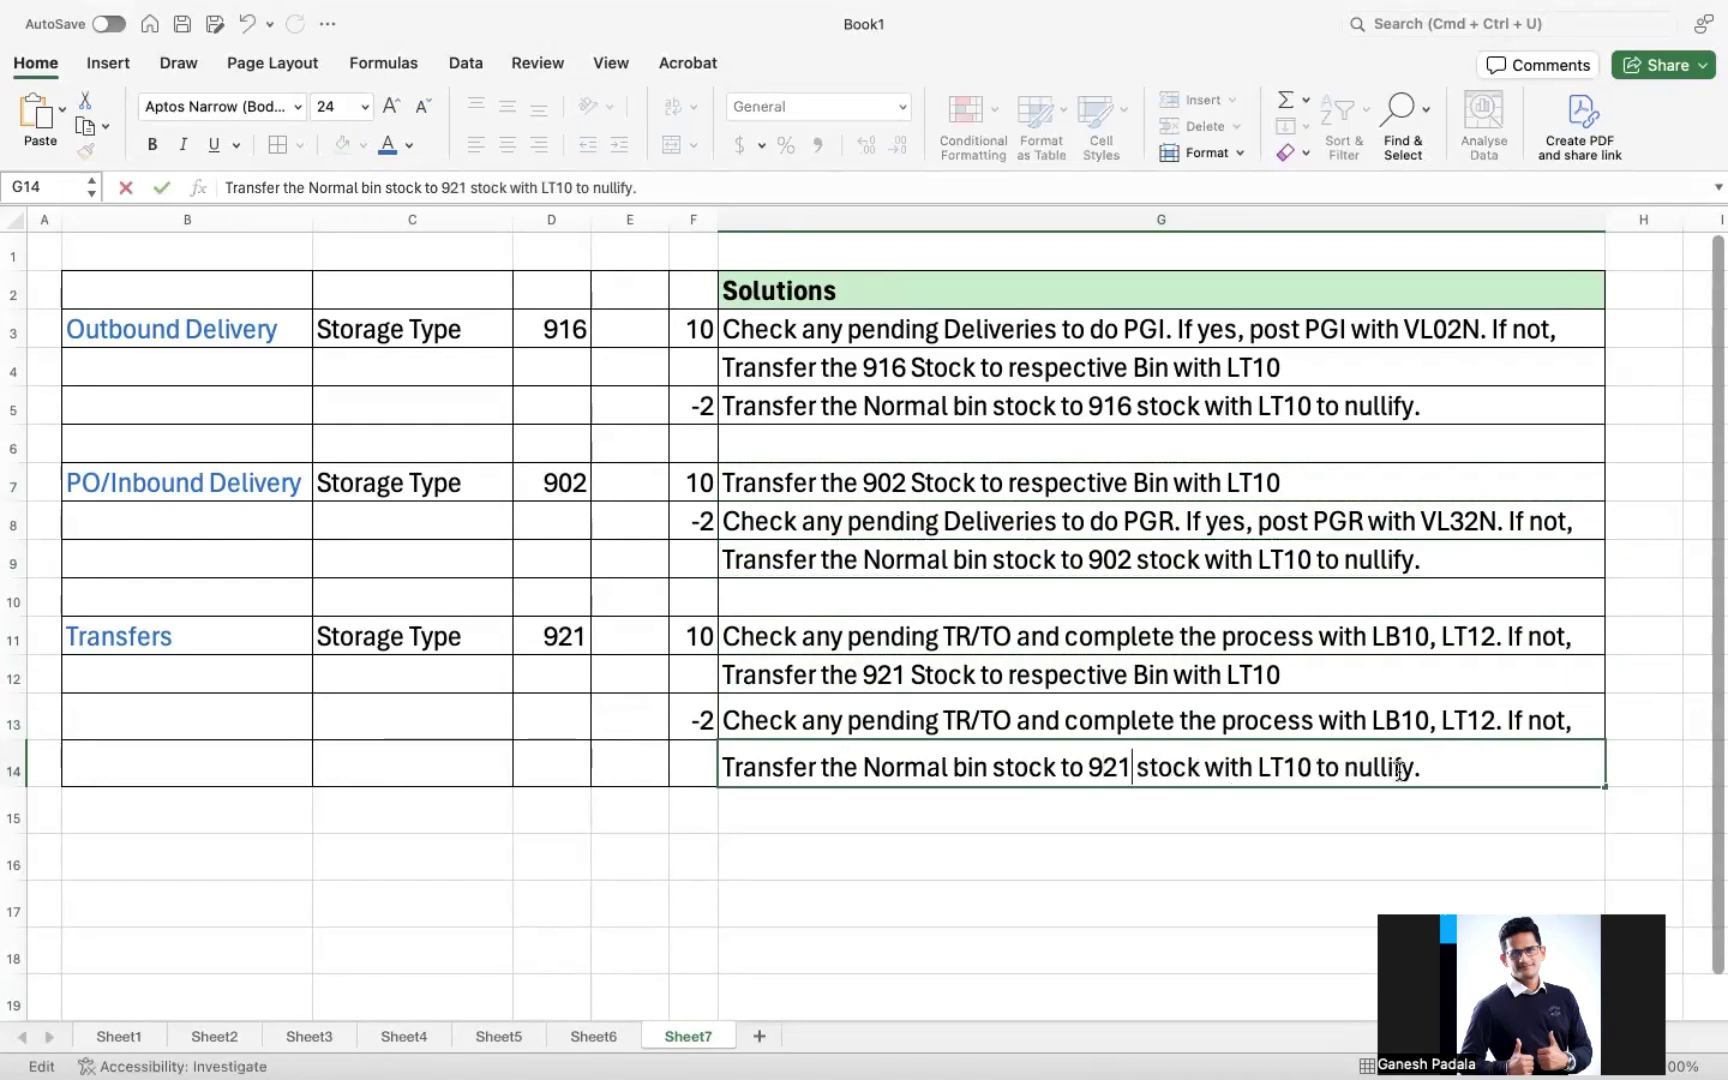
{"action": "left_click", "coordinate": [1195, 841]}
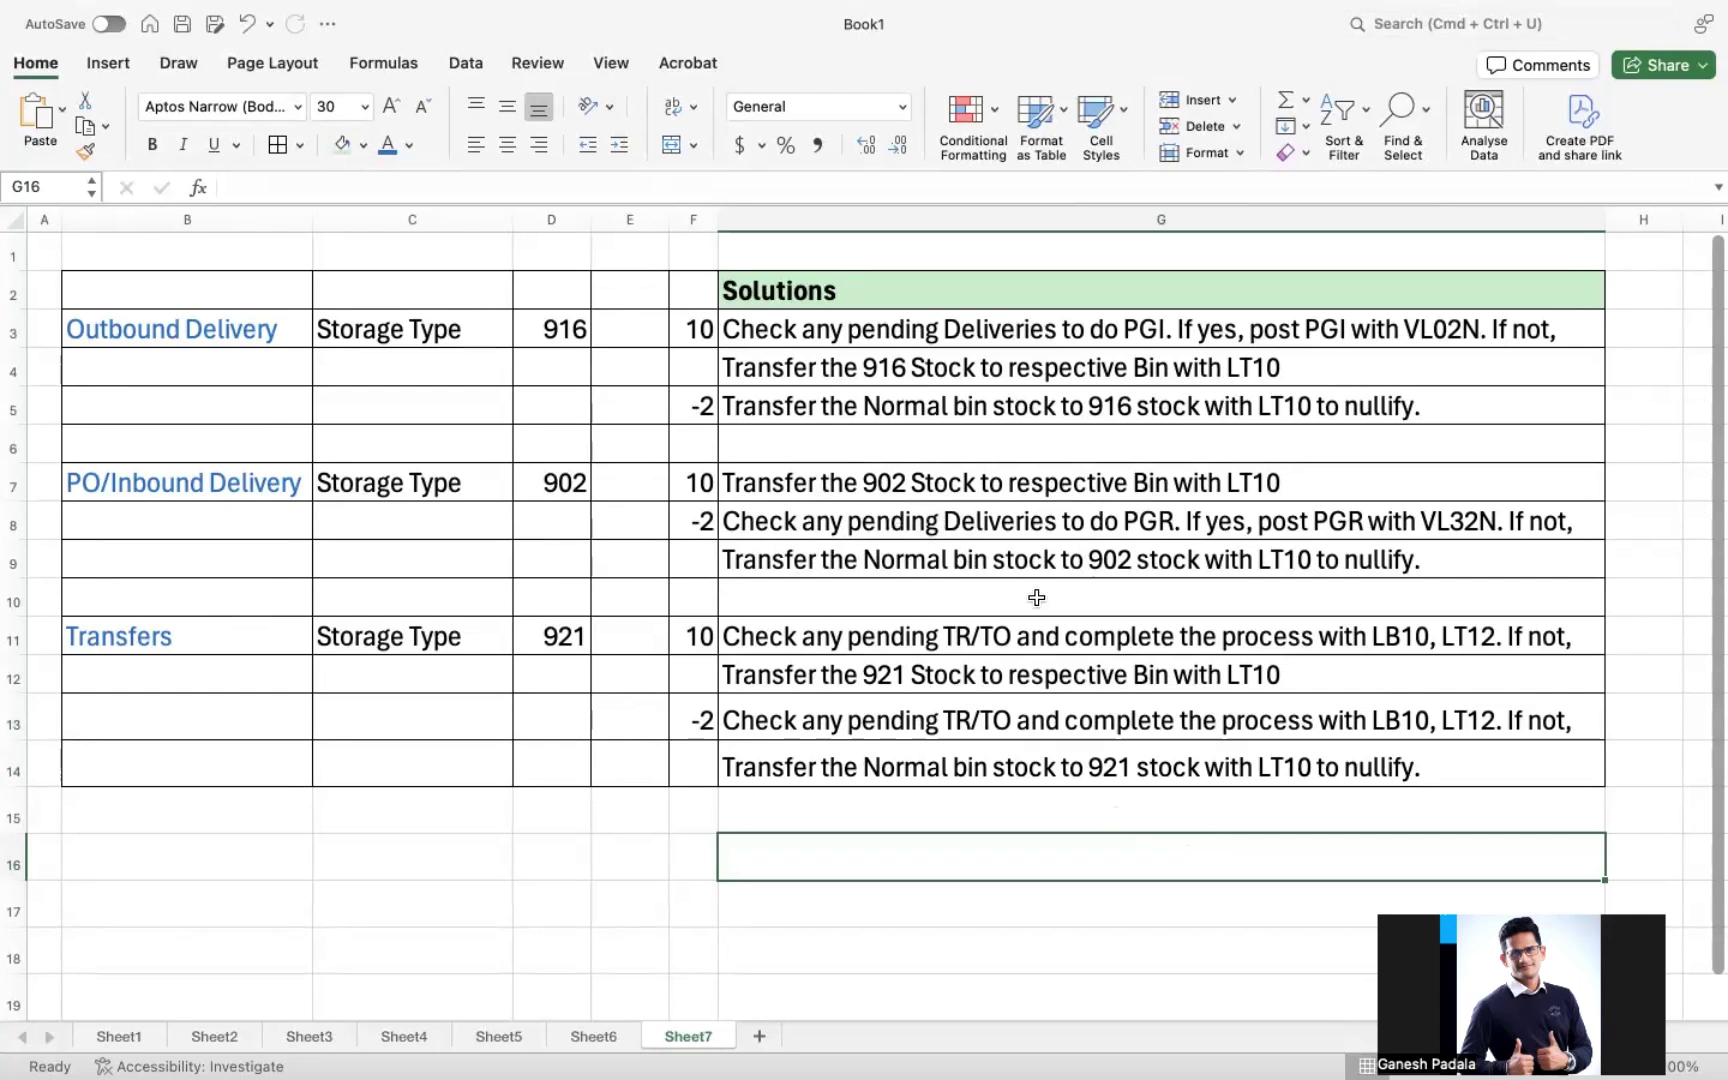
{"action": "scroll", "coordinate": [405, 414], "scroll_direction": "down", "scroll_amount": 1}
{"action": "scroll", "coordinate": [406, 414], "scroll_direction": "up", "scroll_amount": 1}
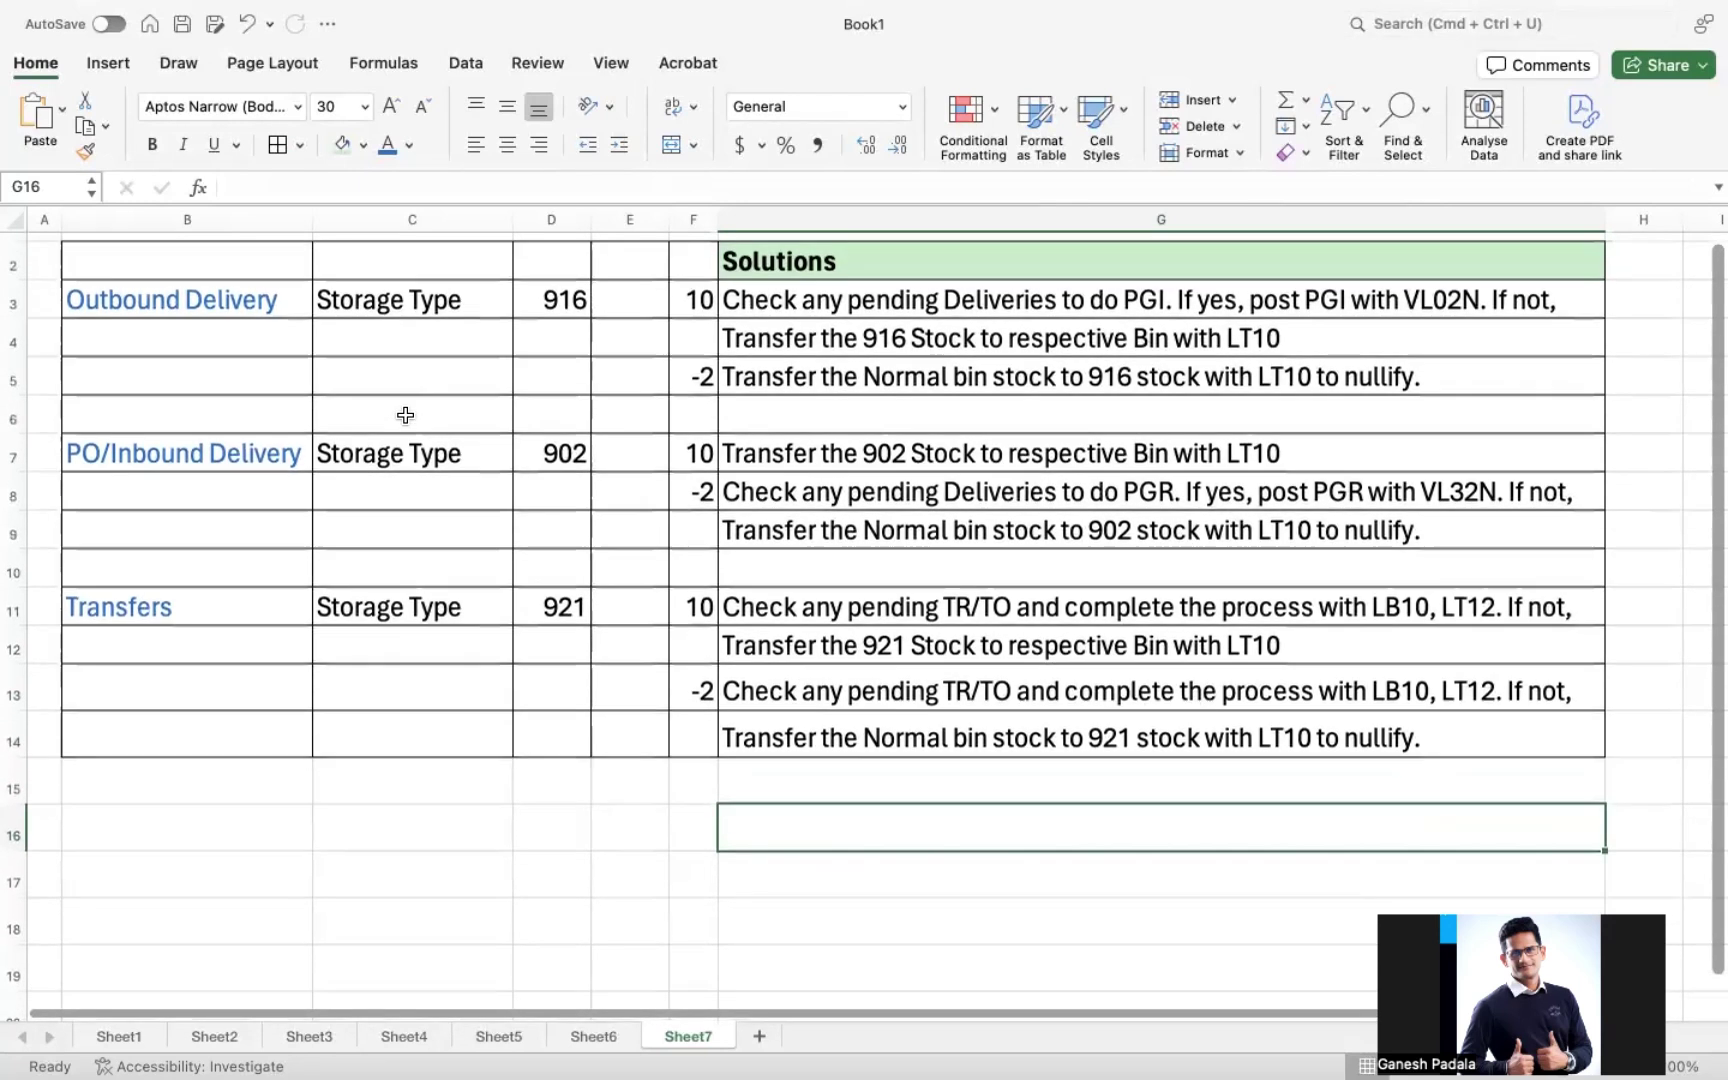
{"action": "scroll", "coordinate": [559, 377], "scroll_direction": "down", "scroll_amount": 2}
{"action": "scroll", "coordinate": [559, 377], "scroll_direction": "up", "scroll_amount": 2}
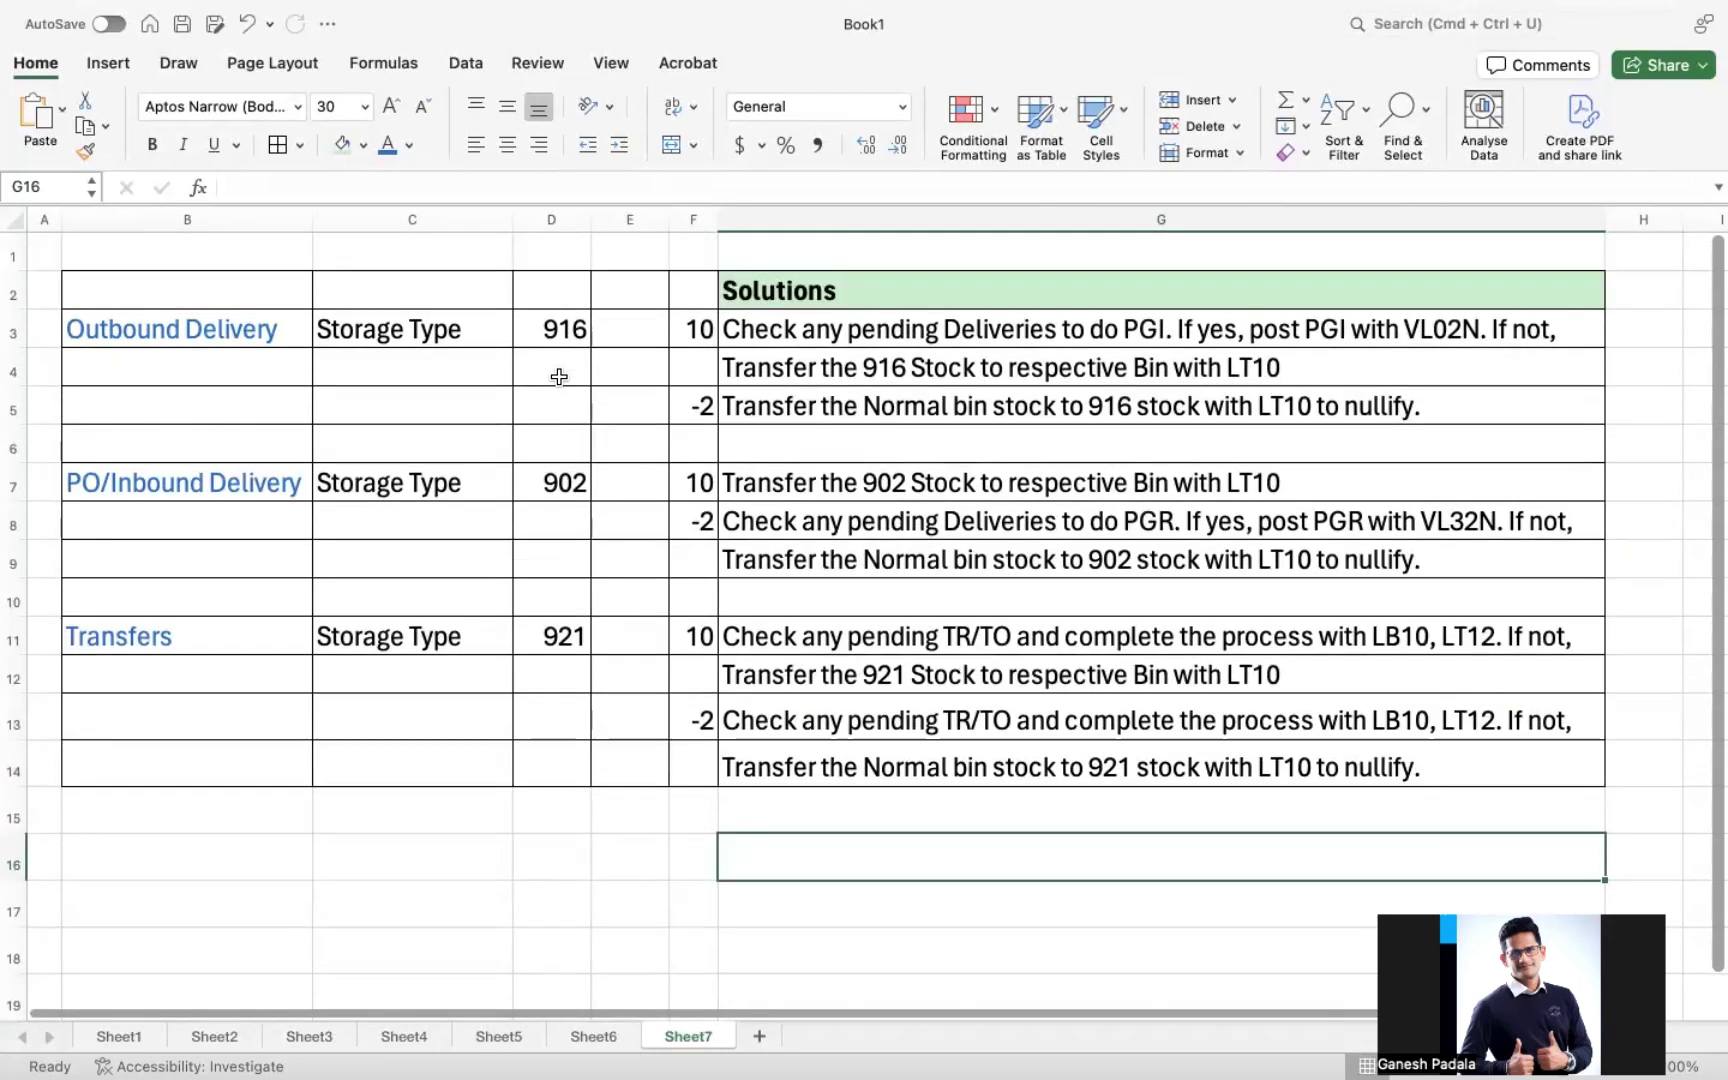
- Enter a Storage Type header in D2 and autofit all columns
{"action": "left_click", "coordinate": [541, 289]}
{"action": "type", "text": "Stor"}
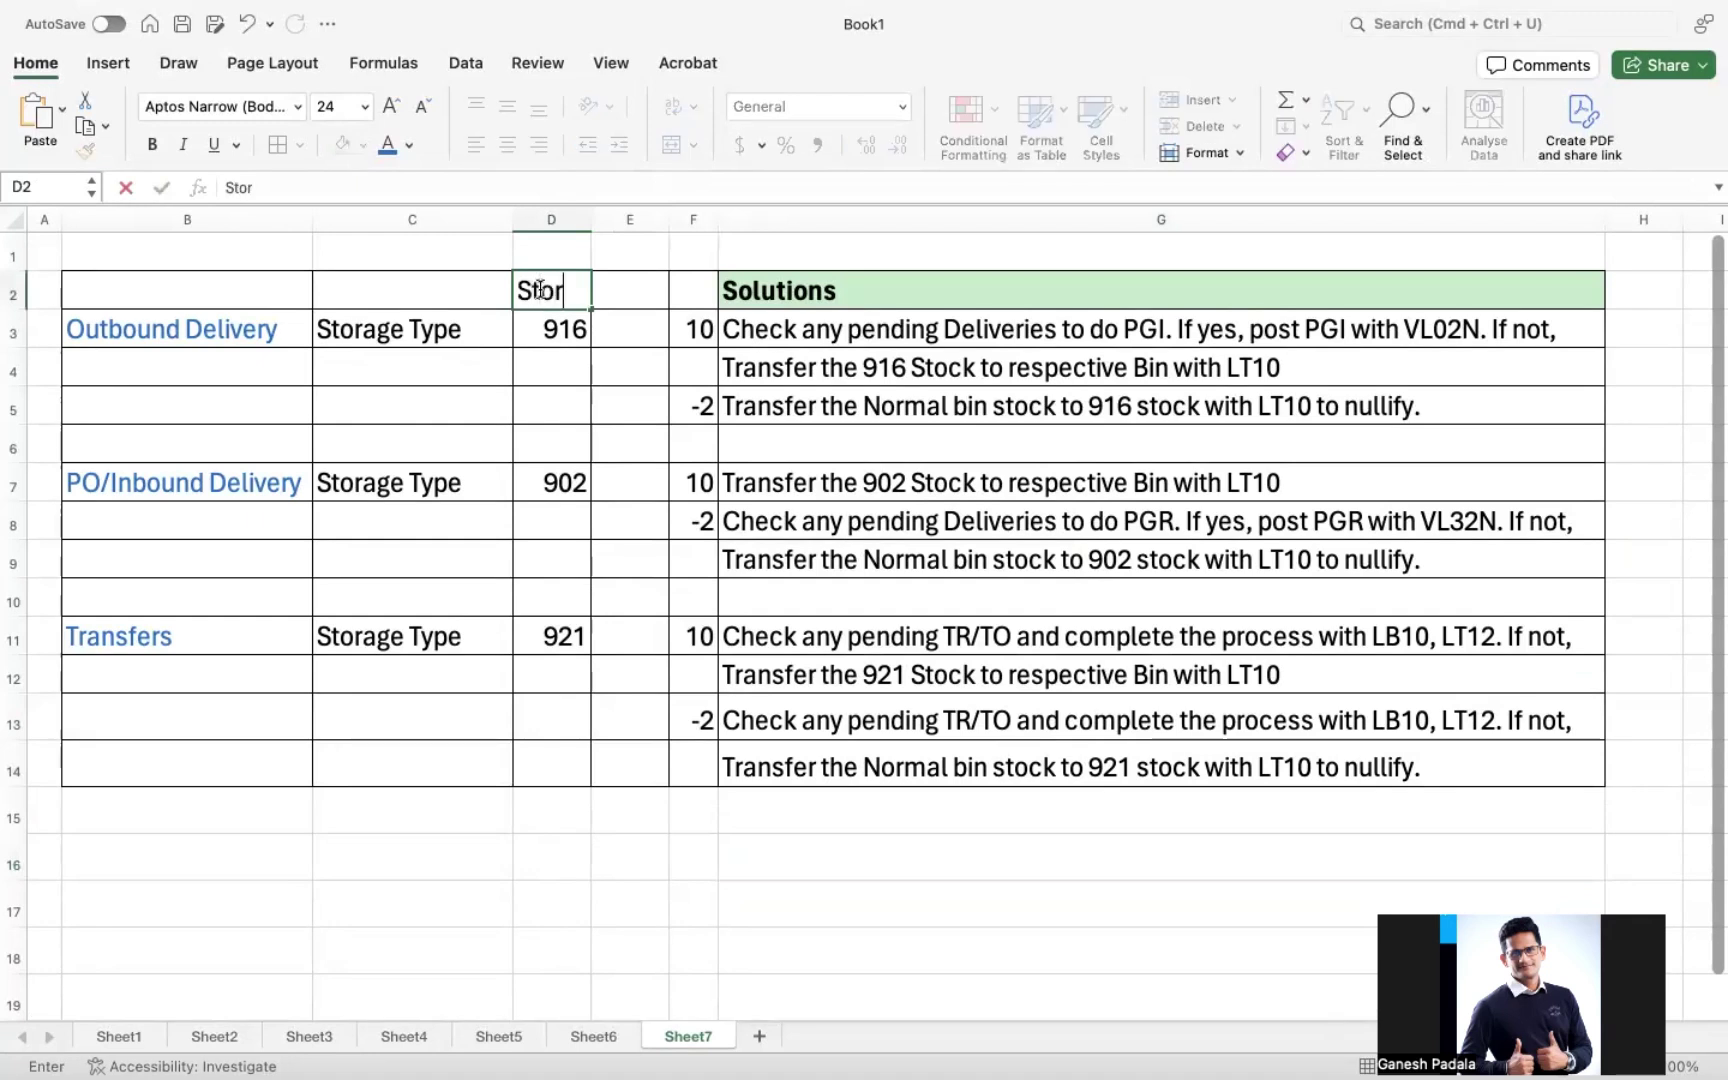
{"action": "type", "text": "age Type"}
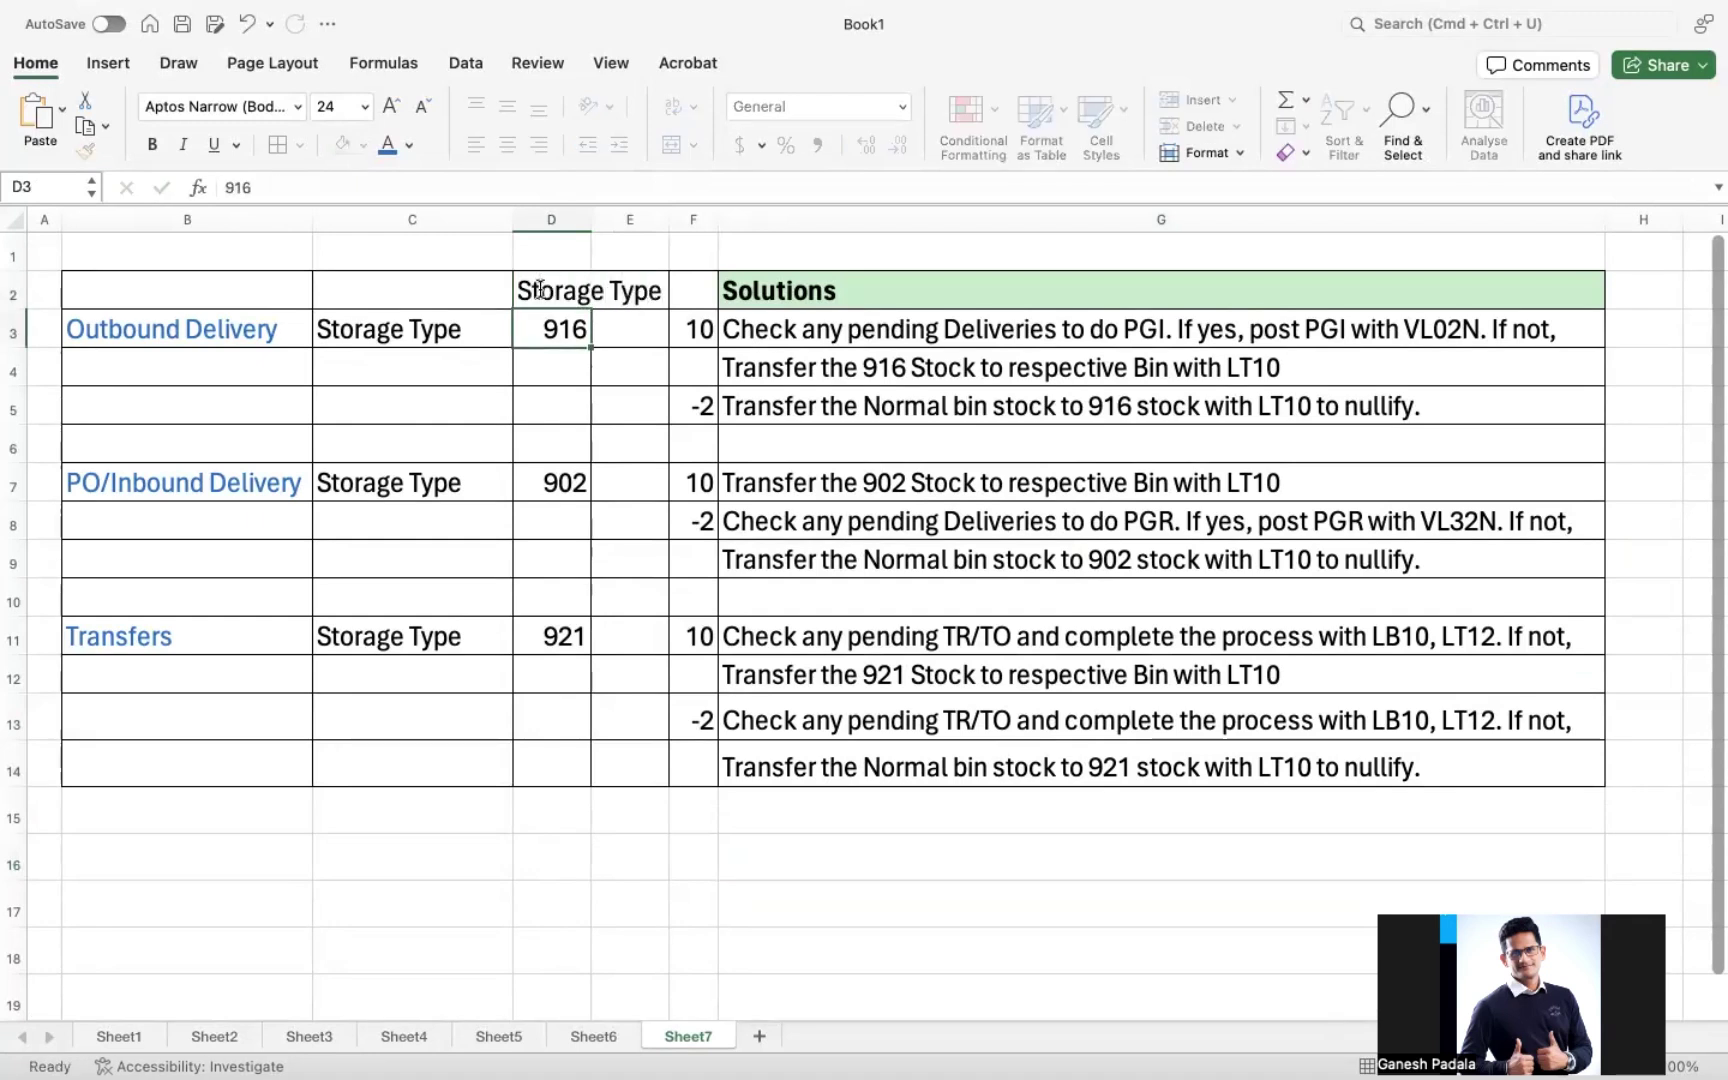
{"action": "key", "text": "Return"}
{"action": "left_click_drag", "start_coordinate": [590, 220], "coordinate": [590, 220]}
{"action": "double_click", "coordinate": [590, 220]}
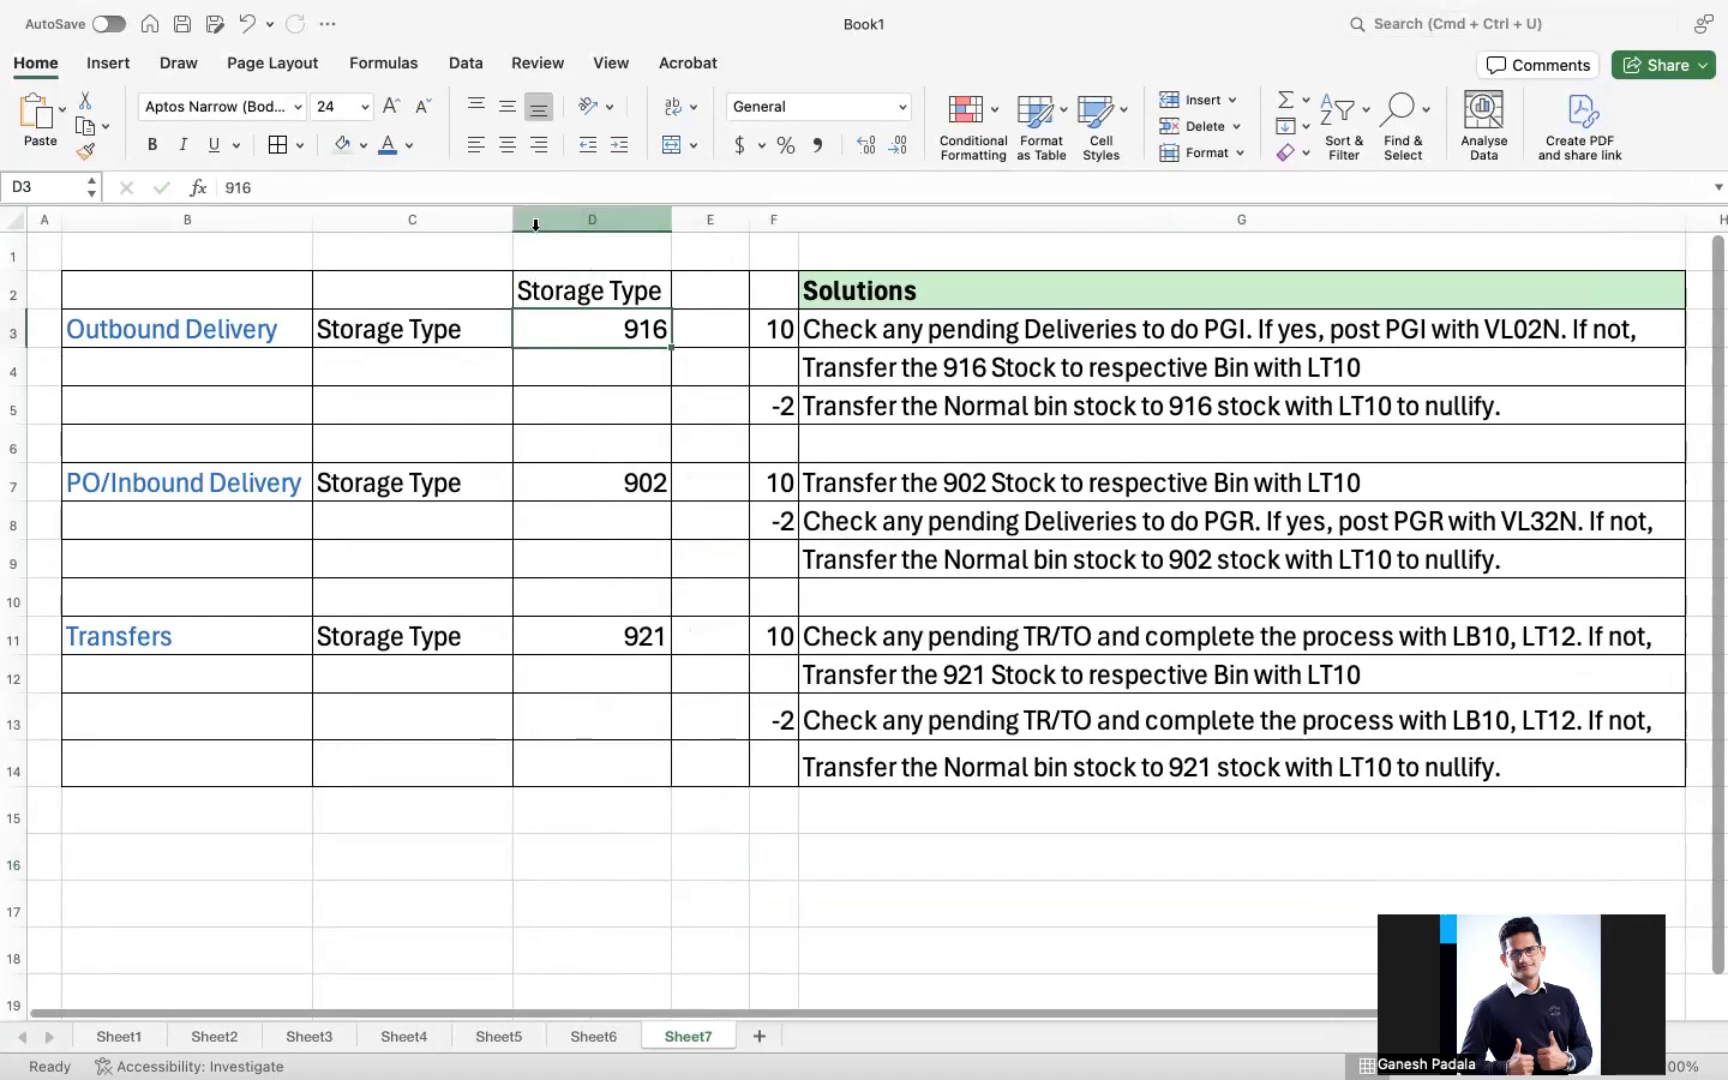
{"action": "key", "text": "ctrl+a"}
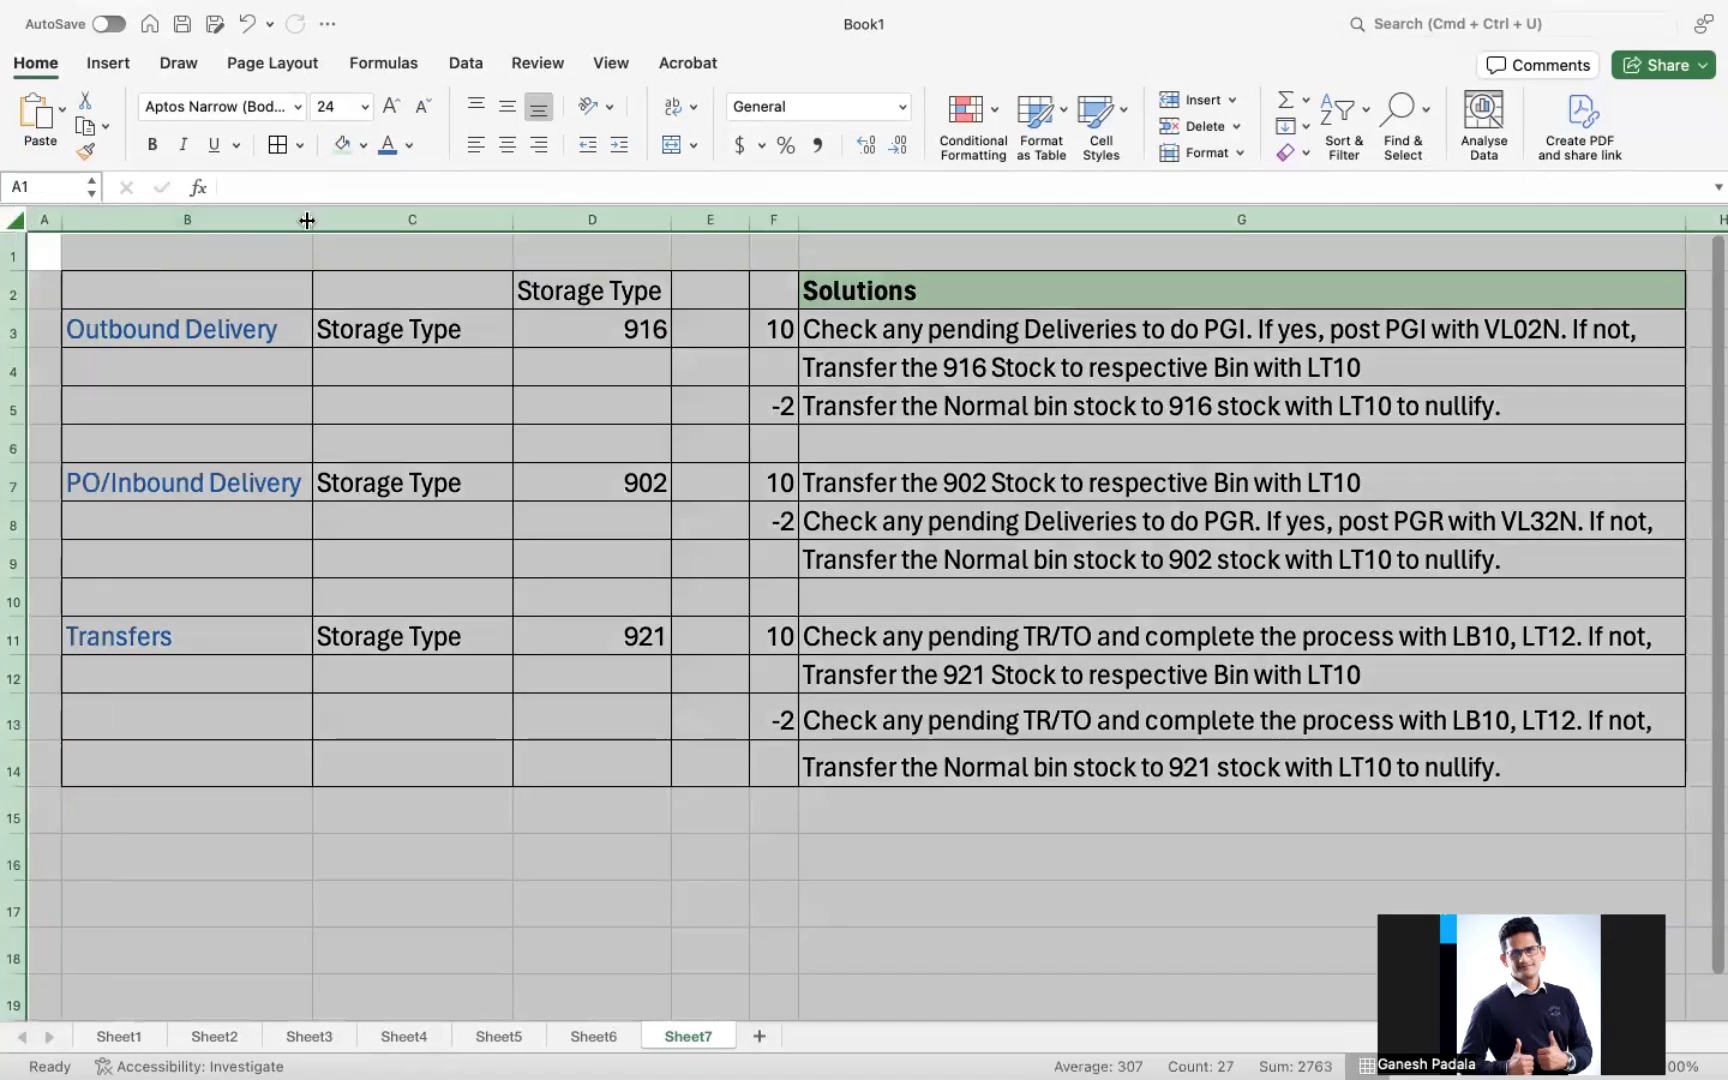
{"action": "double_click", "coordinate": [312, 220]}
{"action": "left_click", "coordinate": [625, 473]}
- Bold the Storage Type header and add a Qty header in F2
{"action": "left_click", "coordinate": [567, 289]}
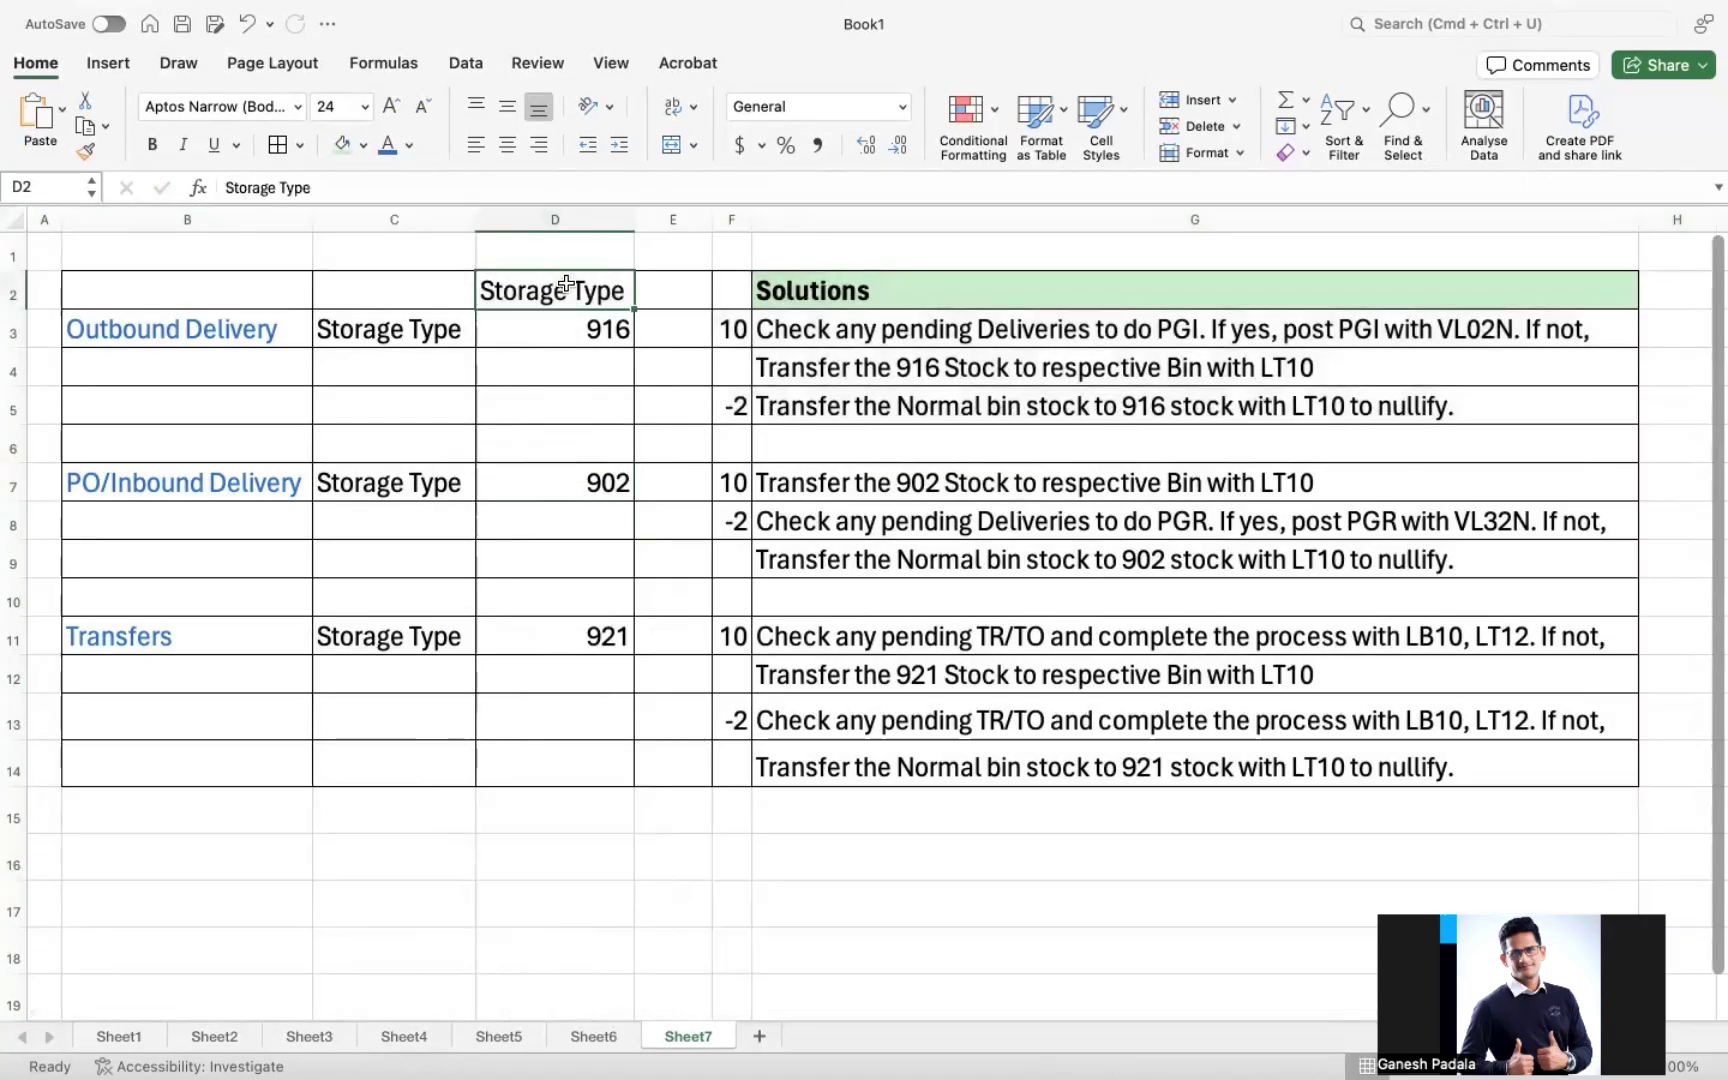
{"action": "key", "text": "ctrl+b"}
{"action": "left_click", "coordinate": [730, 293]}
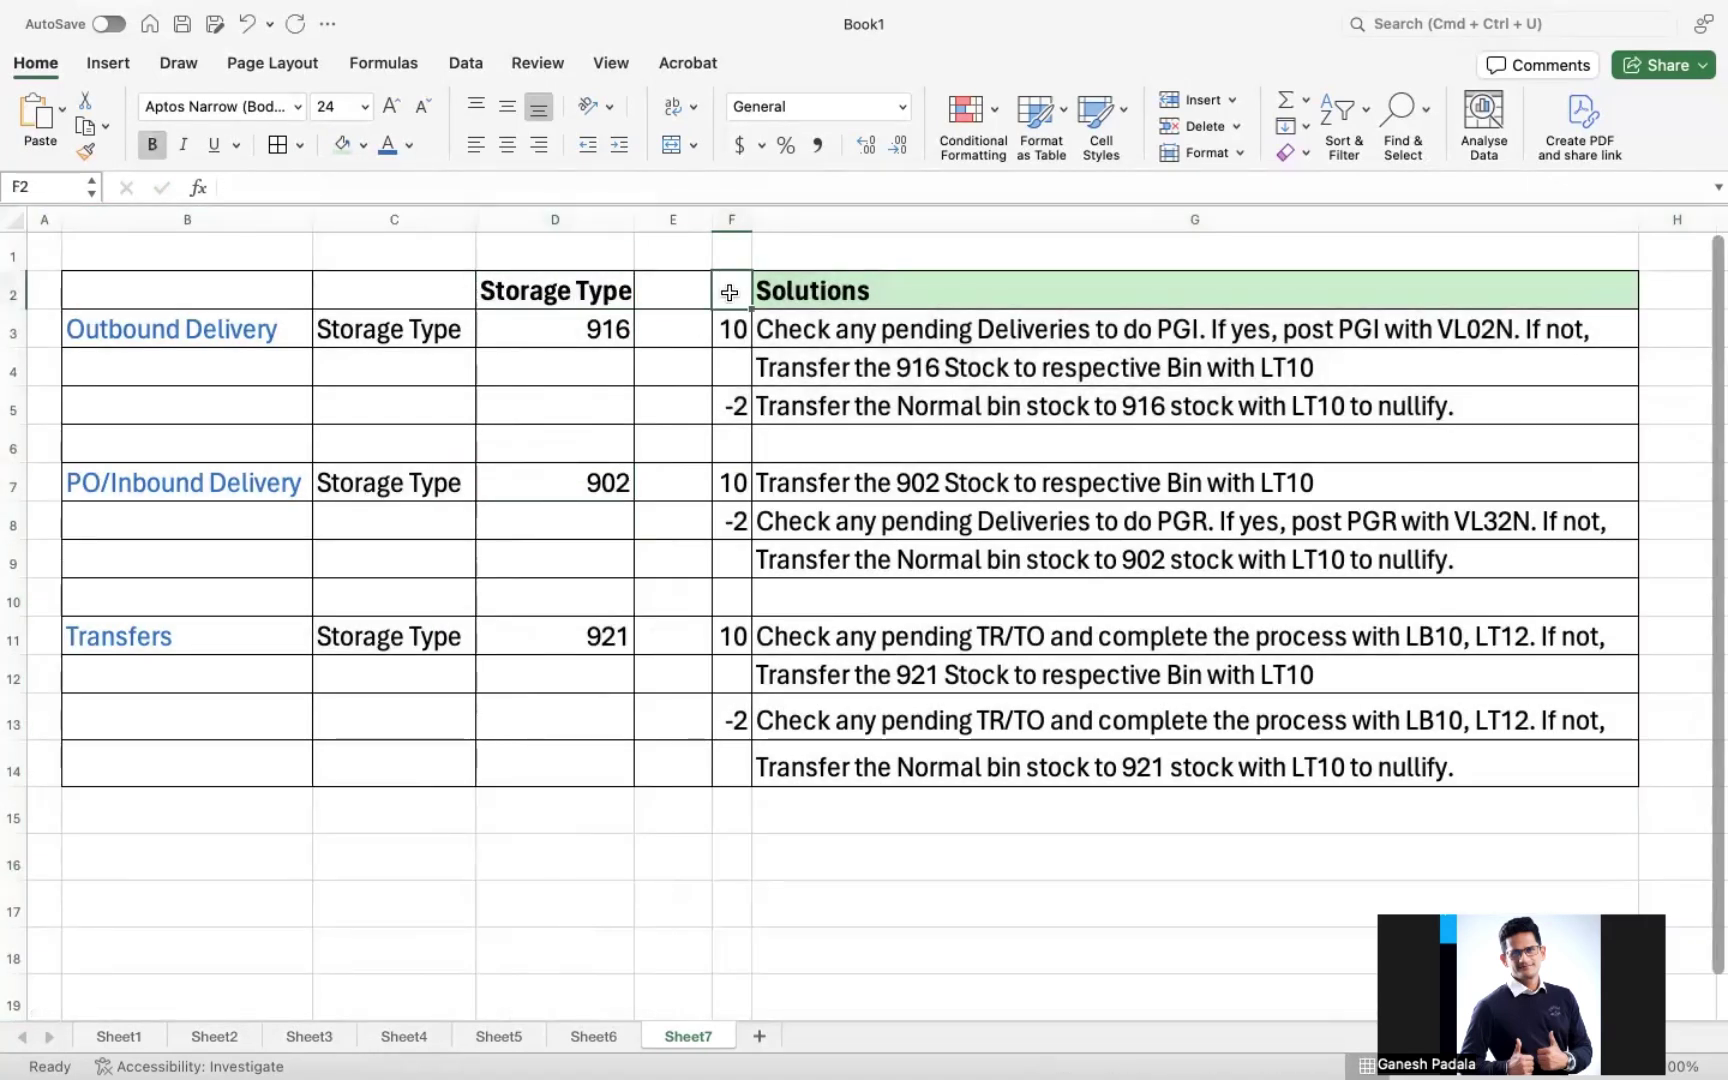
{"action": "type", "text": "Qty"}
{"action": "key", "text": "Return"}
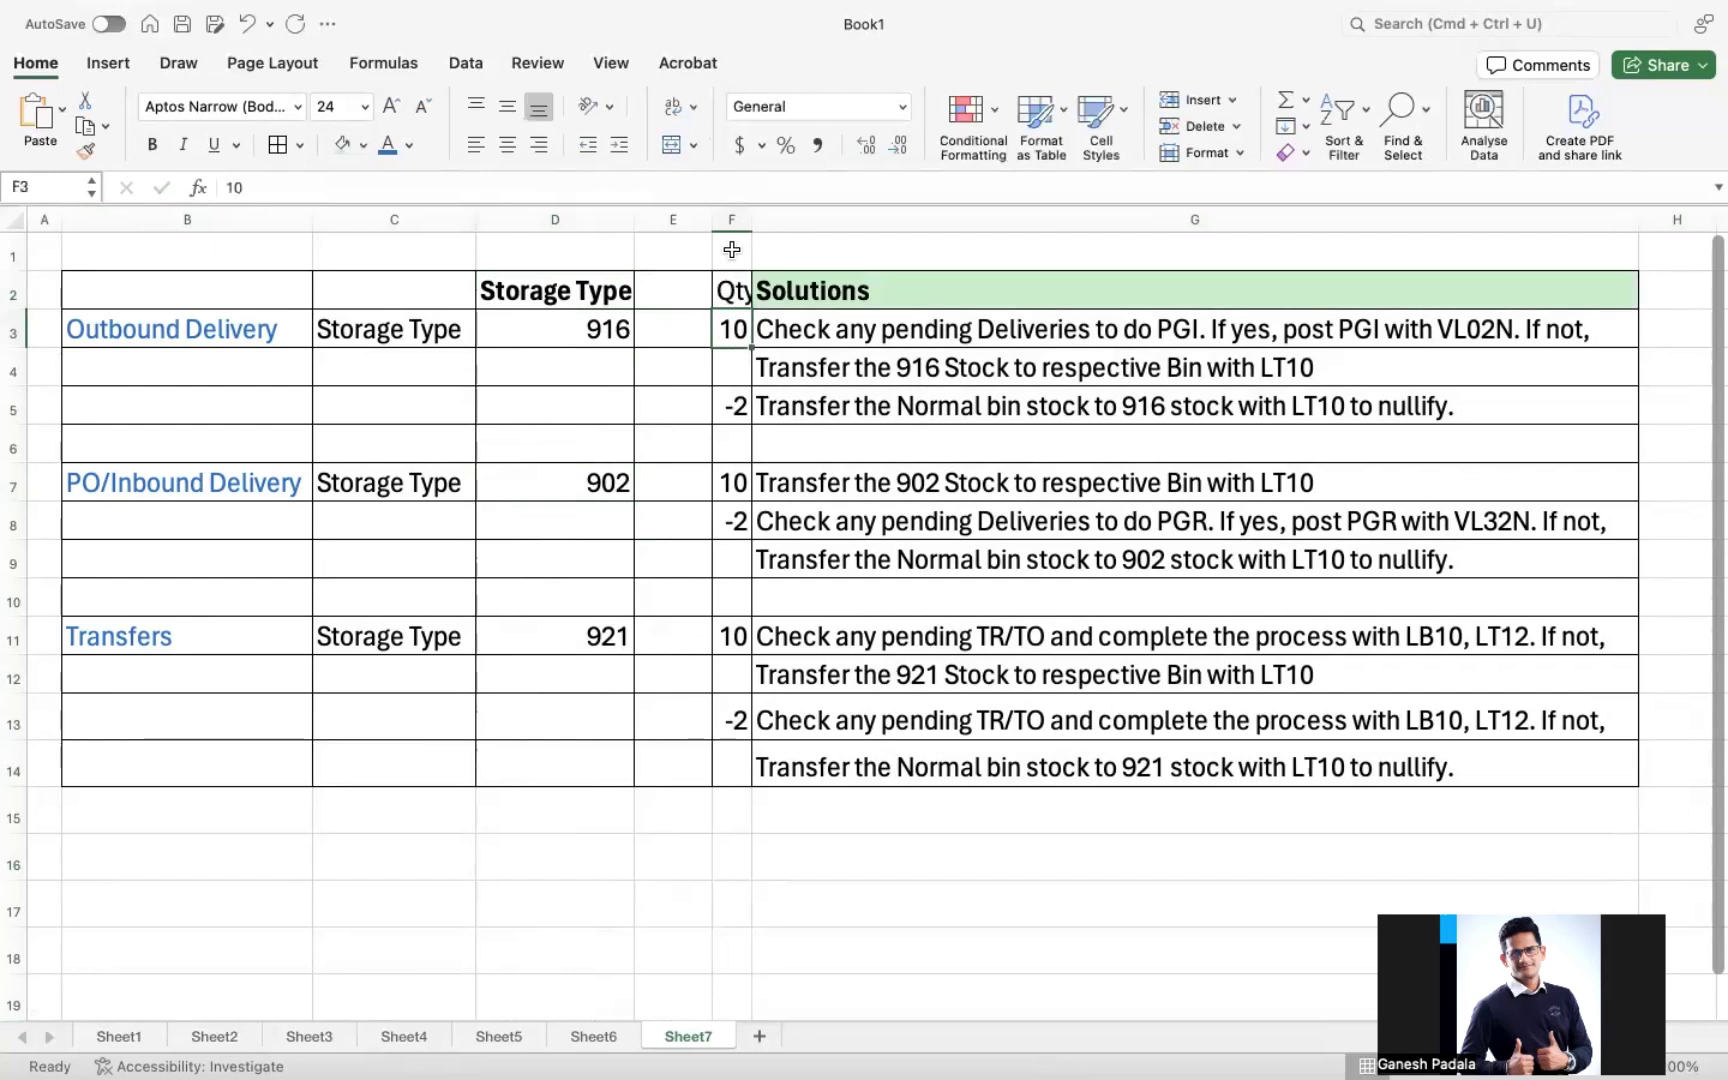
- Delete empty column E, bold the Qty header, and delete the repeated Storage Type column
{"action": "left_click", "coordinate": [673, 220]}
{"action": "key", "text": "ctrl+minus"}
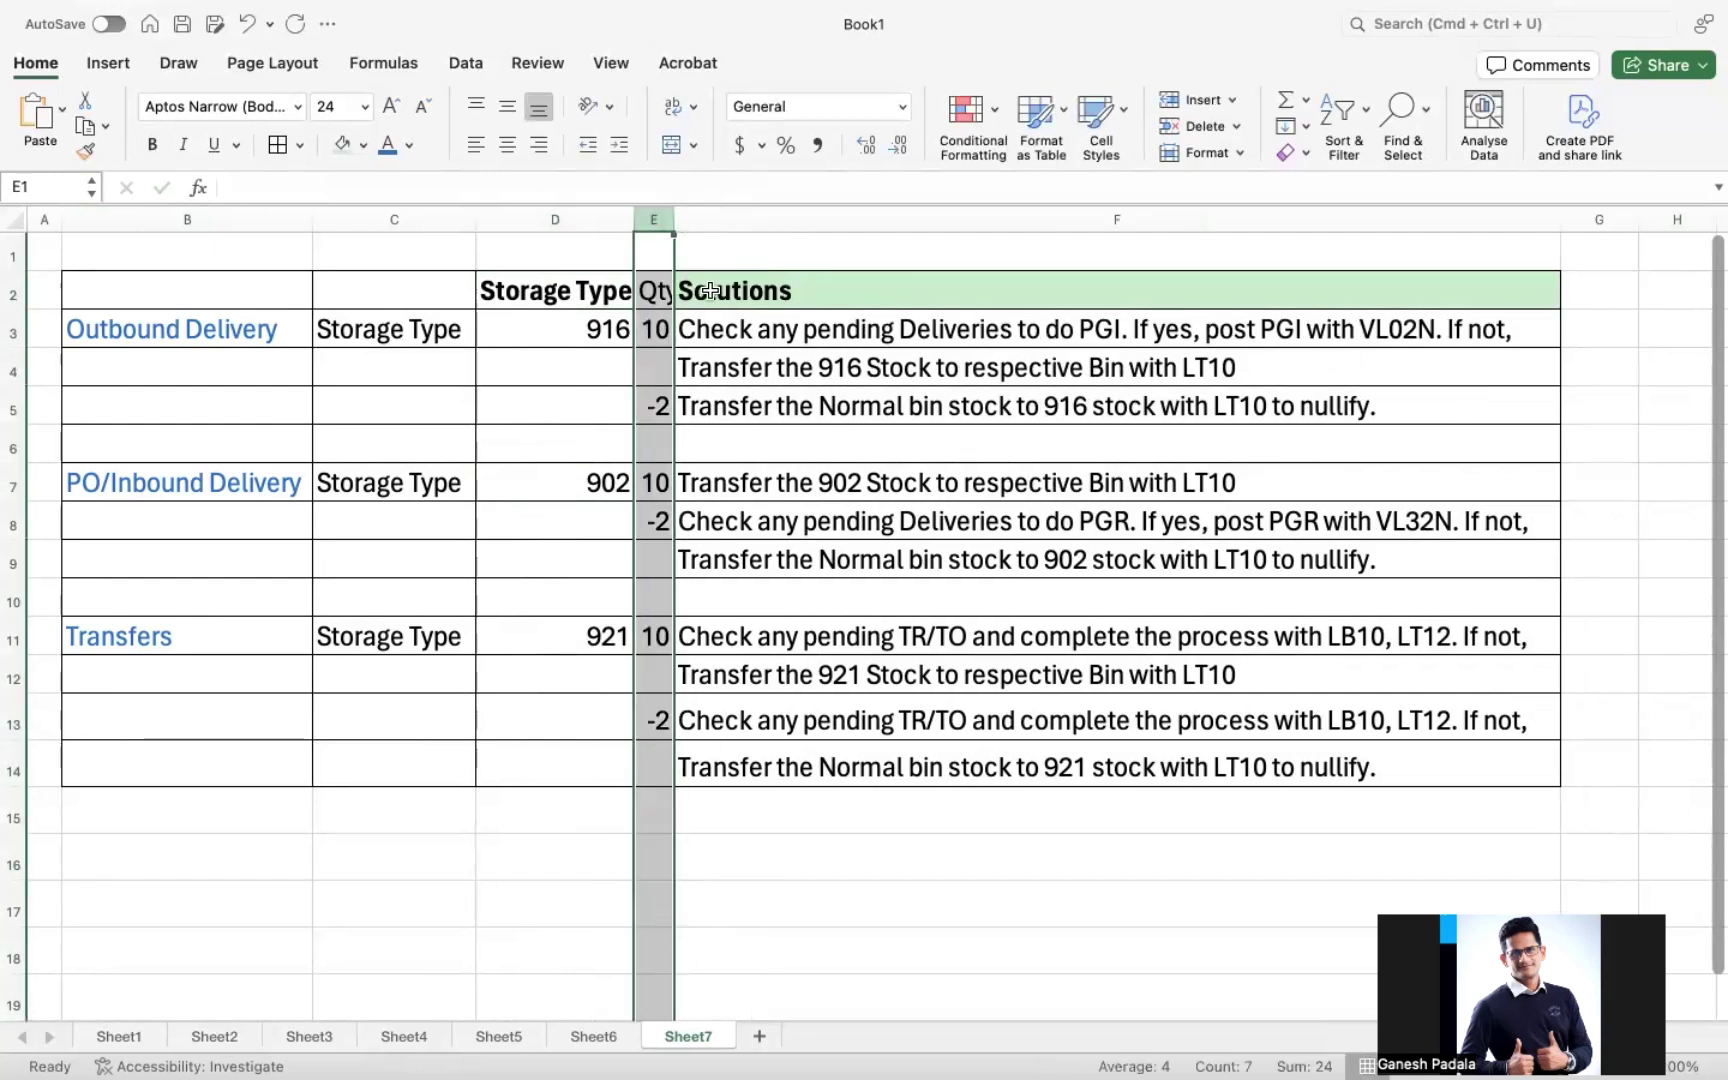
{"action": "left_click", "coordinate": [661, 290]}
{"action": "key", "text": "ctrl+b"}
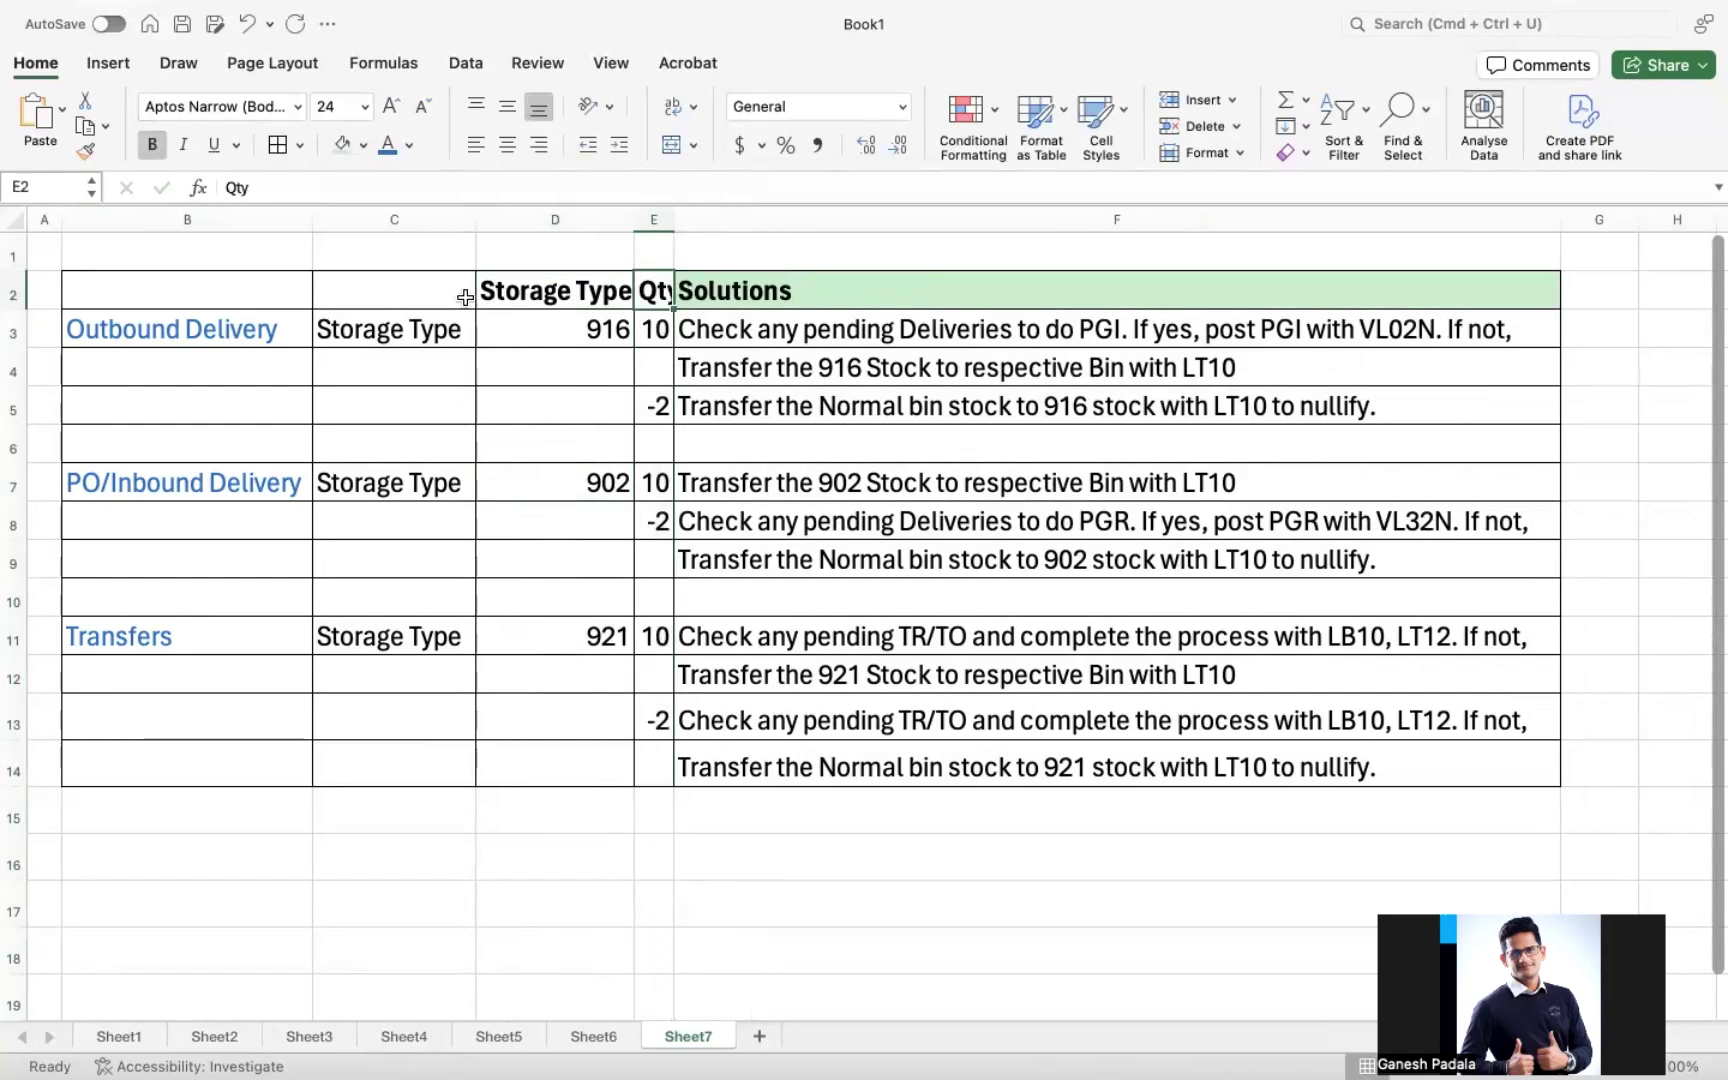
{"action": "left_click", "coordinate": [415, 294]}
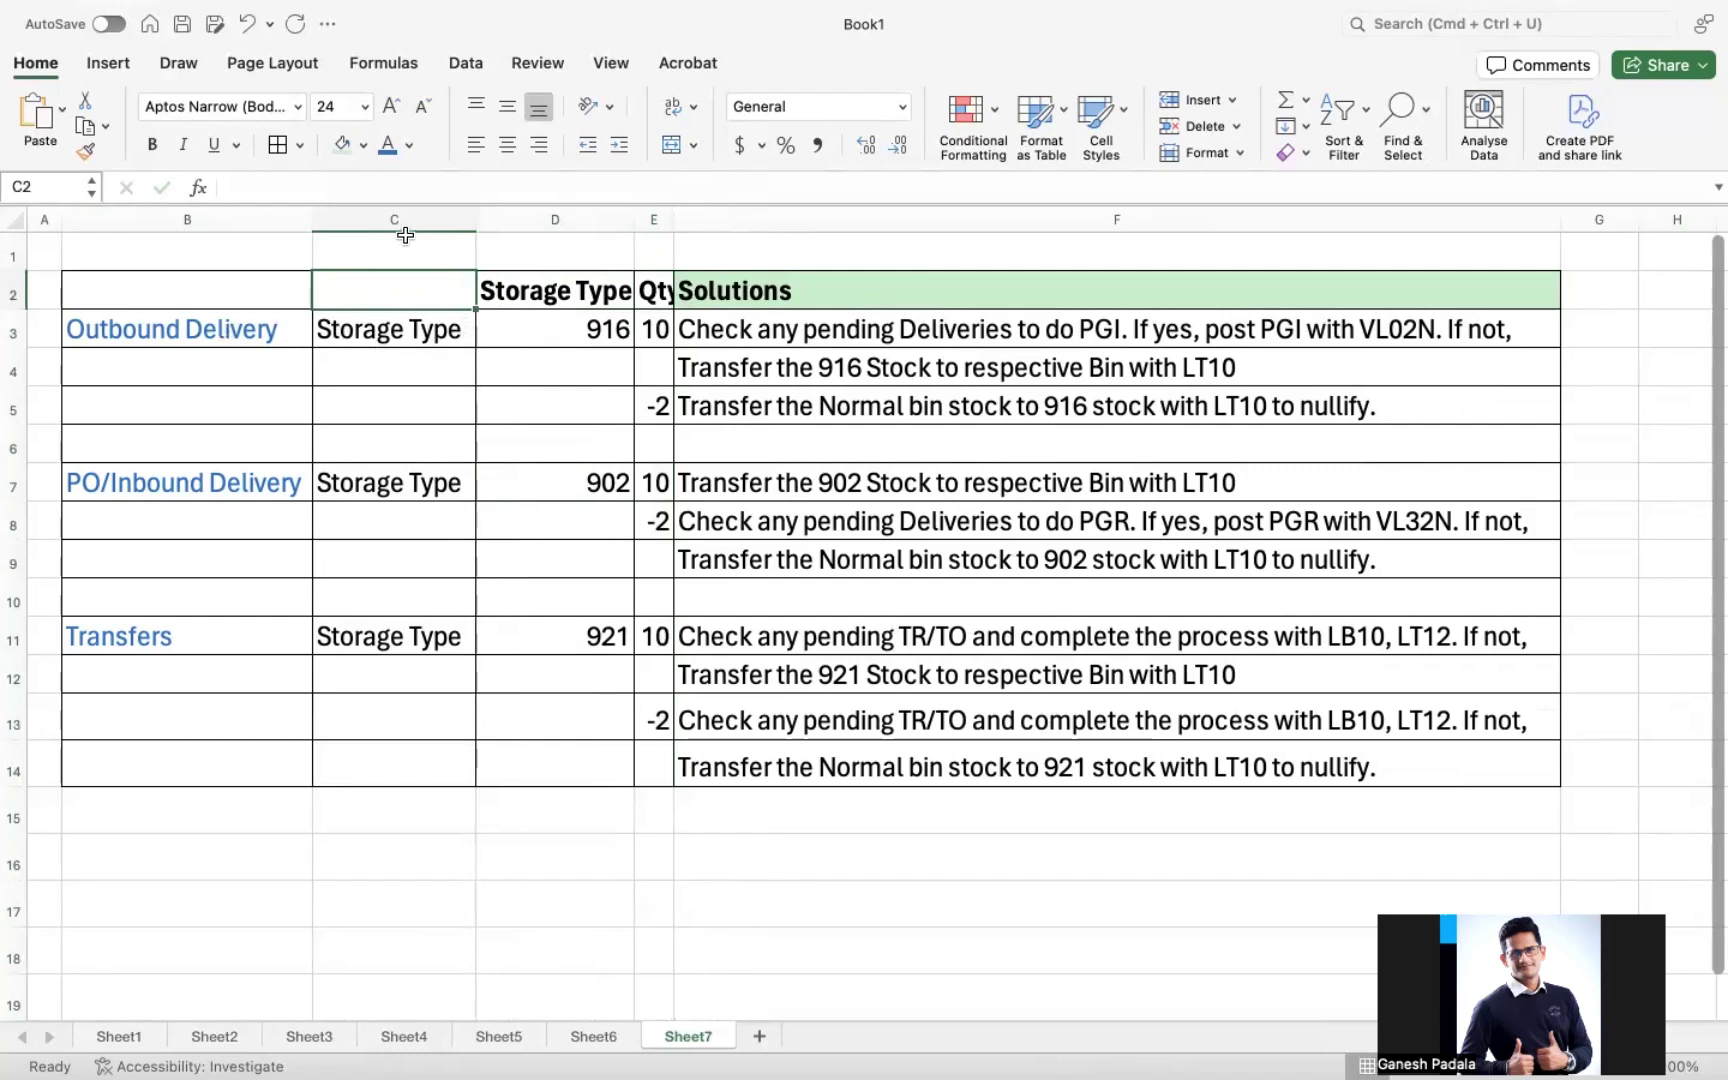
{"action": "left_click", "coordinate": [375, 251]}
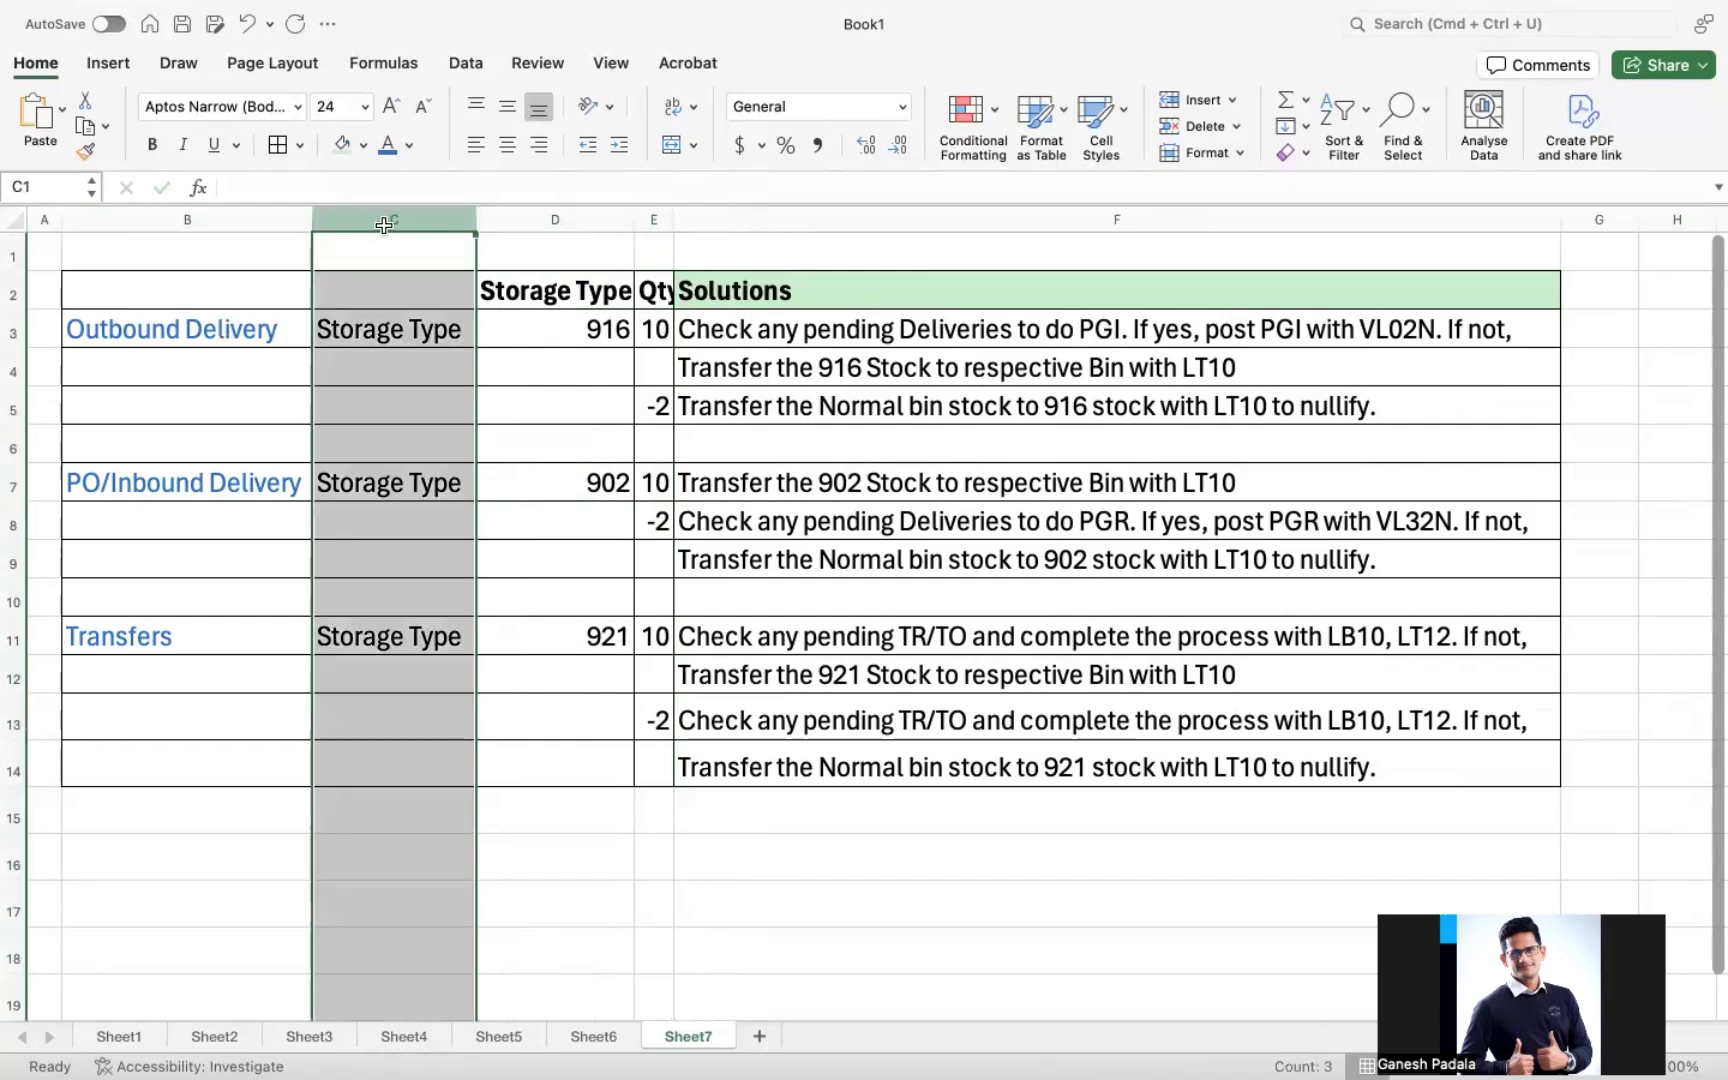
{"action": "key", "text": "ctrl+minus"}
- Enter a bold 'Document' header in cell B2
{"action": "left_click", "coordinate": [226, 301]}
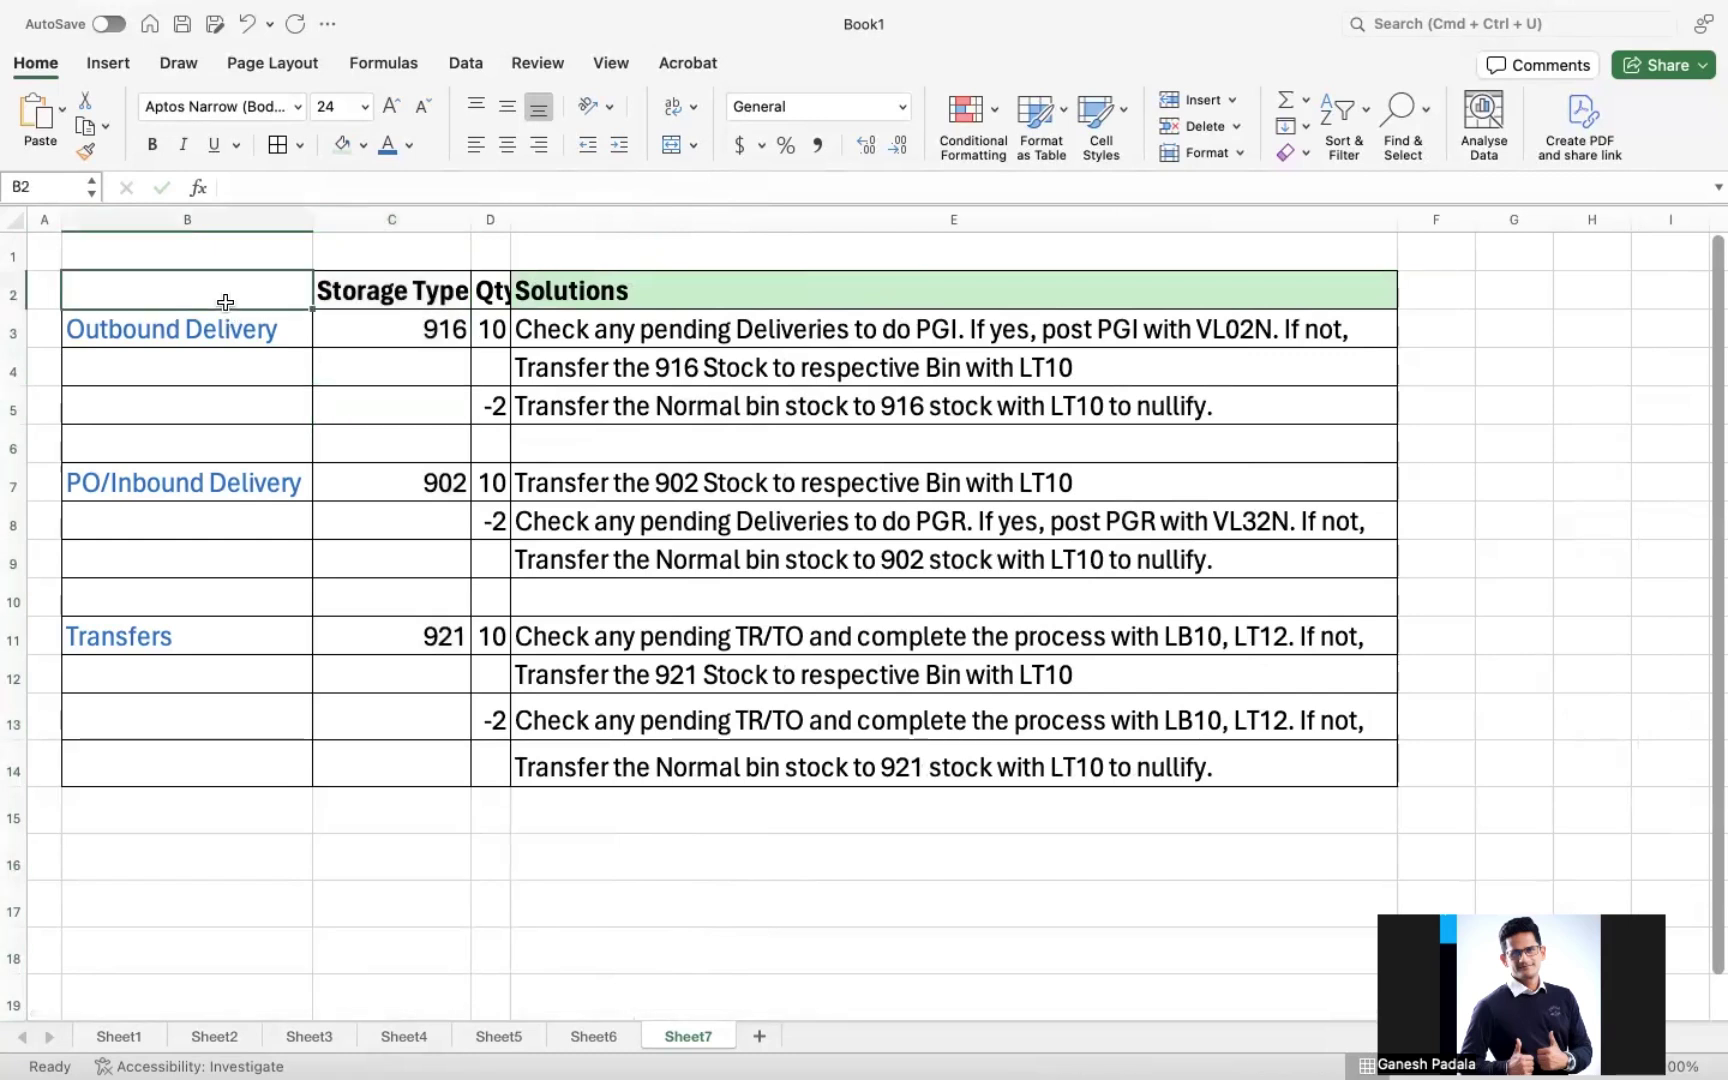
{"action": "type", "text": "Document"}
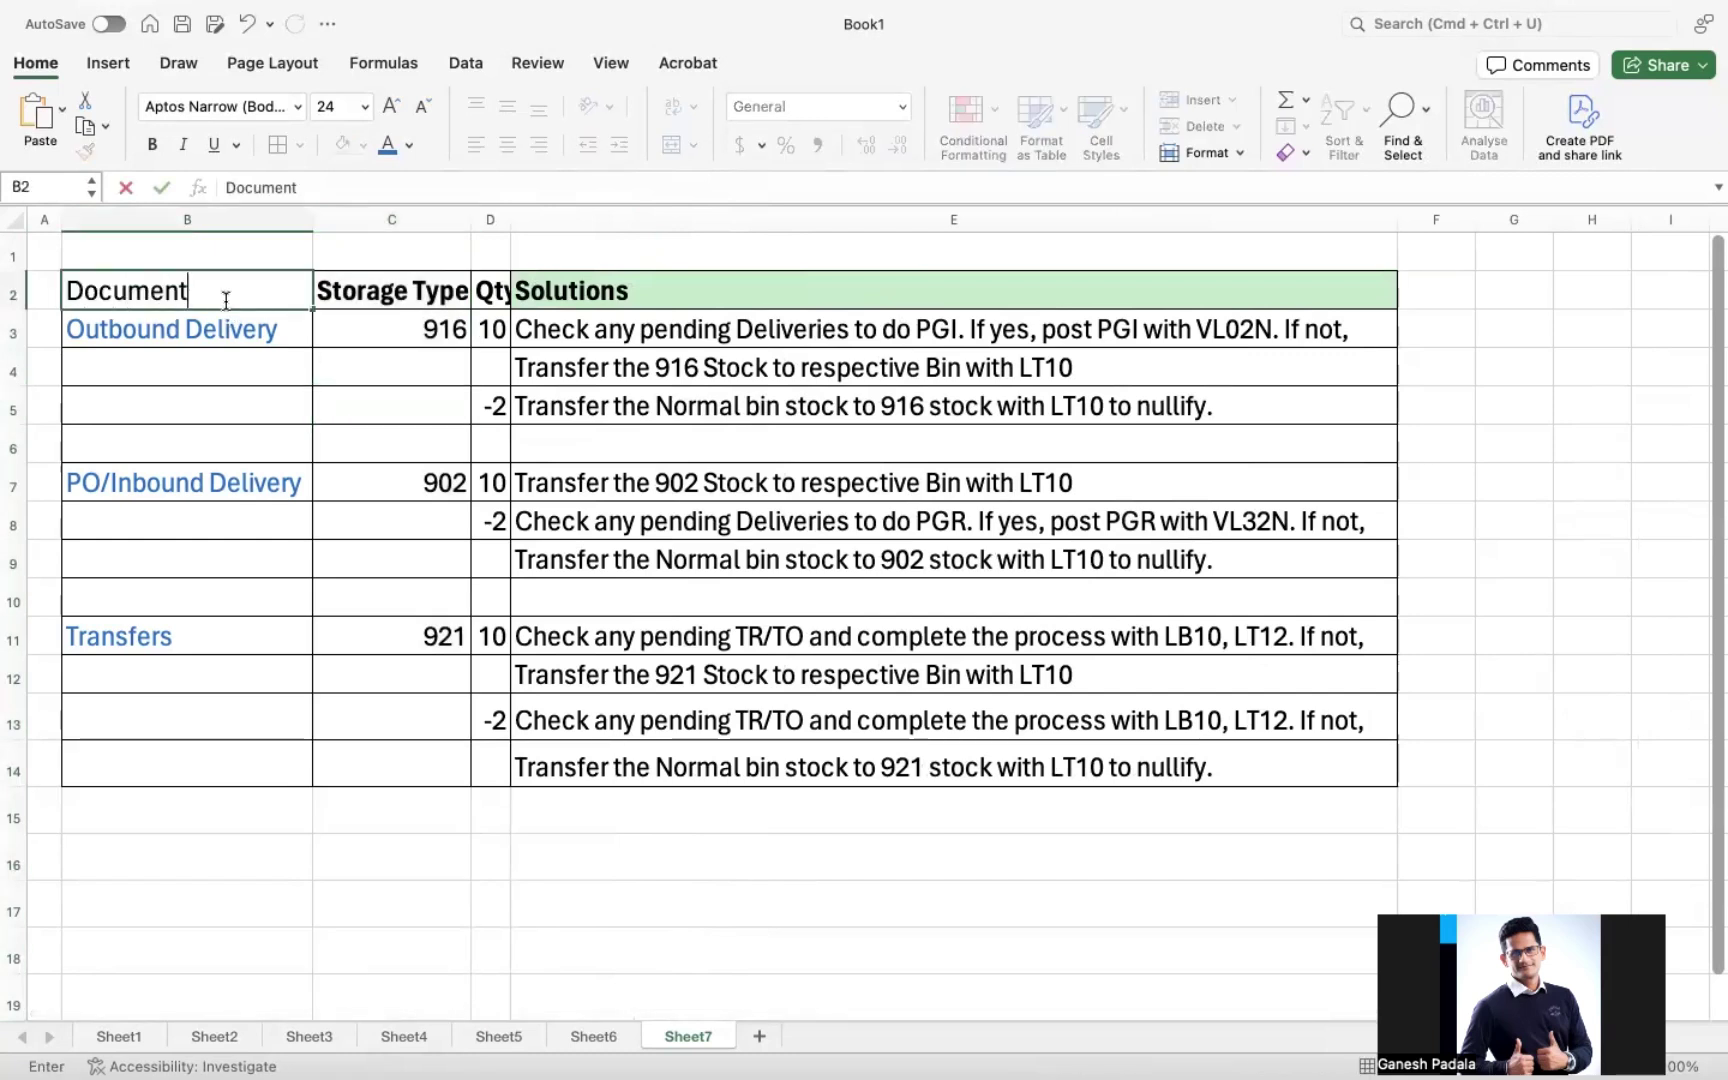
{"action": "key", "text": "Return"}
{"action": "left_click", "coordinate": [226, 302]}
{"action": "key", "text": "ctrl+b"}
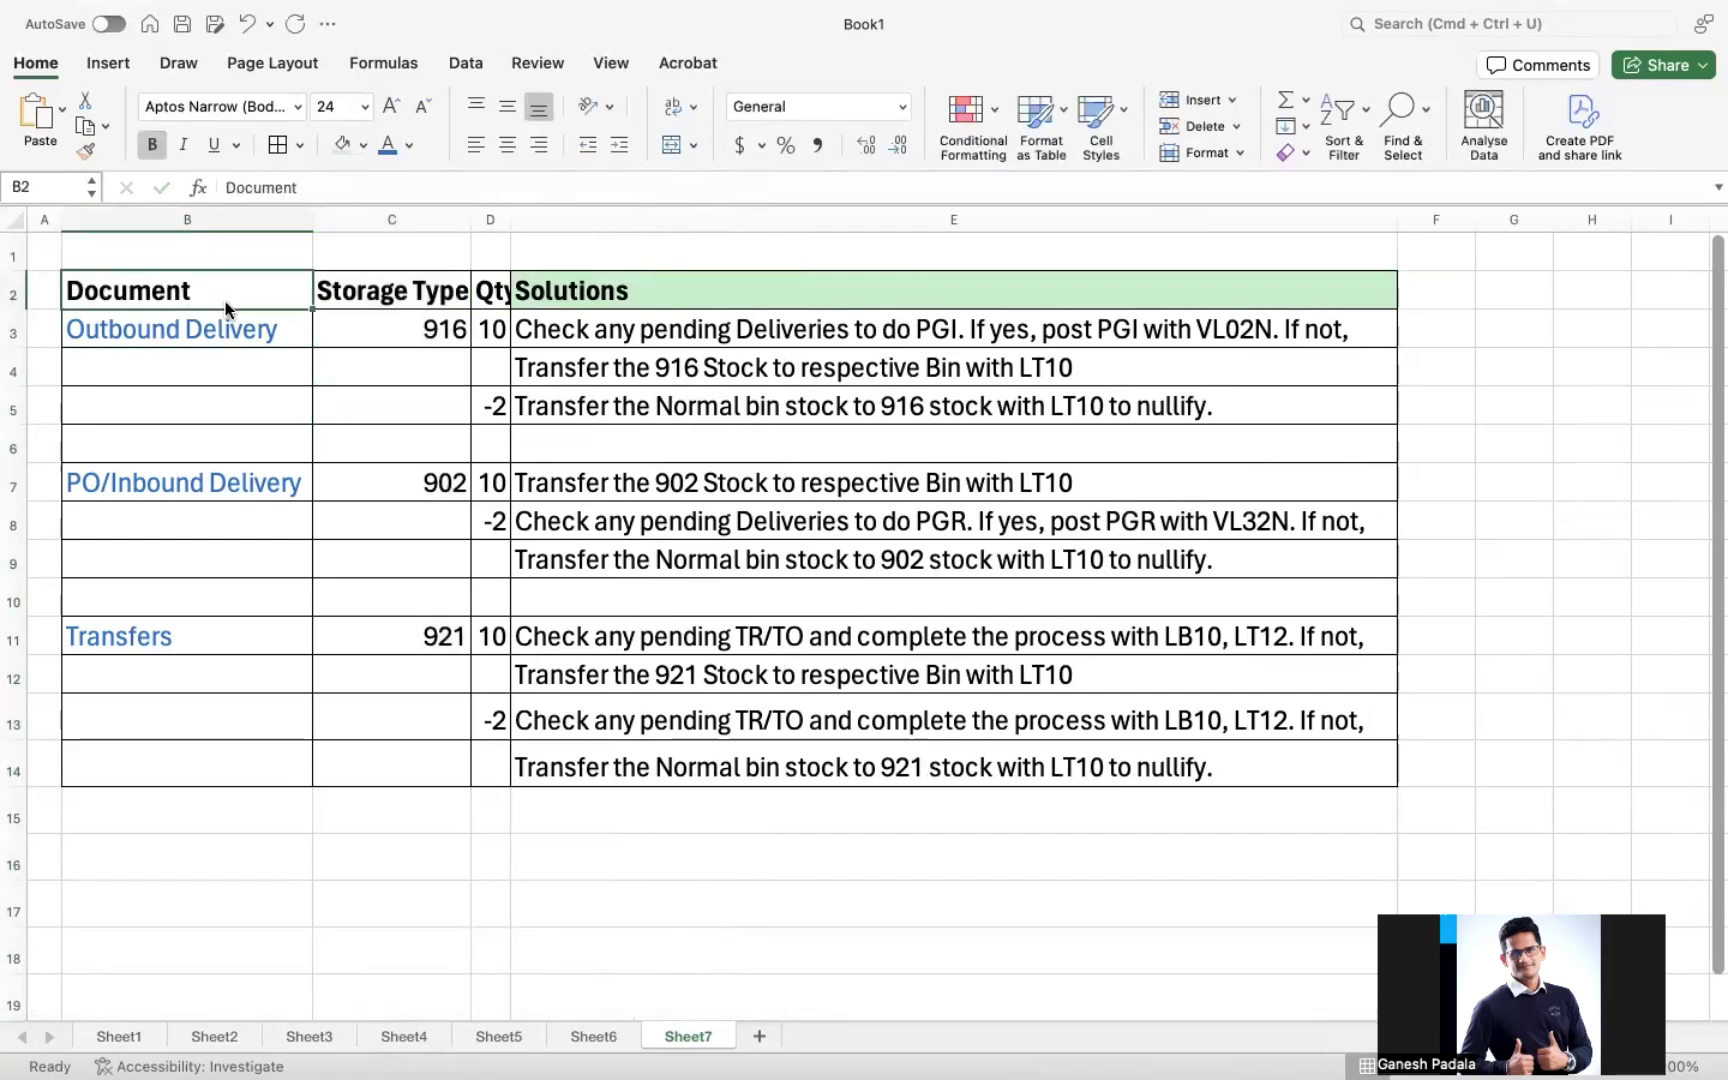
- Give the header row B2:E2, Document through Solutions, a green fill
{"action": "left_click_drag", "start_coordinate": [243, 290], "coordinate": [655, 292]}
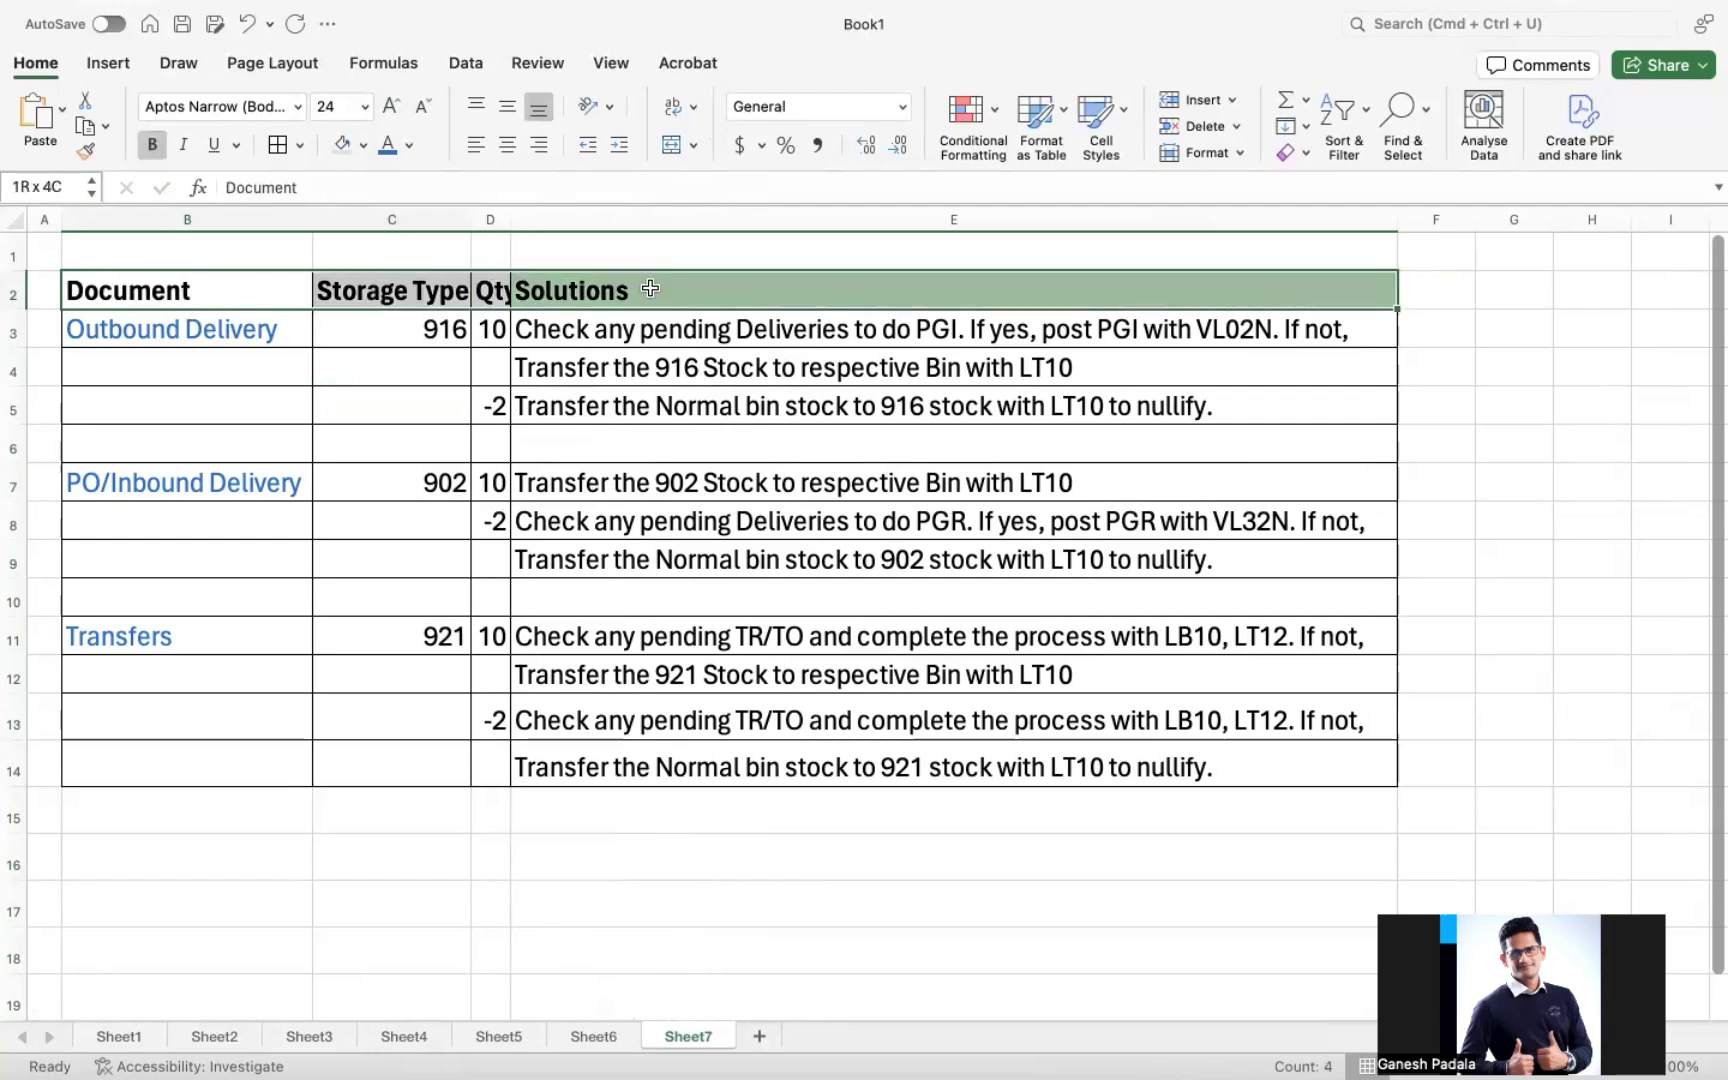
{"action": "left_click", "coordinate": [343, 144]}
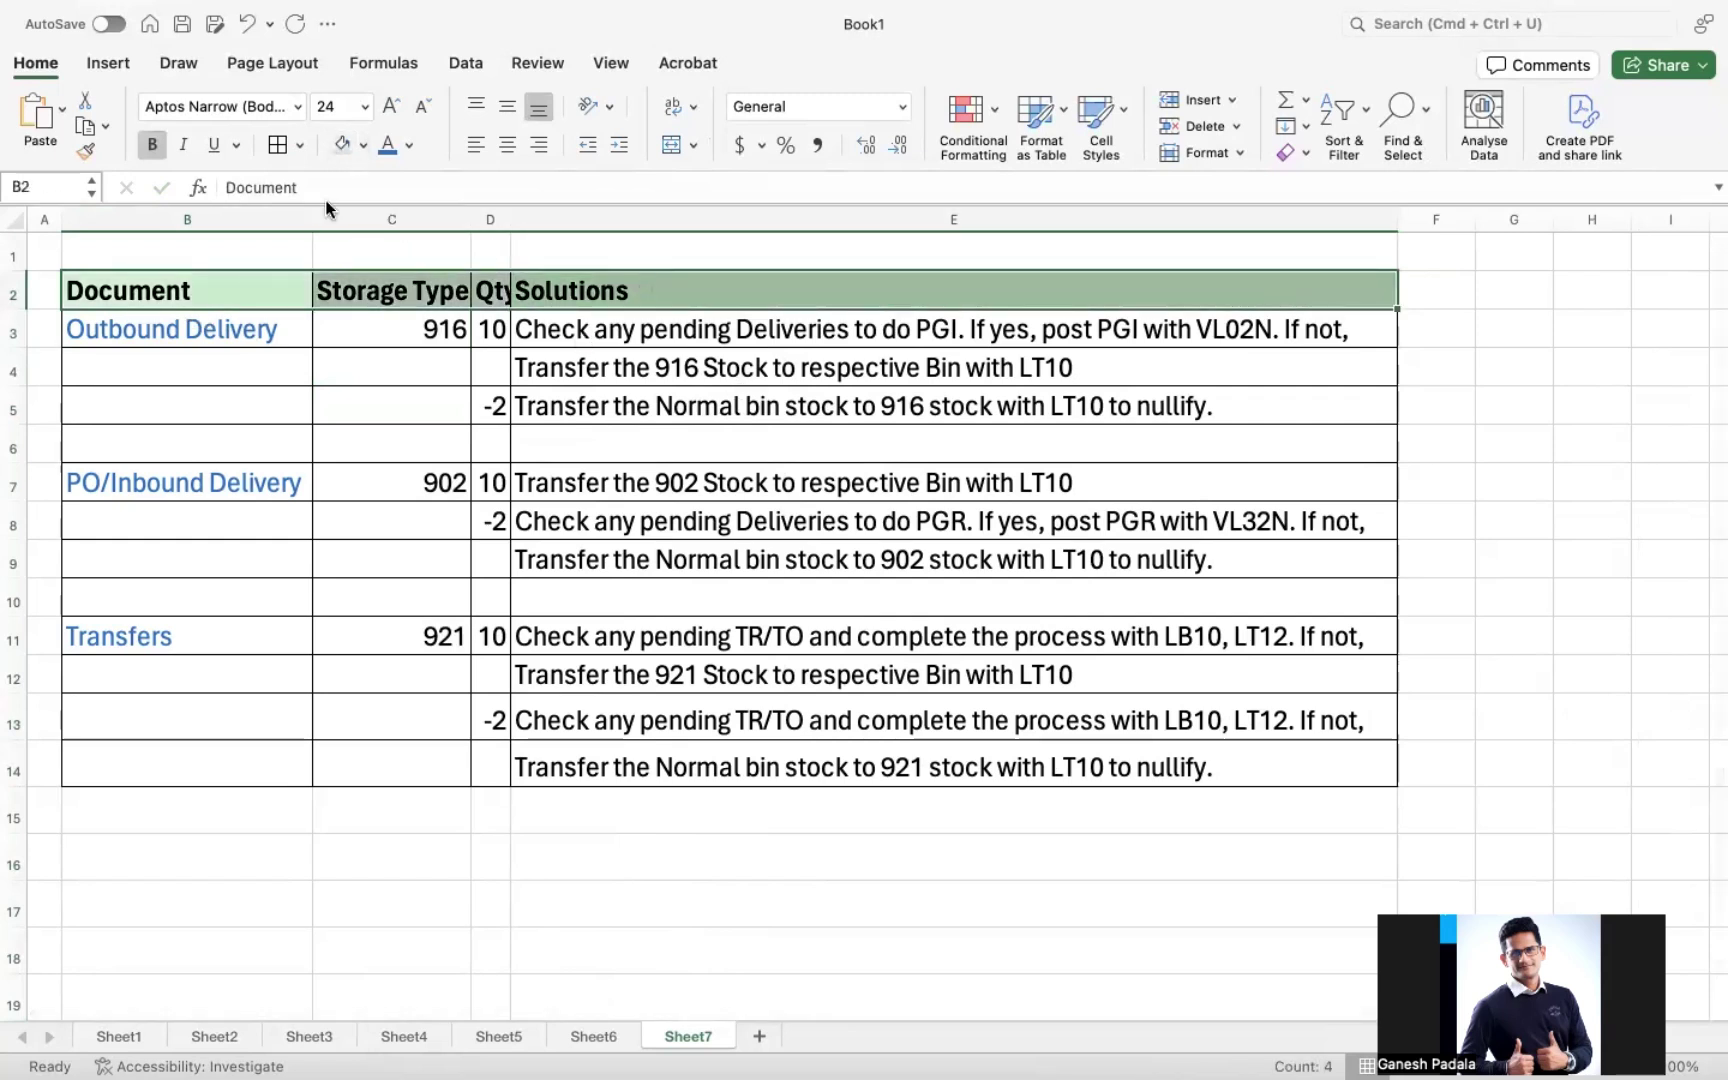
{"action": "left_click", "coordinate": [309, 217]}
- Autofit column D so the Qty header shows fully
{"action": "left_click", "coordinate": [24, 223]}
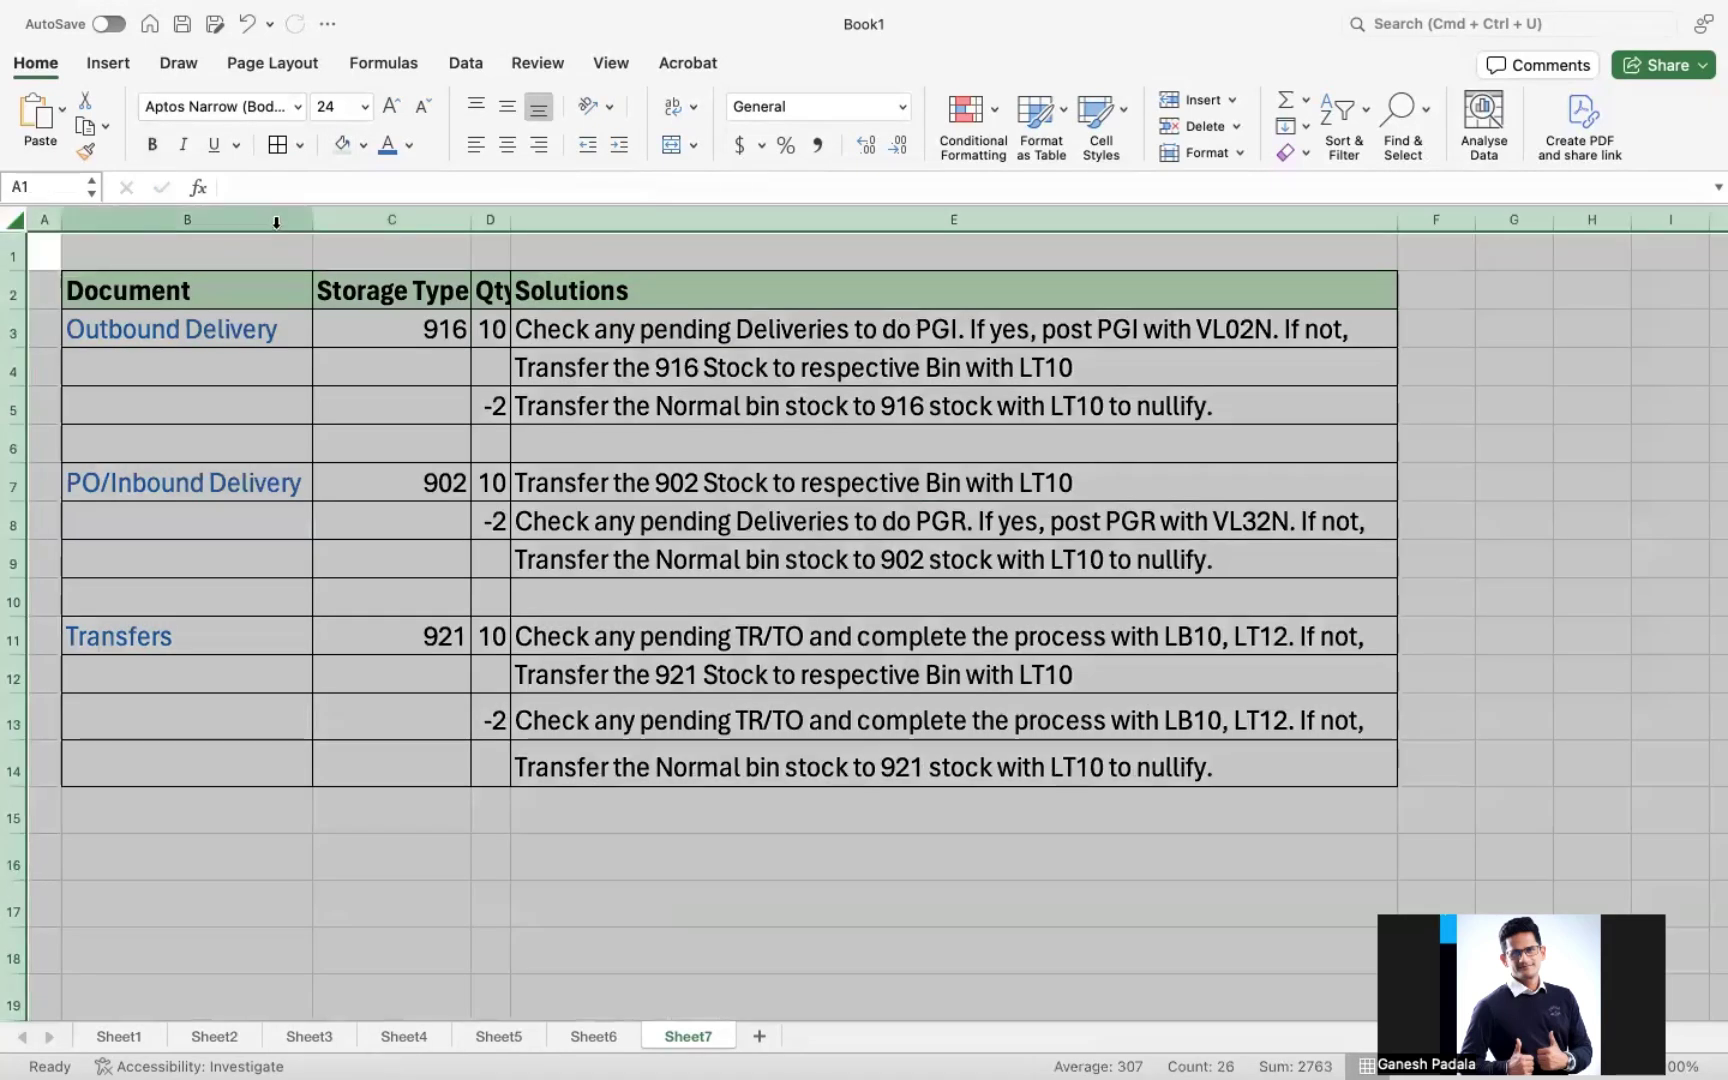
{"action": "double_click", "coordinate": [312, 220]}
{"action": "left_click", "coordinate": [504, 522]}
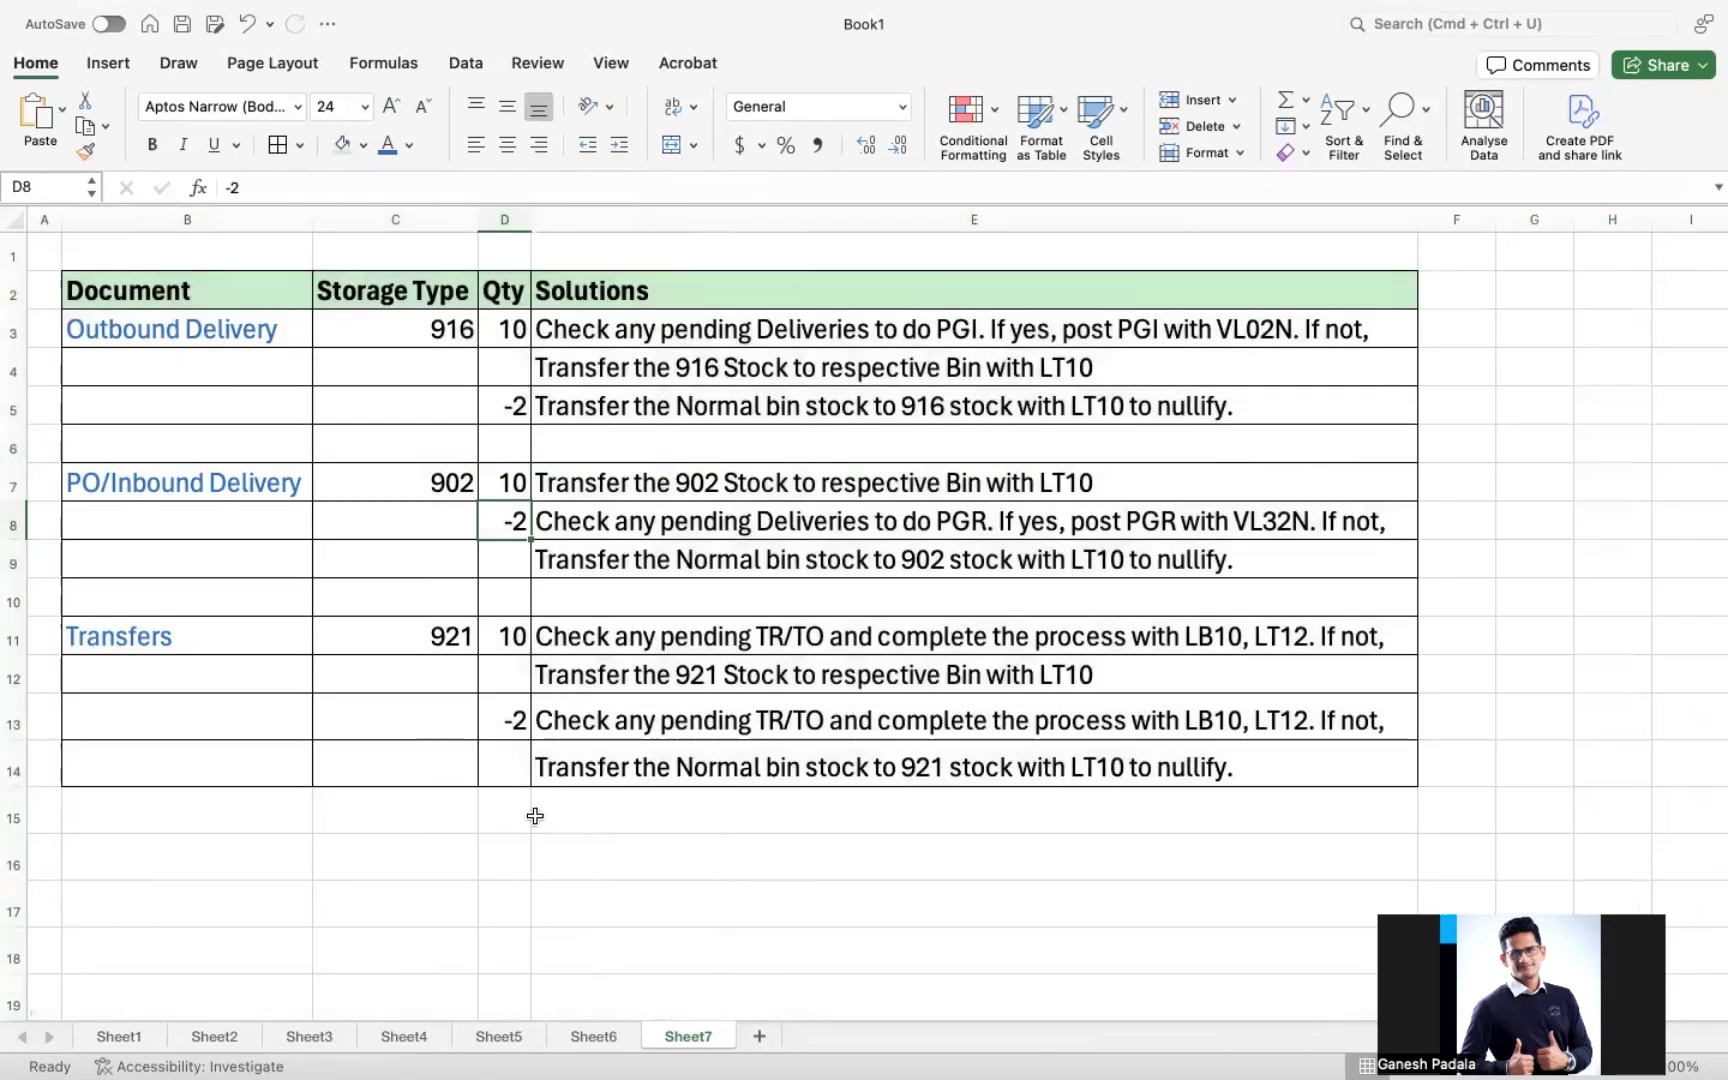